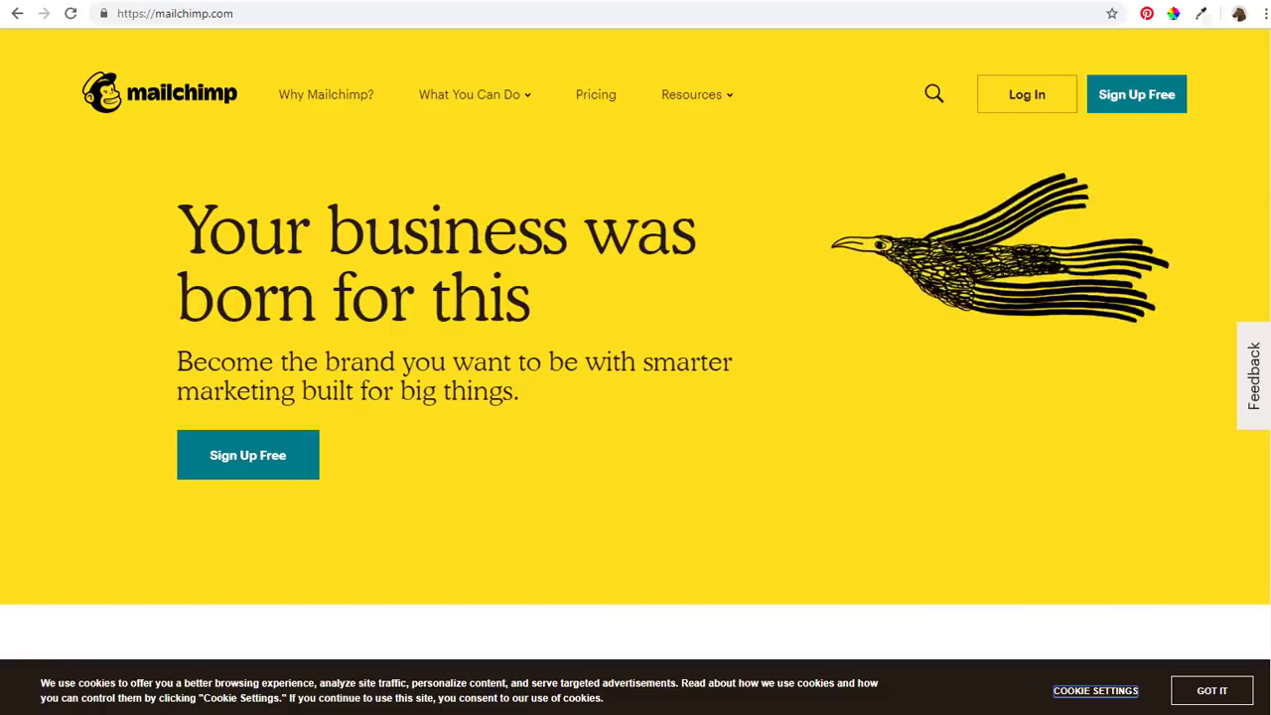
# Compare the Pro, Grow and Free pricing plans, then start the free account signup
pyautogui.click(597, 104)
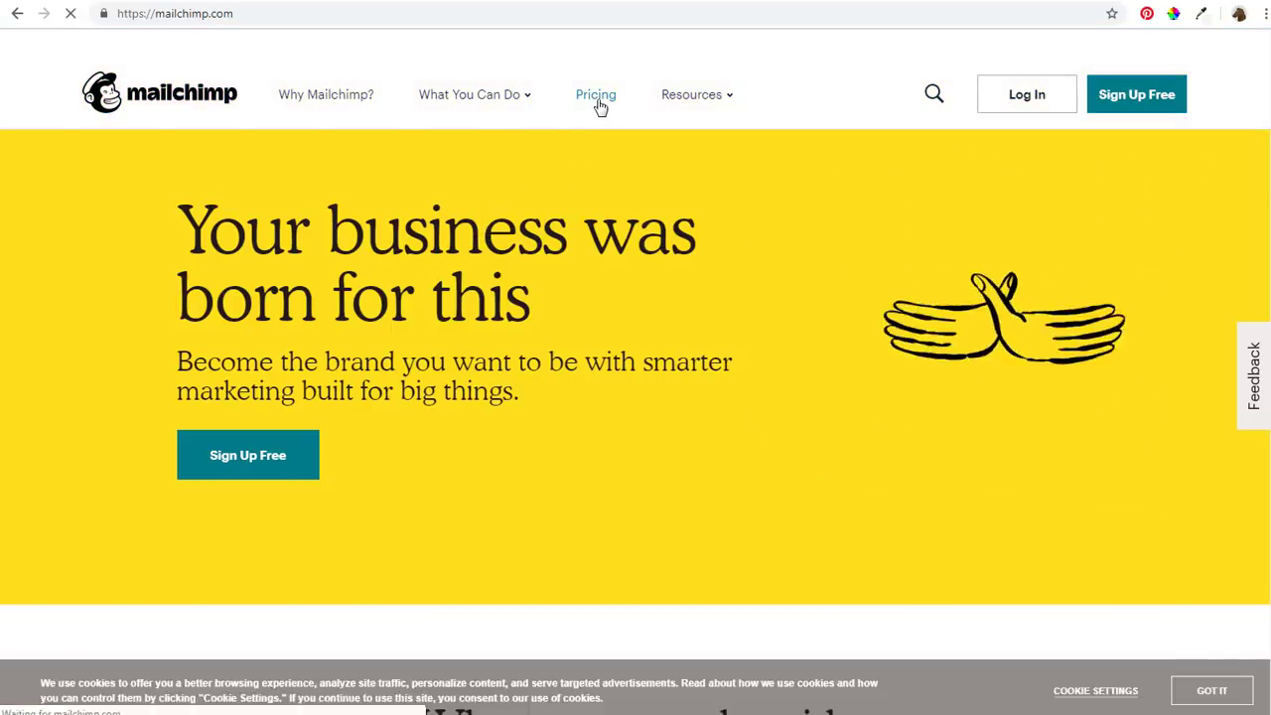
pyautogui.scroll(-5, 585, 229)
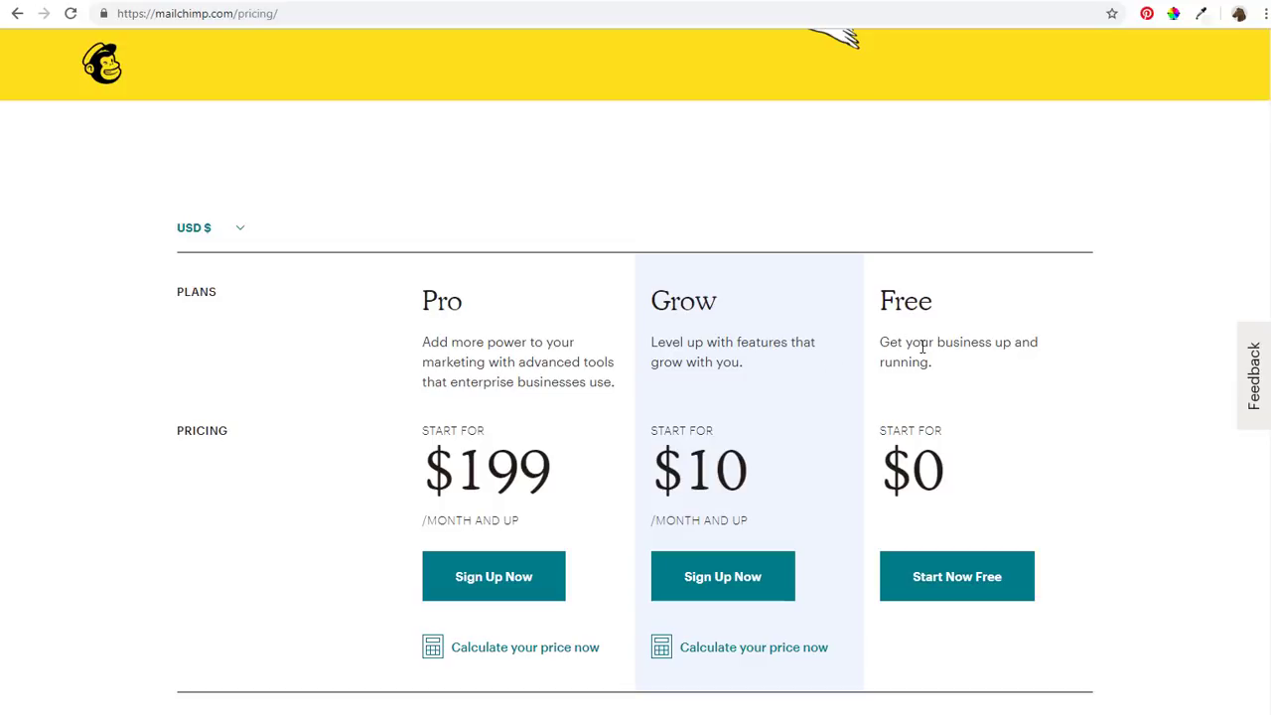
pyautogui.scroll(-4, 978, 349)
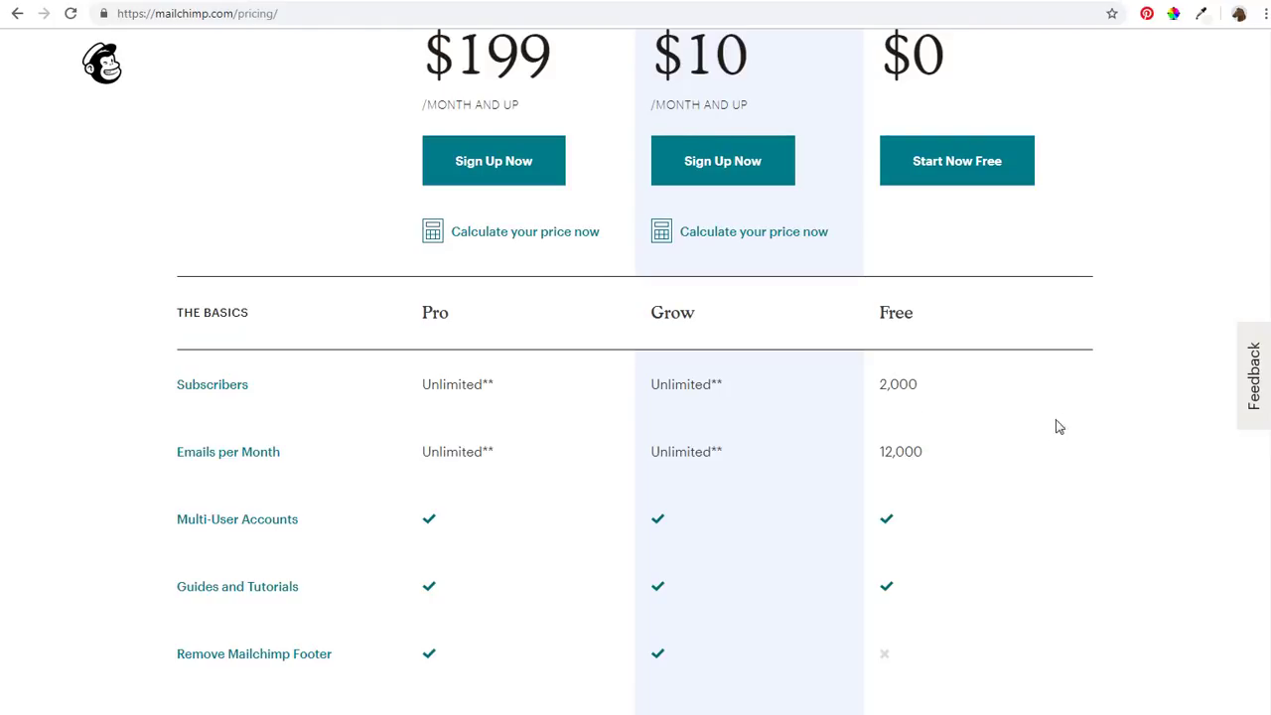
pyautogui.scroll(4, 1073, 432)
pyautogui.scroll(5, 1082, 430)
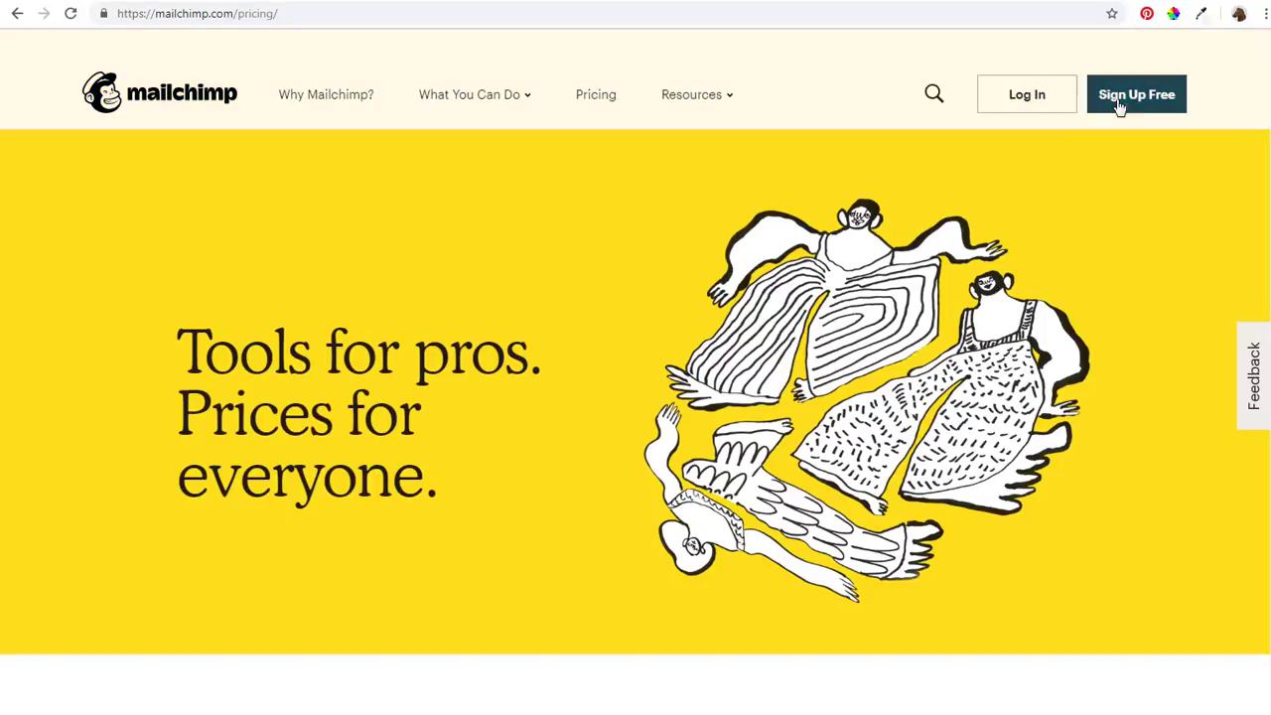
pyautogui.click(1137, 111)
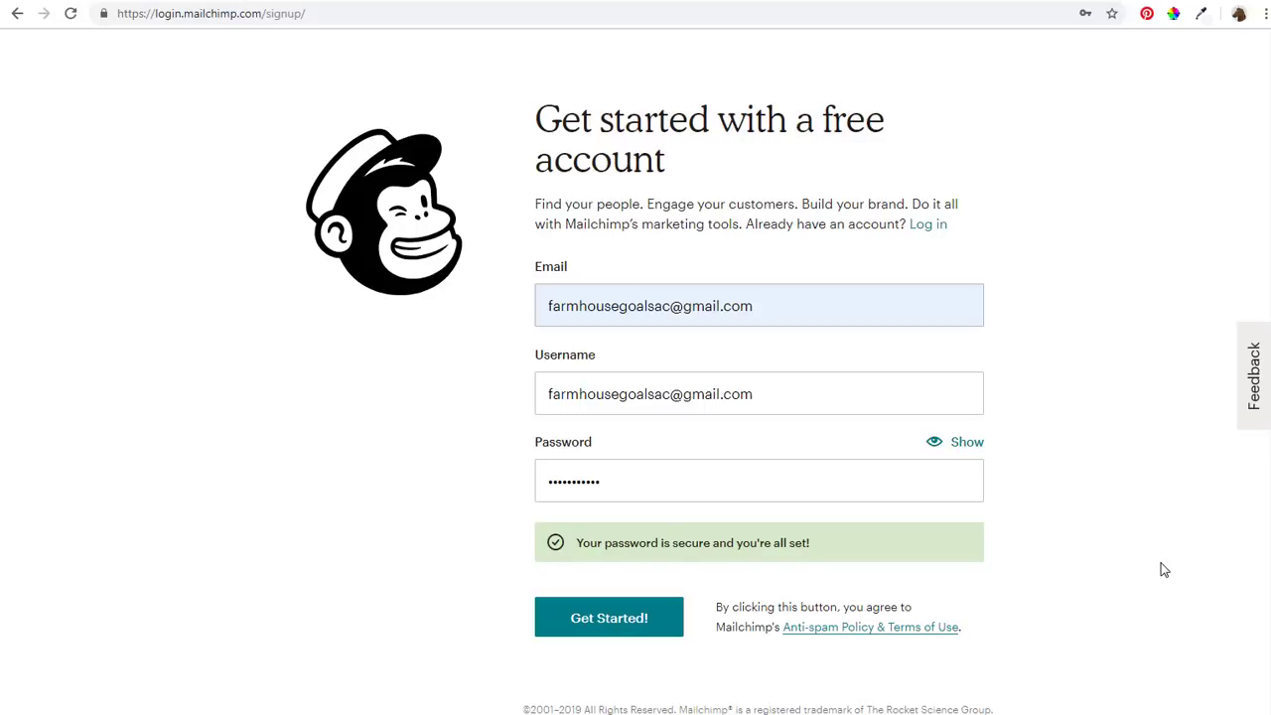
# Submit the new account's email, username and password, and dismiss Chrome's save-password prompt
pyautogui.click(654, 636)
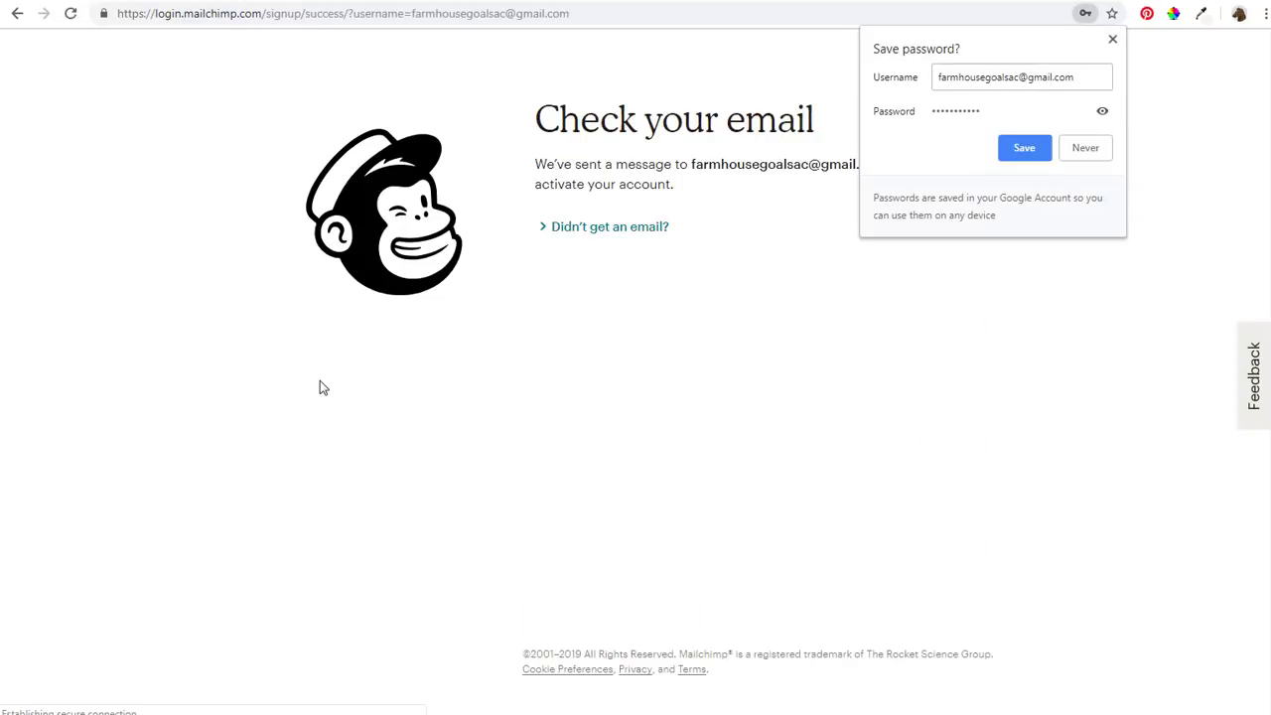
pyautogui.click(1113, 41)
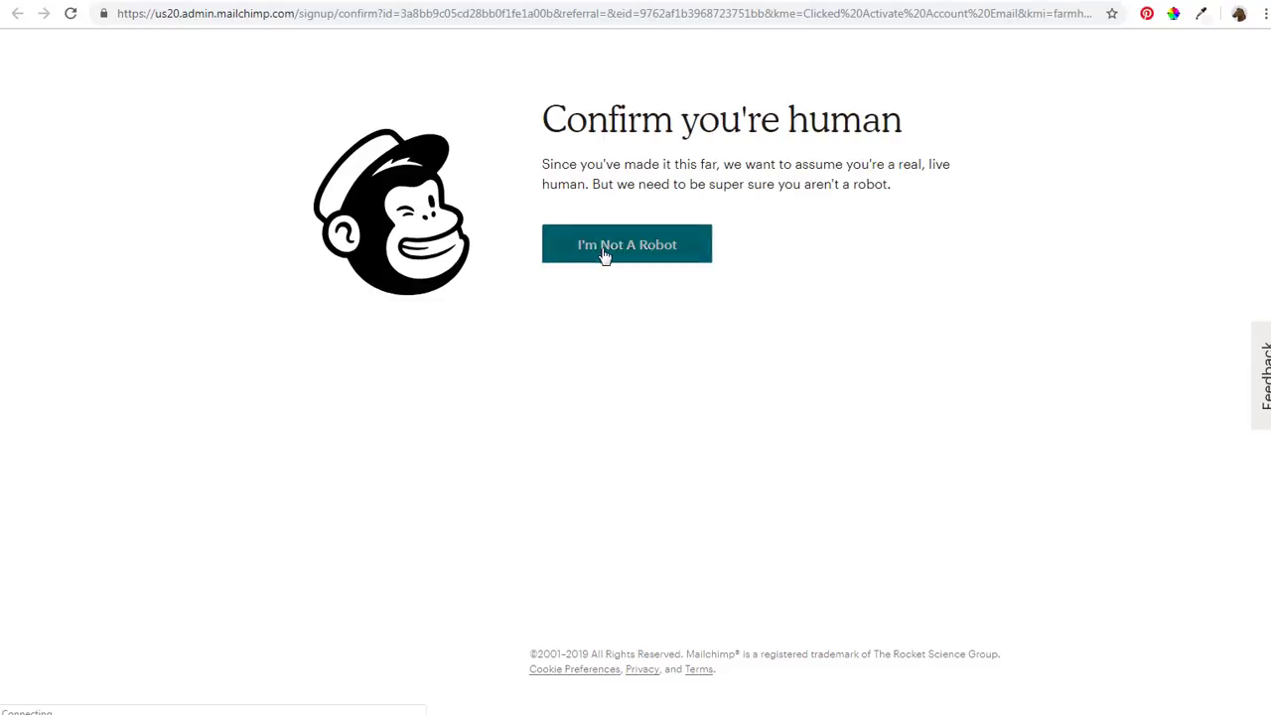
# Confirm being human to activate the account and continue without connecting Facebook or Twitter
pyautogui.click(602, 250)
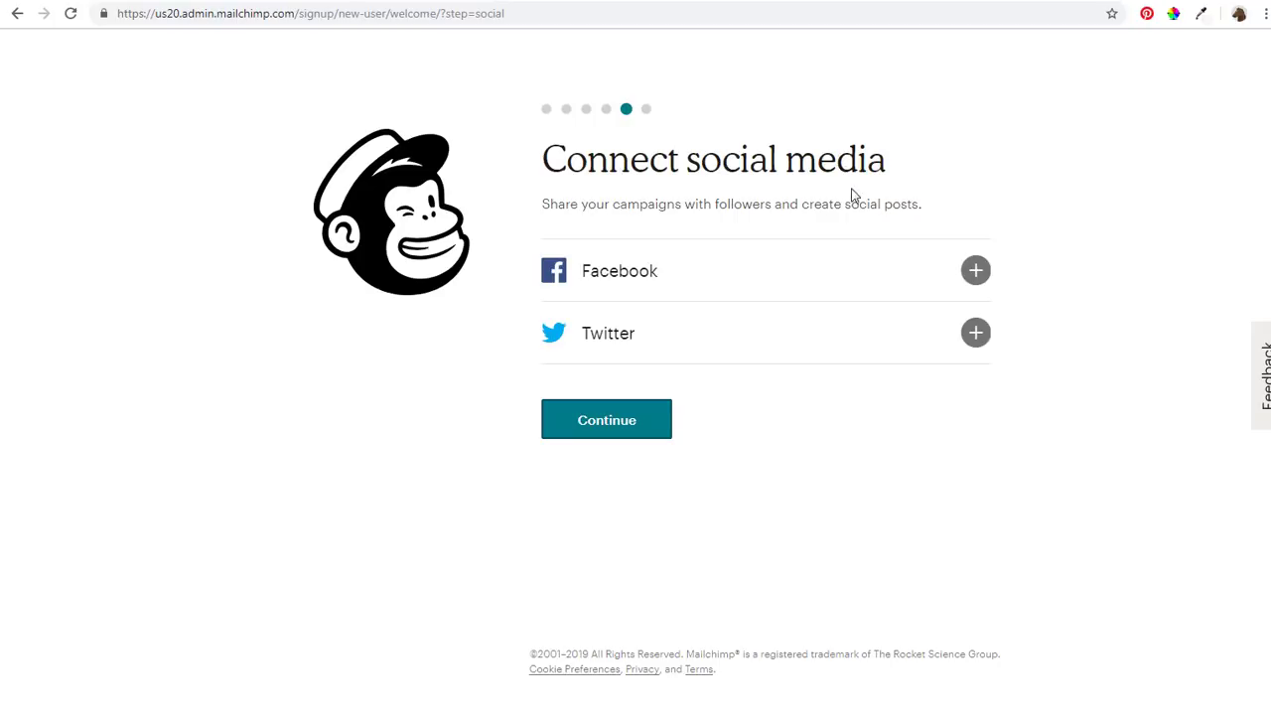
pyautogui.click(593, 429)
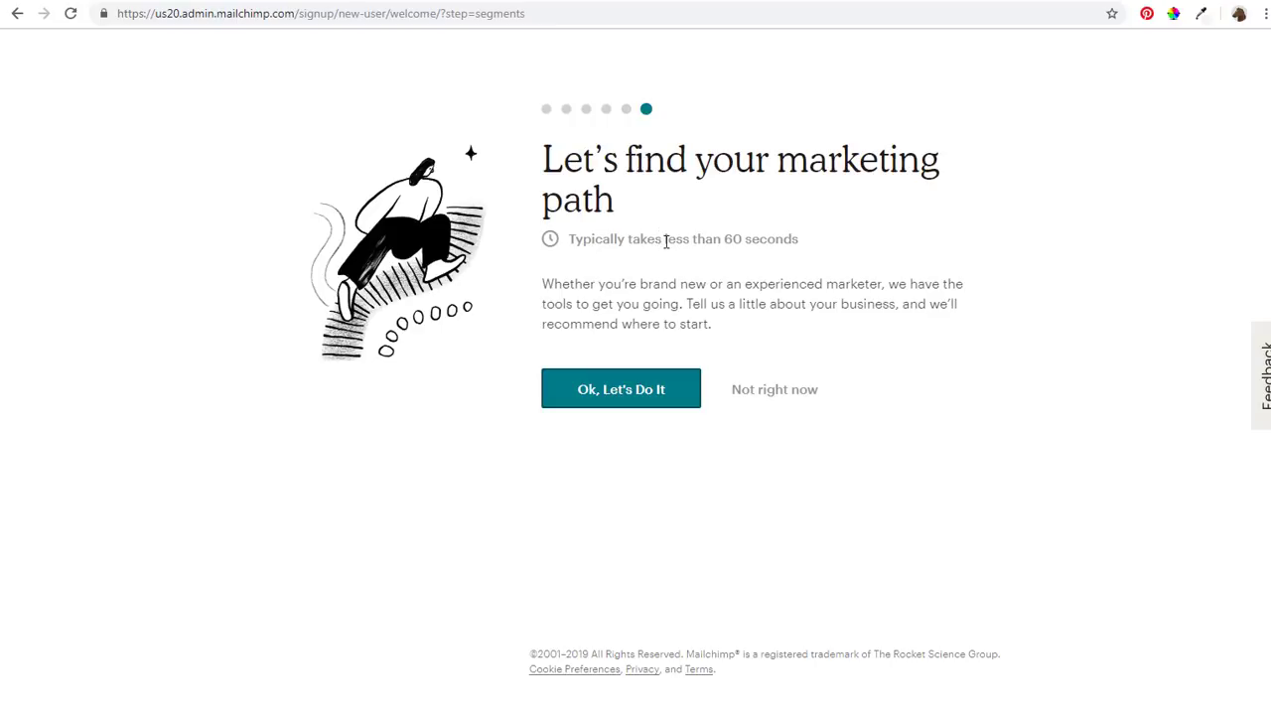
# Answer the marketing questions No, No, Yes, No, Yes and measure success by content interaction
pyautogui.click(609, 399)
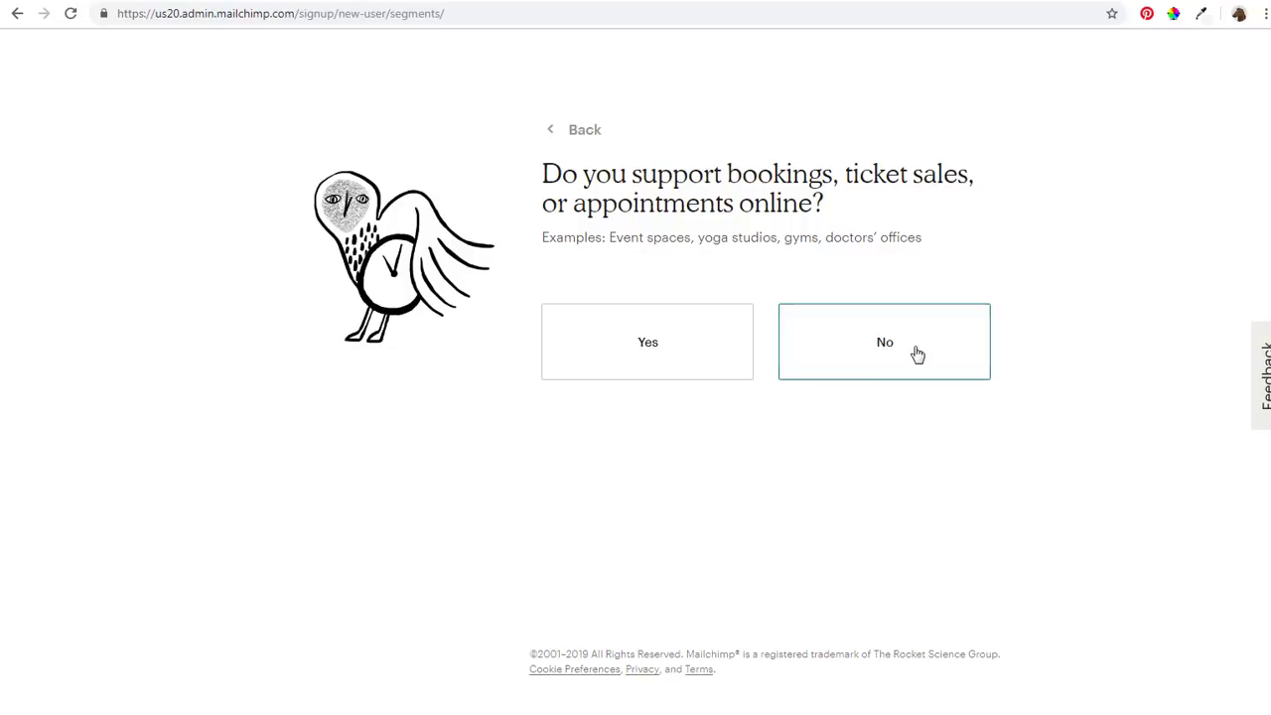
pyautogui.click(914, 350)
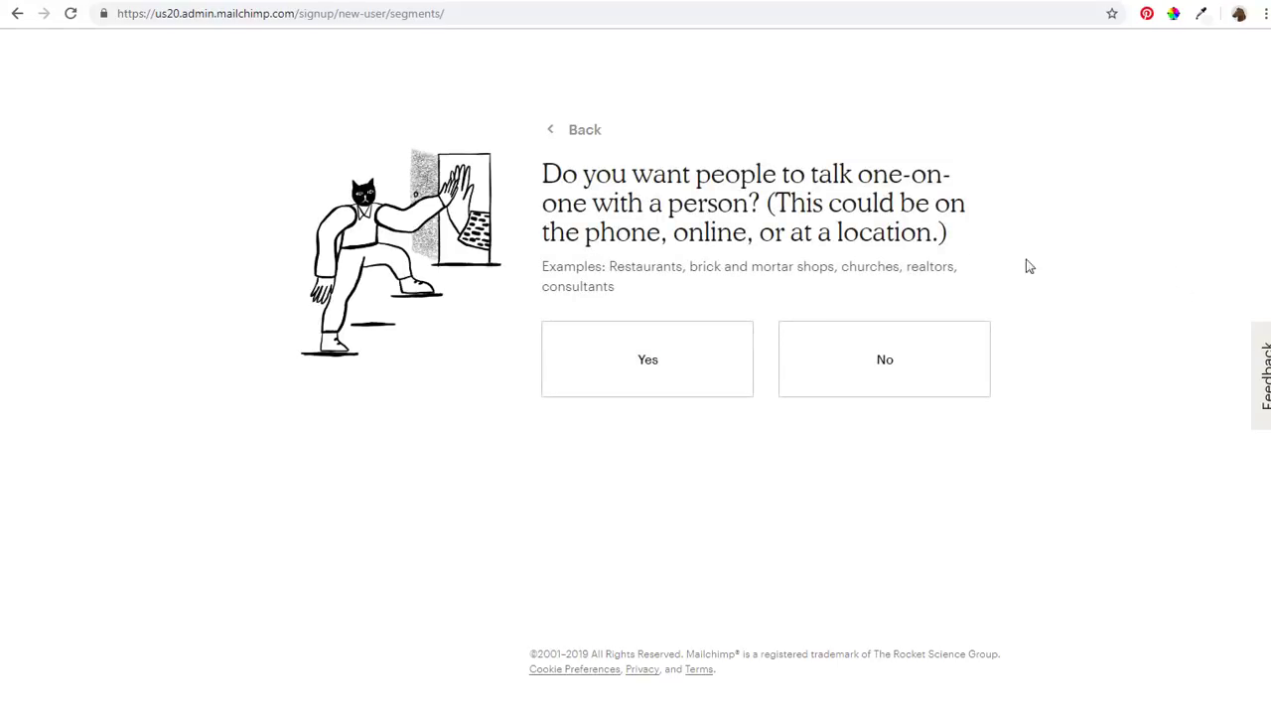
pyautogui.click(847, 358)
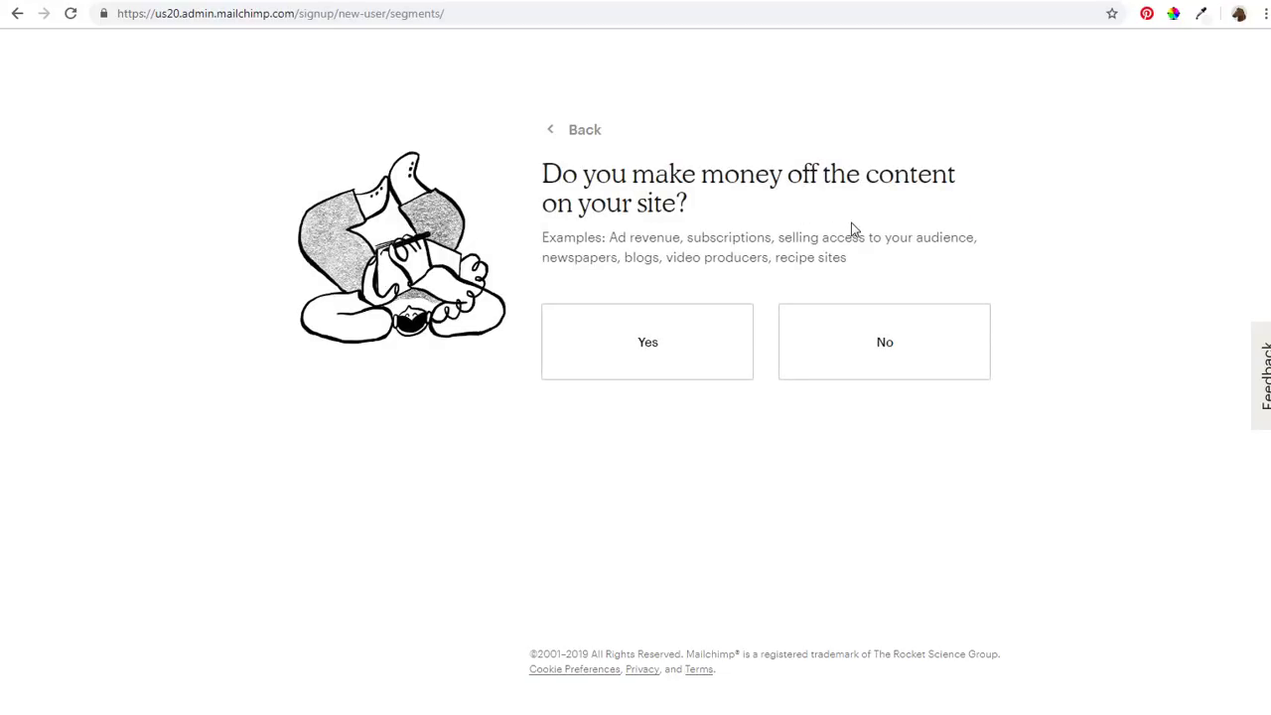
pyautogui.click(647, 344)
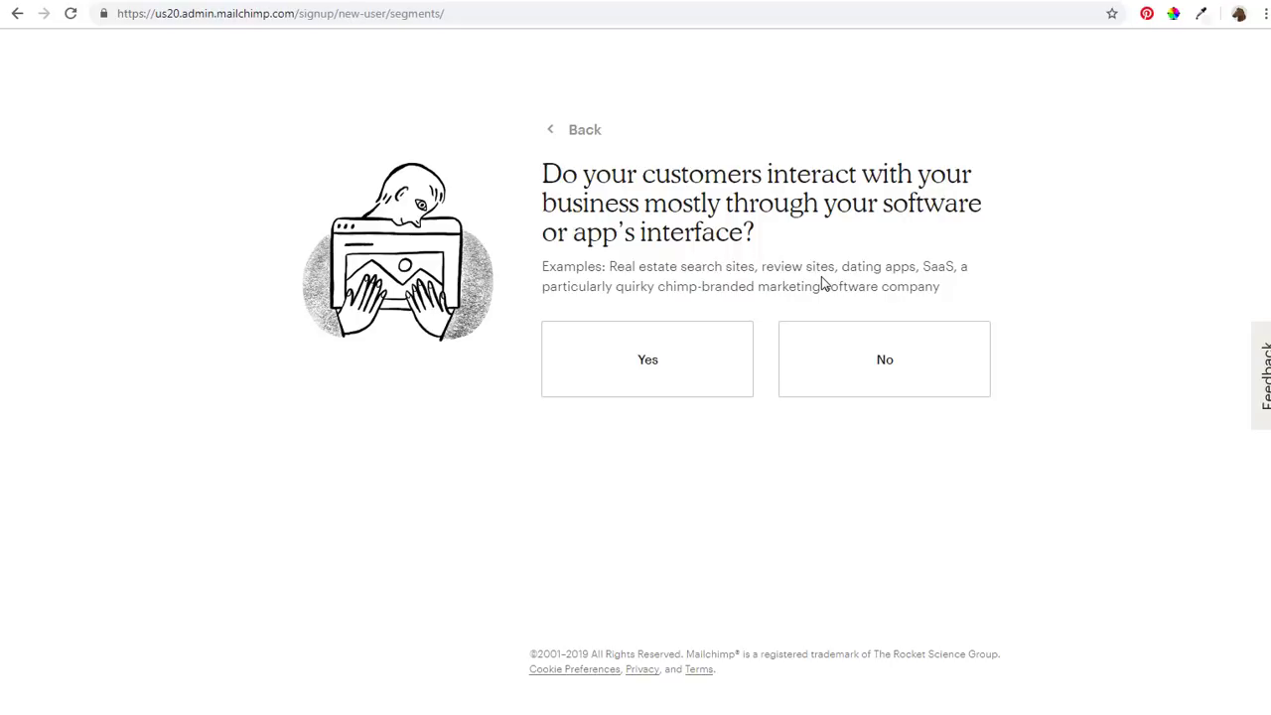
pyautogui.click(927, 359)
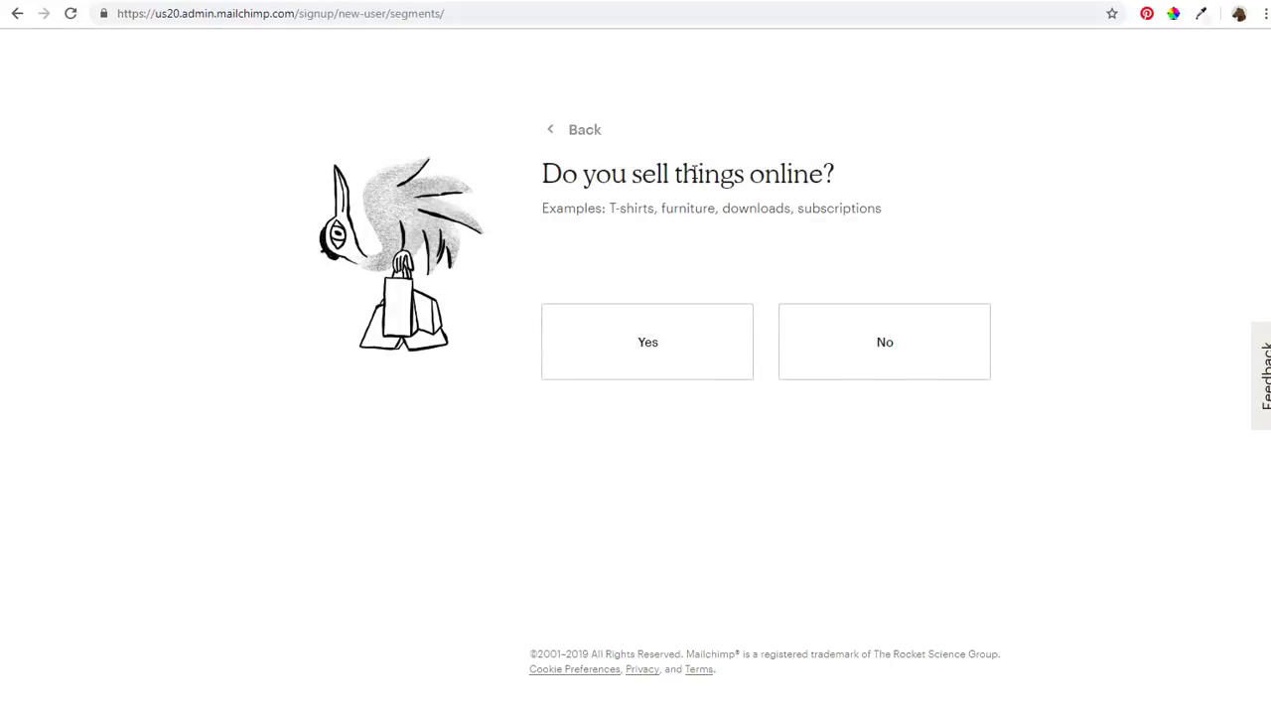
pyautogui.click(669, 359)
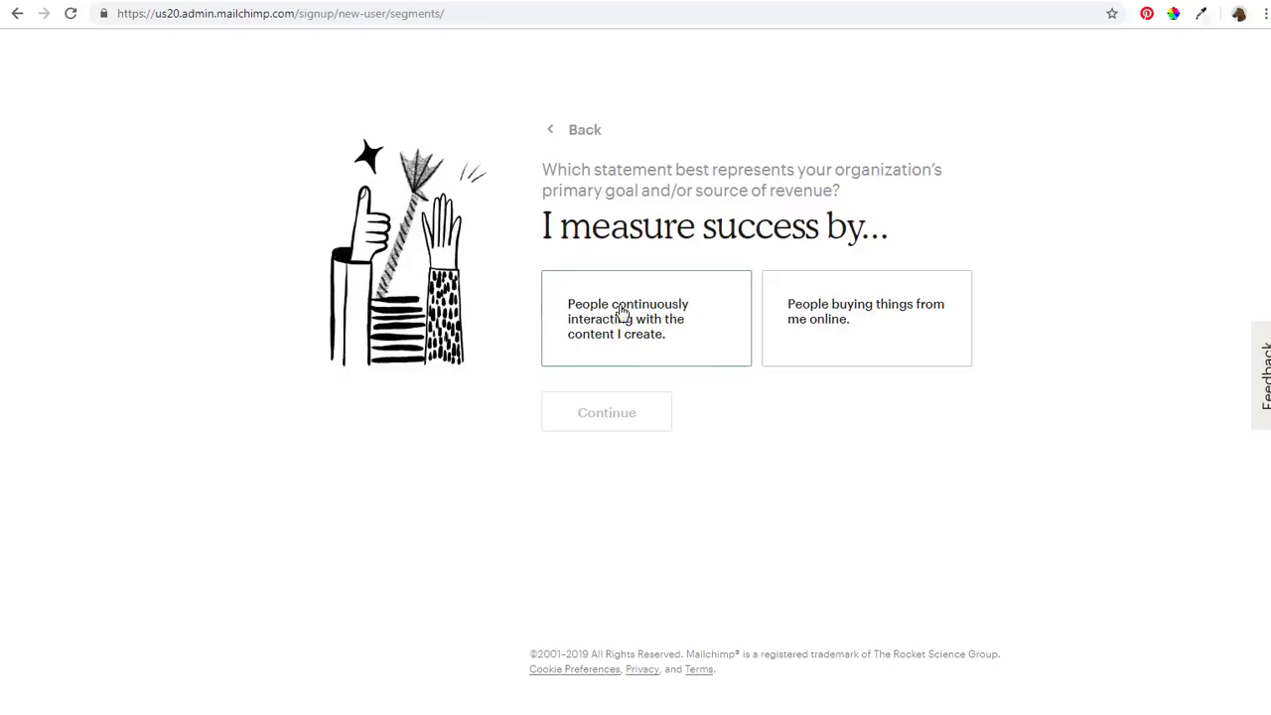
pyautogui.click(701, 347)
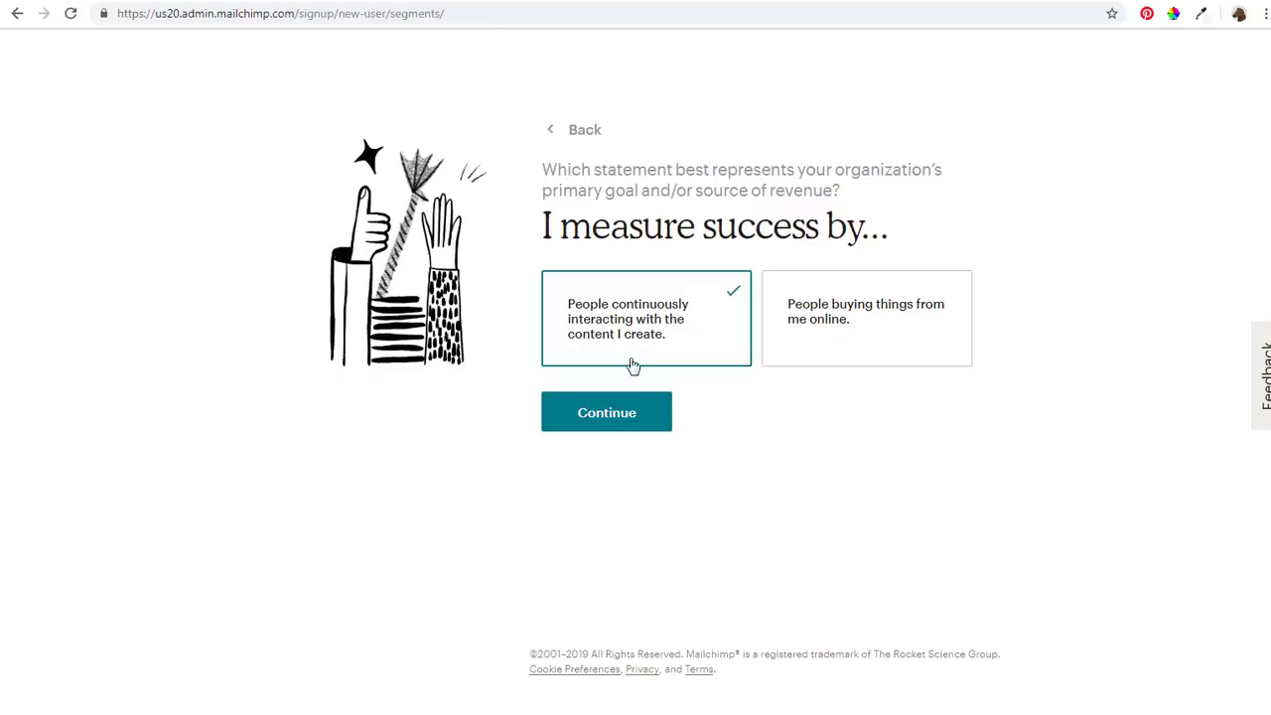
pyautogui.click(627, 413)
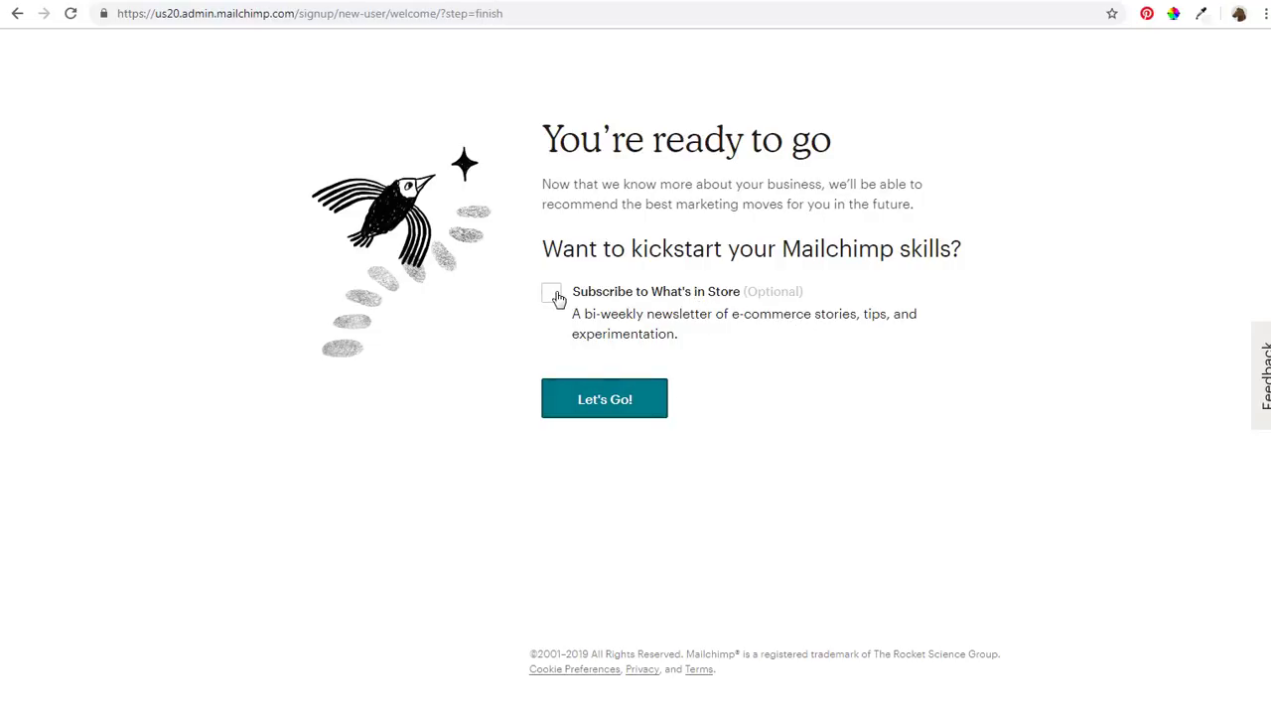
# Open the dashboard and skip the 'Connect your store' checklist step
pyautogui.click(602, 402)
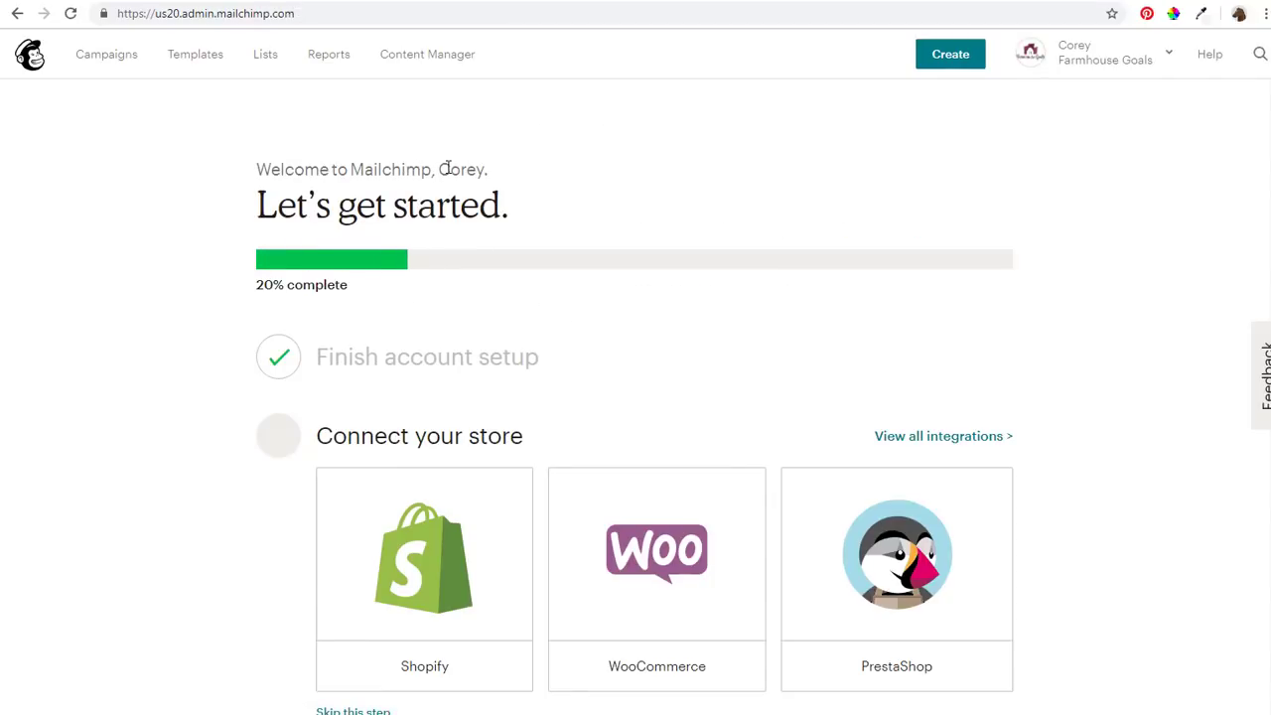
pyautogui.scroll(-2, 854, 257)
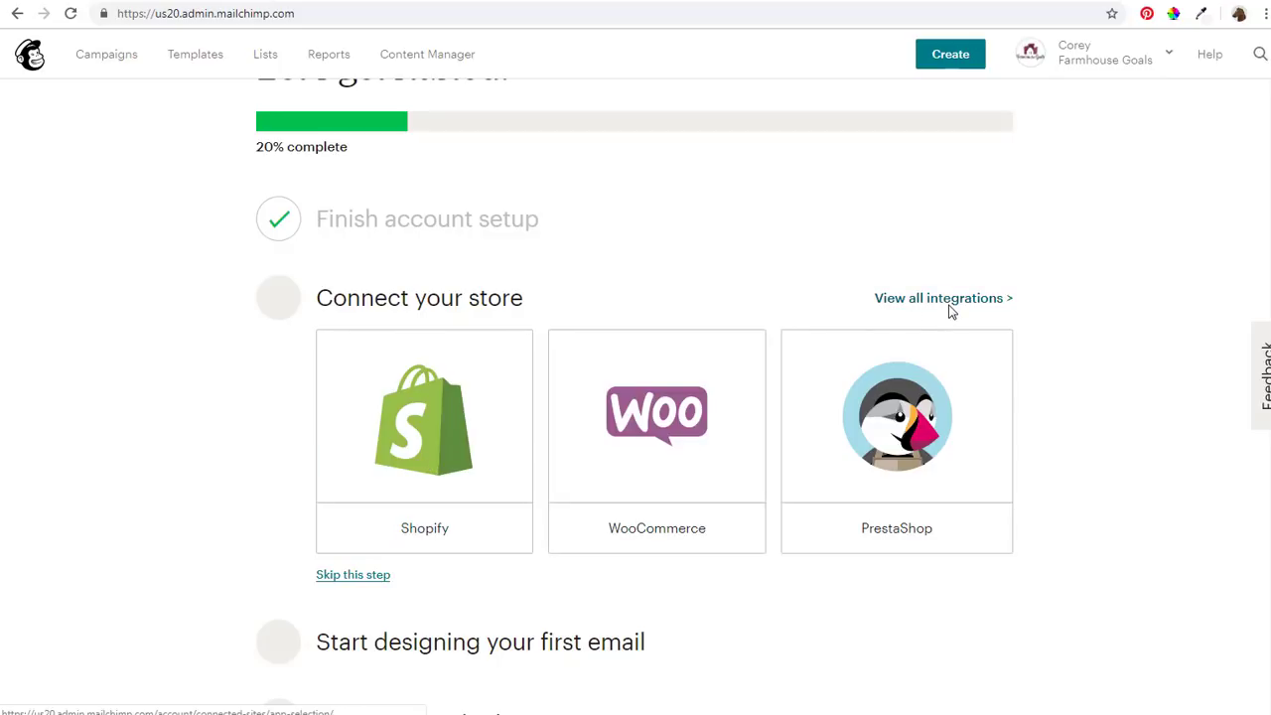
pyautogui.scroll(-2, 227, 426)
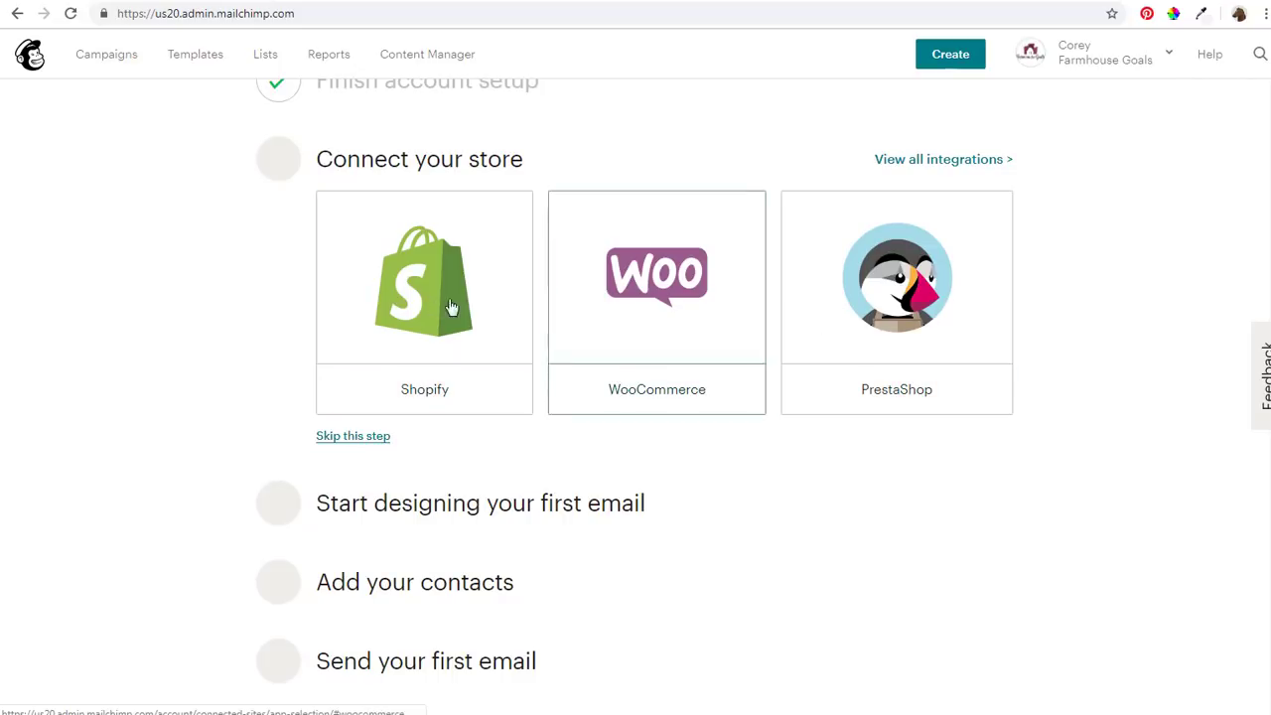
pyautogui.click(353, 436)
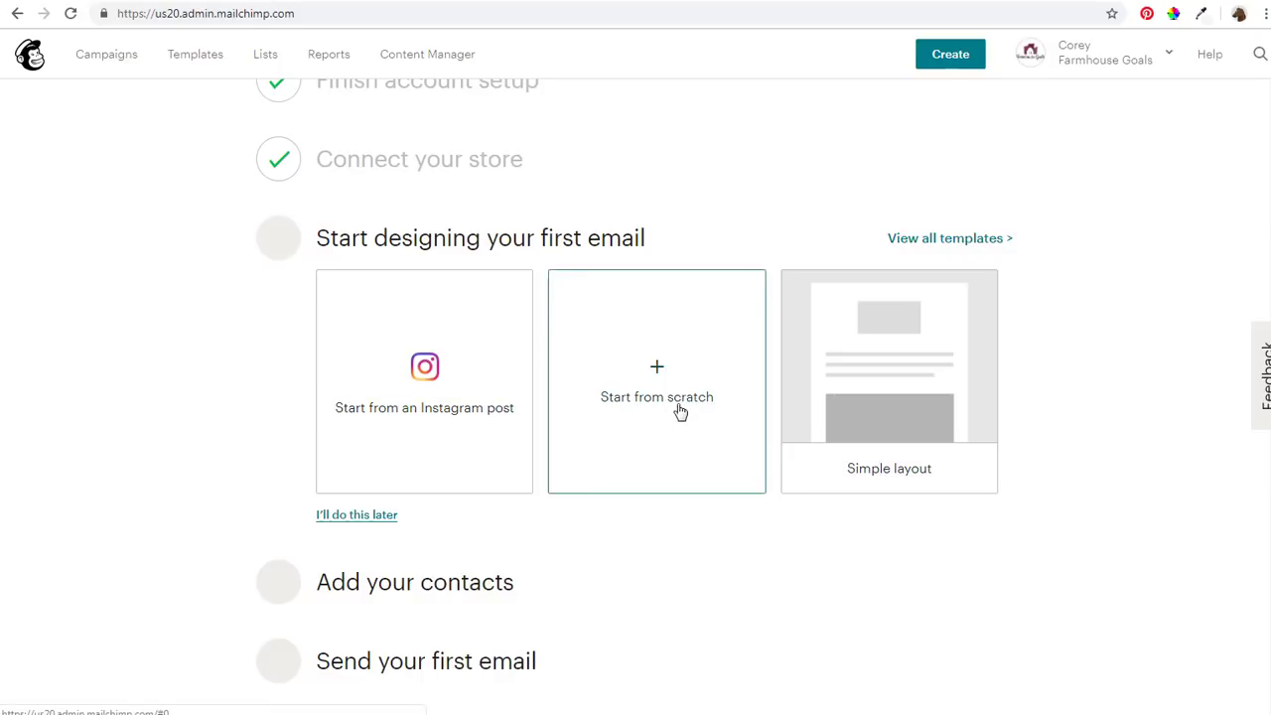
# Start a new email from the 1 Column basic layout in the full template list
pyautogui.click(969, 248)
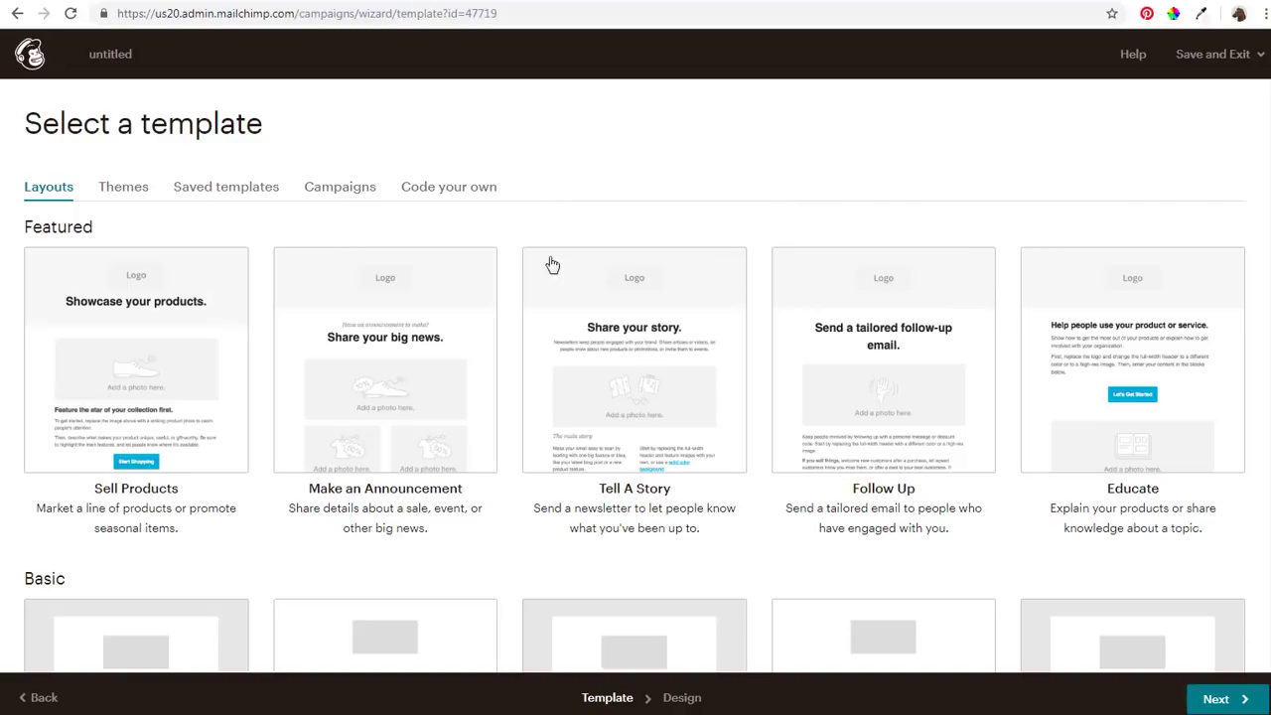
pyautogui.scroll(-1, 709, 162)
pyautogui.scroll(-2, 709, 162)
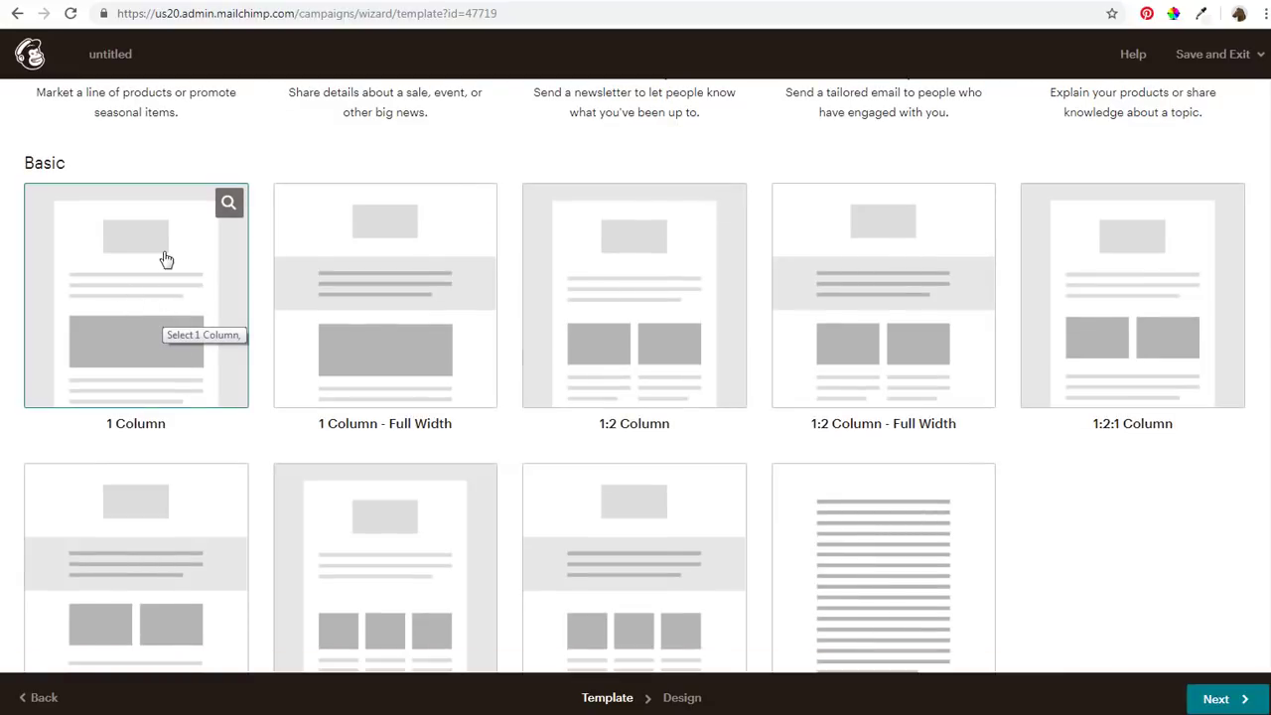
pyautogui.click(138, 283)
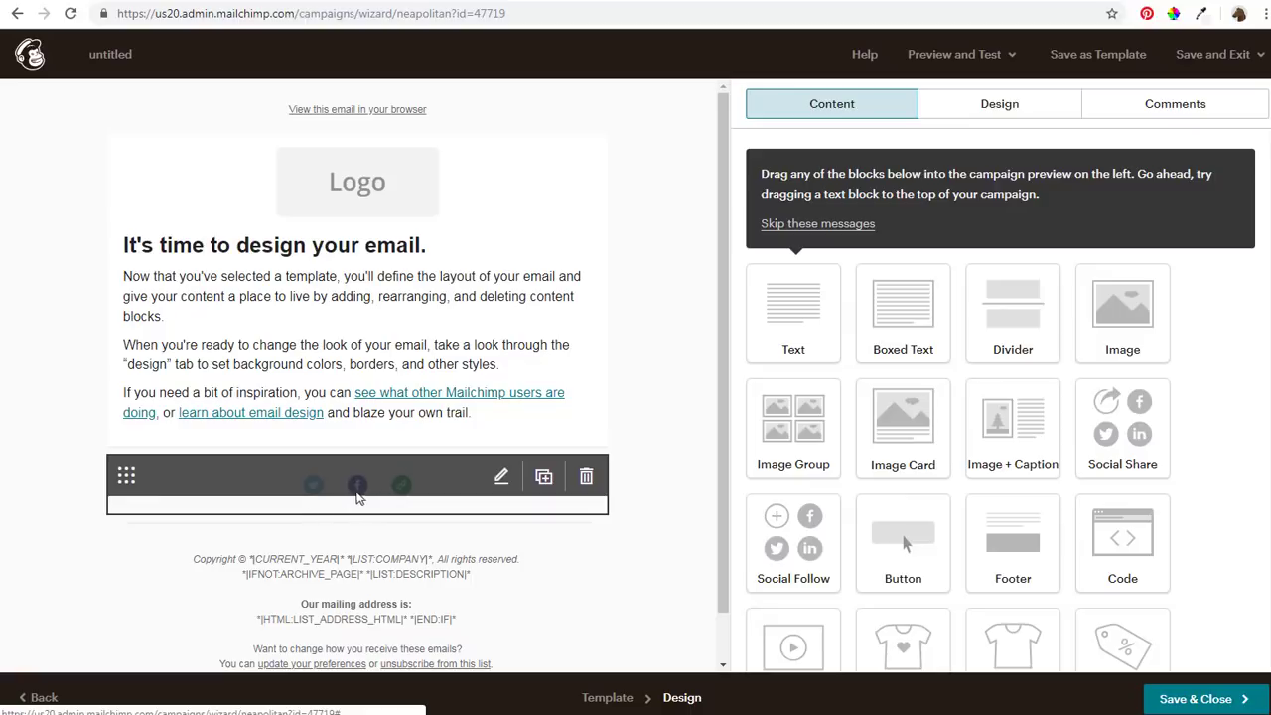
# Replace the header logo with the uploaded Farmhouse_Goals.jpg image (1200 × 300)
pyautogui.click(501, 475)
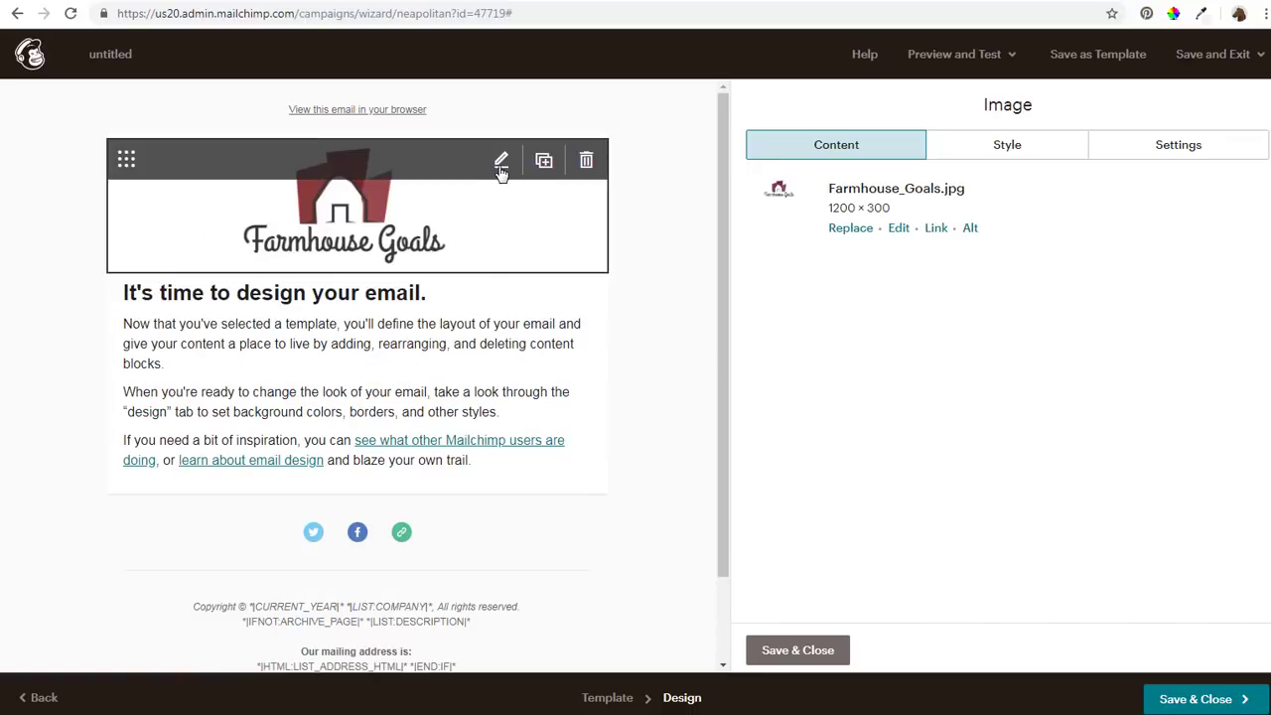
pyautogui.click(840, 236)
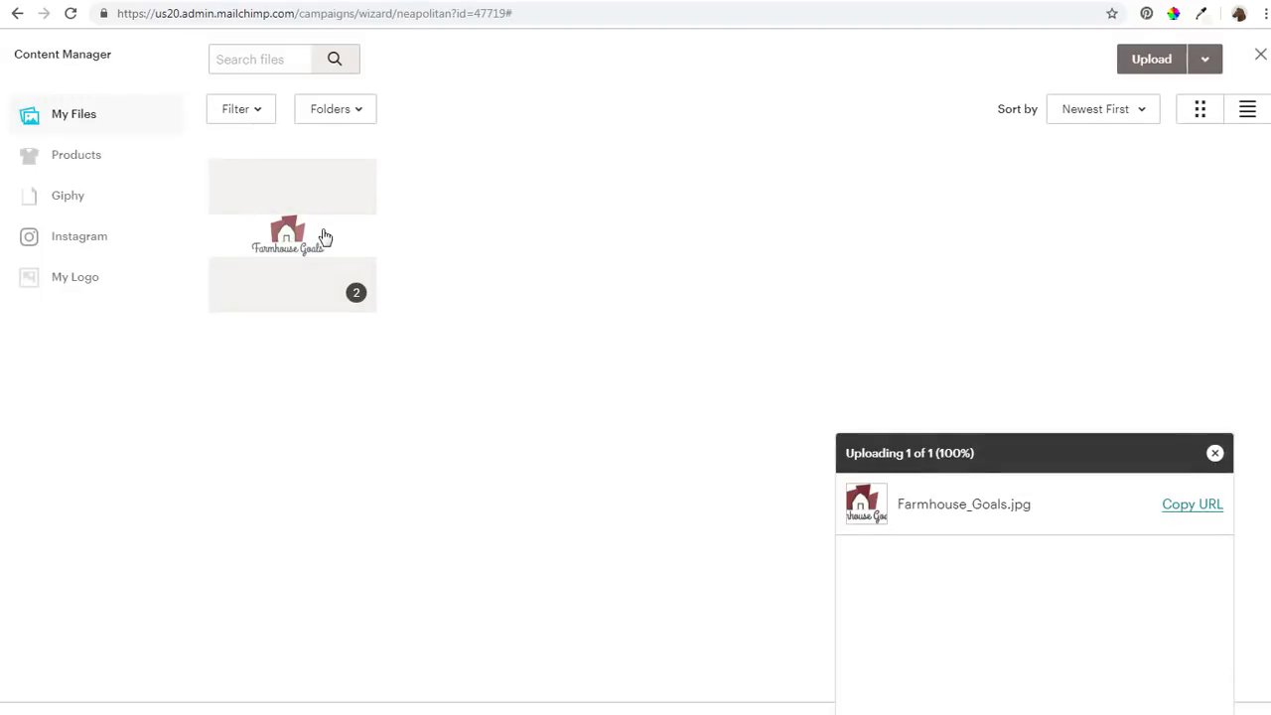
pyautogui.click(1216, 455)
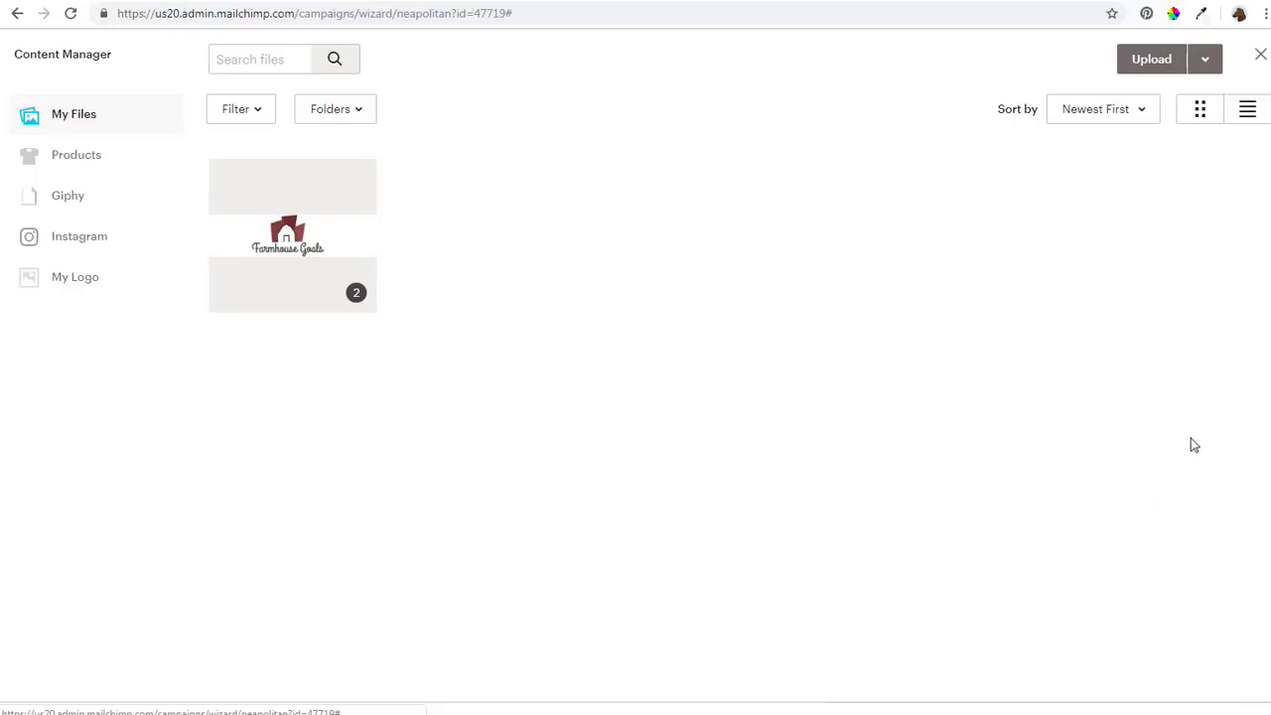
pyautogui.click(342, 231)
pyautogui.doubleClick(342, 230)
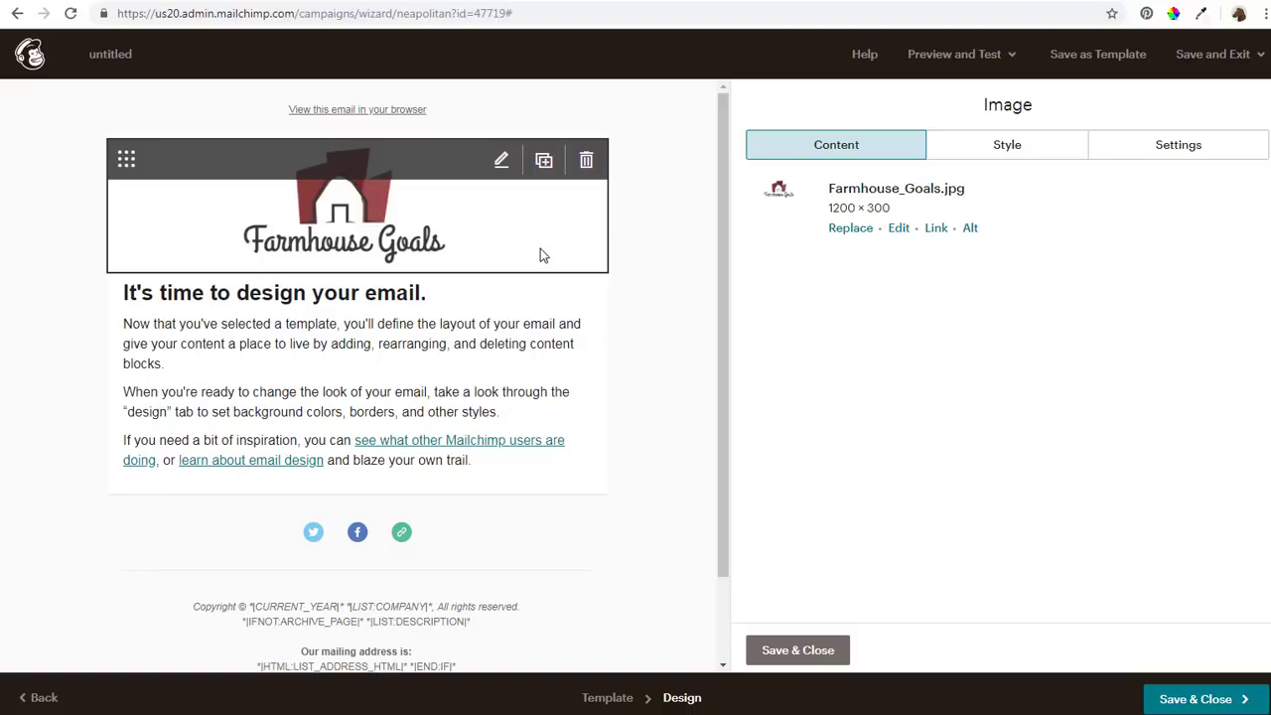
# Preview the email as recipients will see it
pyautogui.click(1013, 55)
pyautogui.click(954, 101)
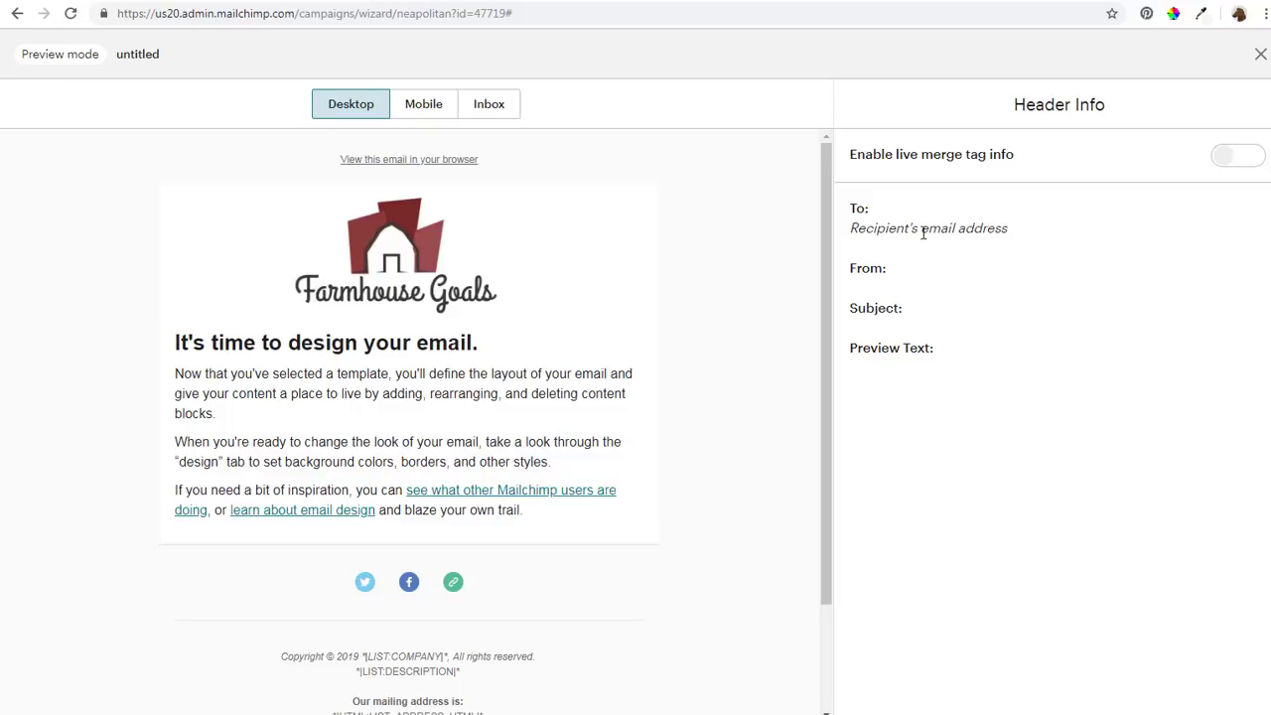
pyautogui.click(19, 14)
# Save the design as template 'Farmhouse Goals Email Template', then switch to the farmhousegoals.com tab
pyautogui.click(1122, 67)
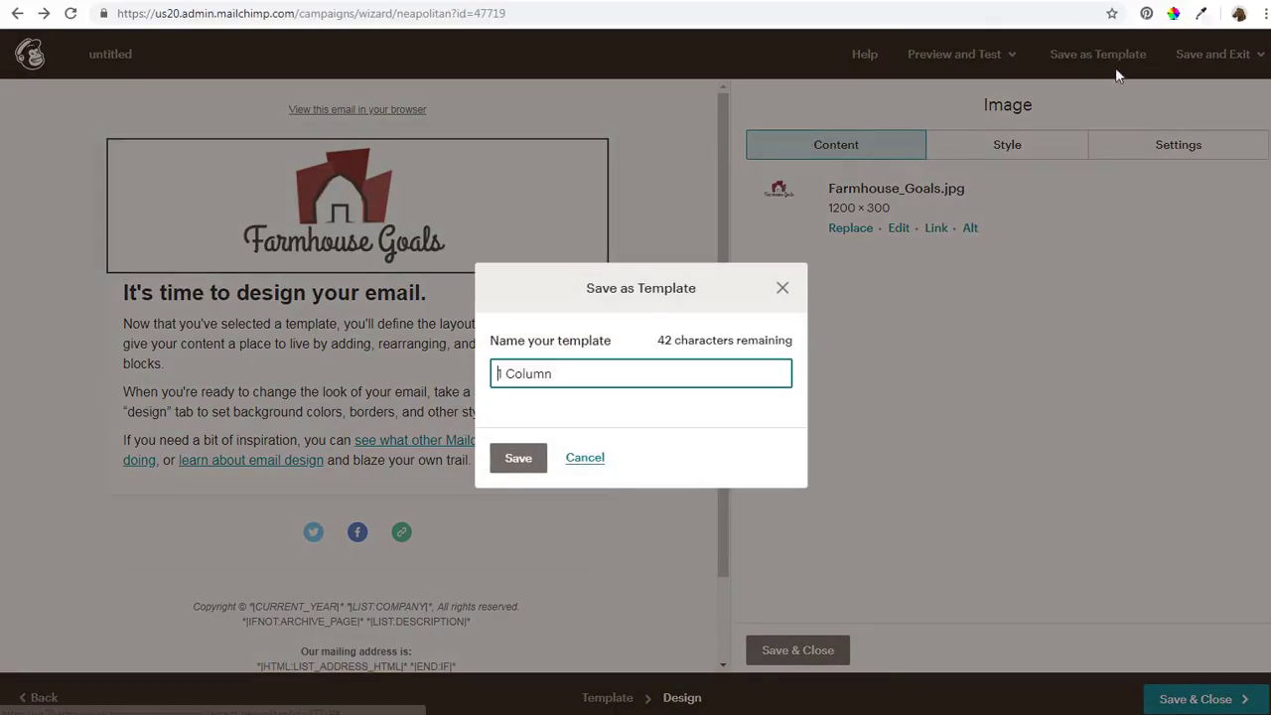
pyautogui.tripleClick(508, 368)
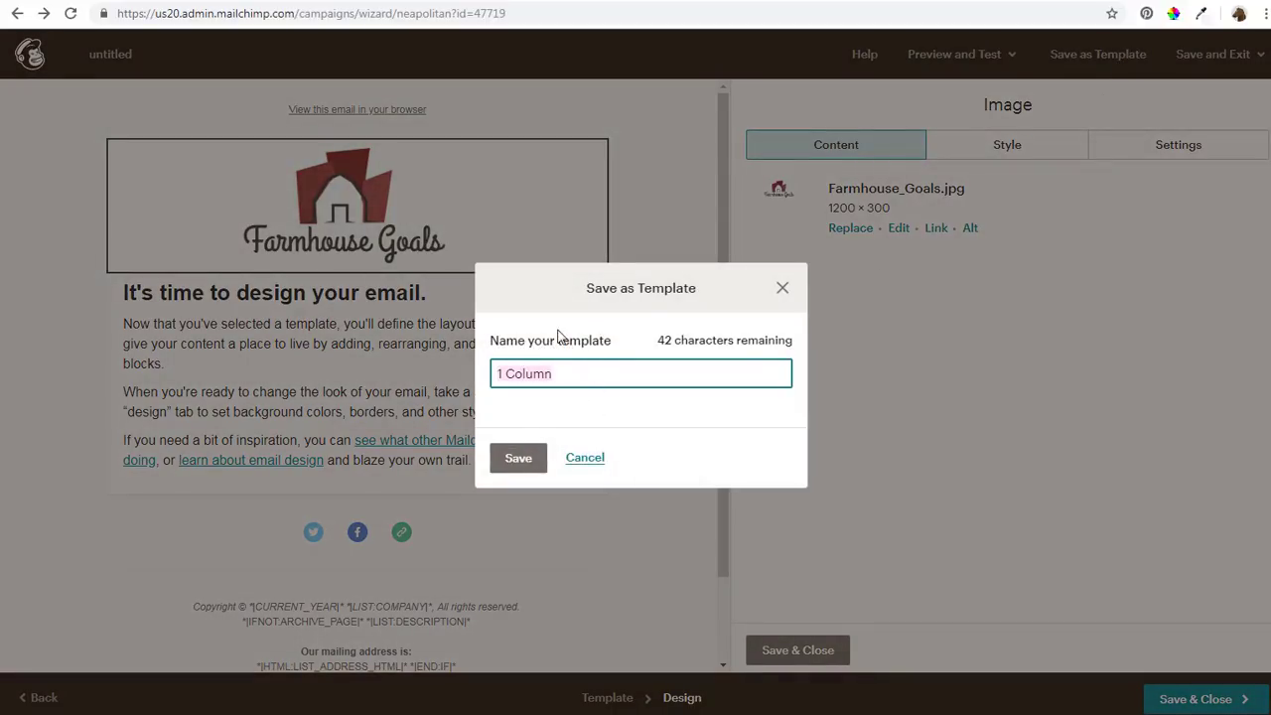
pyautogui.write('Farmhouse ')
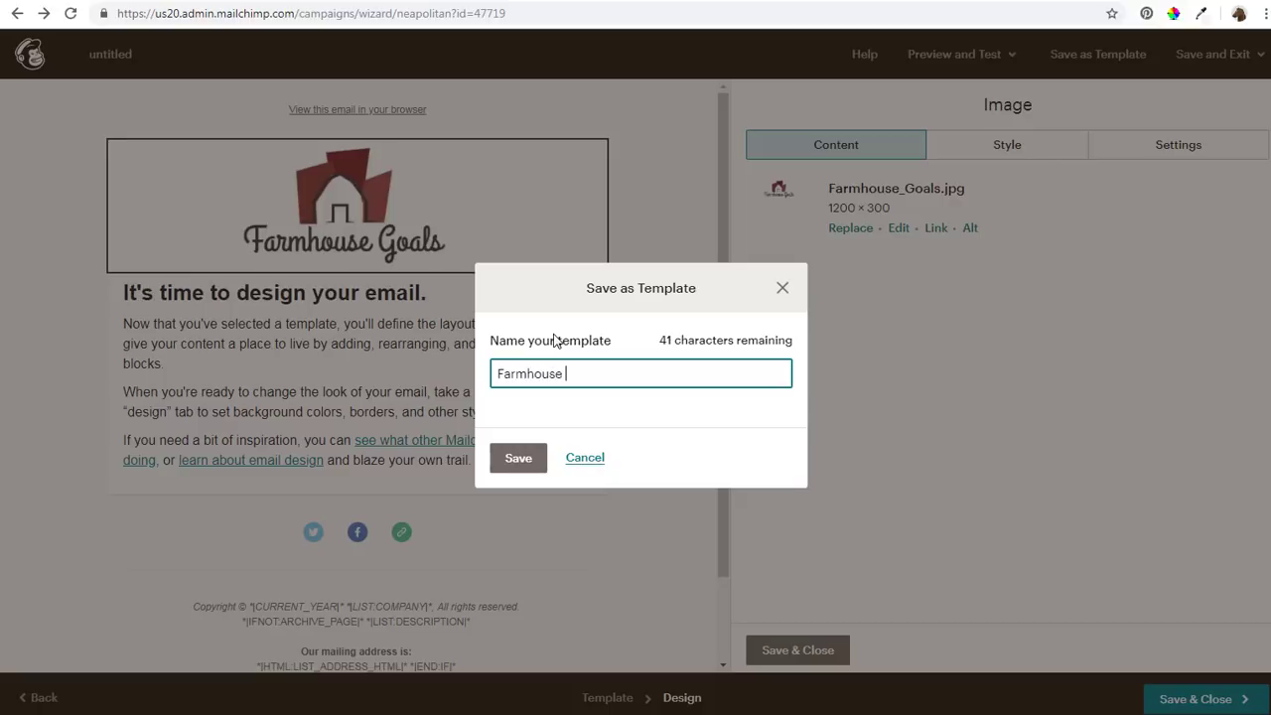
pyautogui.write('Goals Email Template')
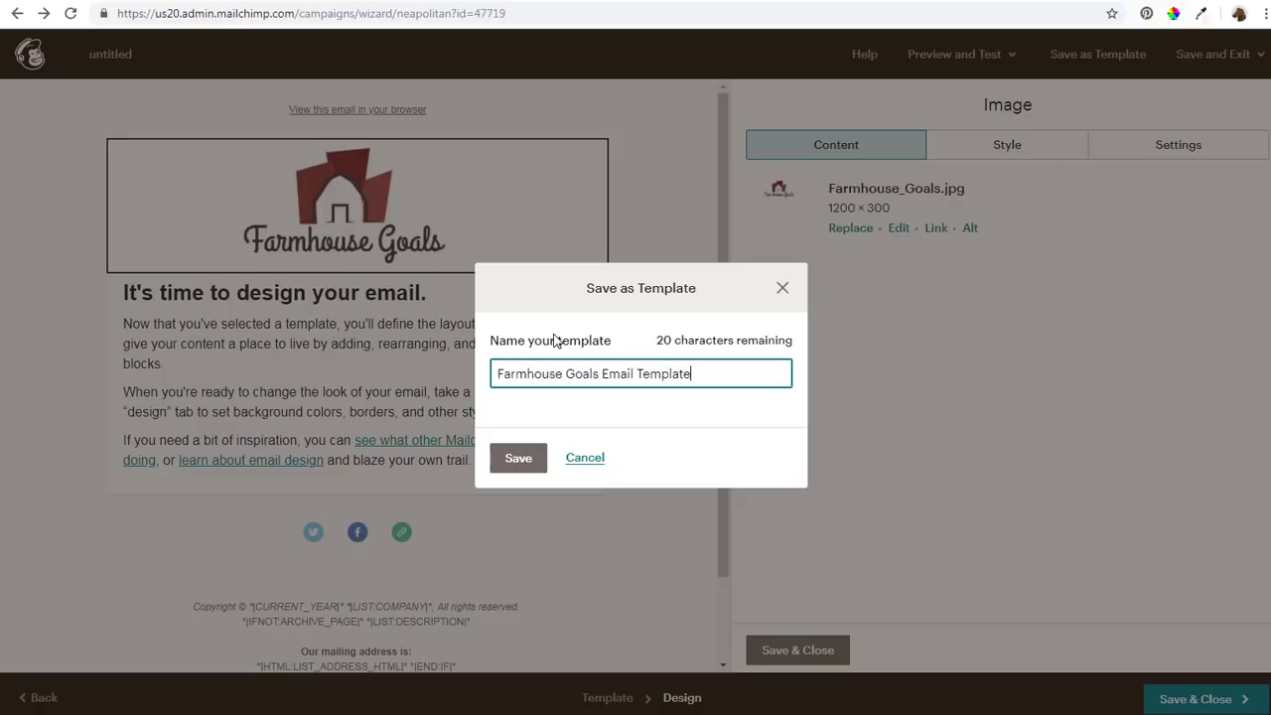
pyautogui.click(518, 465)
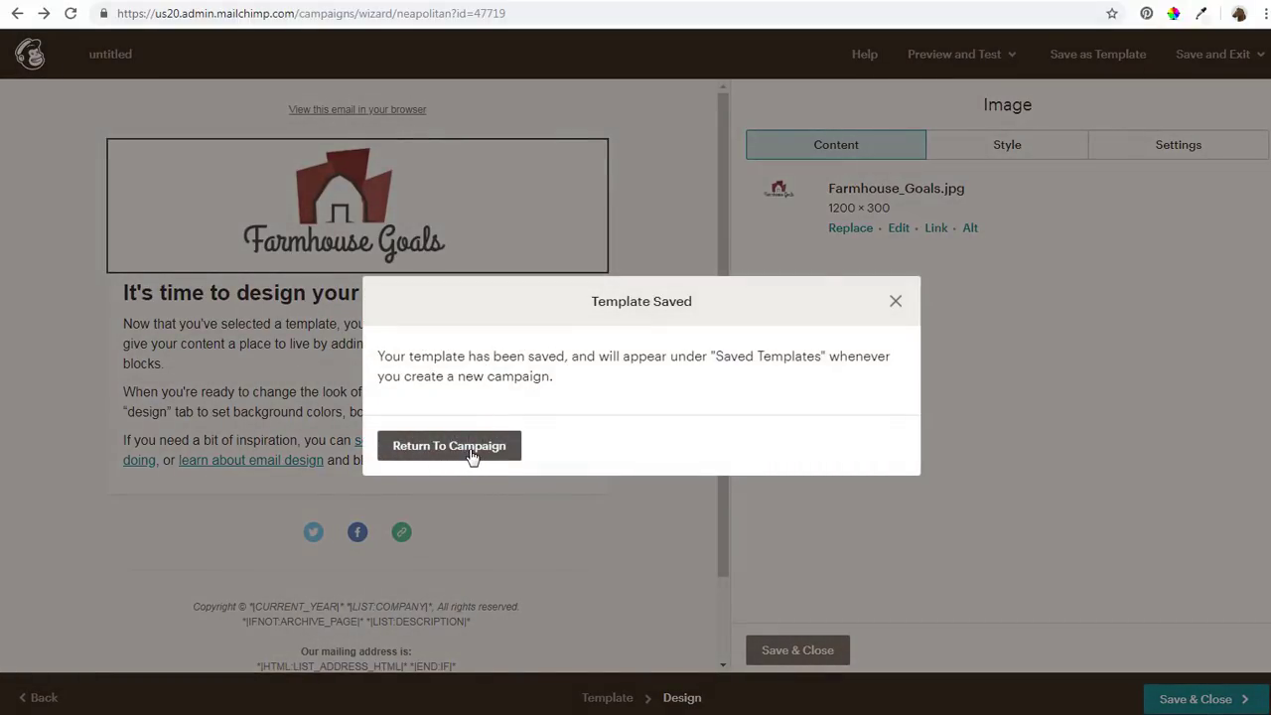
pyautogui.click(470, 455)
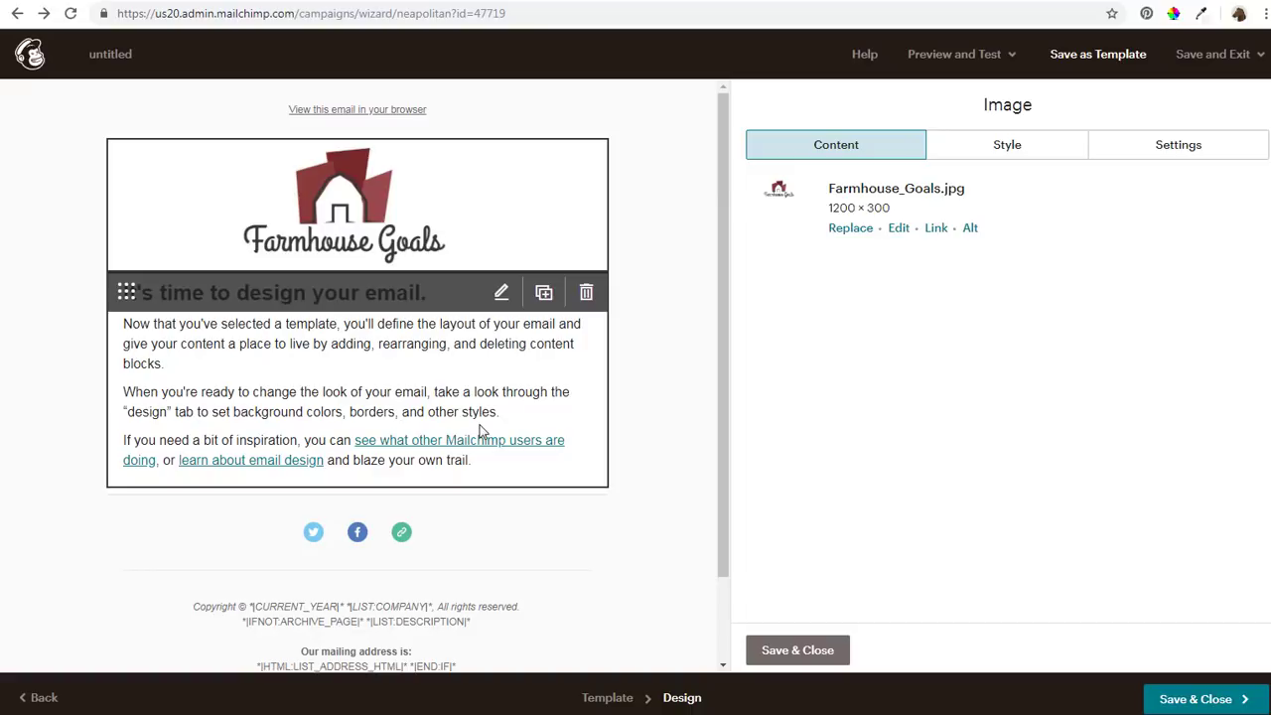
pyautogui.click(864, 1)
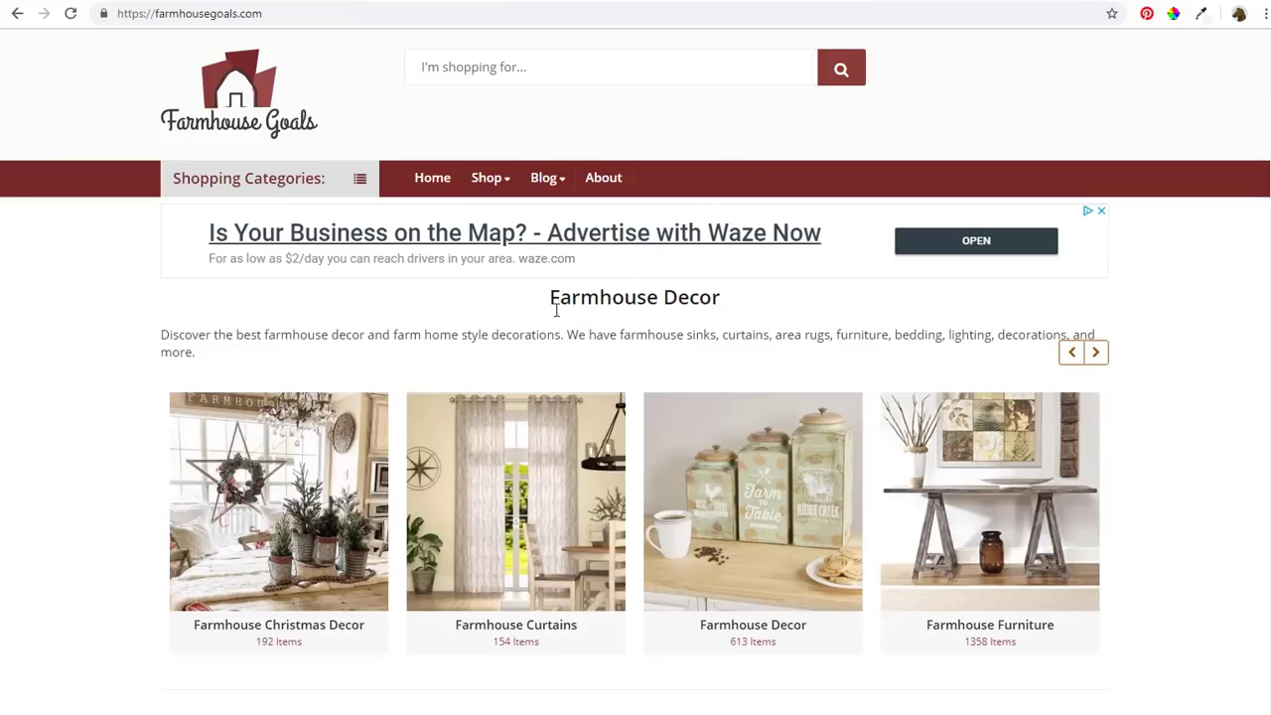
# Open the site's Farmhouse Sinks page in a new tab and return to Mailchimp
pyautogui.scroll(-5, 422, 332)
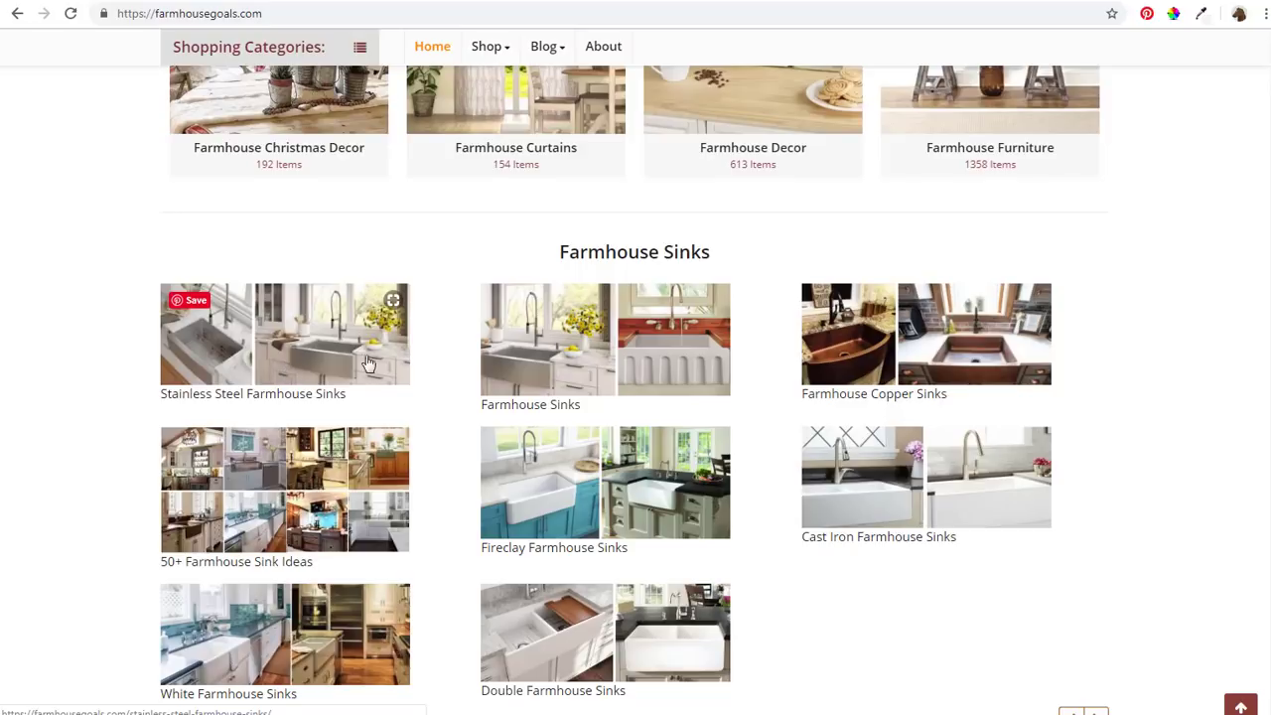
pyautogui.rightClick(536, 411)
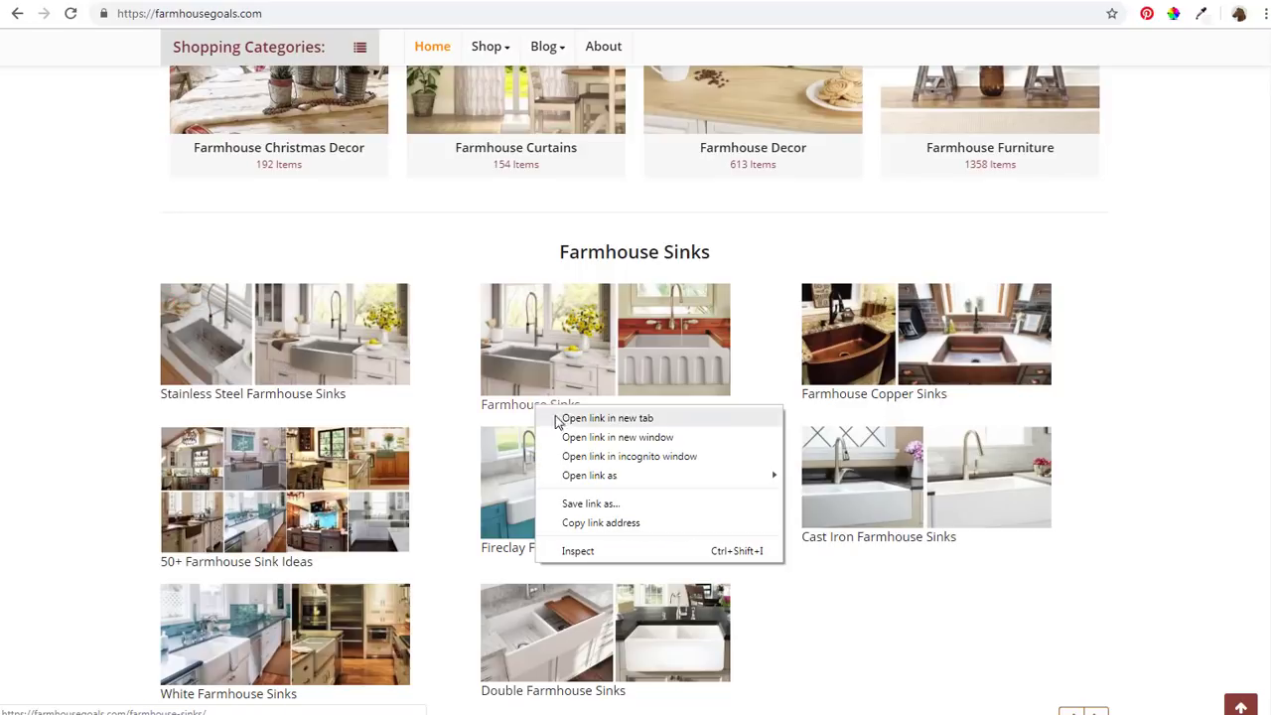
pyautogui.click(561, 425)
pyautogui.click(1053, 0)
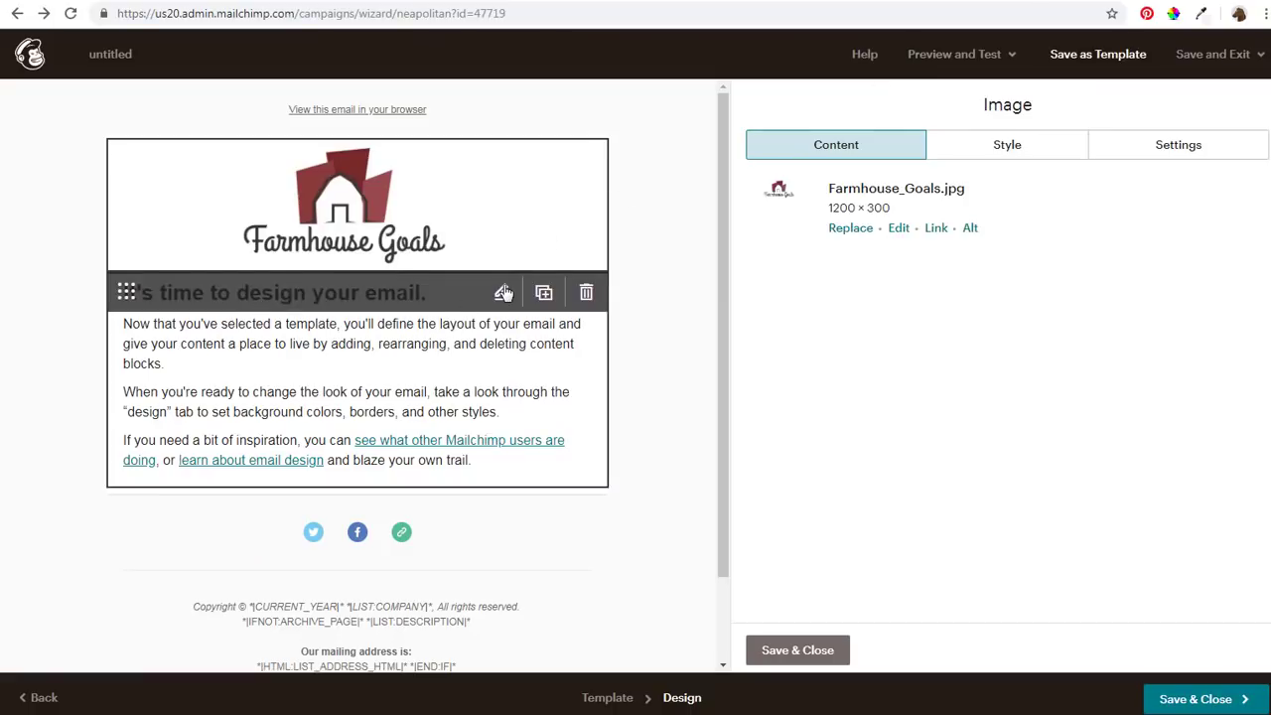
# Edit the email's main text block and select the heading 'It's time to design your email.'
pyautogui.click(501, 293)
pyautogui.click(501, 293)
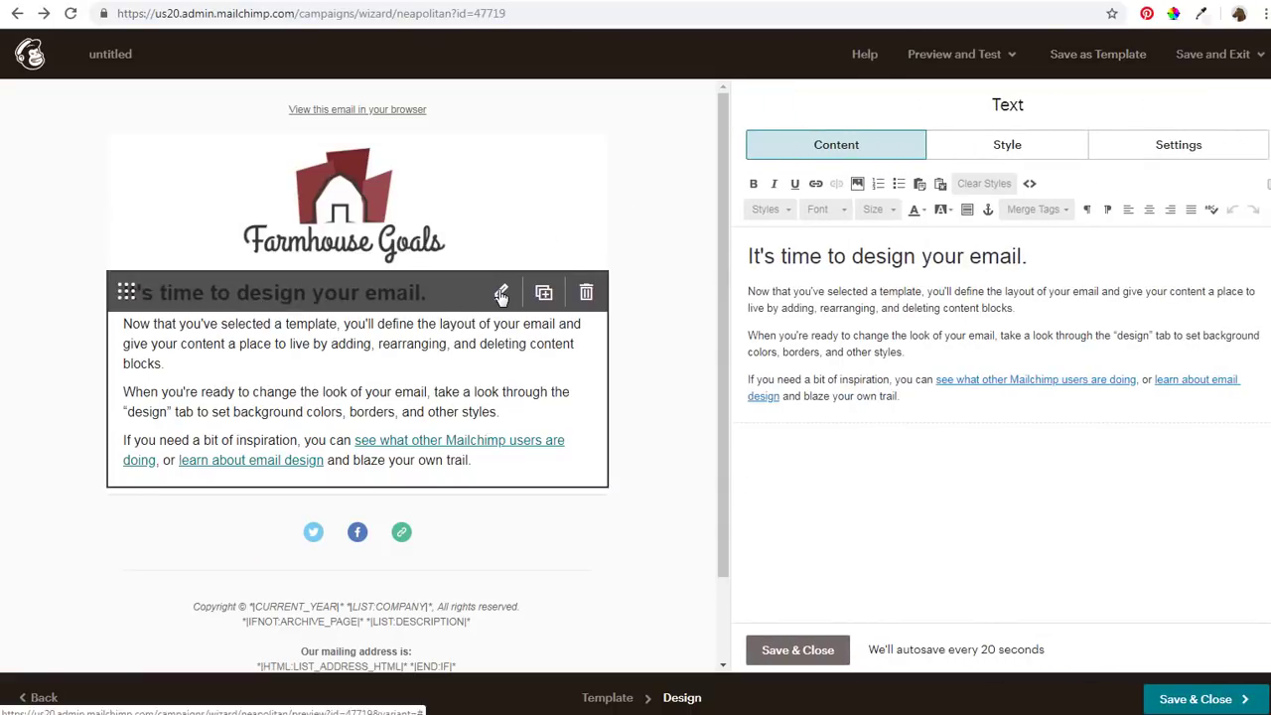
pyautogui.moveTo(1029, 257); pyautogui.dragTo(698, 278)
# Type 'Farmhouse Sinks For Sale:' as the new heading, correcting a misspelling
pyautogui.write('Farmouse')
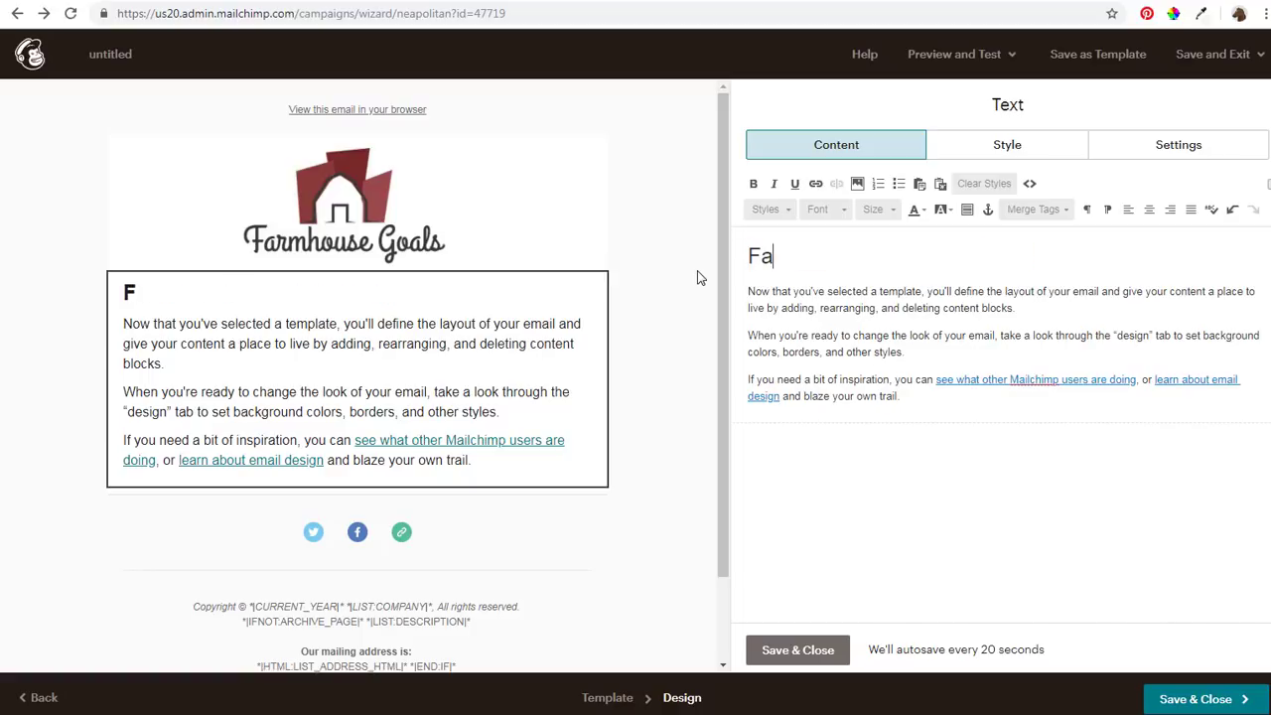
pyautogui.press('BackSpace')
pyautogui.press('BackSpace')
pyautogui.press('BackSpace')
pyautogui.press('BackSpace')
pyautogui.write('hous')
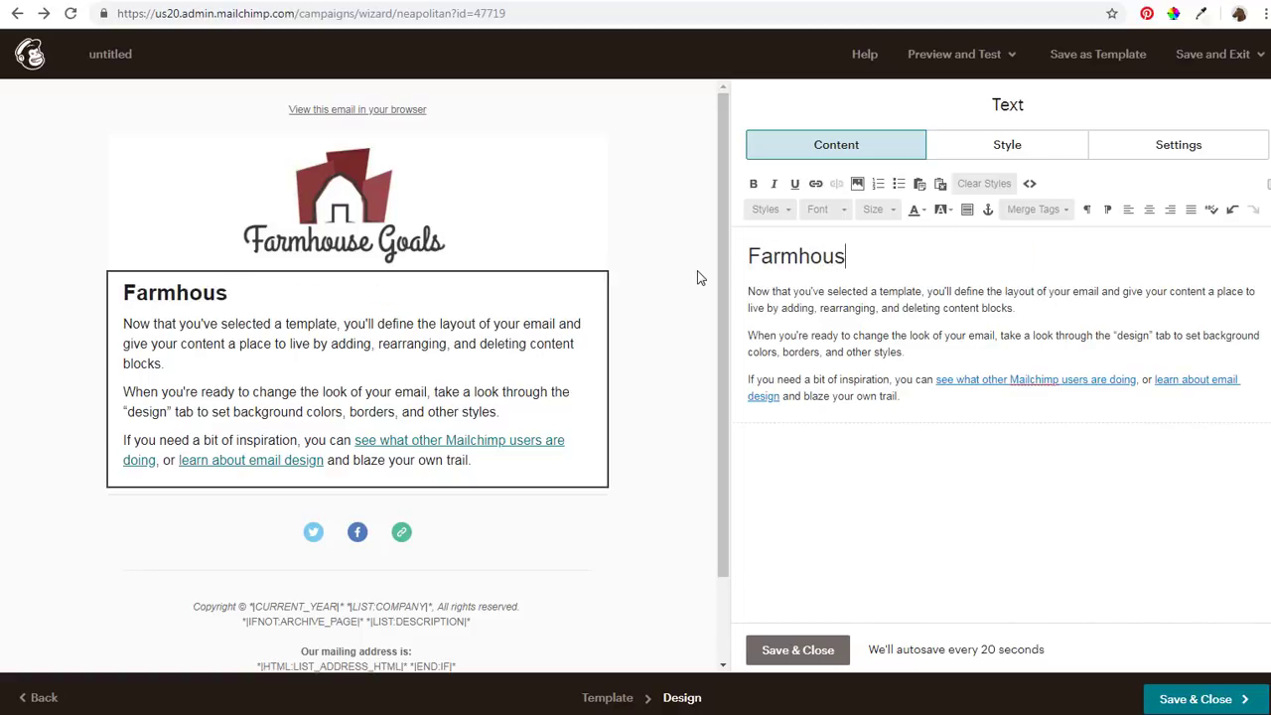
pyautogui.write('e Sinks For Sale:')
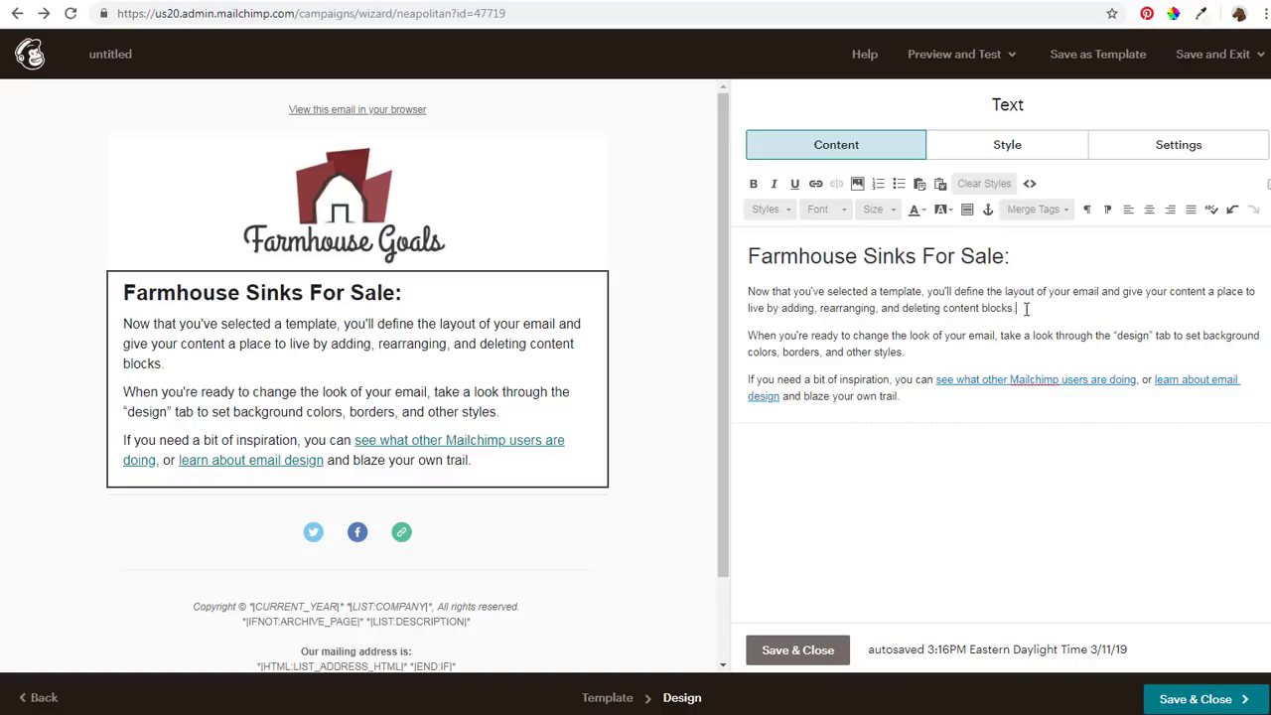
# Replace the template paragraphs with the farmhouse sinks intro, Article, Inspiration and closing lines
pyautogui.moveTo(1025, 309); pyautogui.dragTo(750, 286)
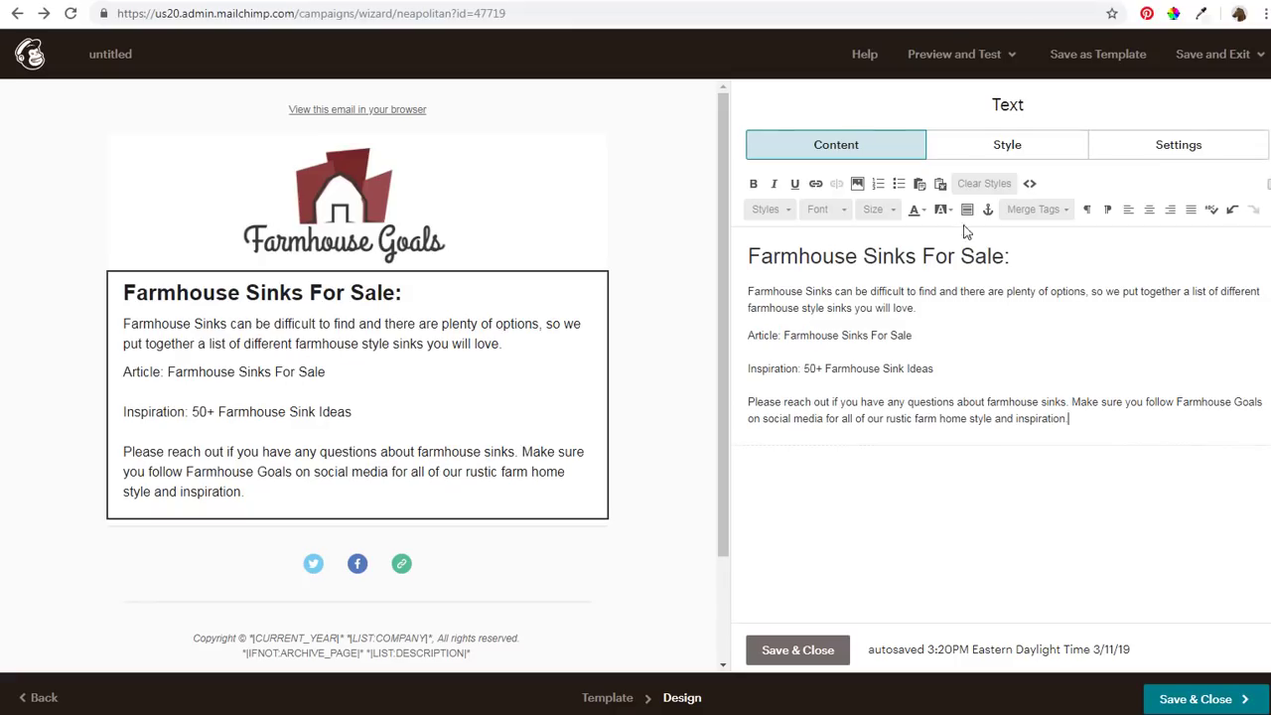
pyautogui.moveTo(912, 334); pyautogui.dragTo(786, 336)
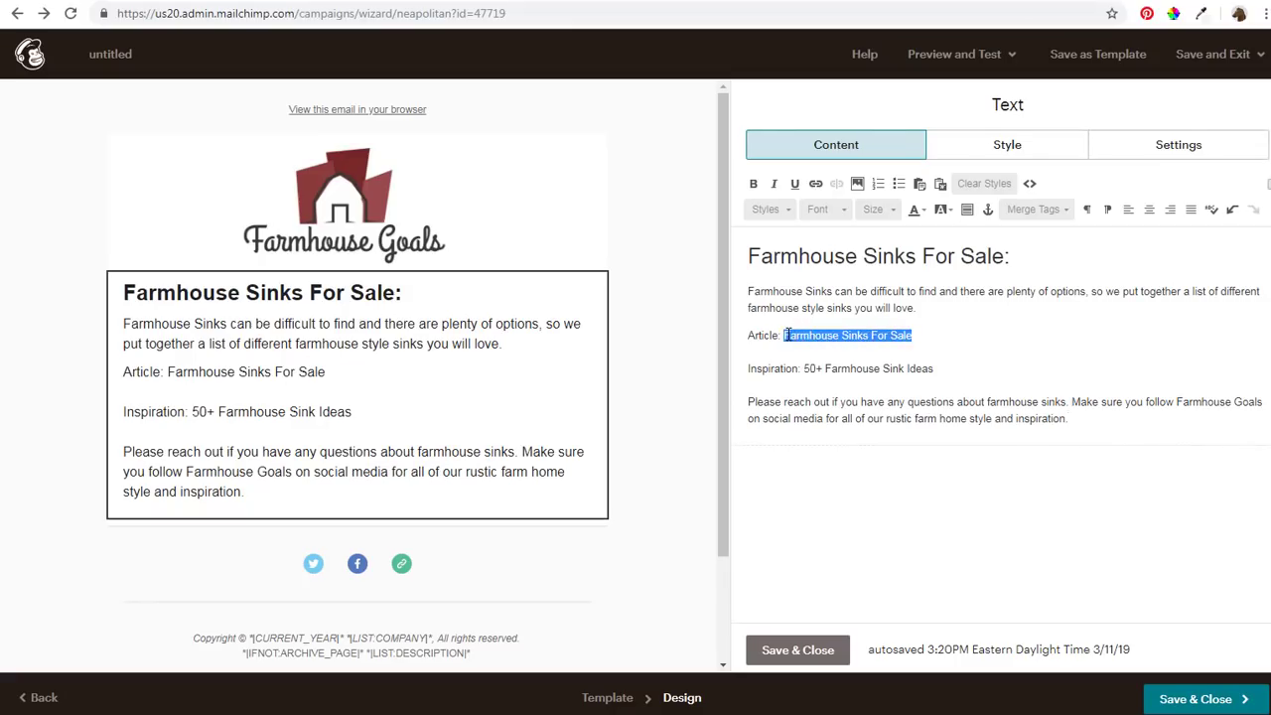
# Link 'Farmhouse Sinks For Sale' to the farmhouse-sinks page in a new window and bold 'Article:'
pyautogui.click(815, 183)
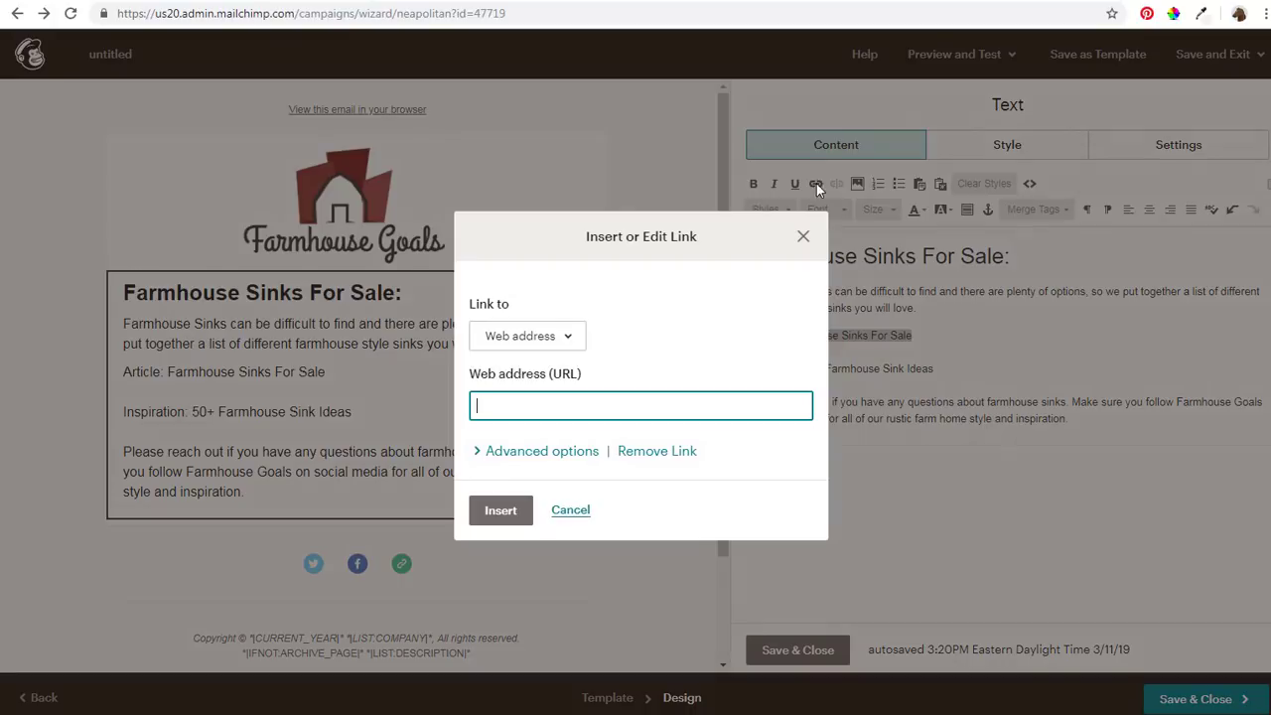
pyautogui.write('https://farmhousegoals.com/farmhouse-sinks/')
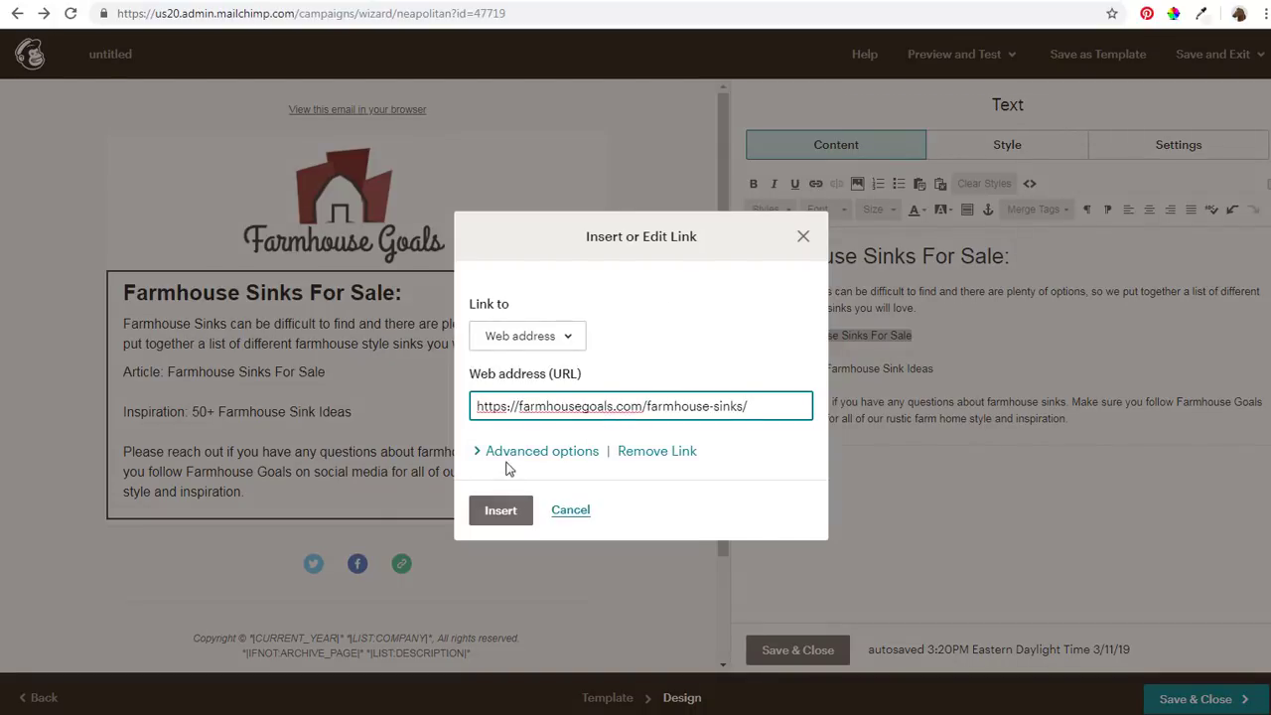
pyautogui.click(513, 454)
pyautogui.scroll(-1, 562, 547)
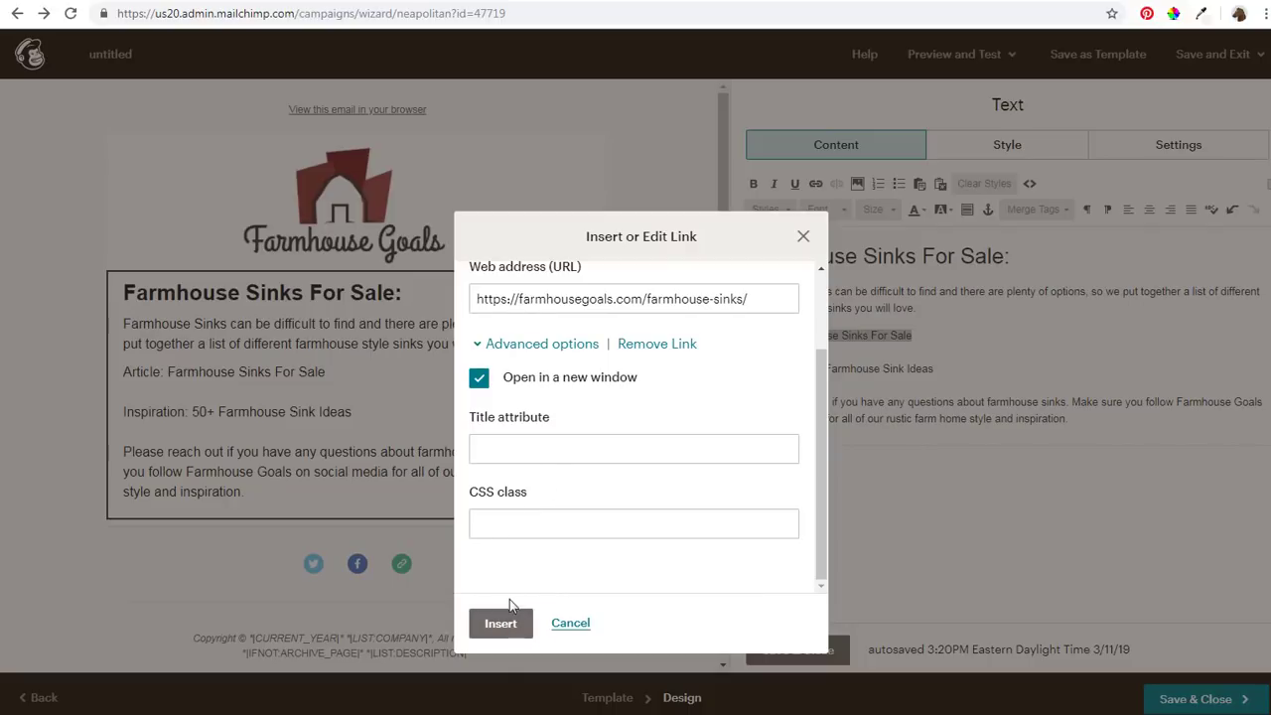
pyautogui.click(502, 624)
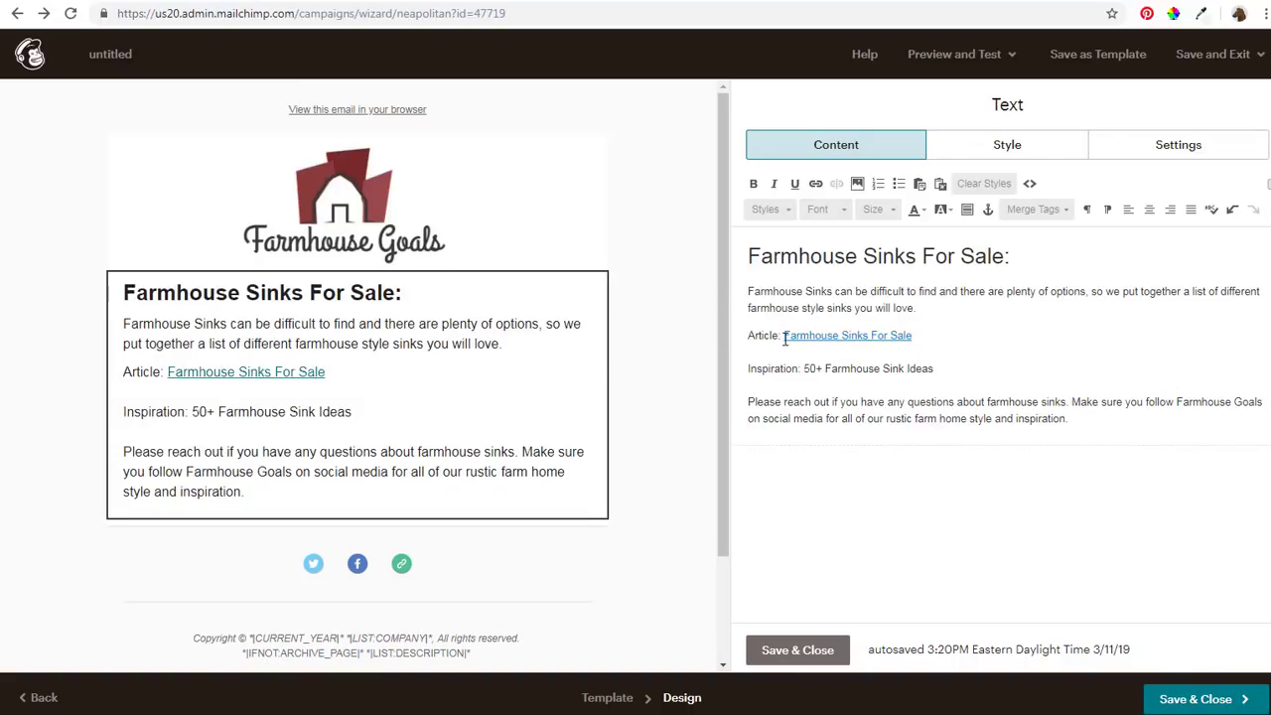
pyautogui.moveTo(781, 334); pyautogui.dragTo(740, 334)
pyautogui.click(752, 182)
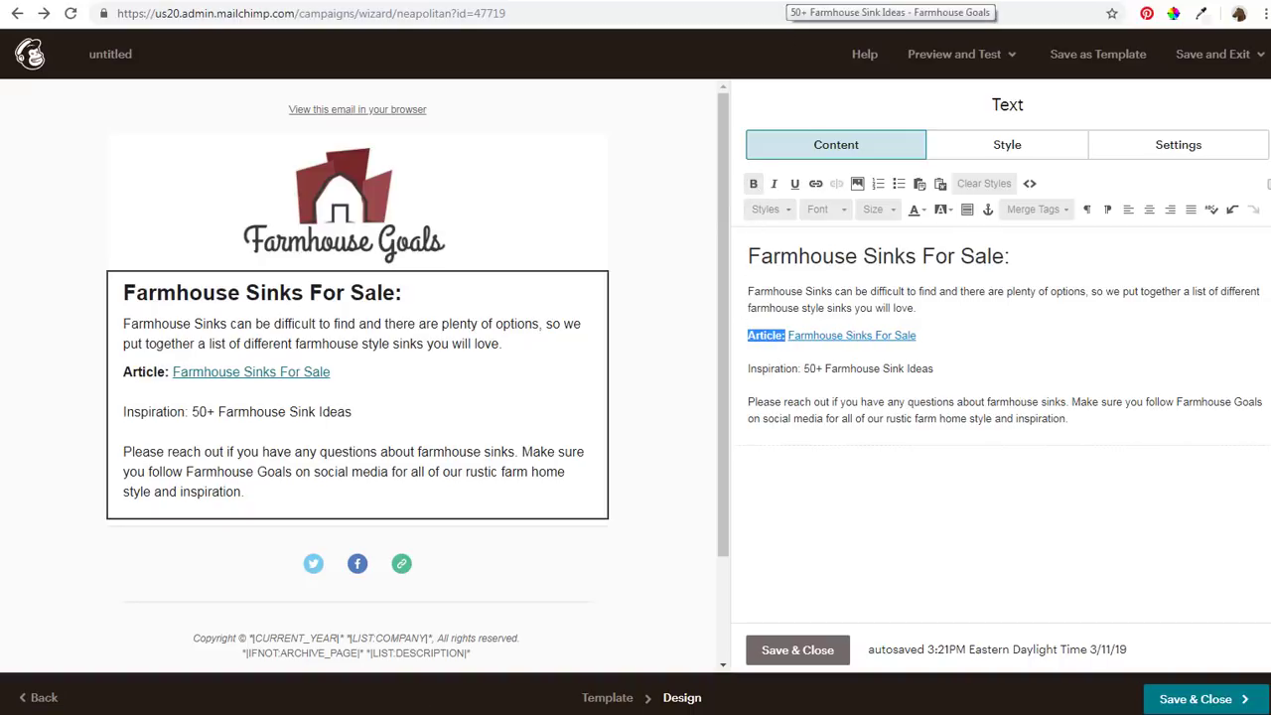
# Copy the 50+ Farmhouse Sink Ideas page address and select that title on the Inspiration line
pyautogui.click(785, 1)
pyautogui.click(338, 17)
pyautogui.hotkey('ctrl', 'c')
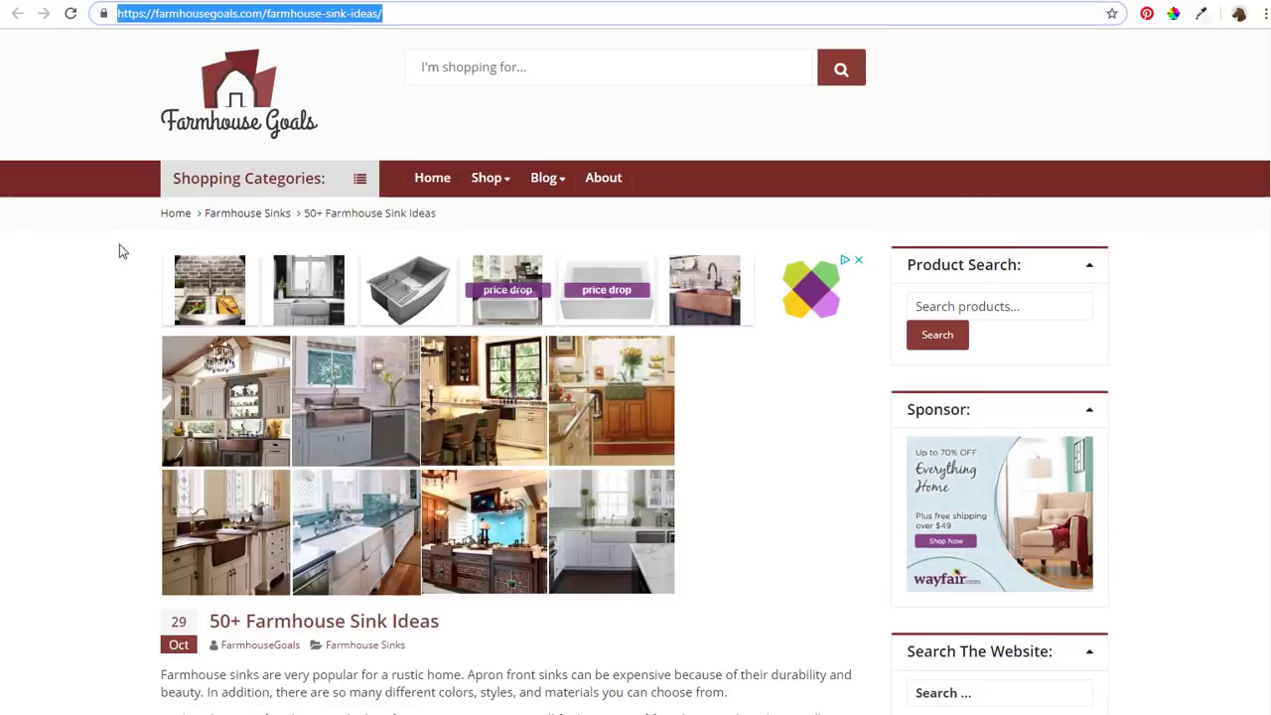
pyautogui.scroll(-3, 636, 353)
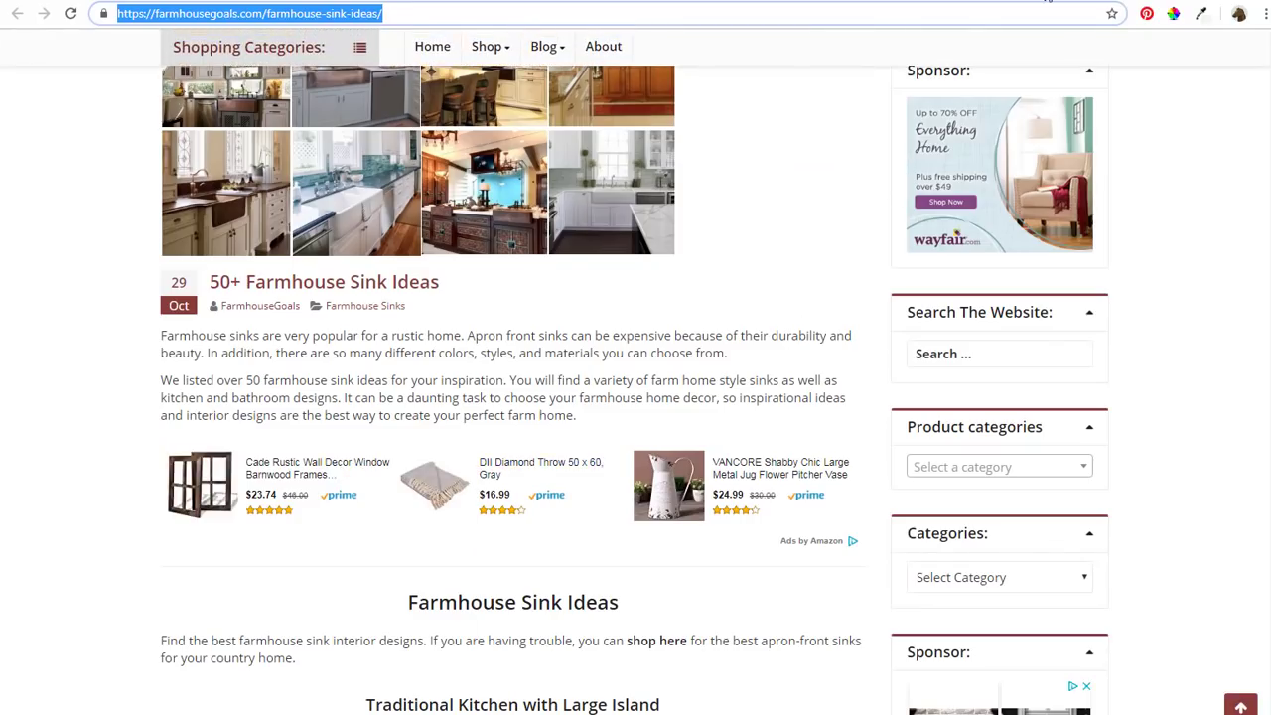
pyautogui.click(1048, 1)
pyautogui.moveTo(945, 368); pyautogui.dragTo(804, 370)
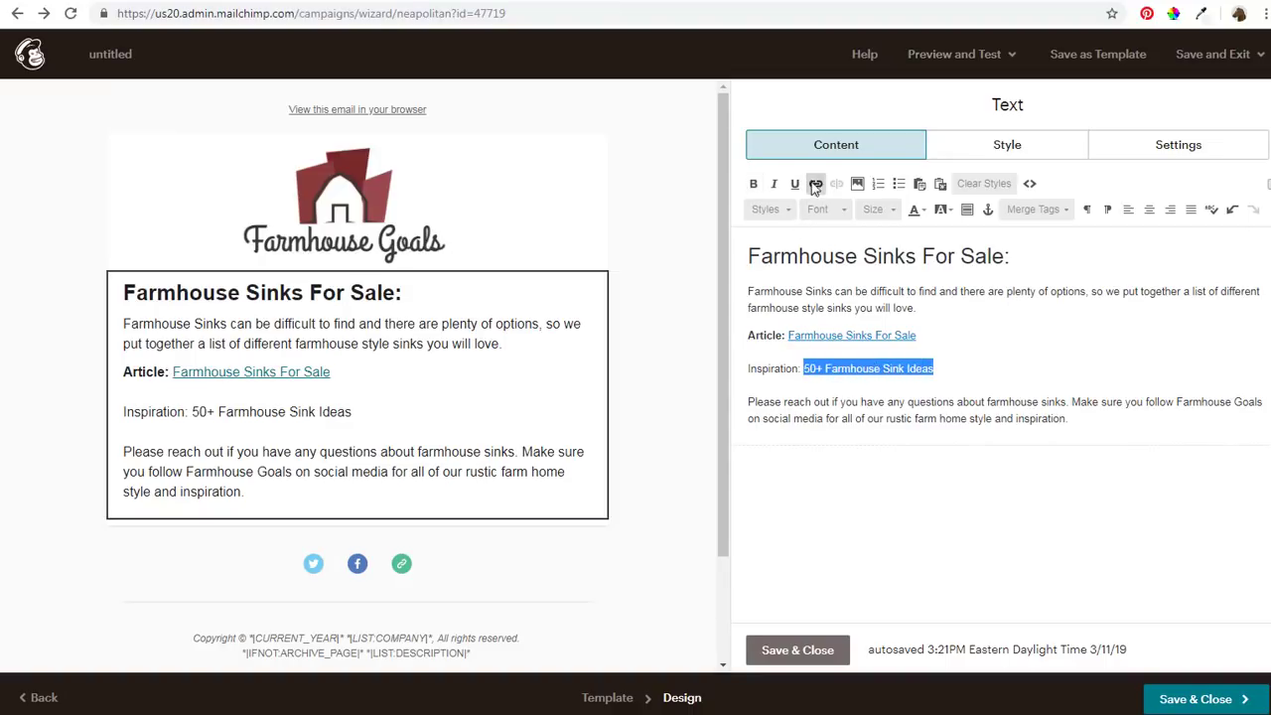
# Link '50+ Farmhouse Sink Ideas' to the sink ideas page and bold the 'Inspiration:' label
pyautogui.click(814, 186)
pyautogui.hotkey('ctrl', 'v')
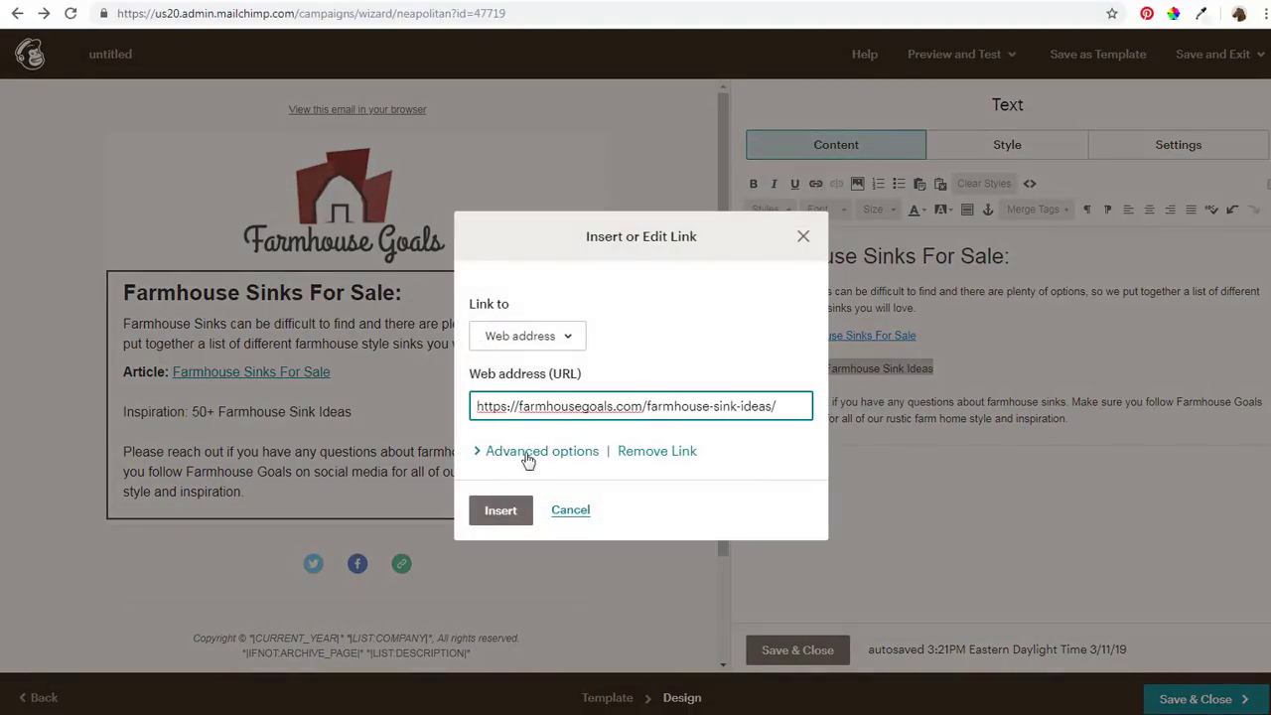
pyautogui.click(501, 510)
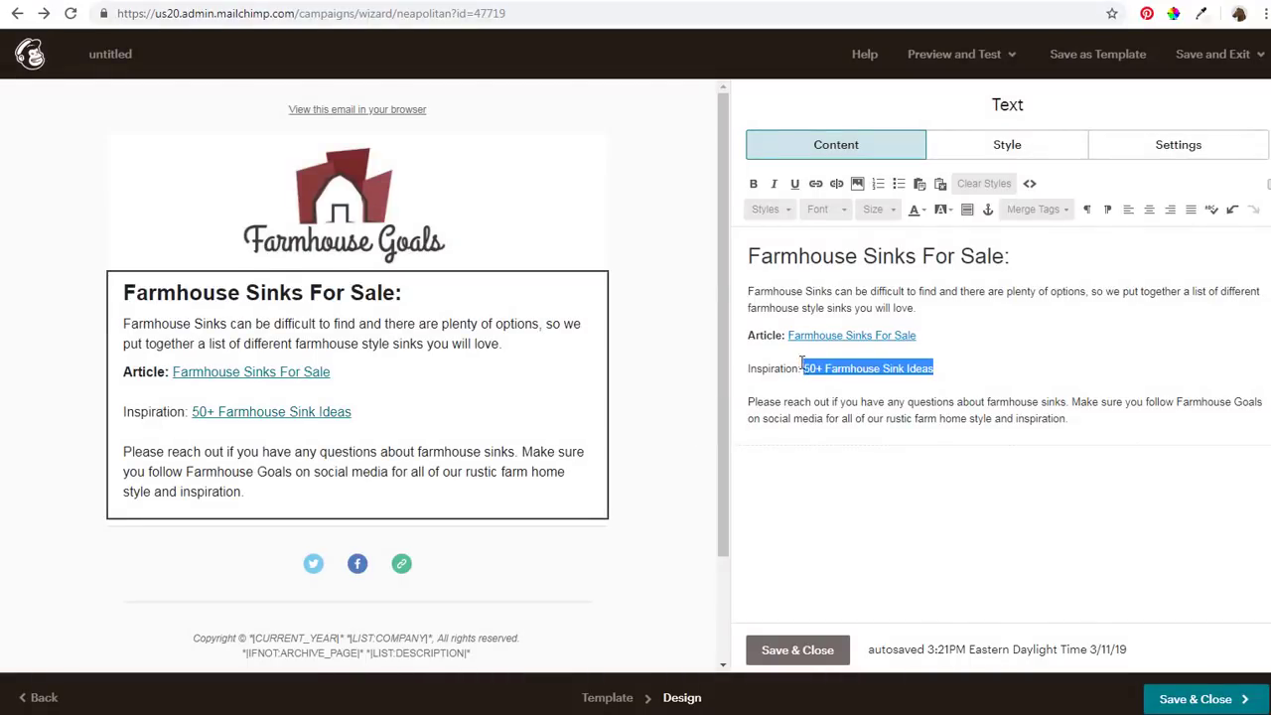
pyautogui.moveTo(801, 367); pyautogui.dragTo(752, 368)
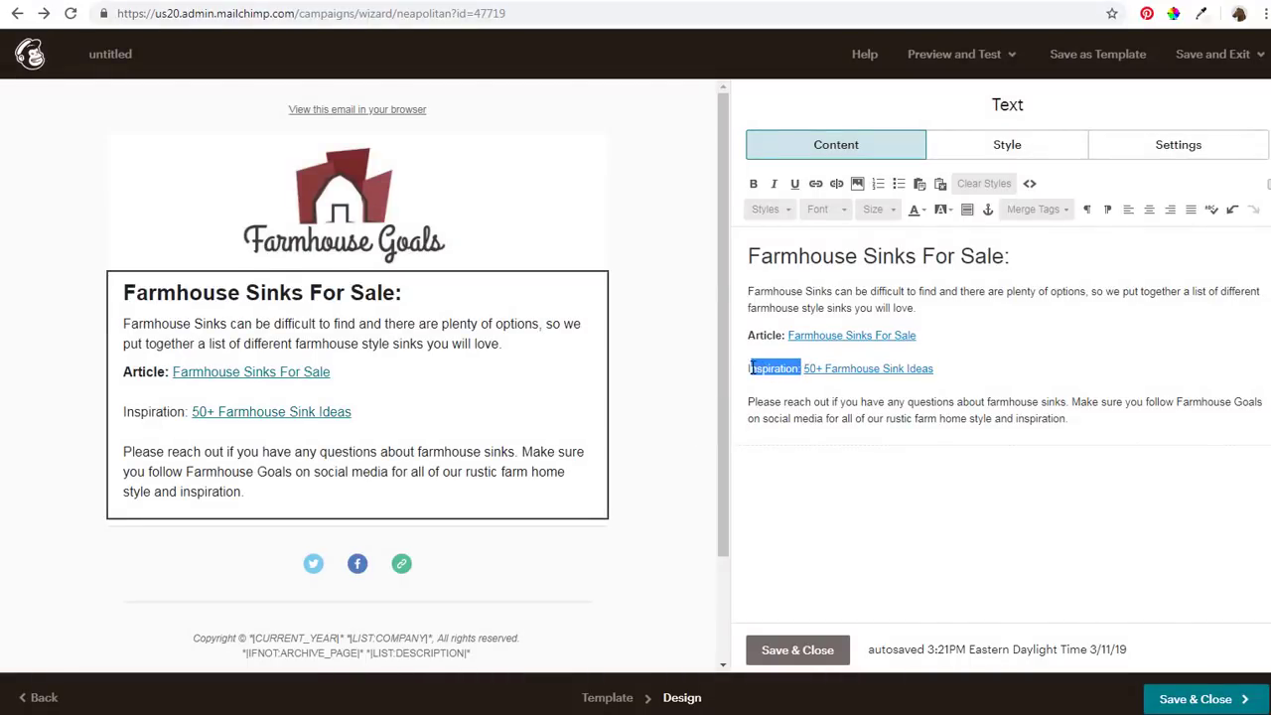
pyautogui.click(753, 182)
pyautogui.click(828, 401)
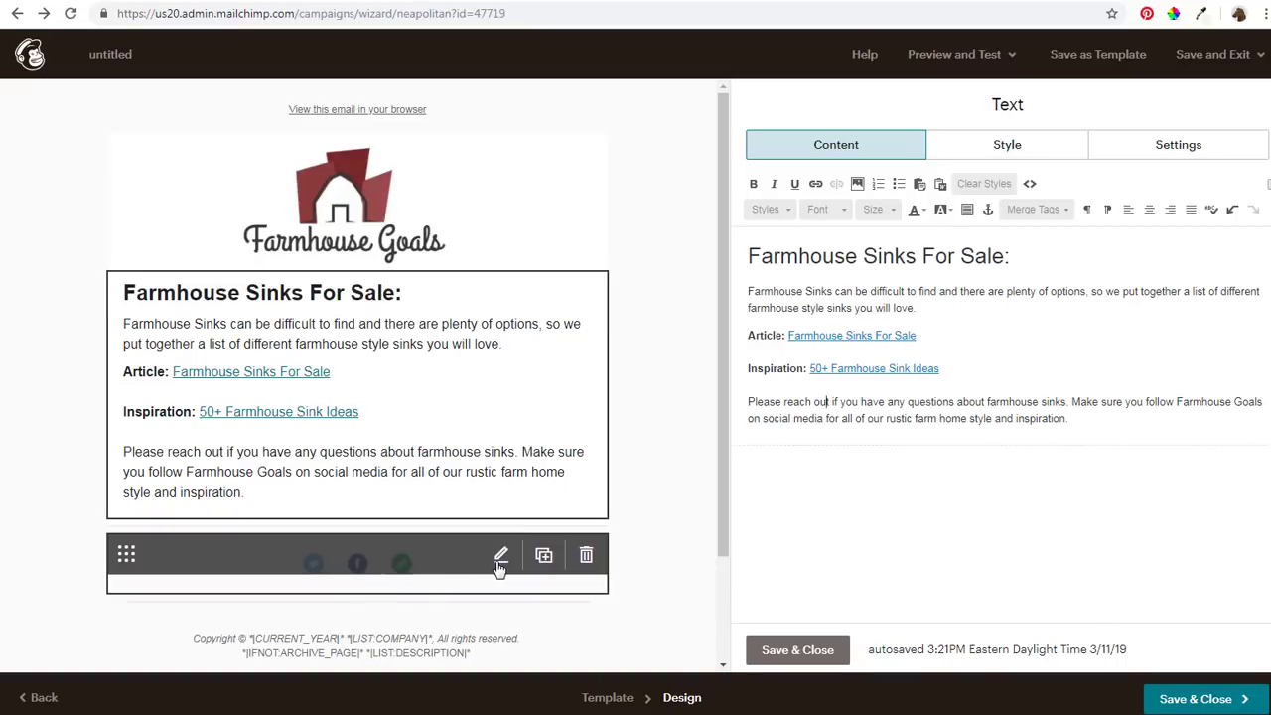
# Add a Pinterest service row to the social follow block
pyautogui.click(500, 556)
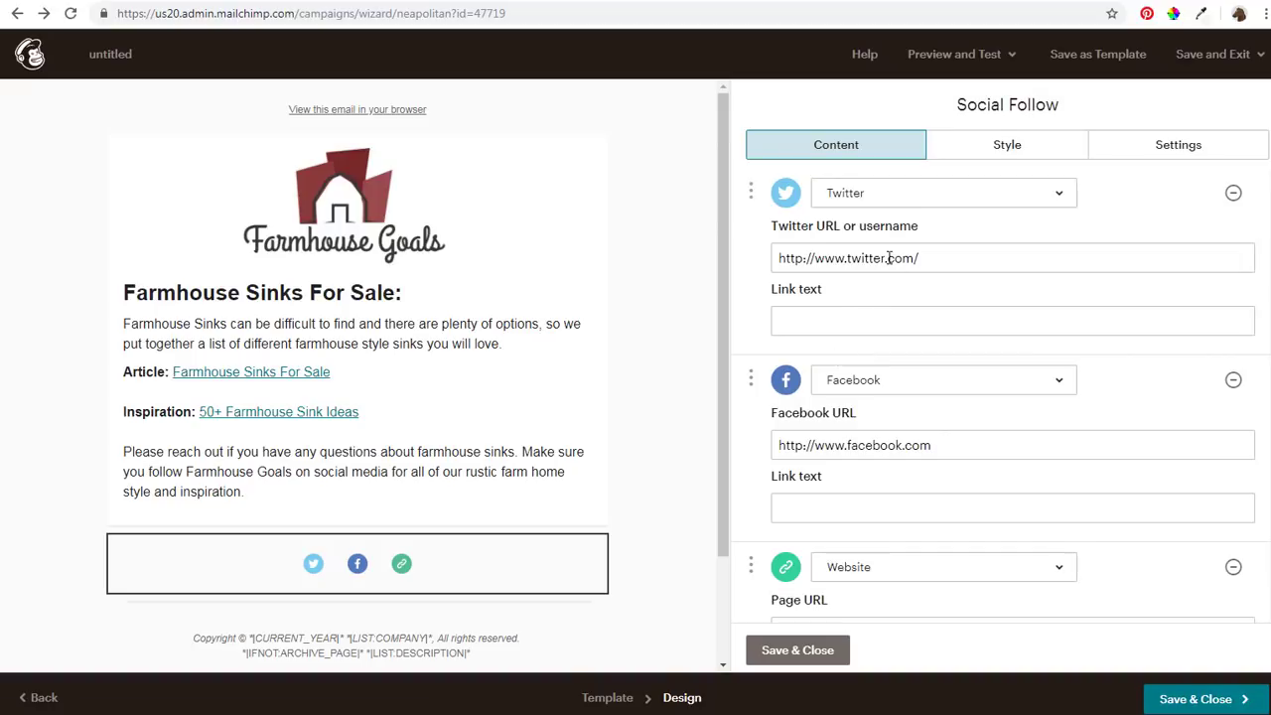
pyautogui.scroll(-3, 911, 377)
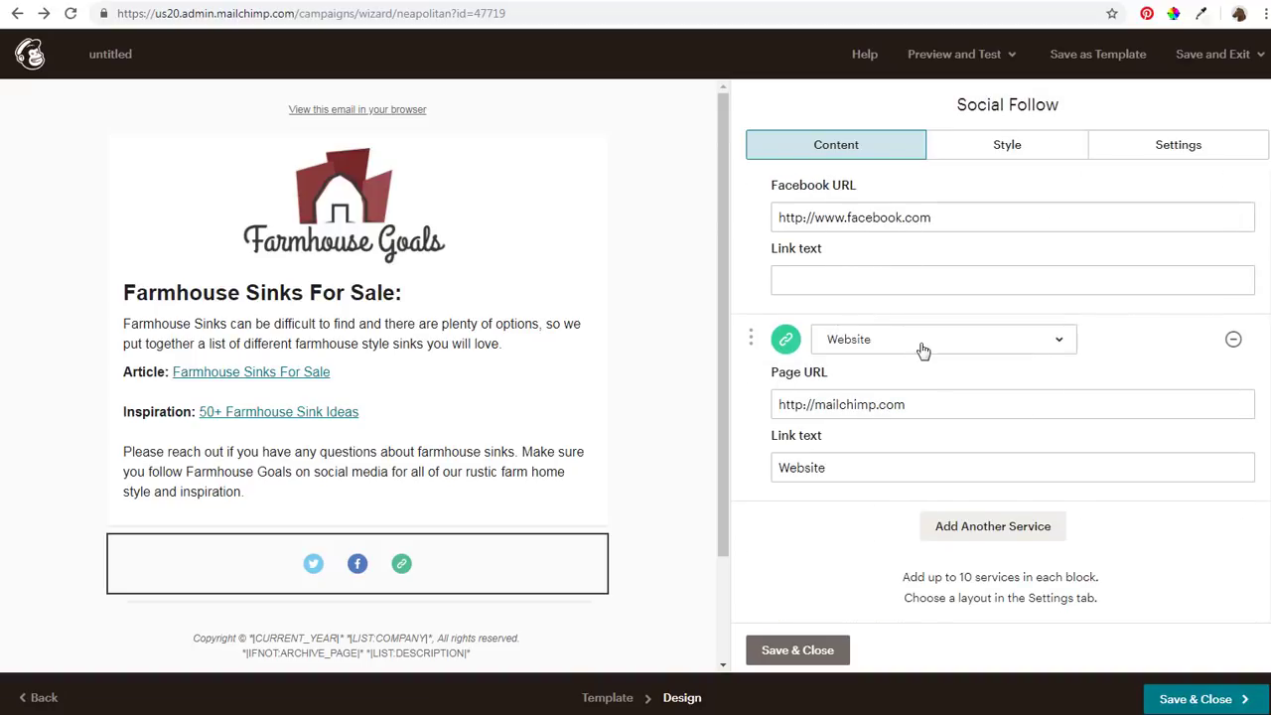
pyautogui.click(993, 526)
pyautogui.scroll(-2, 993, 526)
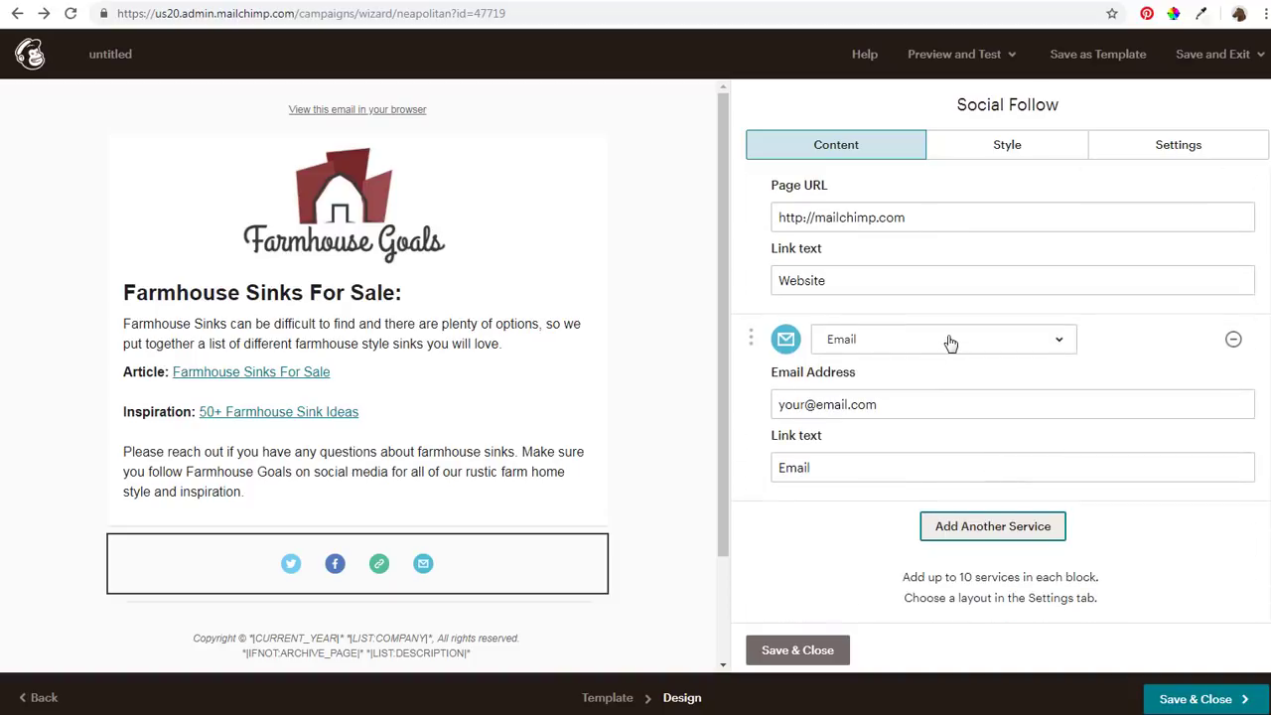
pyautogui.click(949, 341)
pyautogui.scroll(5, 950, 486)
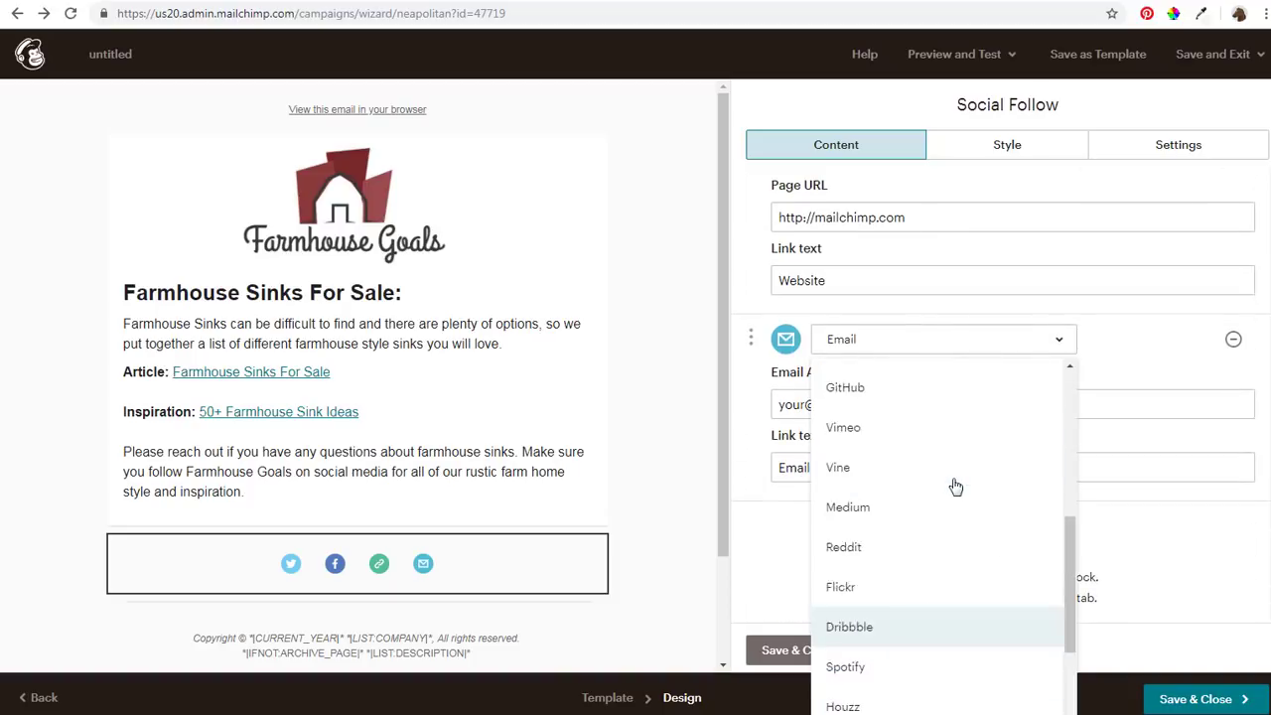
pyautogui.click(939, 538)
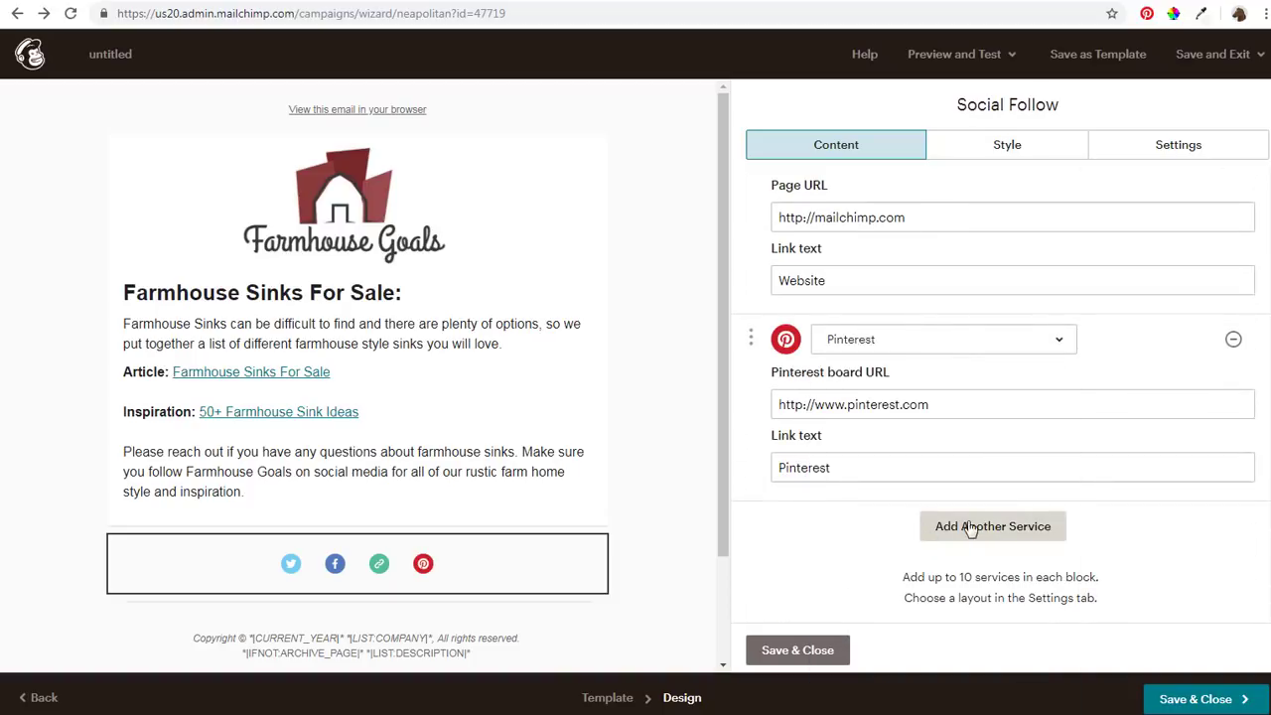
# Add an Instagram row, review the follow links, and save and close the block
pyautogui.click(970, 527)
pyautogui.click(957, 537)
pyautogui.scroll(5, 967, 431)
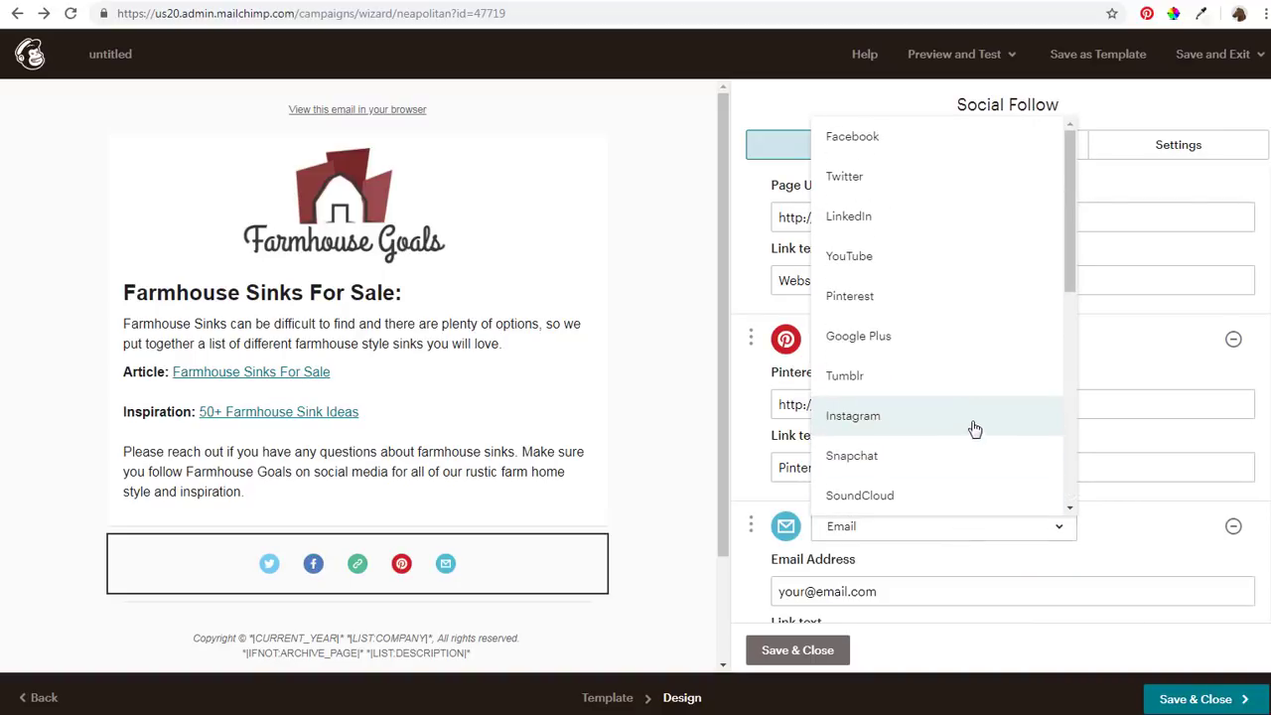
pyautogui.click(922, 416)
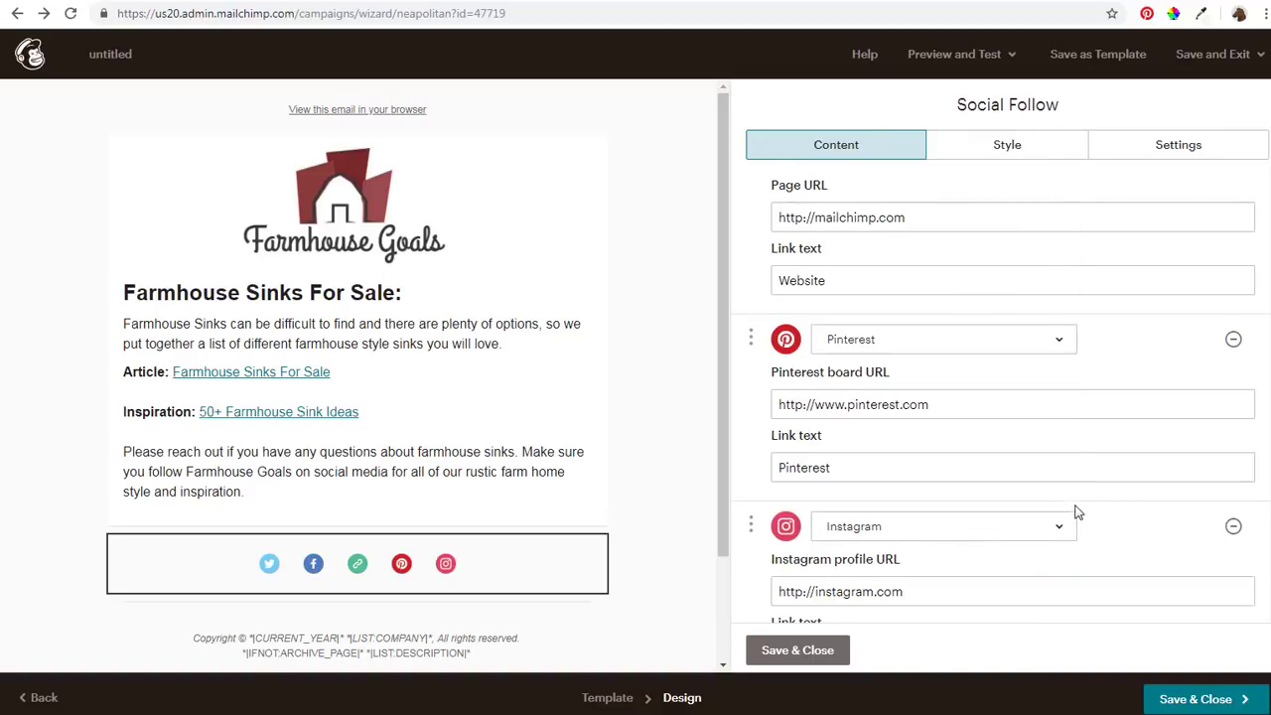
pyautogui.scroll(-2, 1053, 516)
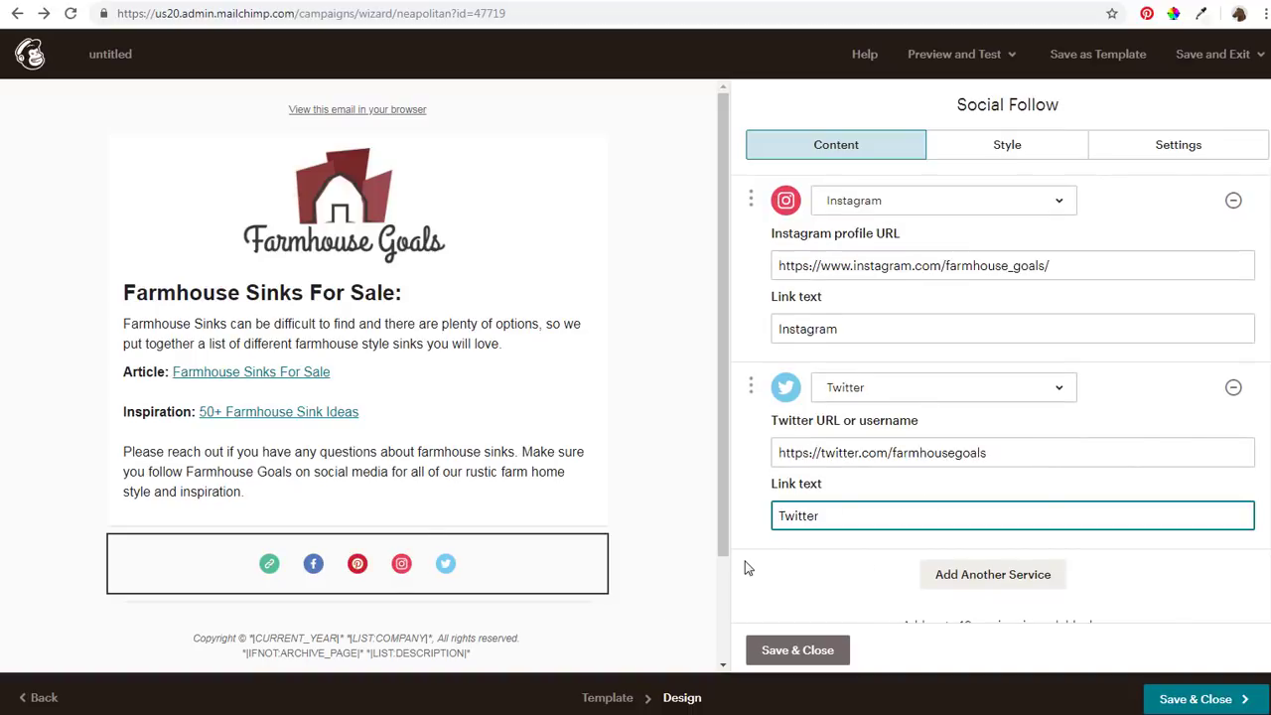
pyautogui.scroll(5, 786, 548)
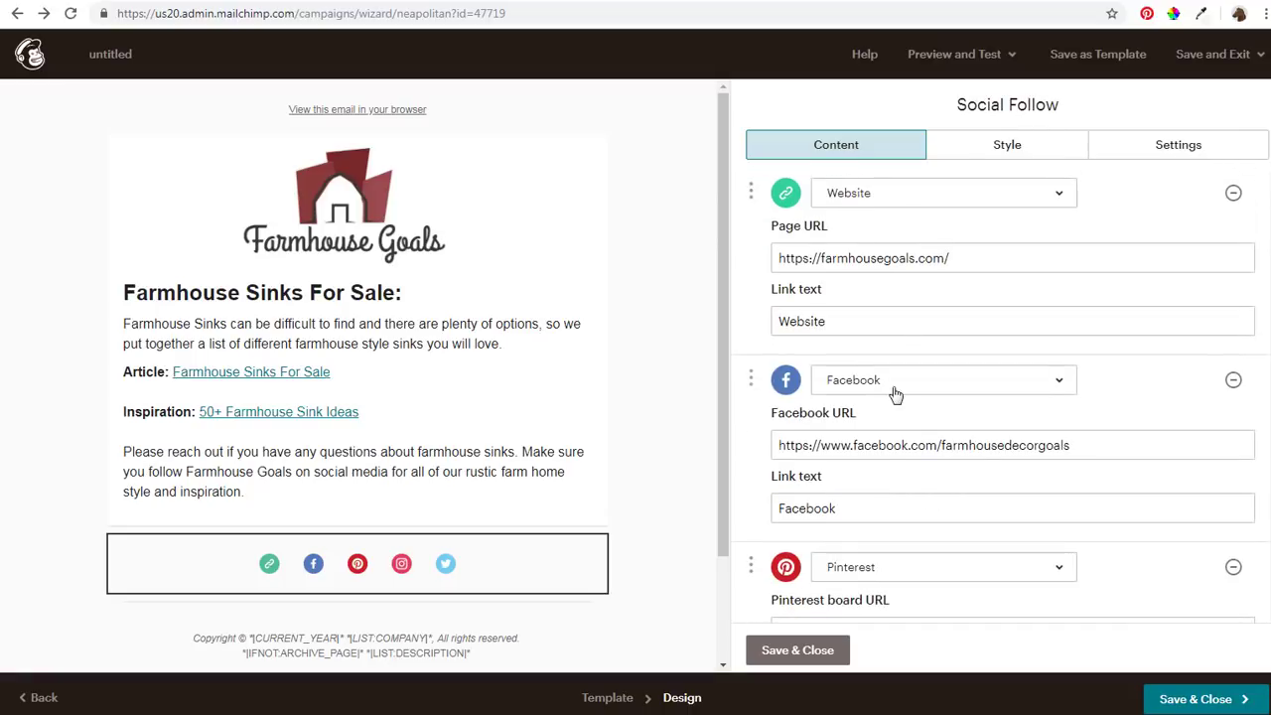
pyautogui.scroll(-3, 906, 260)
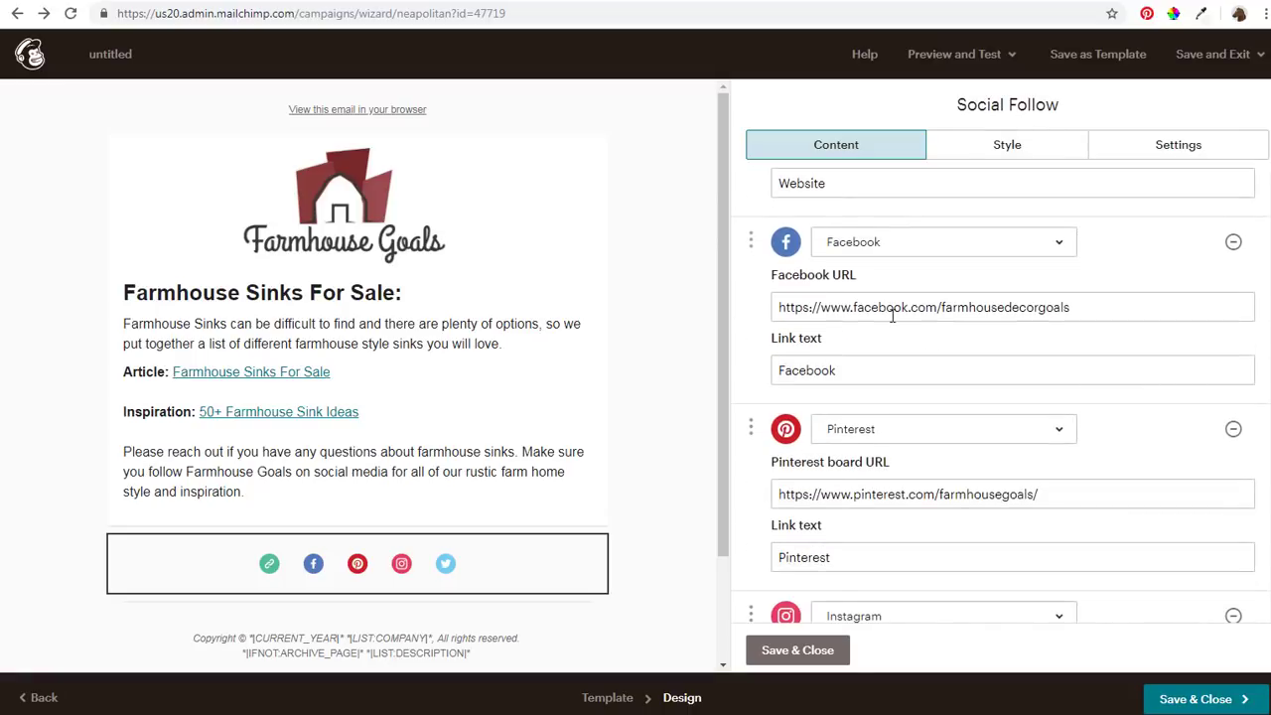
pyautogui.scroll(-3, 1037, 320)
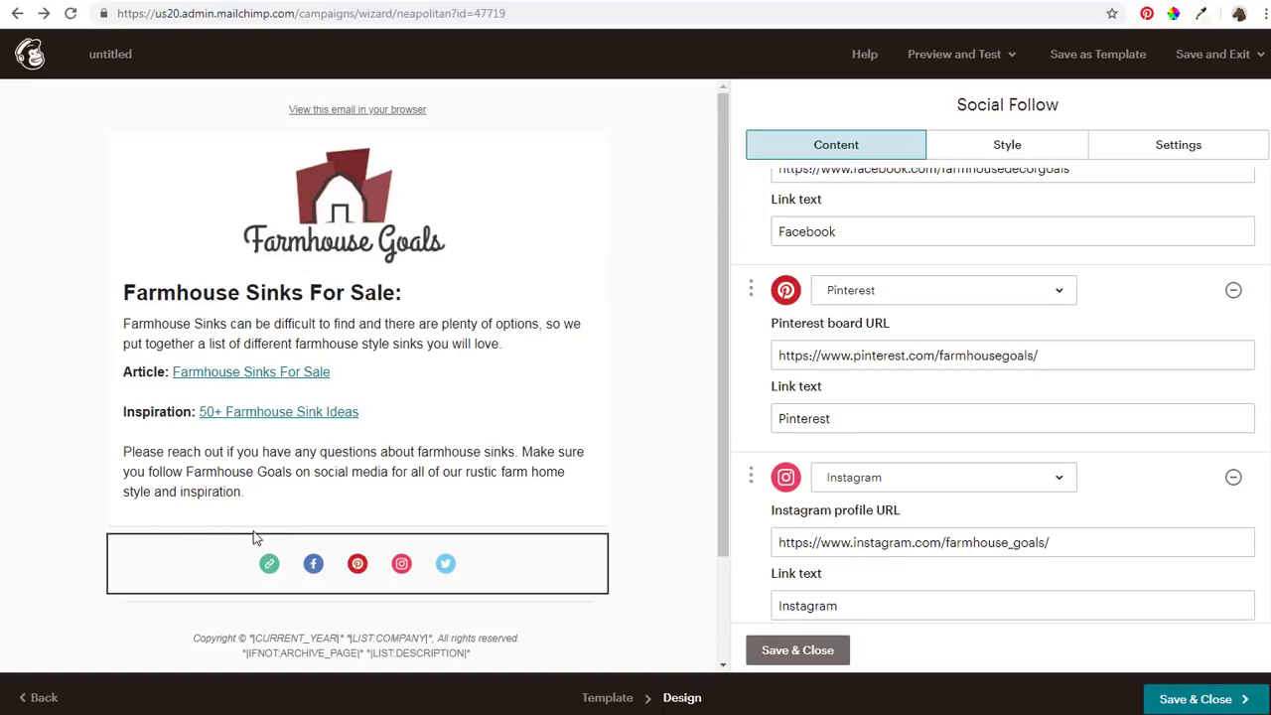
pyautogui.click(794, 651)
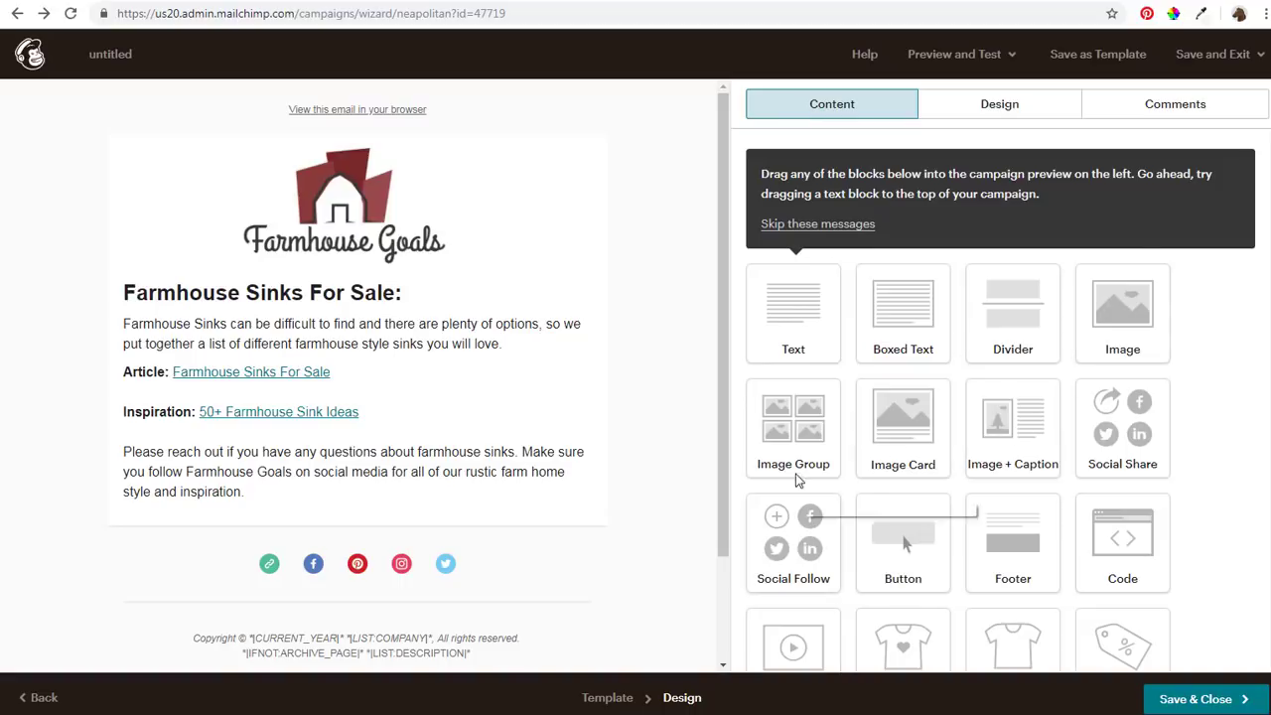
pyautogui.moveTo(1095, 333); pyautogui.dragTo(254, 518)
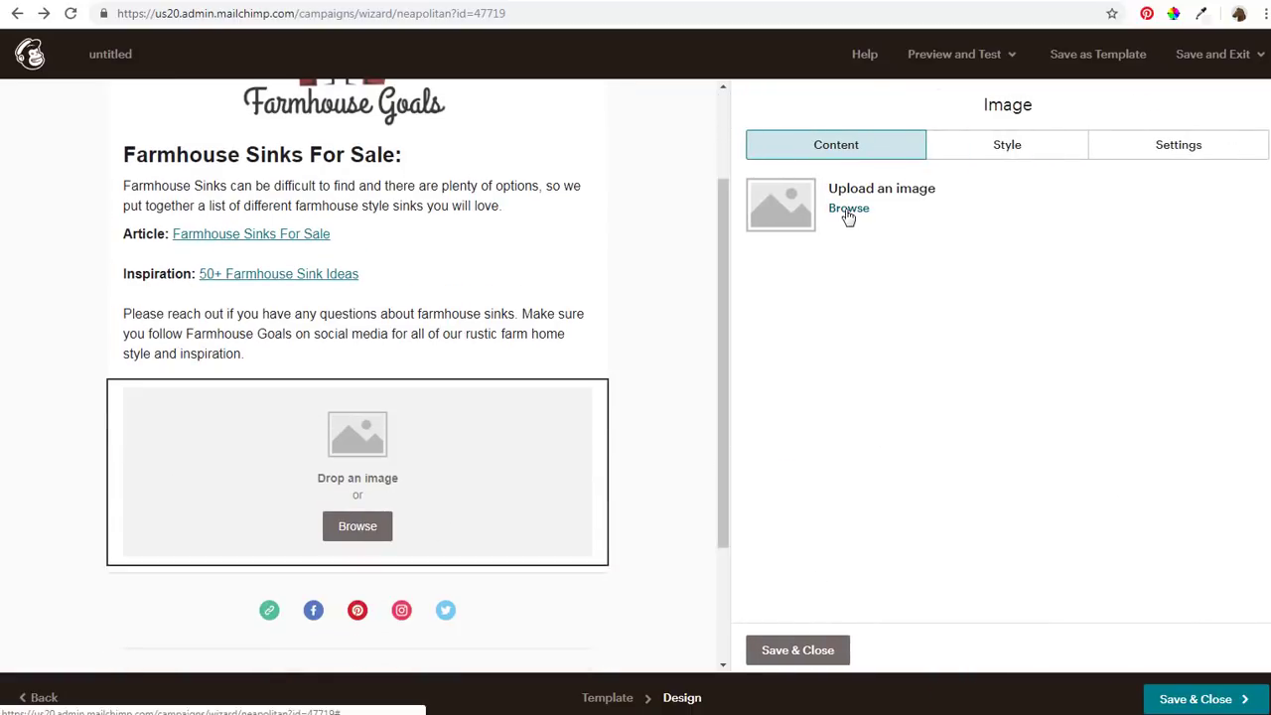
pyautogui.moveTo(571, 450)
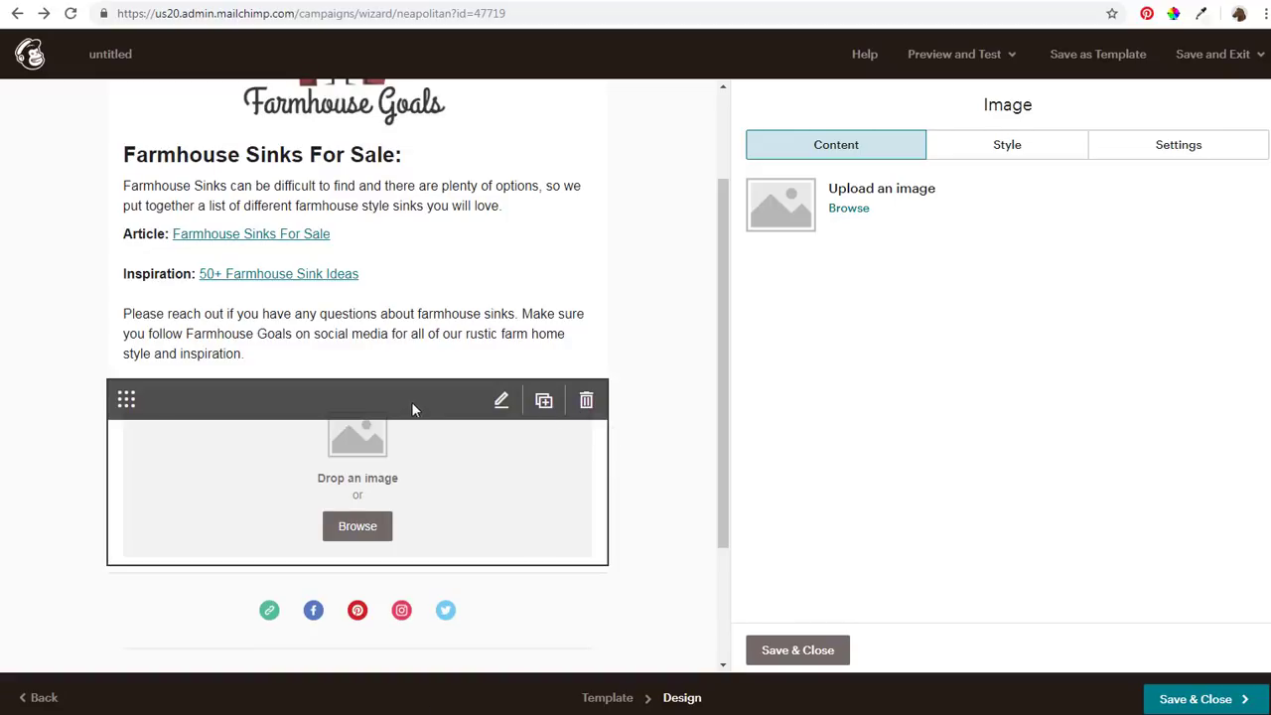
pyautogui.click(587, 401)
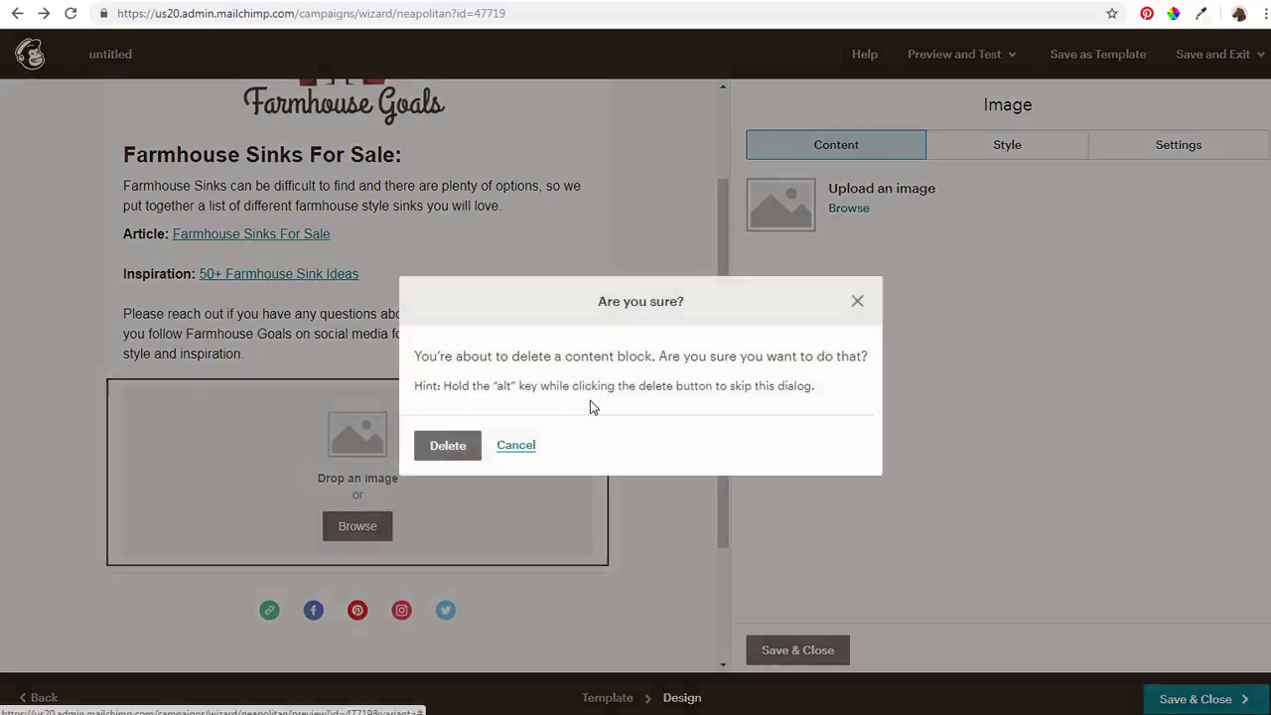
pyautogui.click(437, 448)
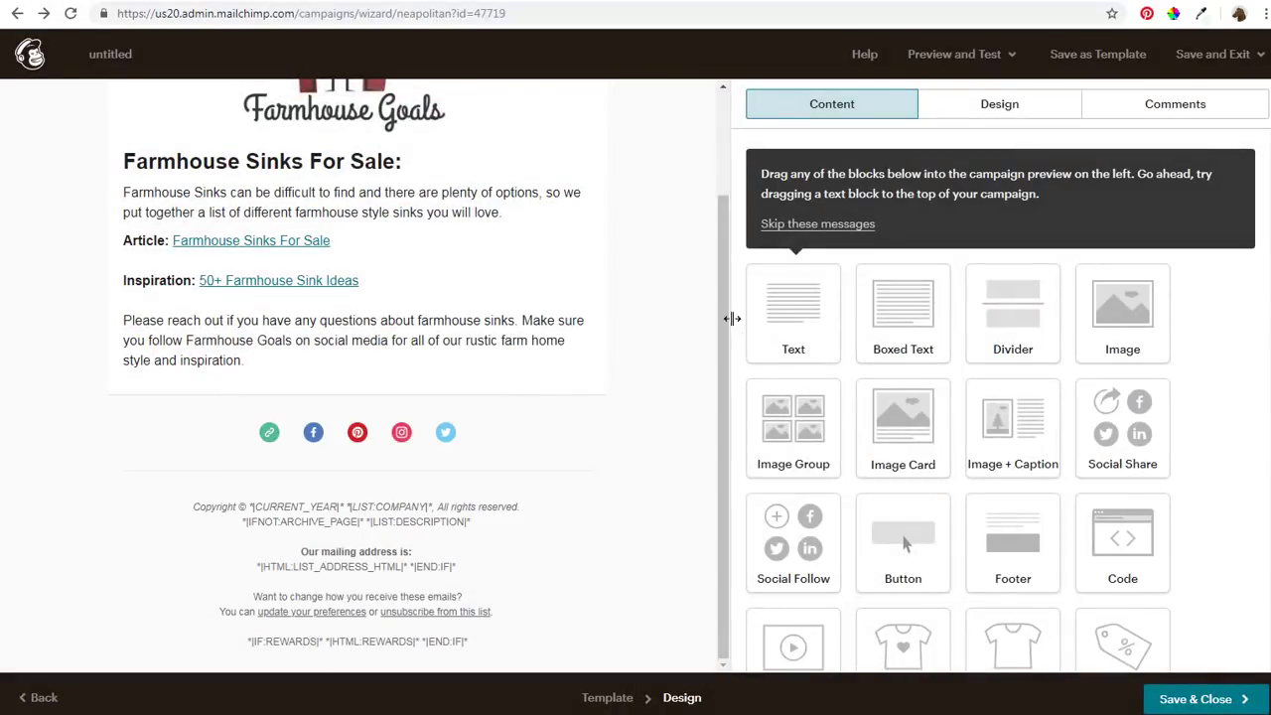
# Add a text block above the social icons reading 'Follow Farmhouse Goals On Social Media:'
pyautogui.moveTo(794, 344); pyautogui.dragTo(348, 415)
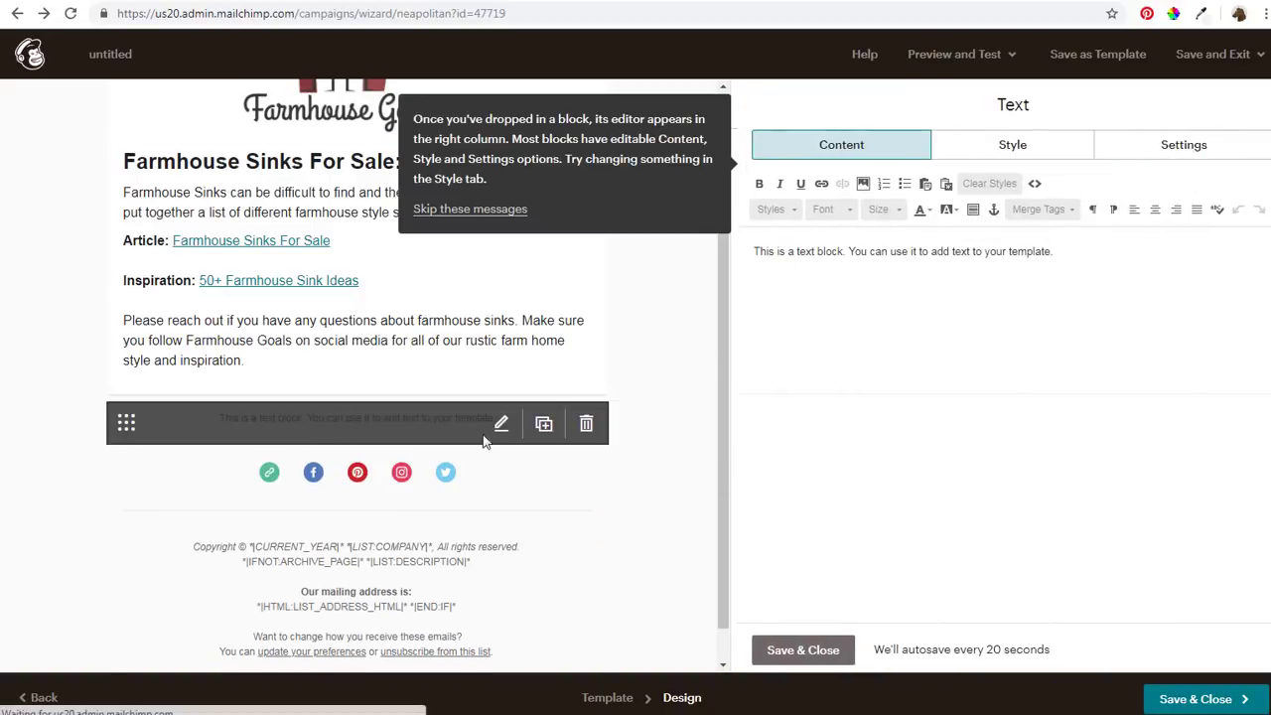
pyautogui.moveTo(1095, 254); pyautogui.dragTo(703, 250)
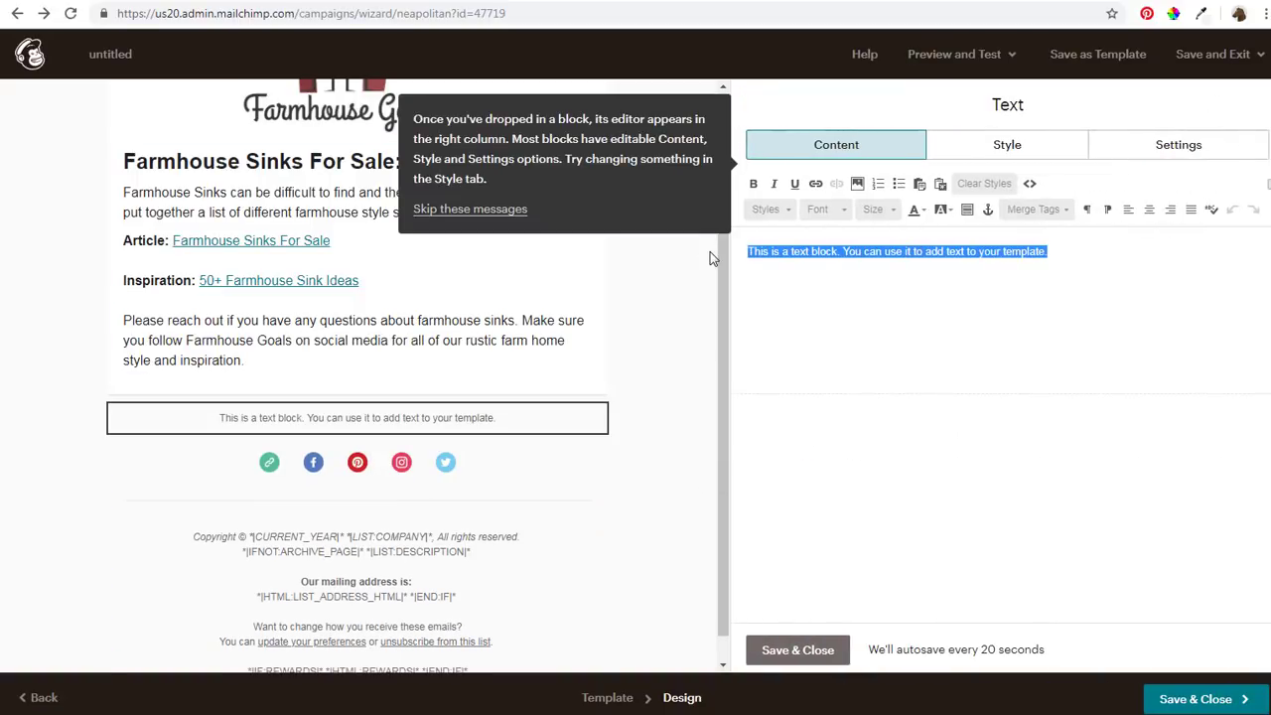
pyautogui.write('Follow Farmhouse Goals On Social Media:')
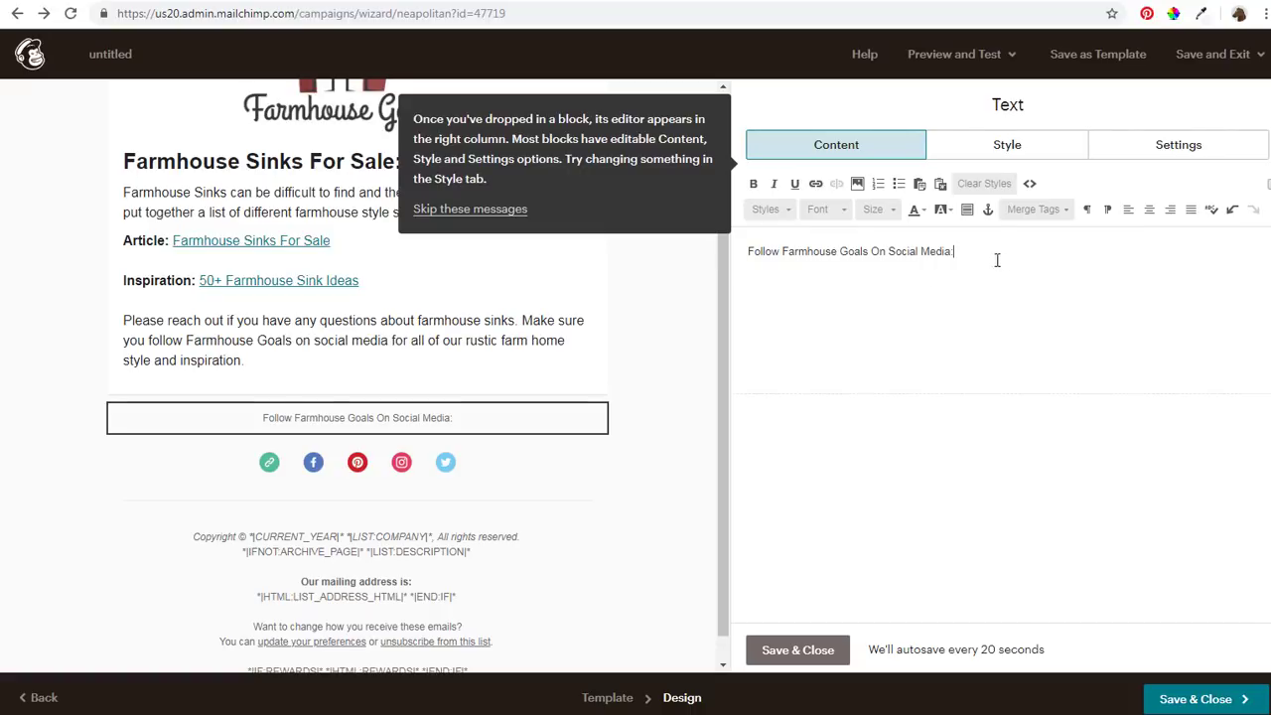
# Format the follow-us line as a bold, centred Heading 2
pyautogui.moveTo(996, 260); pyautogui.dragTo(744, 251)
pyautogui.click(784, 211)
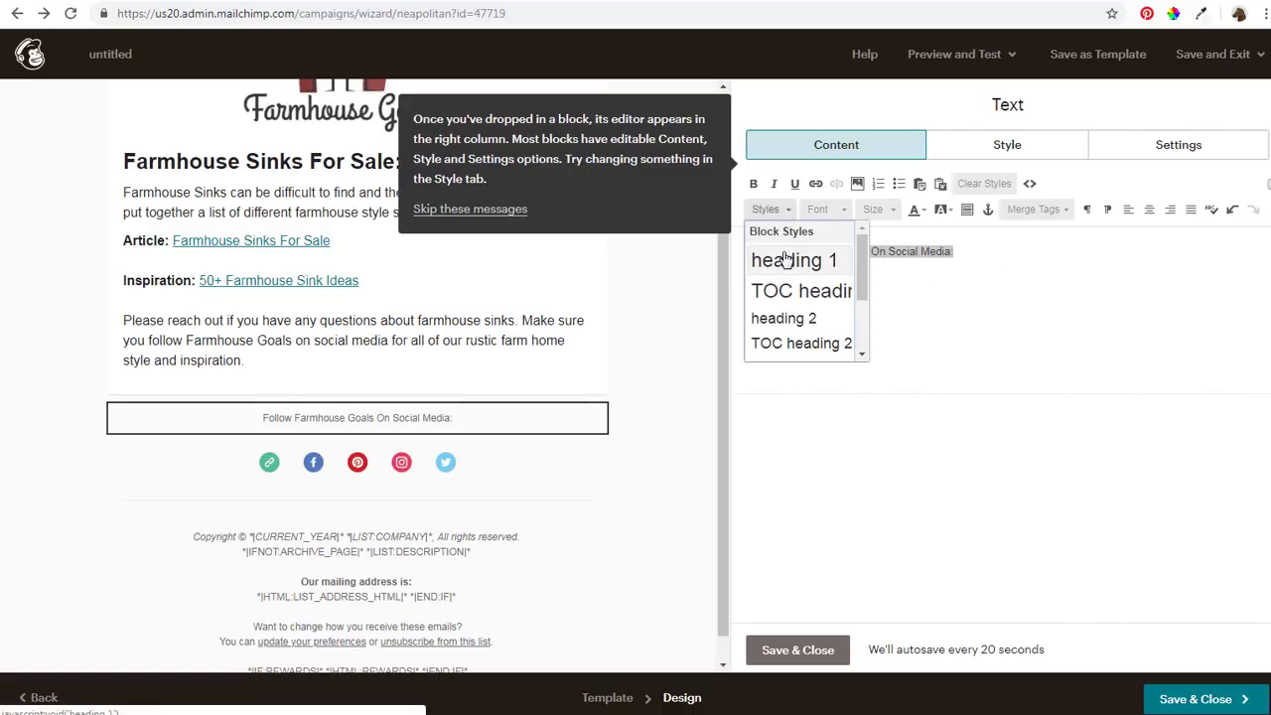
pyautogui.click(784, 259)
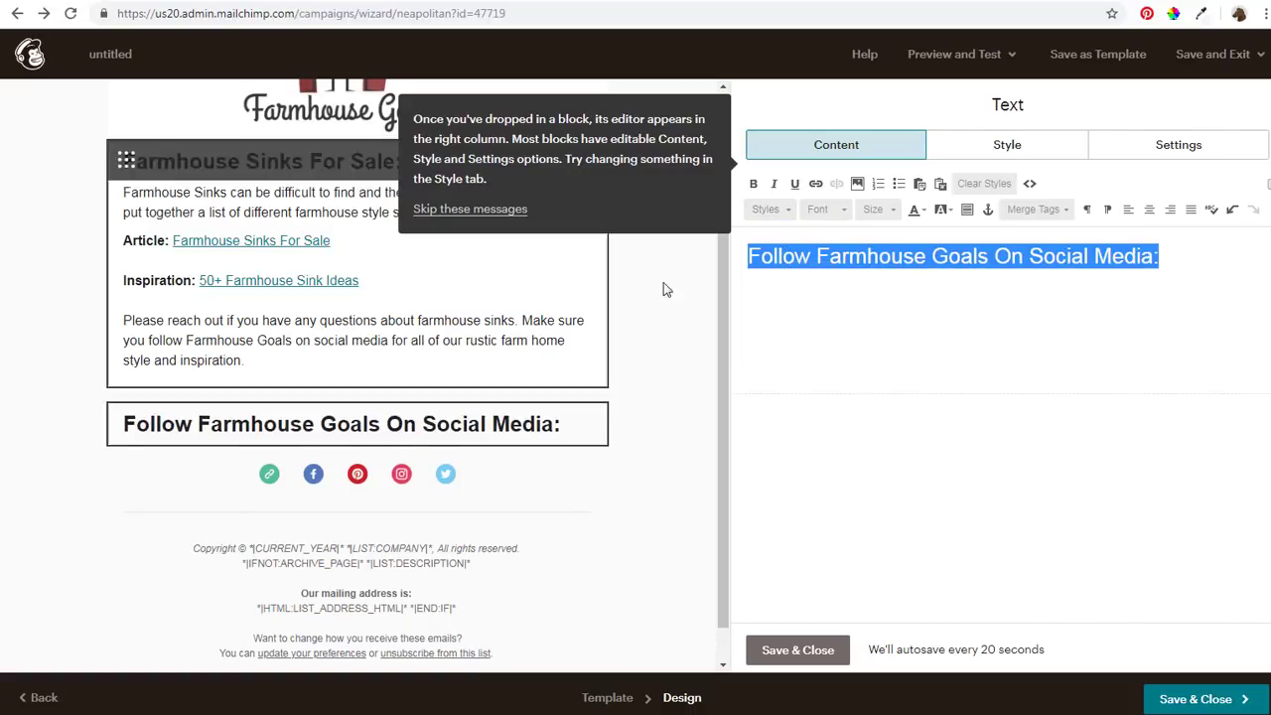
pyautogui.click(784, 210)
pyautogui.click(800, 320)
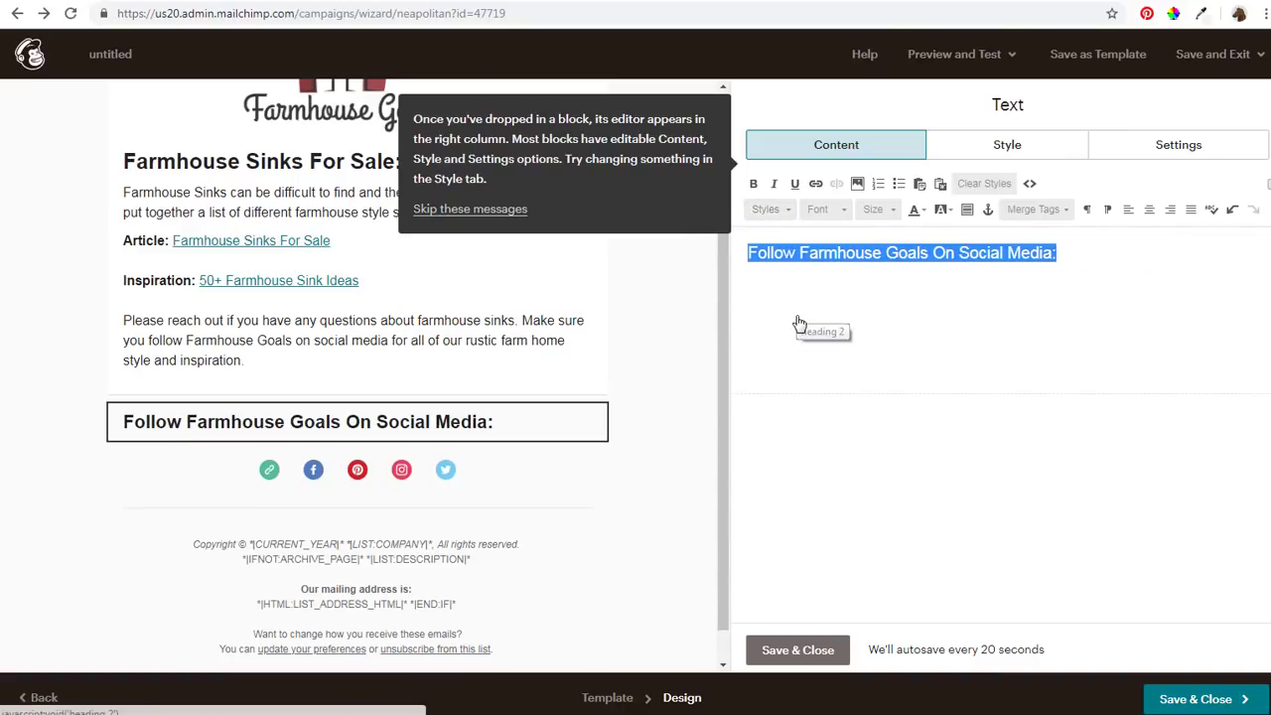
pyautogui.click(752, 182)
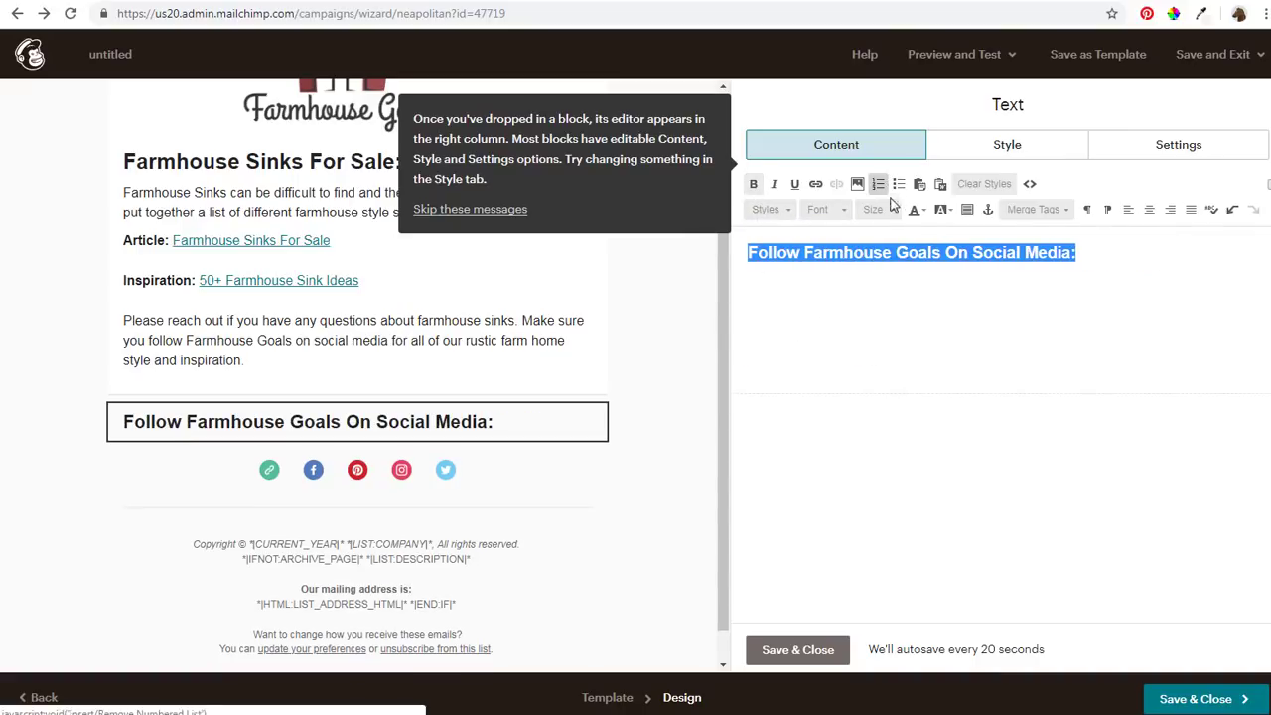
pyautogui.click(1149, 214)
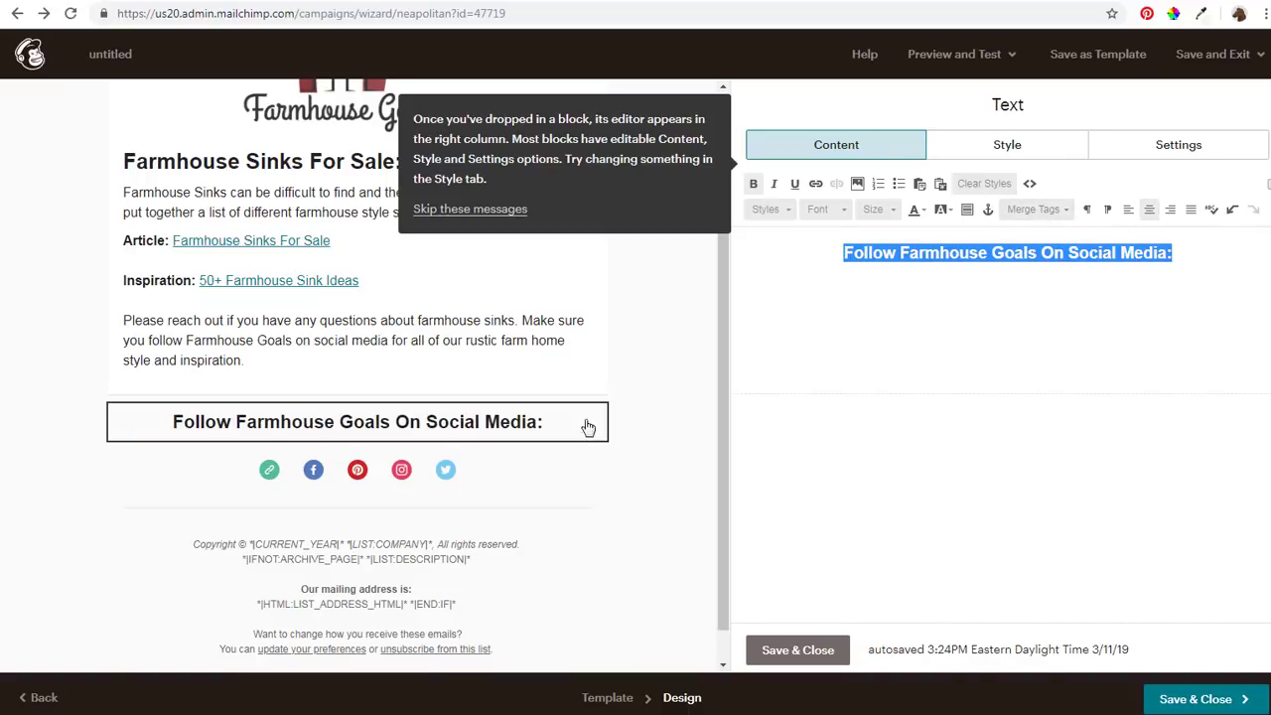
pyautogui.click(541, 363)
pyautogui.scroll(2, 592, 295)
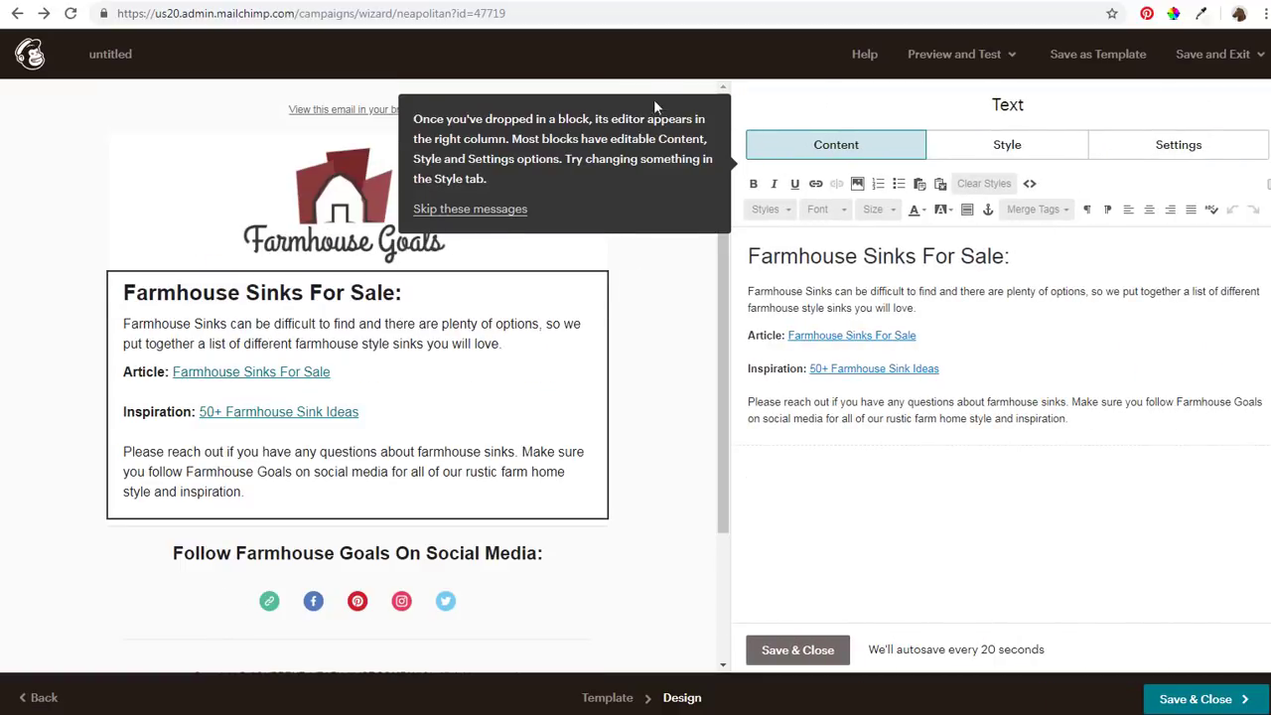
# Dismiss the onboarding tip and scroll through the email preview to review it
pyautogui.click(483, 211)
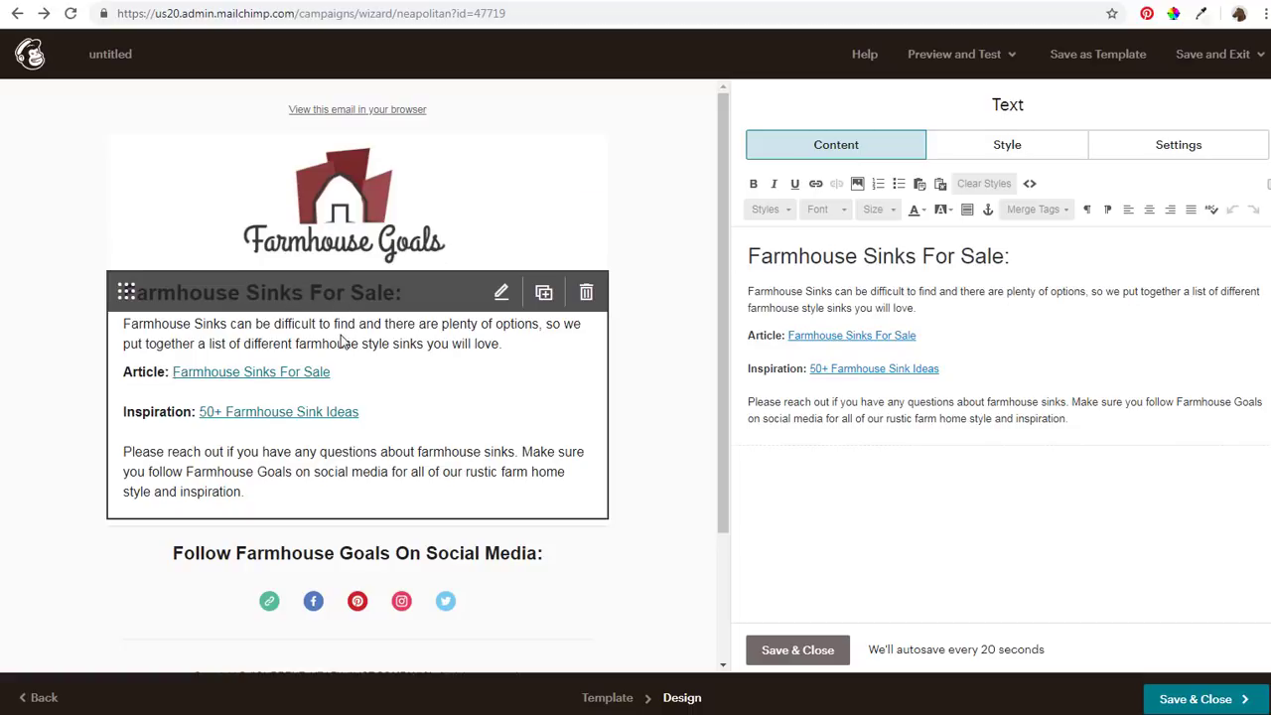
pyautogui.scroll(-2, 323, 484)
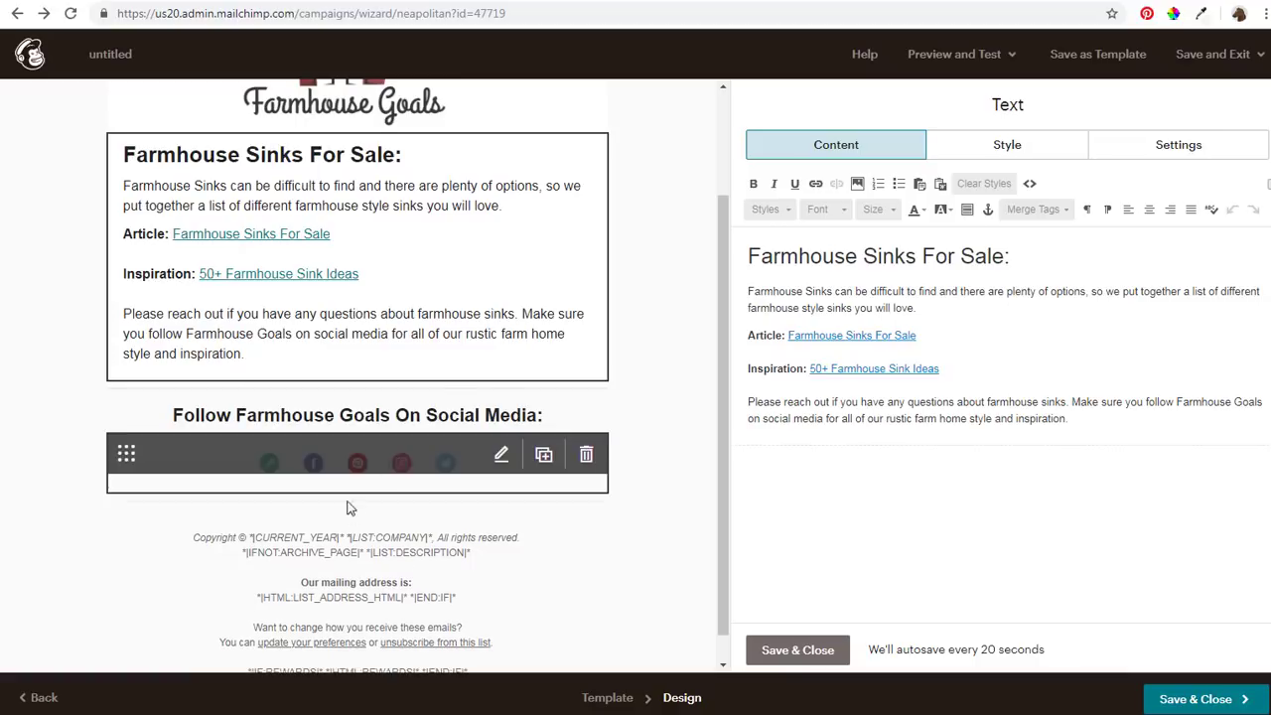
pyautogui.scroll(-1, 347, 516)
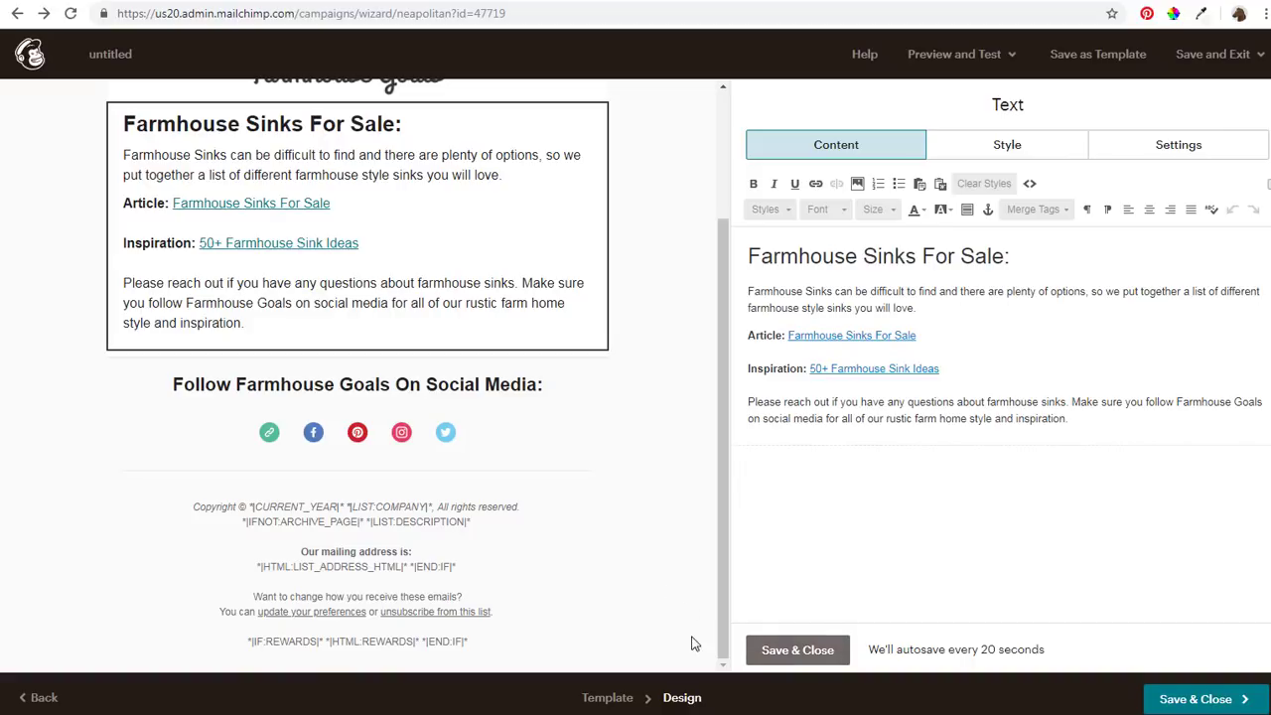
# Overwrite the Farmhouse Goals Email Template with the current design and return to the campaign
pyautogui.click(798, 650)
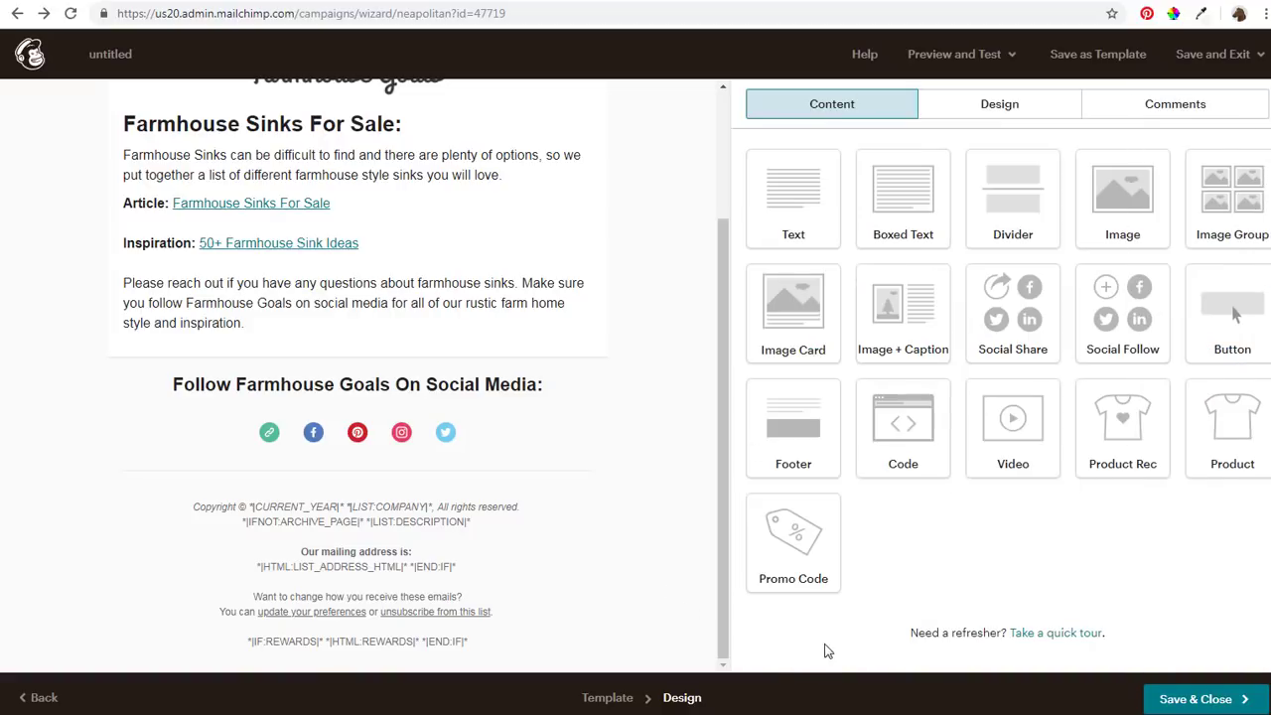
pyautogui.click(1088, 61)
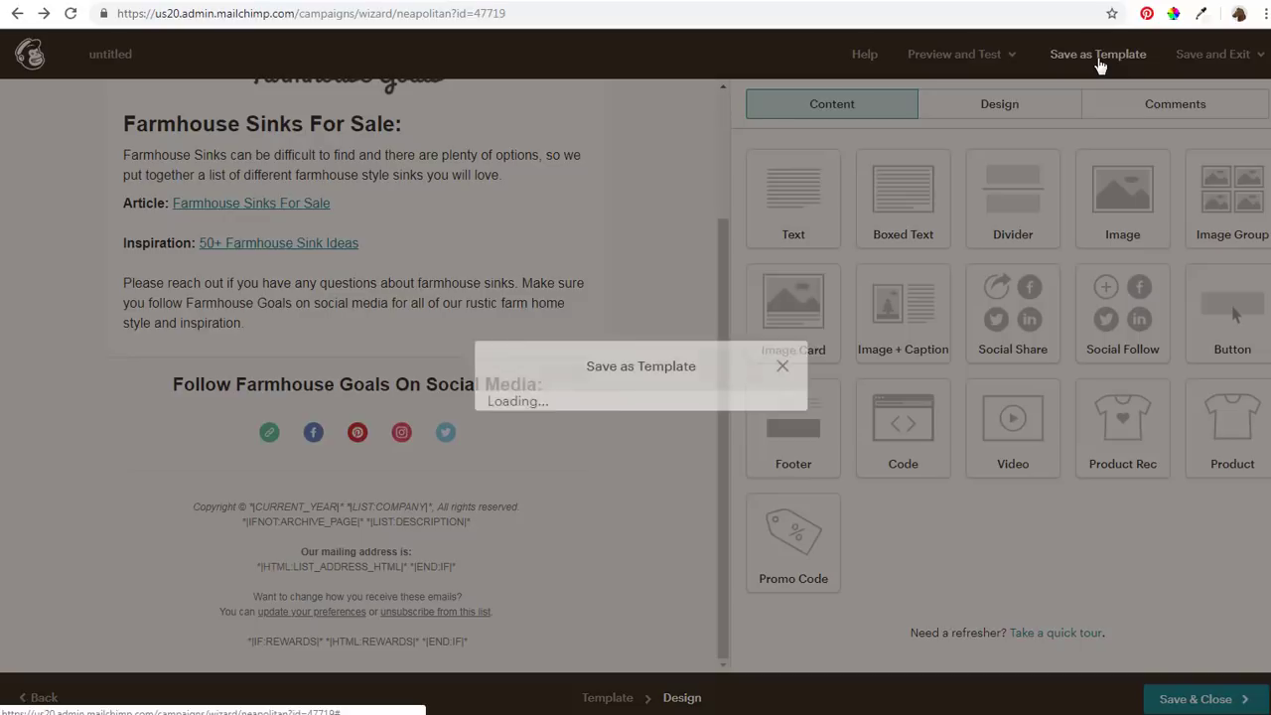
pyautogui.click(547, 457)
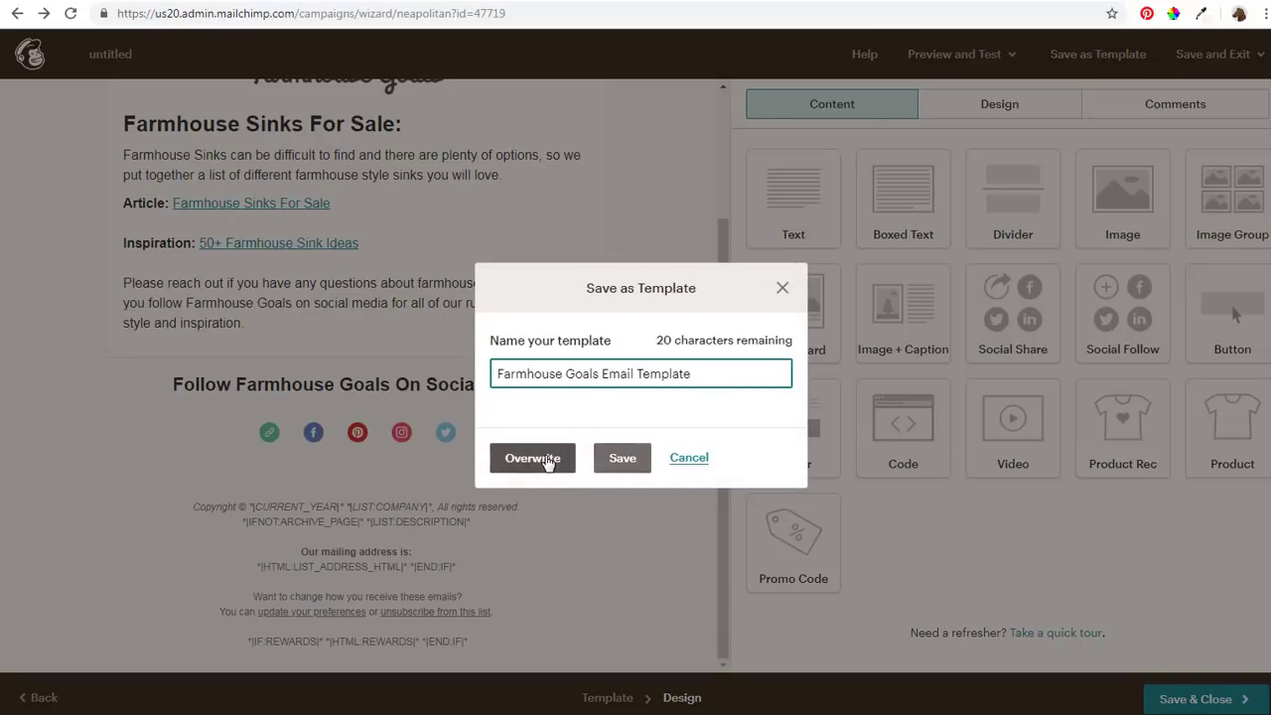
pyautogui.click(465, 444)
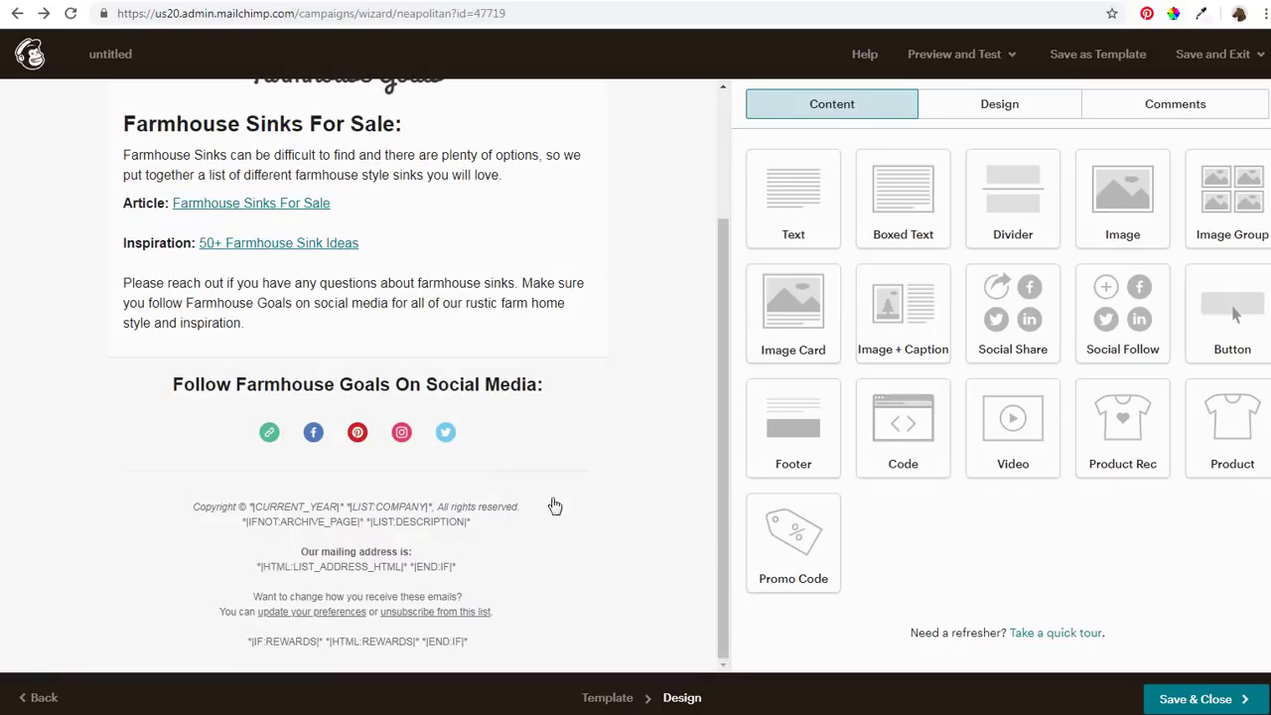
# Rename the untitled campaign to 'Farmhouse Sinks'
pyautogui.click(1192, 701)
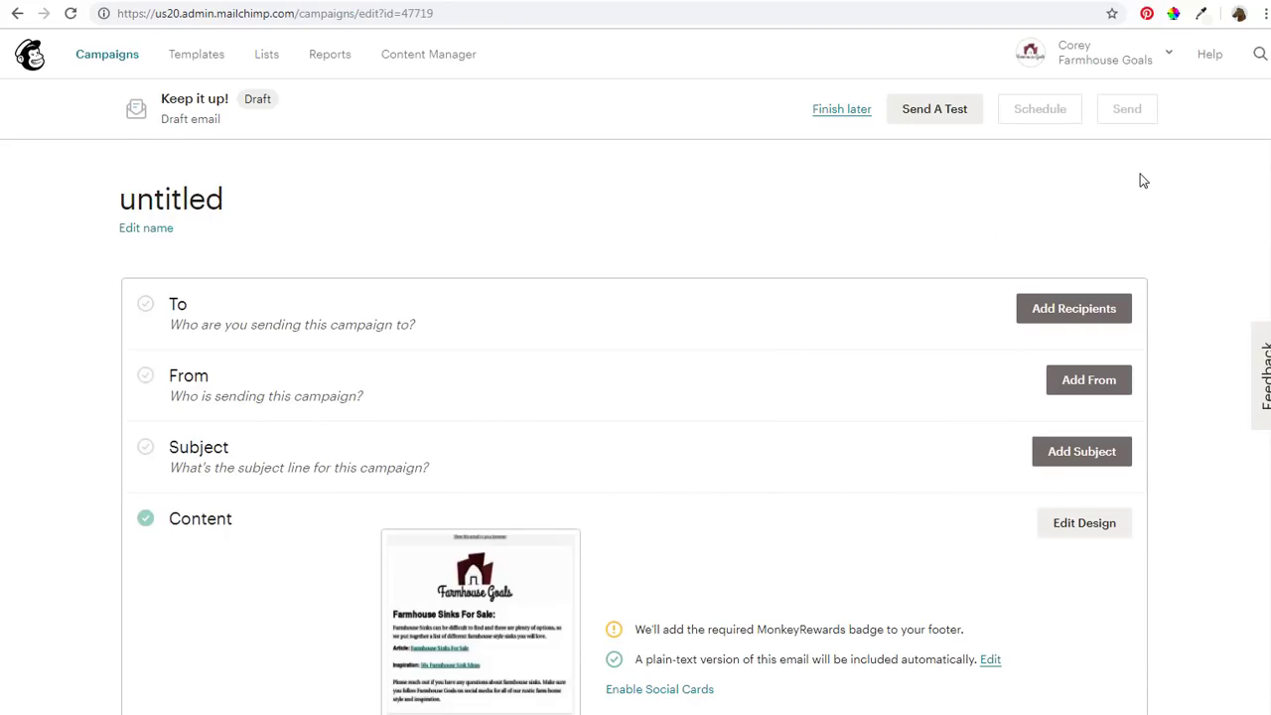
pyautogui.click(151, 227)
pyautogui.moveTo(179, 195); pyautogui.dragTo(85, 204)
pyautogui.write('F')
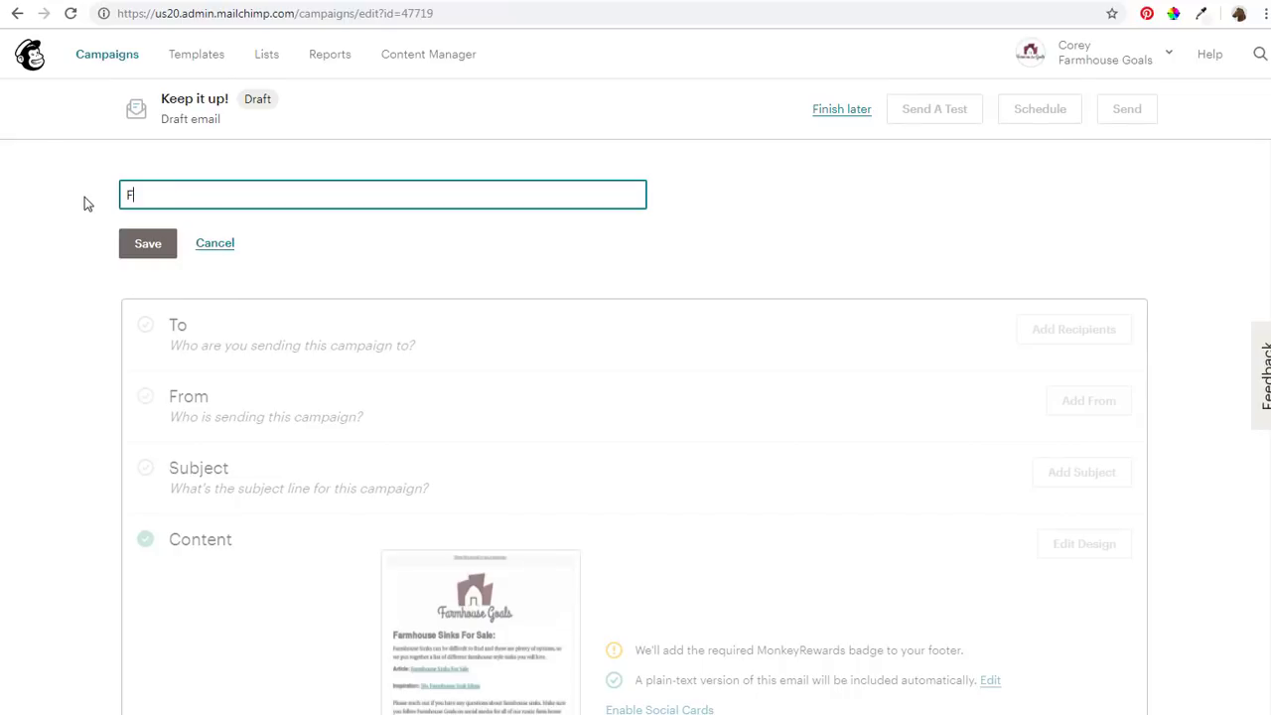
pyautogui.write('armhouse Sinks')
pyautogui.click(148, 243)
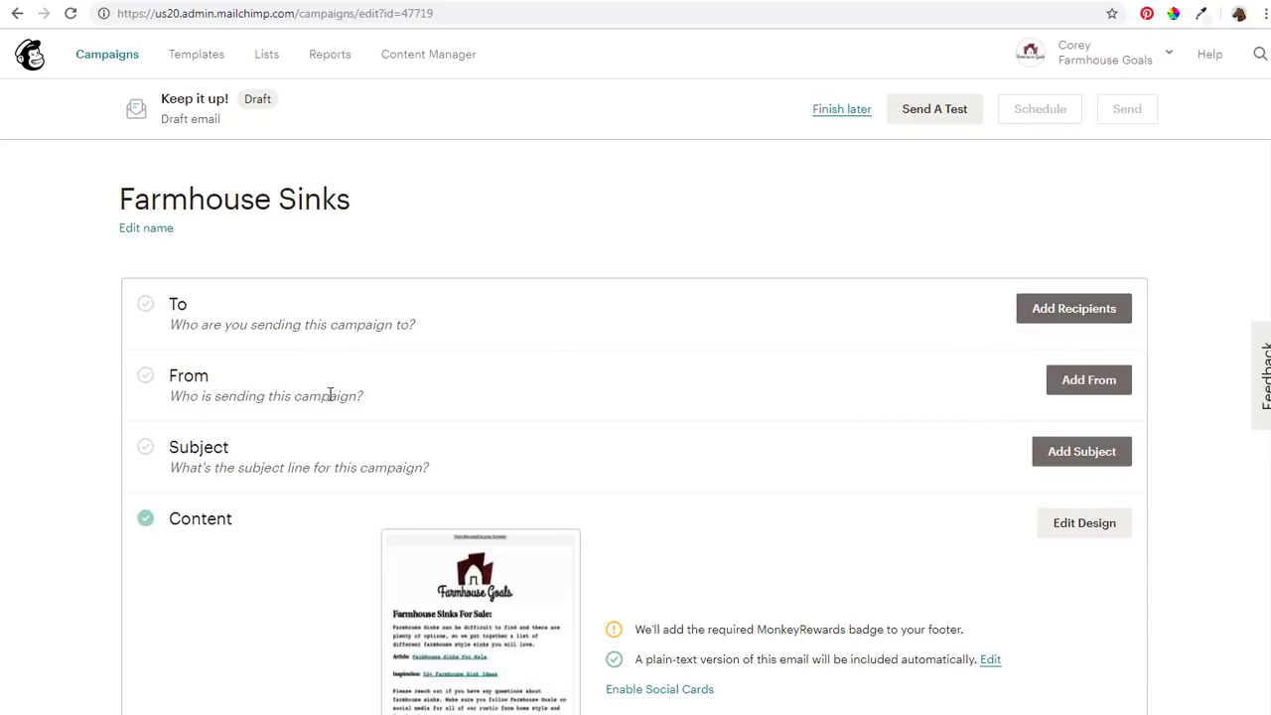
# Save the sender name 'Farmhouse Goals' with the sender's e-mail address
pyautogui.click(1084, 379)
pyautogui.click(332, 455)
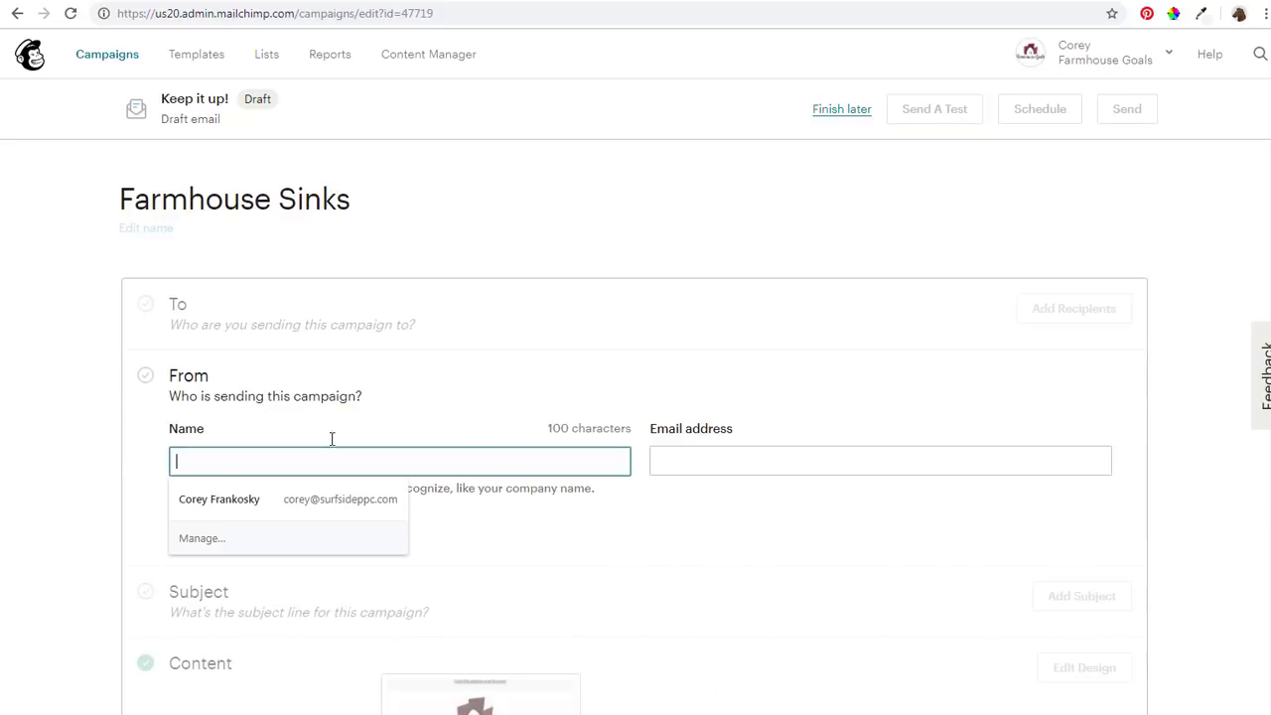
pyautogui.write('Farmhouse')
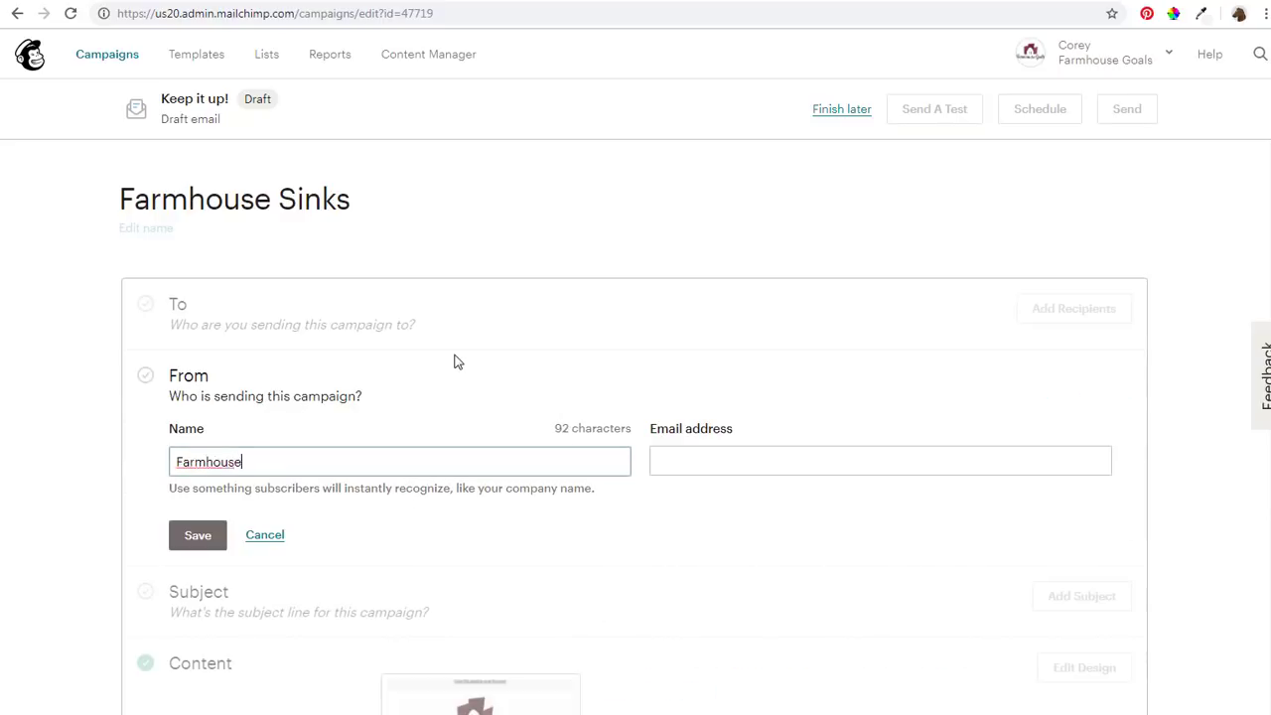
pyautogui.write(' Goals')
pyautogui.press('Tab')
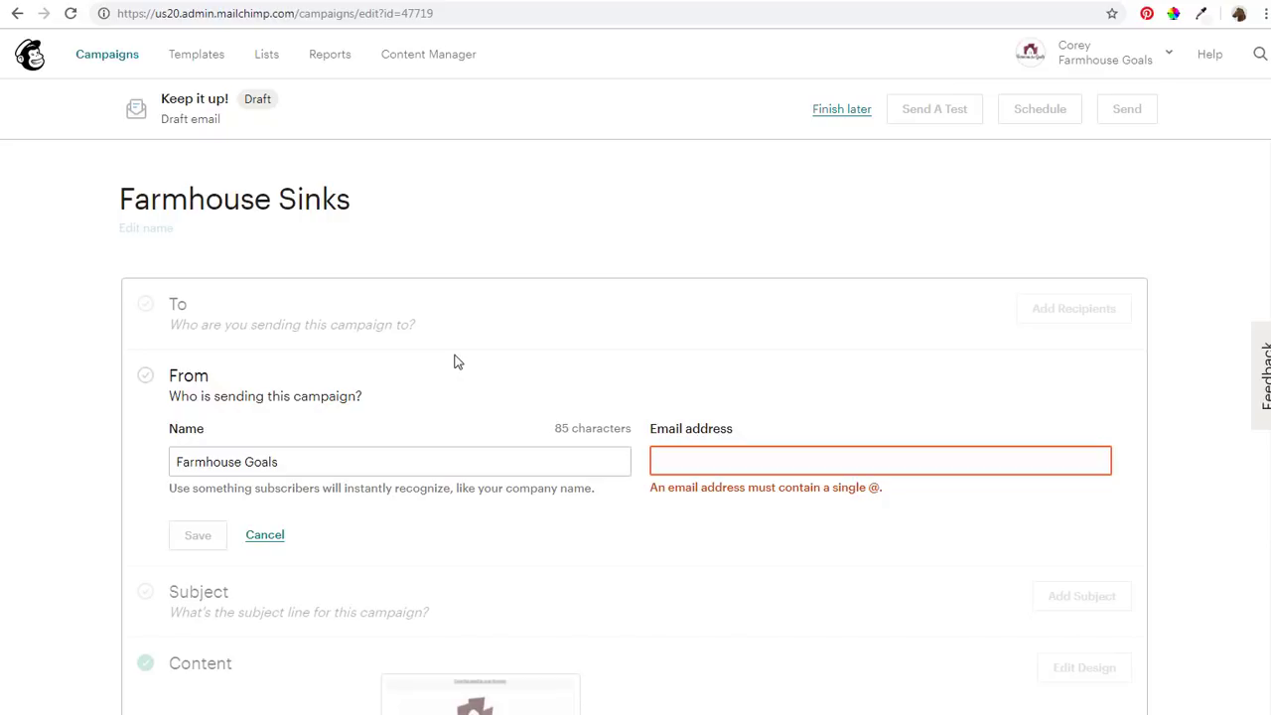
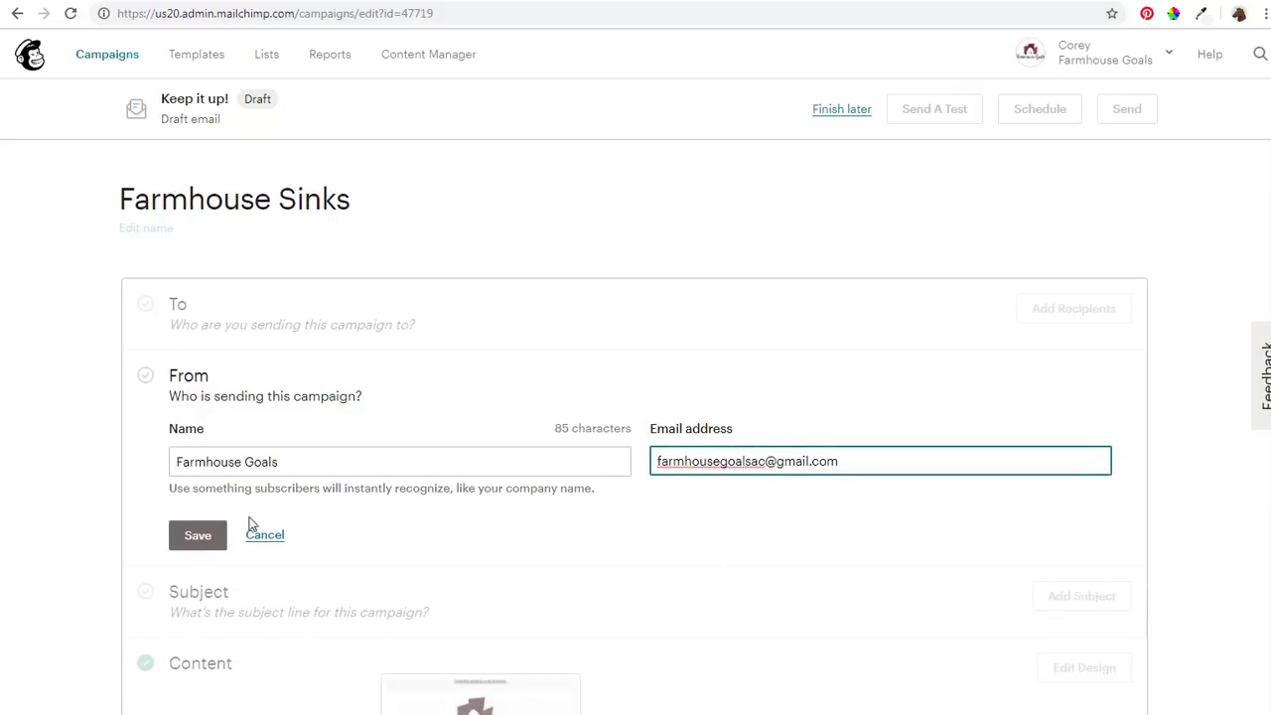
pyautogui.click(194, 536)
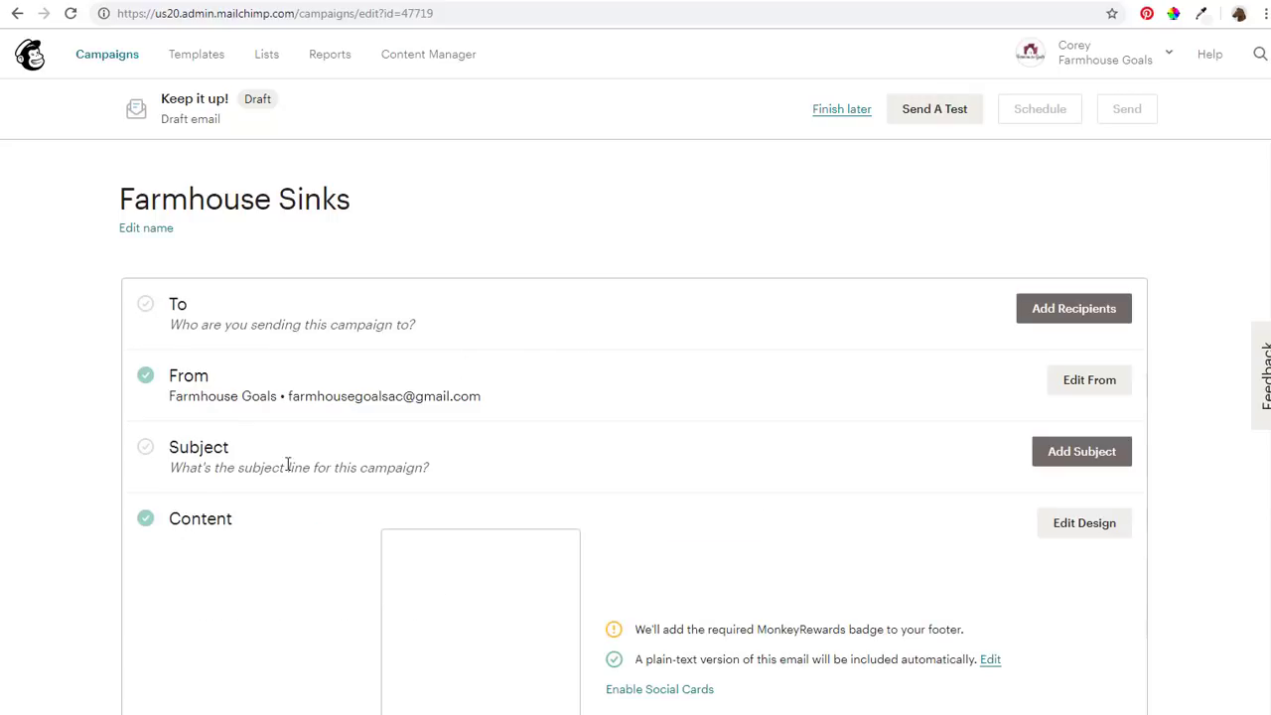
# Set the subject to 'Farmhouse Goals Newsletter: Our Favorite Farmhouse Sinks For Sale'
pyautogui.click(1081, 452)
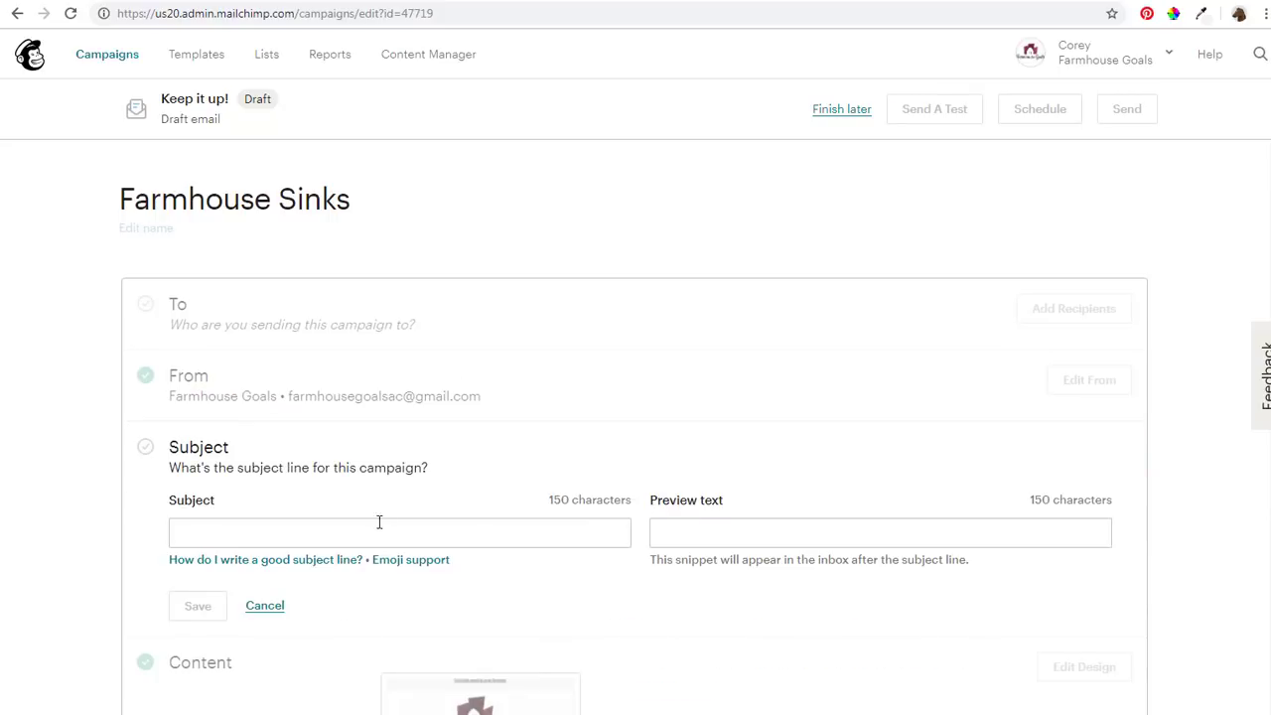
pyautogui.click(804, 527)
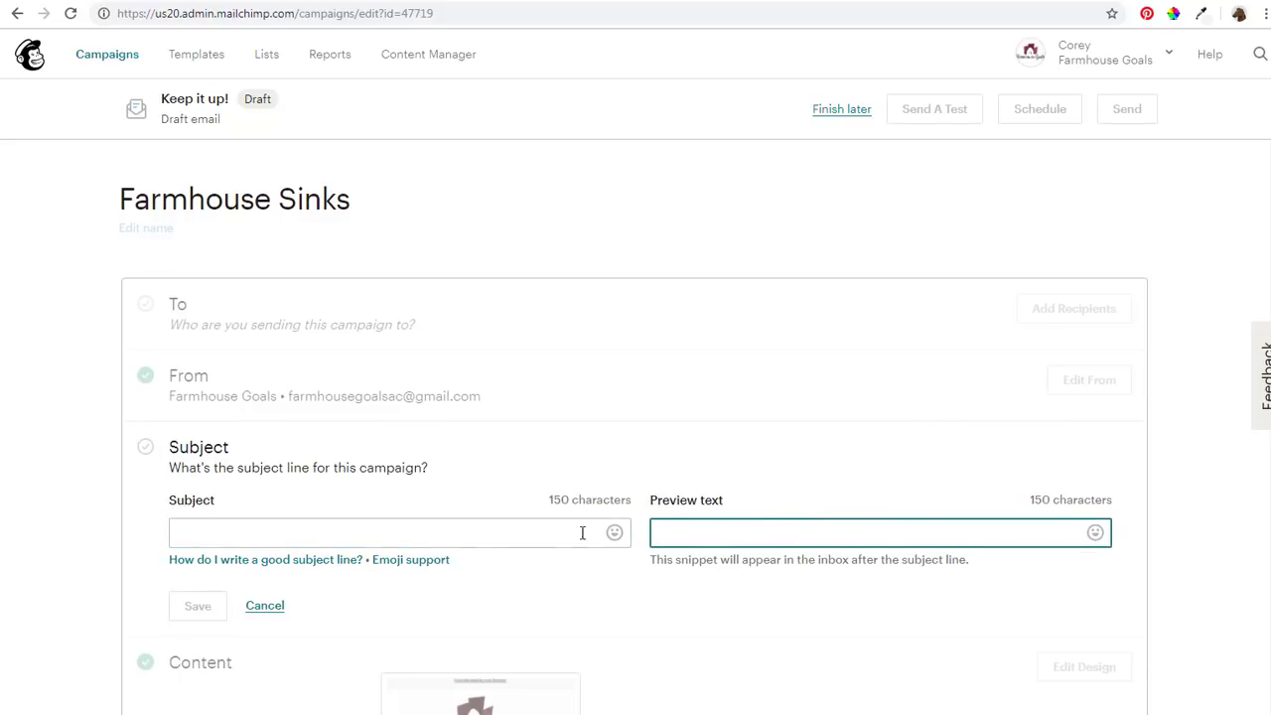
pyautogui.click(396, 529)
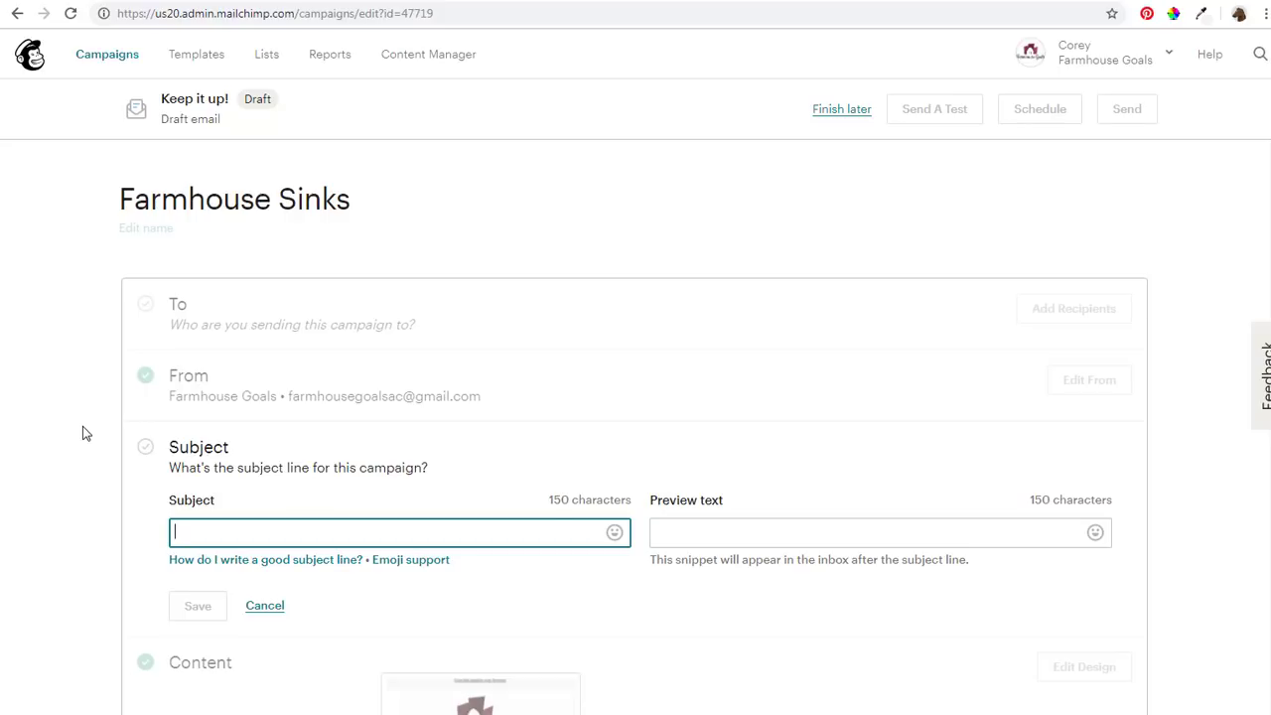
pyautogui.write('Farmhous')
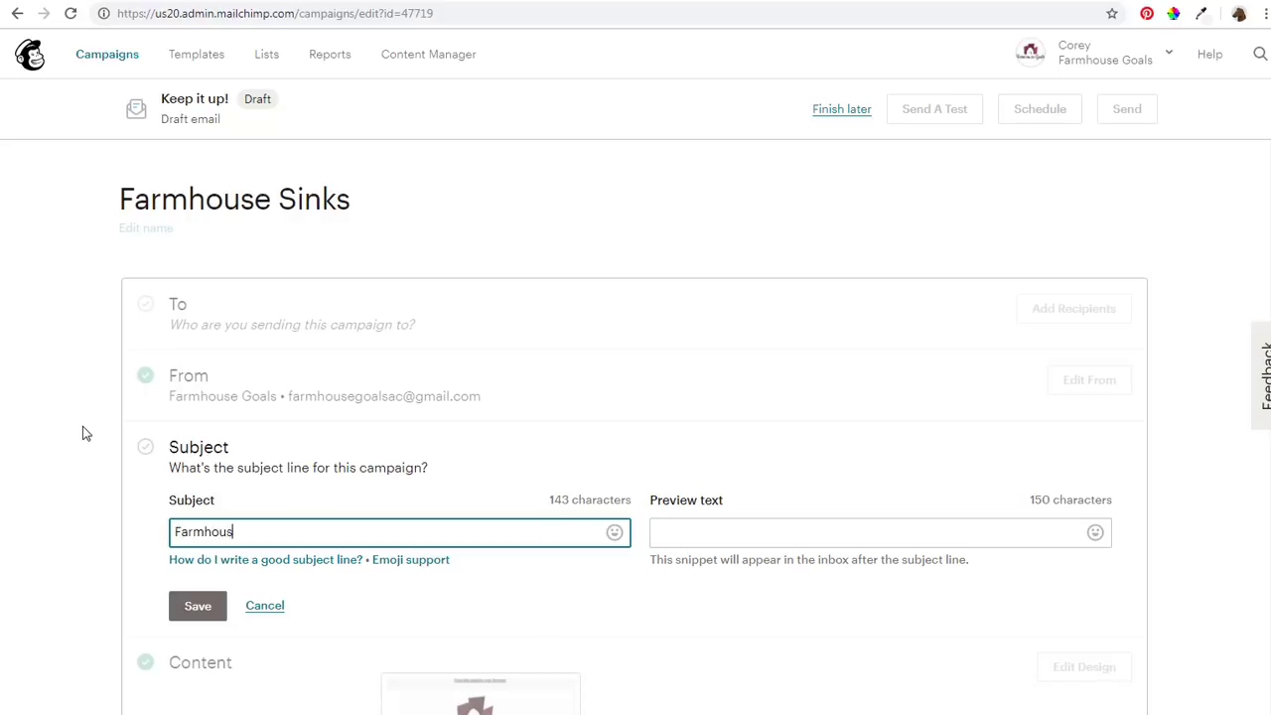
pyautogui.write('e Goals Newslett')
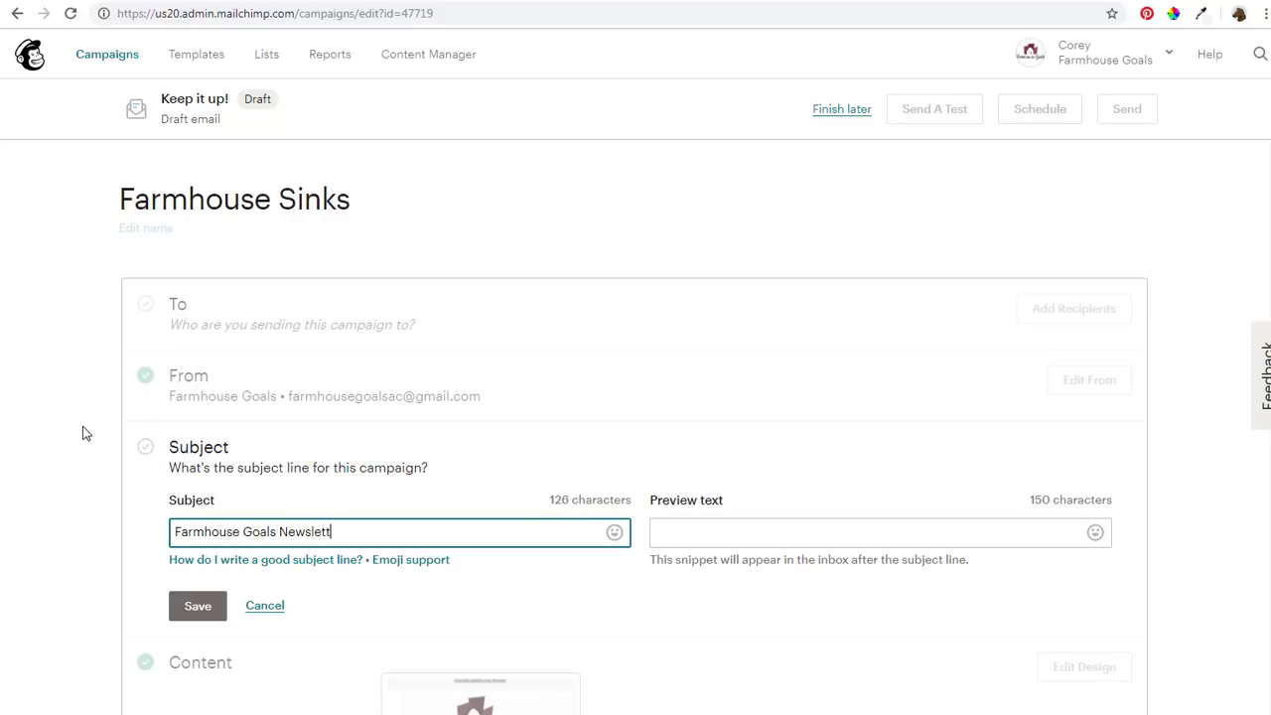
pyautogui.write('ers Farmhouse Sinks For Sale')
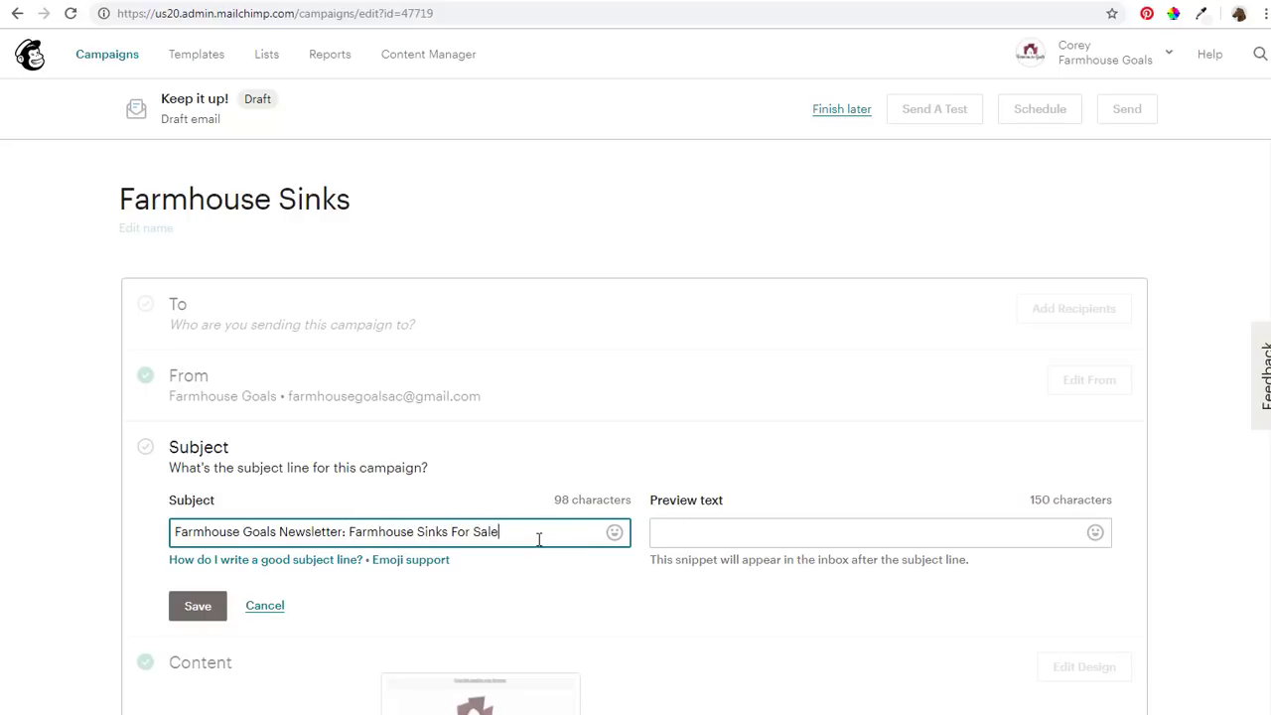
pyautogui.moveTo(539, 539); pyautogui.dragTo(348, 536)
pyautogui.moveTo(434, 562)
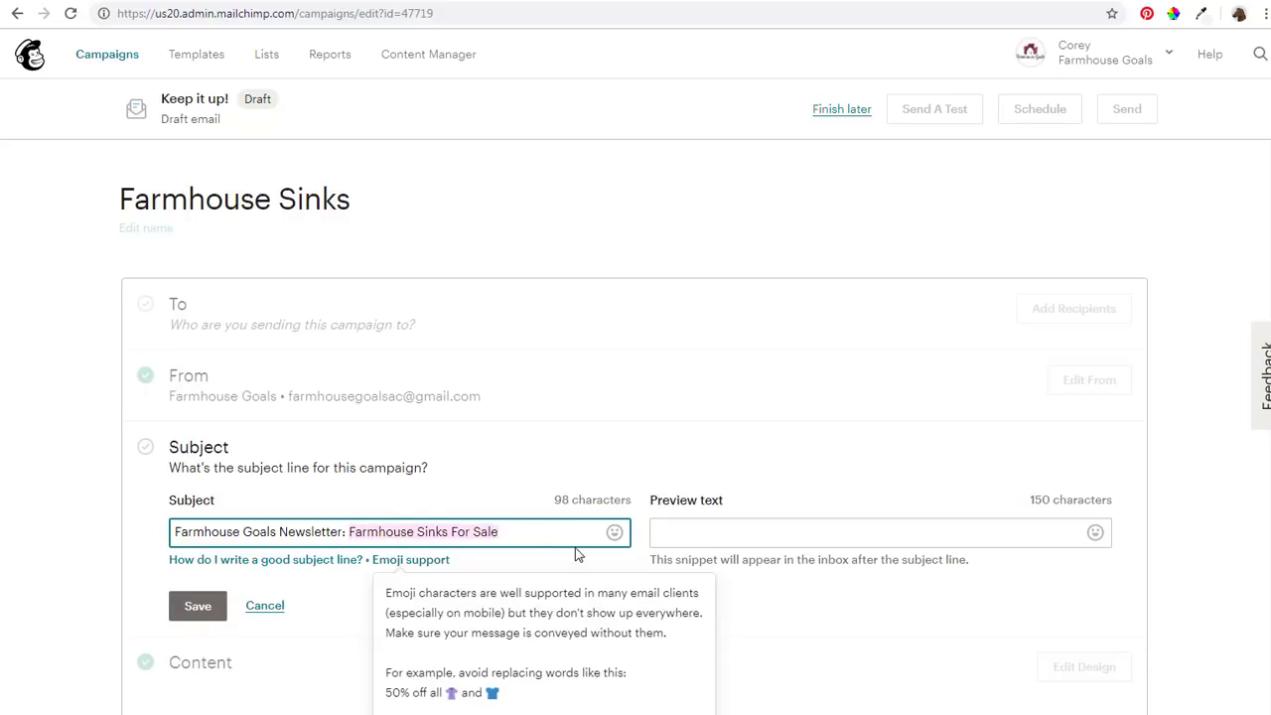
pyautogui.press('BackSpace')
pyautogui.write('O')
pyautogui.press('BackSpace')
pyautogui.write('Our ')
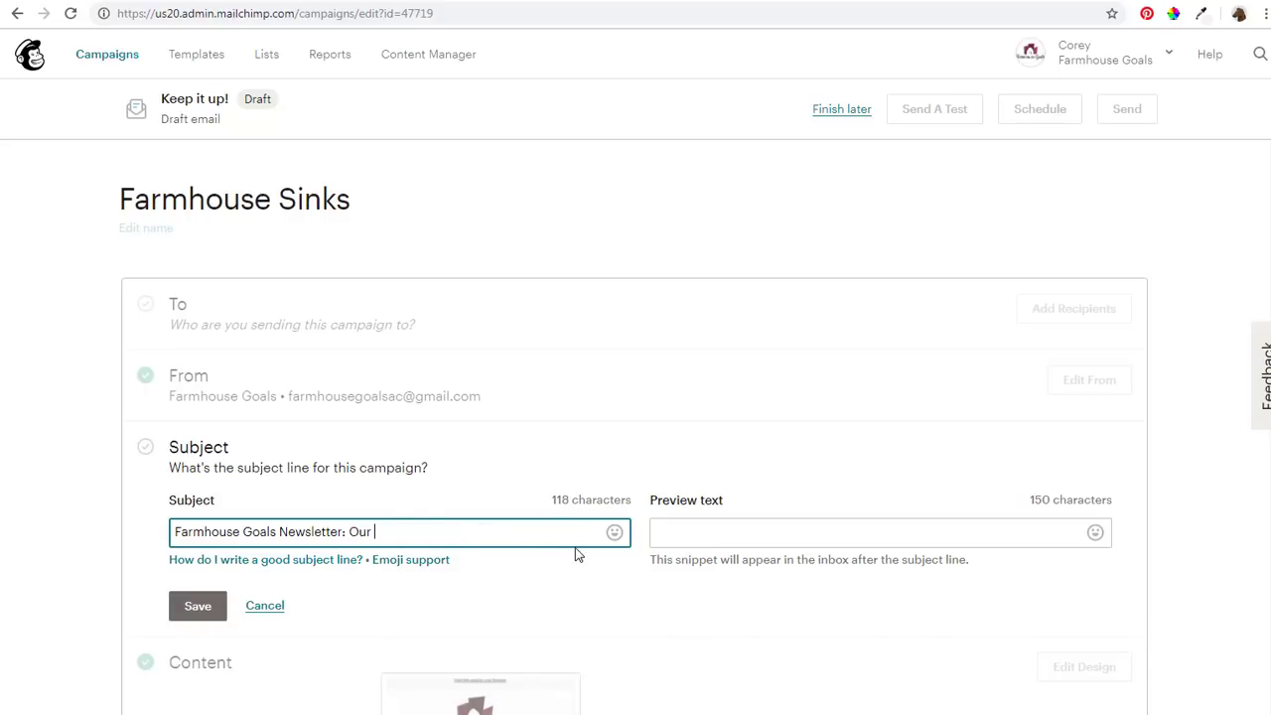
pyautogui.write('Favorite Farmhouse Sinks For S')
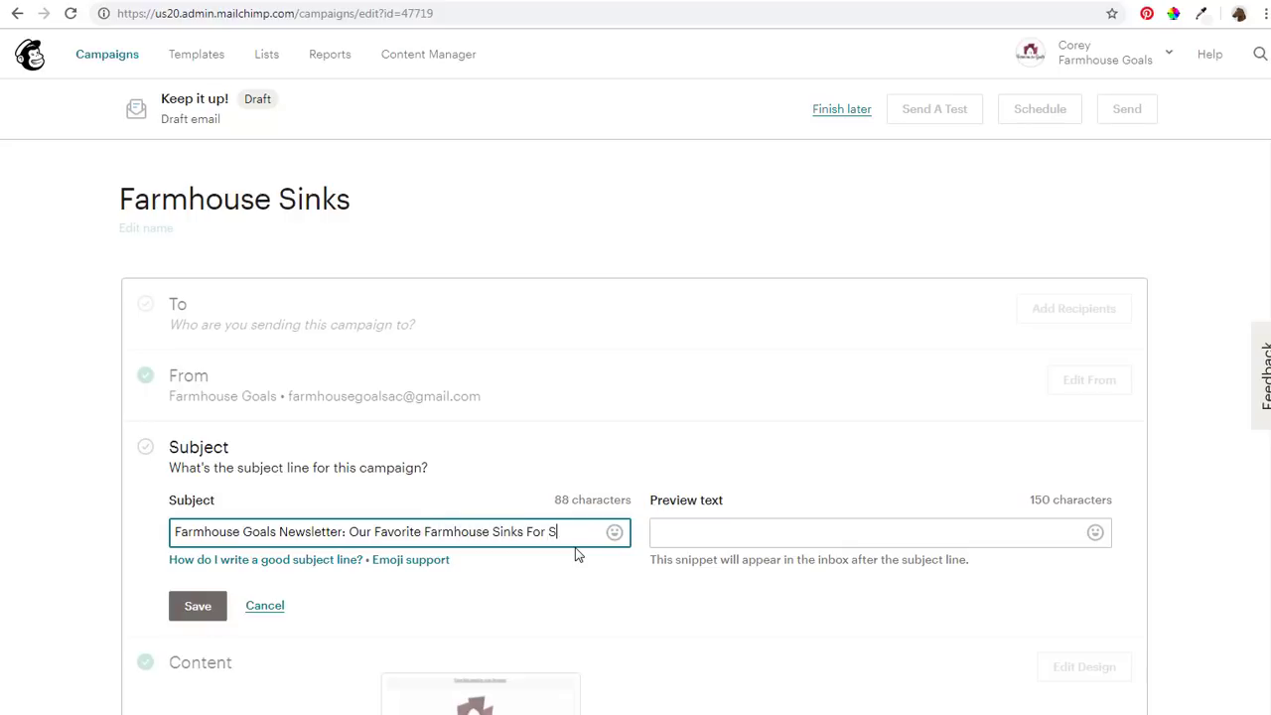
pyautogui.write('ale')
pyautogui.press('Tab')
pyautogui.press('Tab')
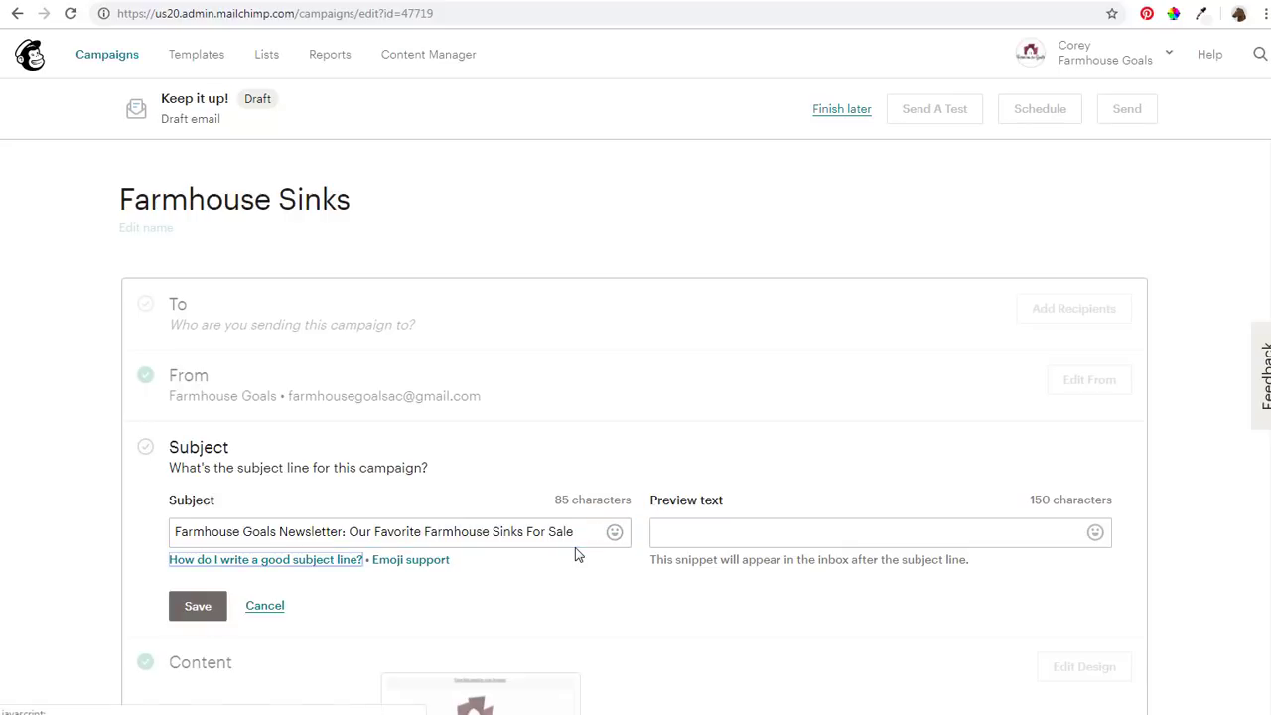
# Add preview text about the best farmhouse and apron-front sinks and save
pyautogui.click(729, 540)
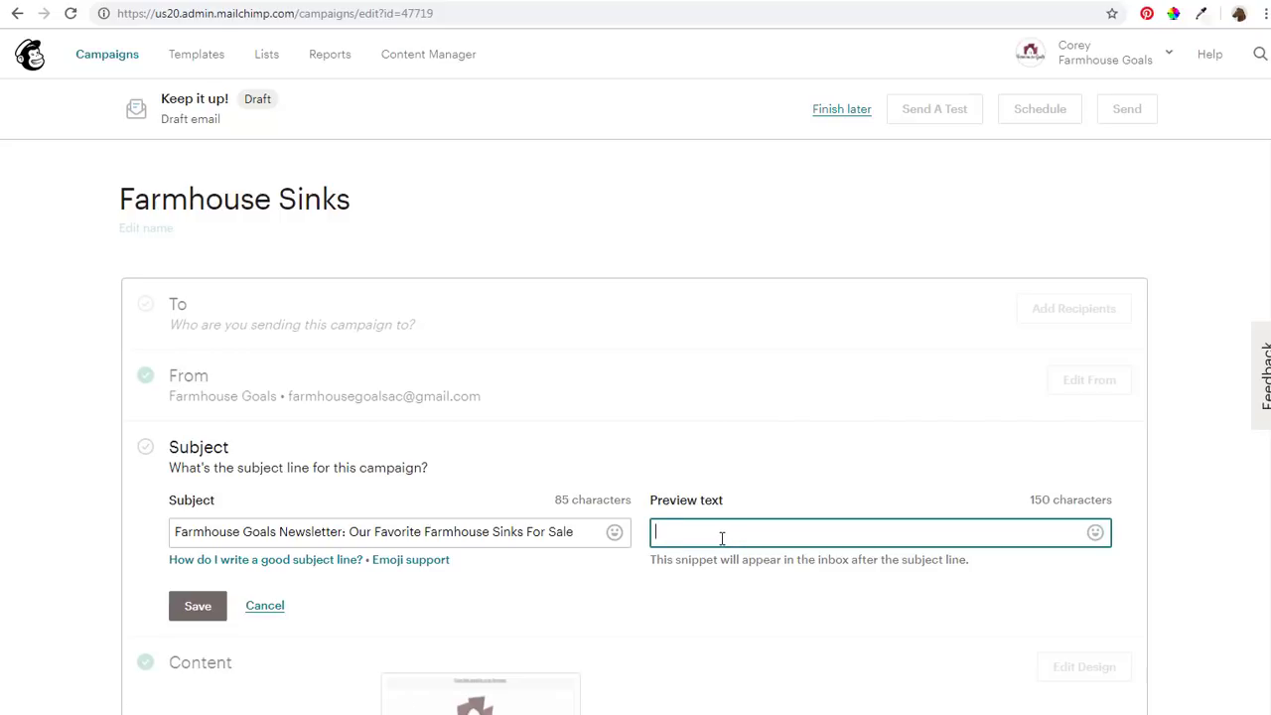
pyautogui.write('Discover the best farmhouse sin')
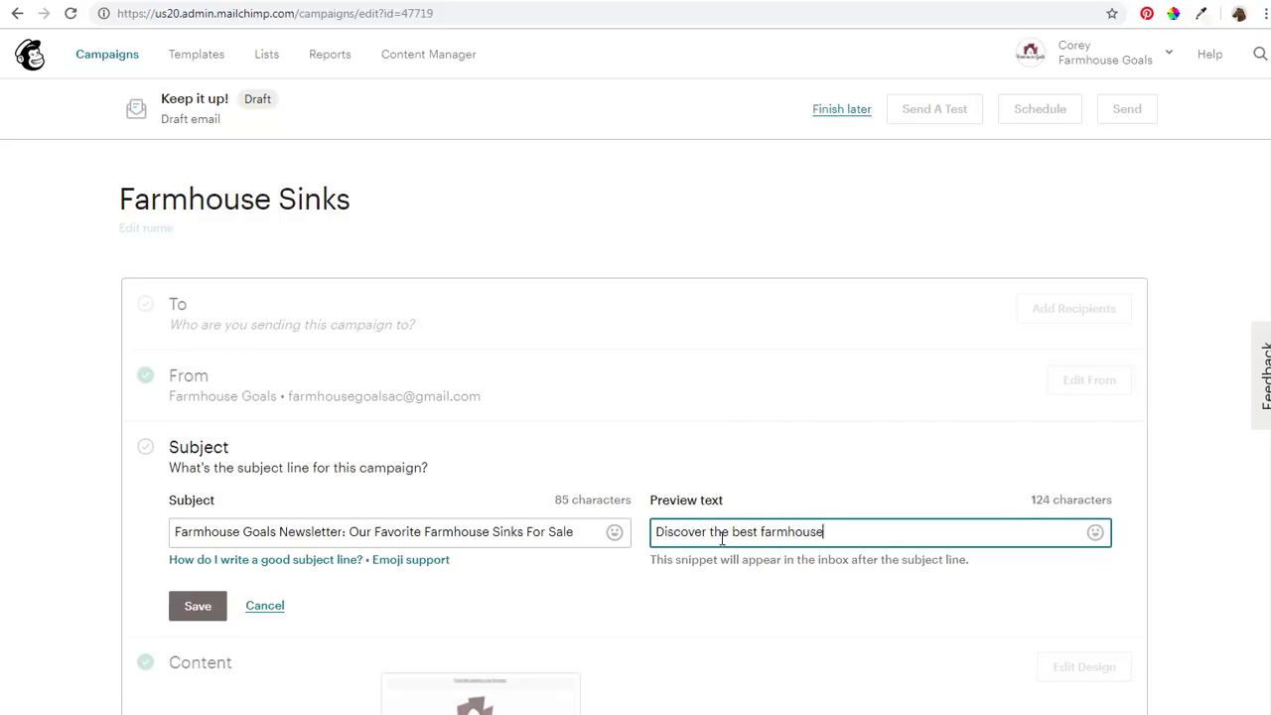
pyautogui.write('ks and')
pyautogui.write('apron-front sinks that you can add to your kitchen. Get all the farmhouse style you need at Farmhouse Goals.')
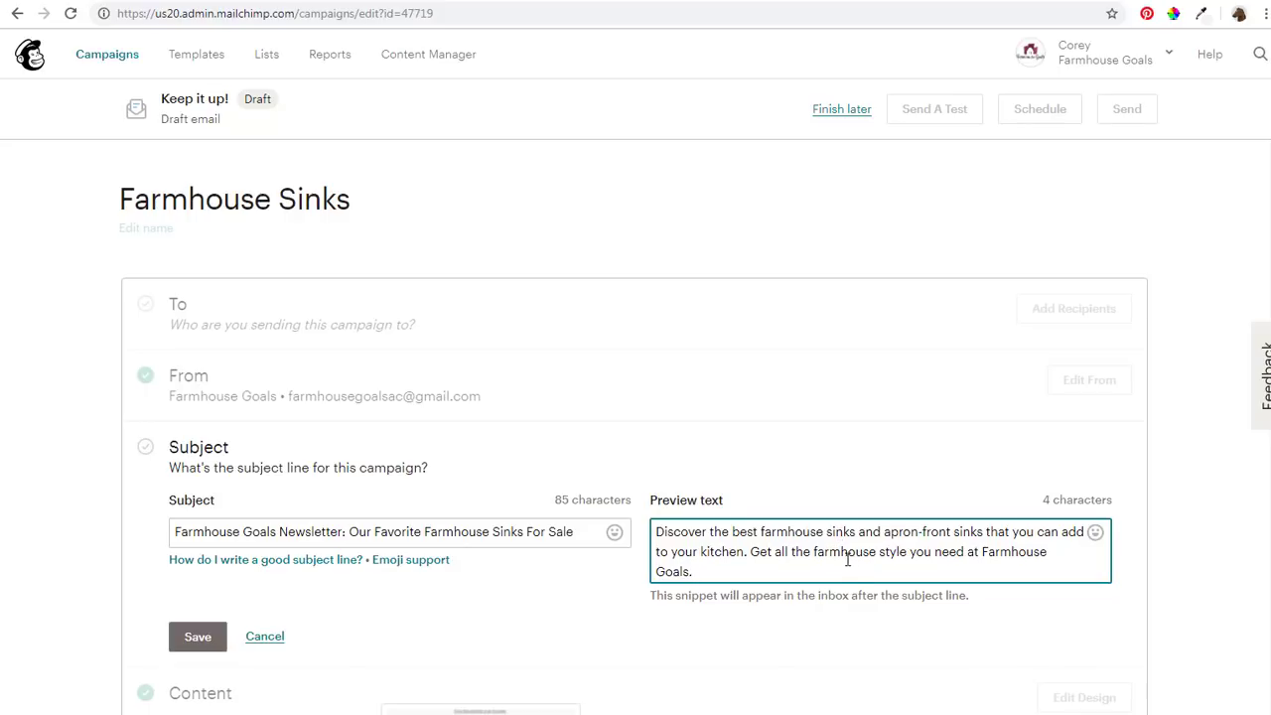
pyautogui.click(211, 636)
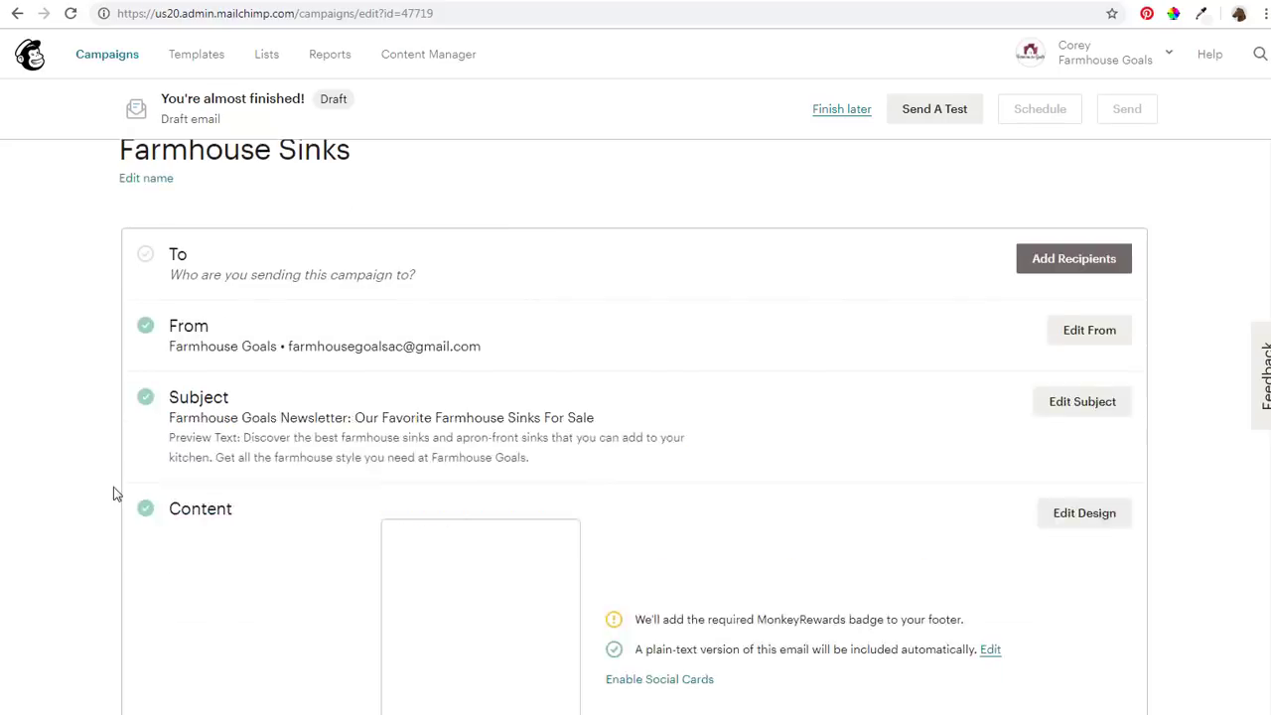
pyautogui.scroll(-2, 114, 486)
pyautogui.click(524, 409)
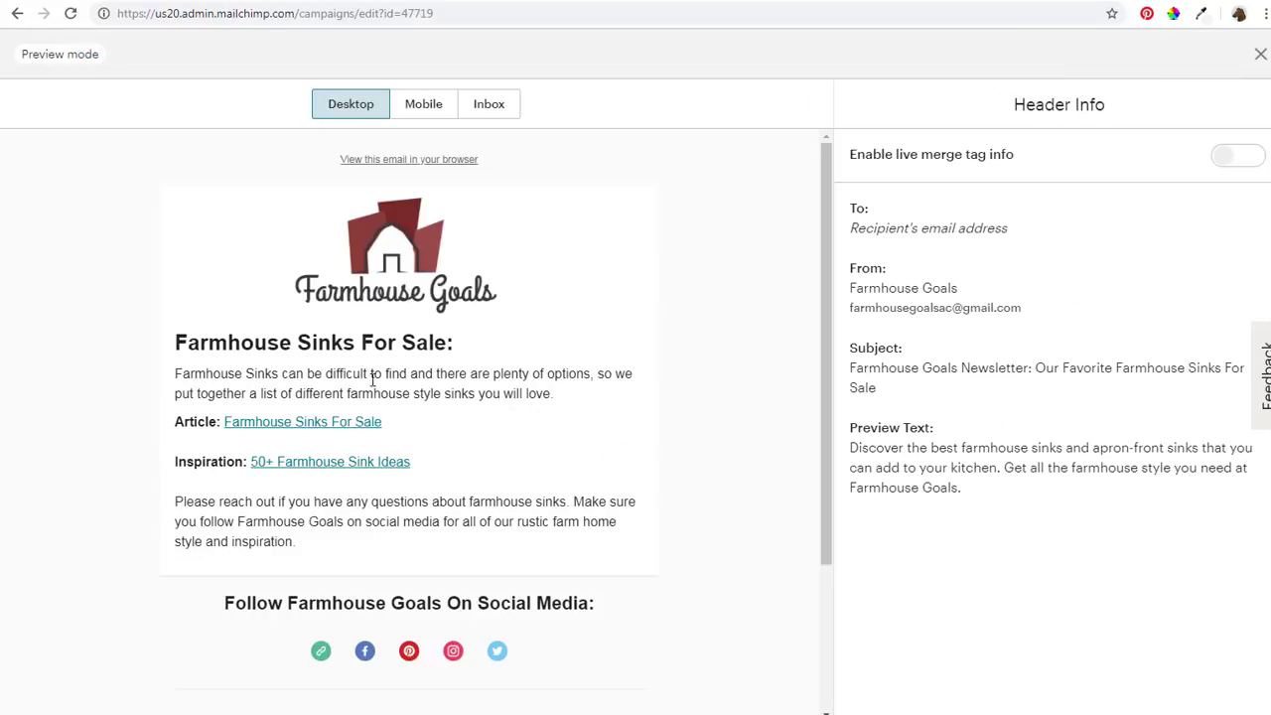
pyautogui.click(423, 104)
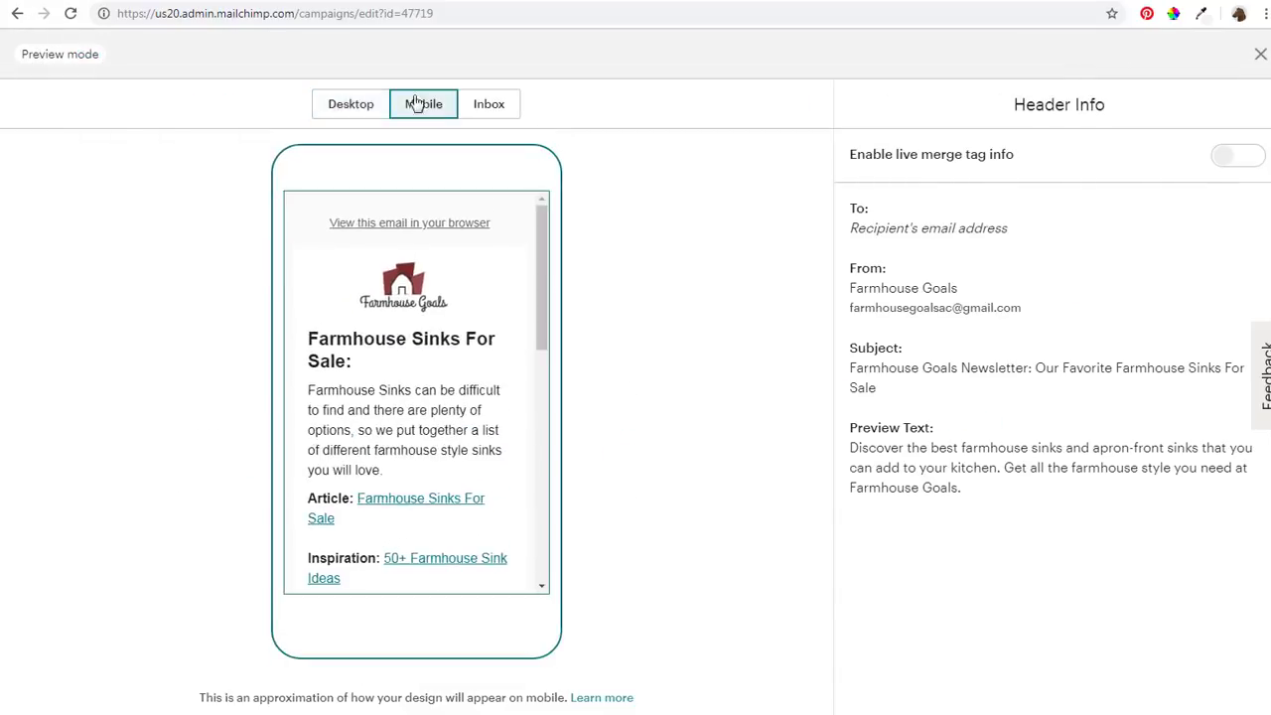
pyautogui.moveTo(543, 253); pyautogui.dragTo(523, 388)
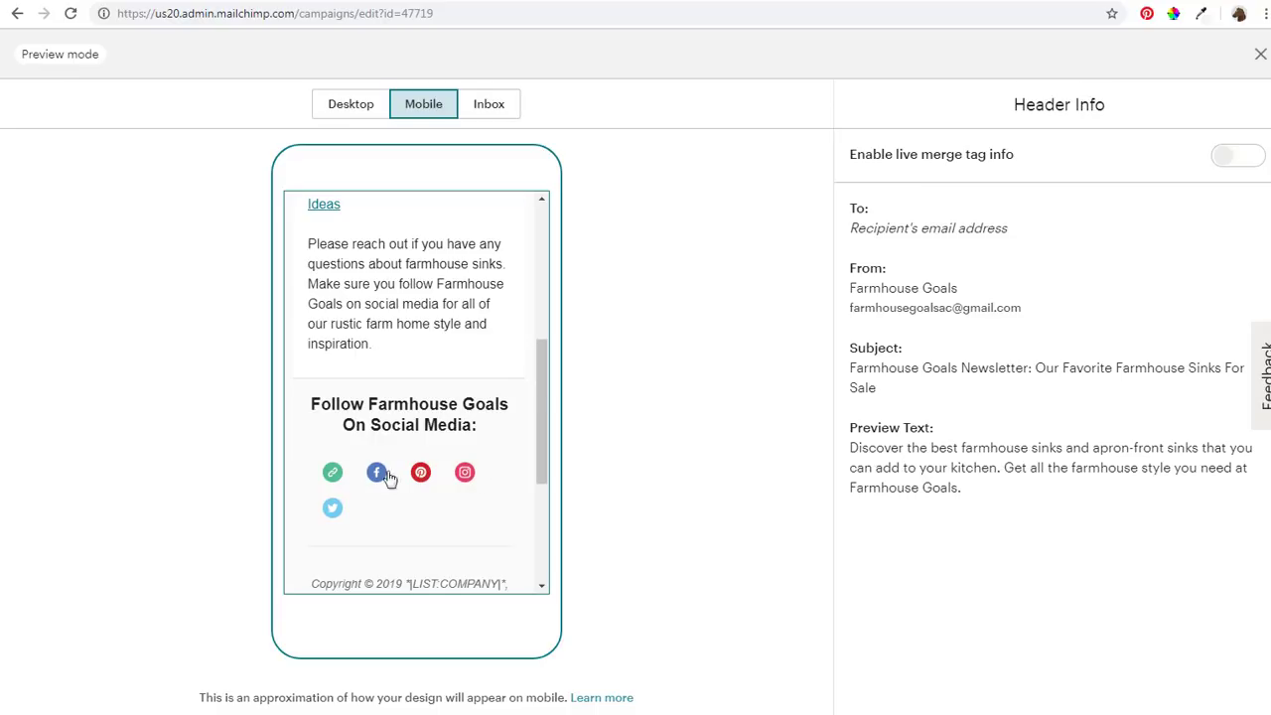
pyautogui.moveTo(539, 402); pyautogui.dragTo(560, 247)
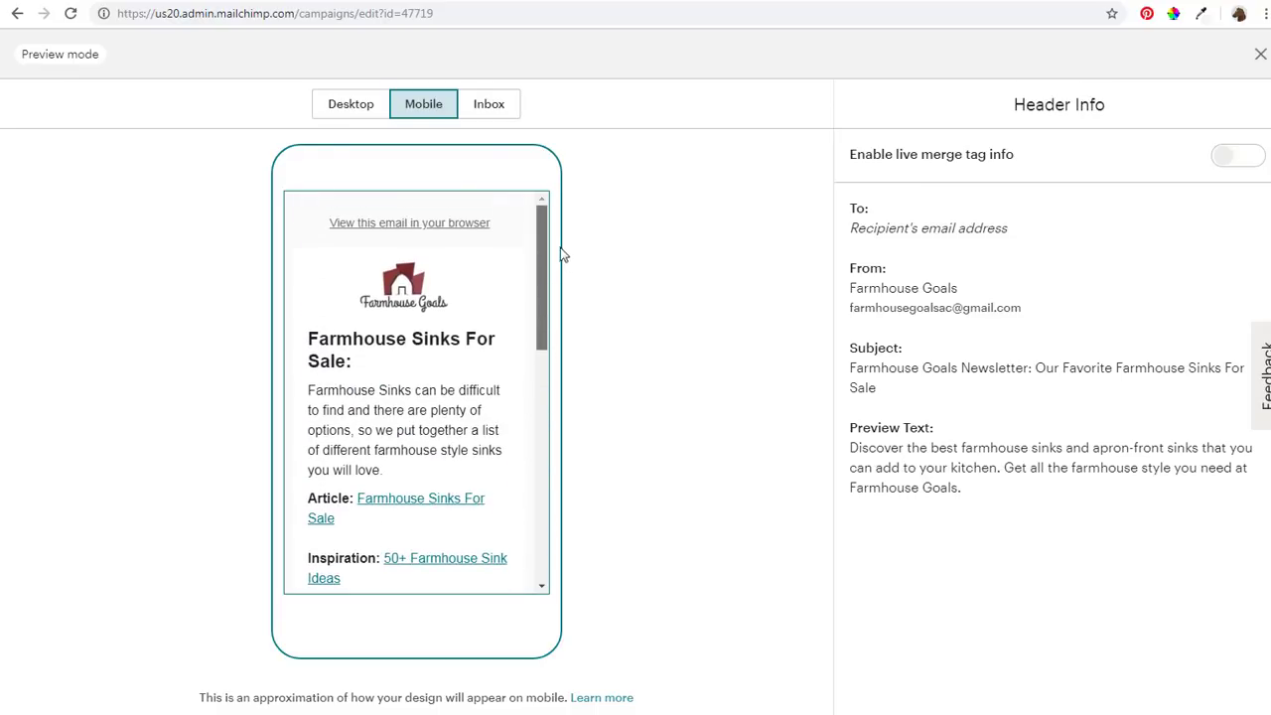
pyautogui.click(493, 100)
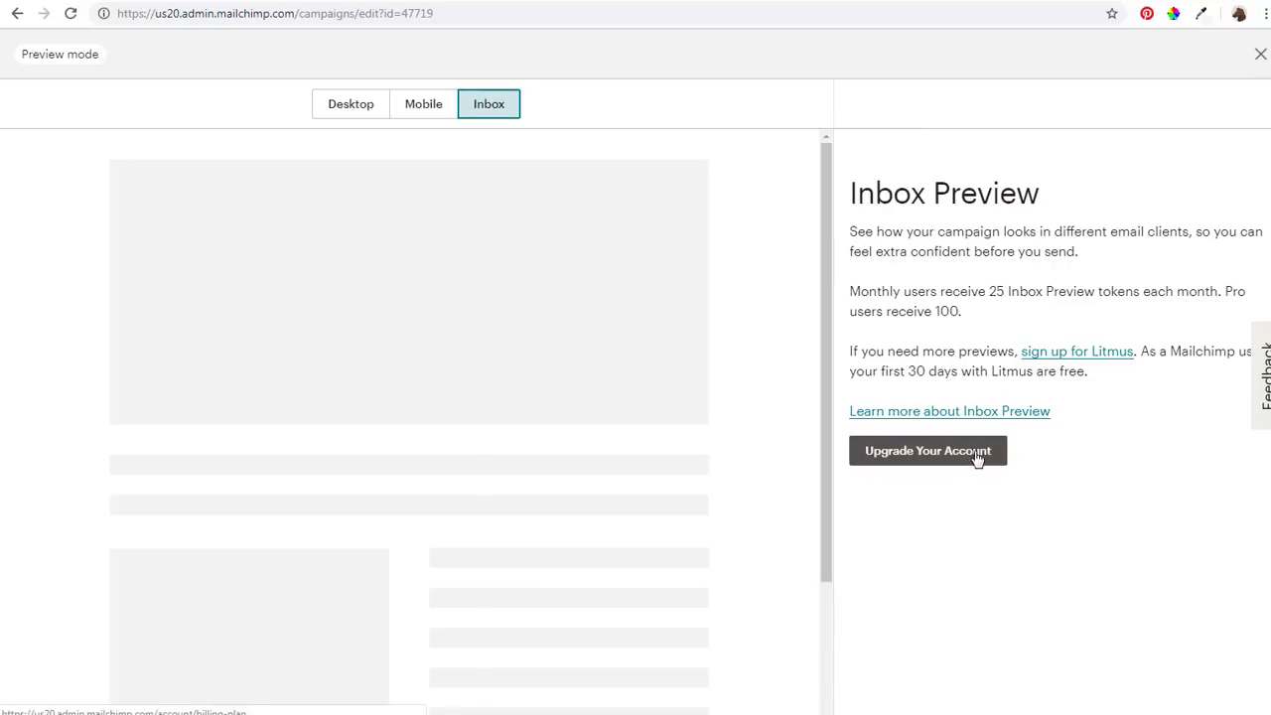
pyautogui.click(348, 103)
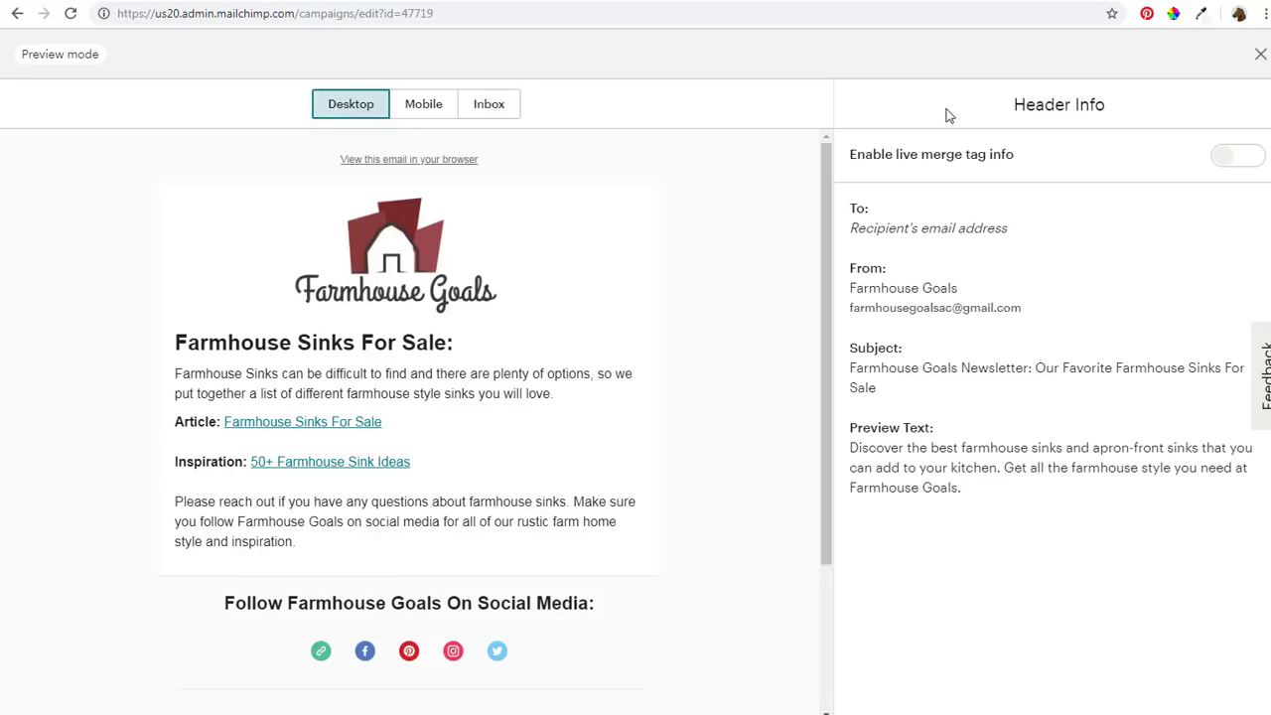
pyautogui.click(1259, 57)
pyautogui.scroll(-1, 869, 320)
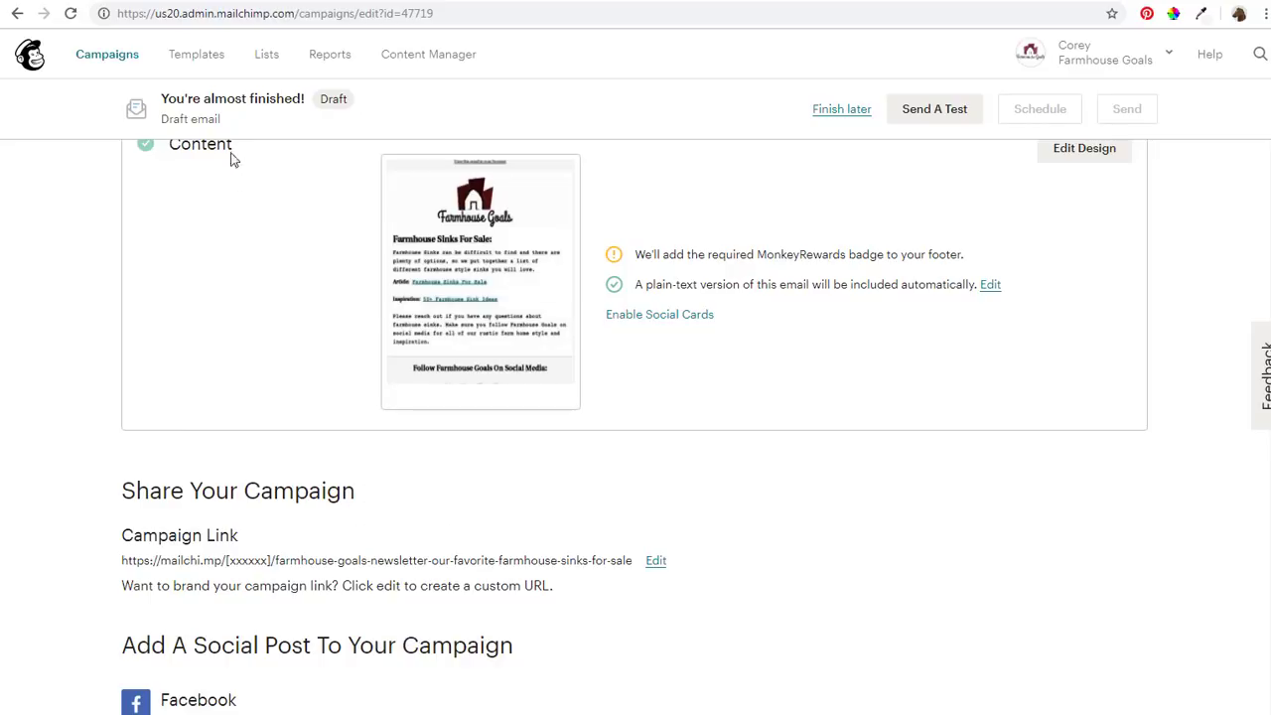
pyautogui.scroll(-5, 715, 417)
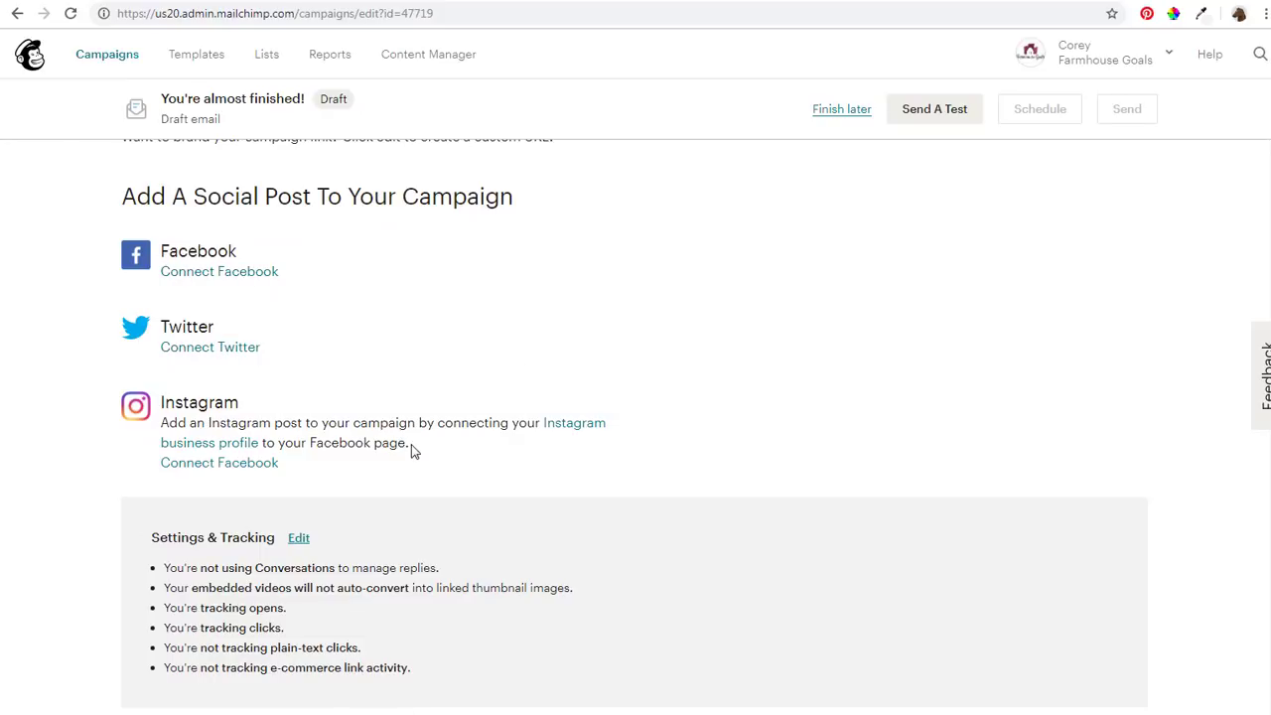
pyautogui.click(298, 540)
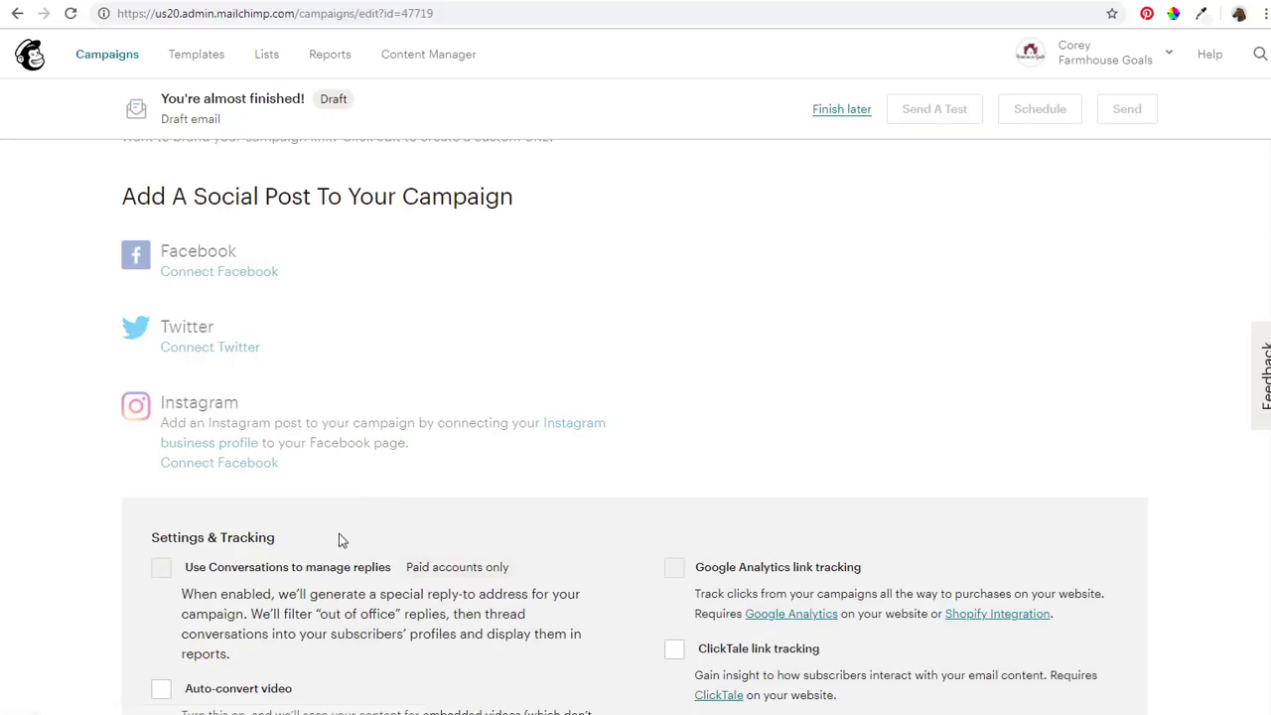
pyautogui.scroll(-2, 341, 536)
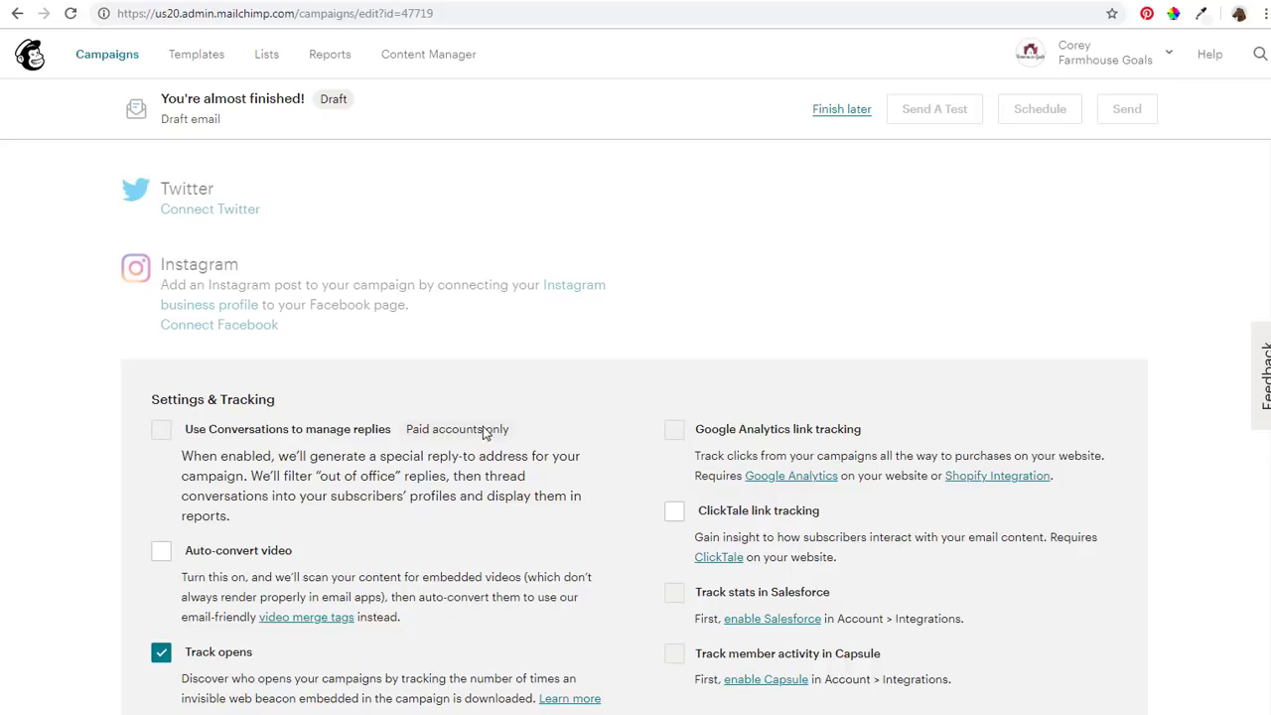
pyautogui.scroll(-2, 501, 466)
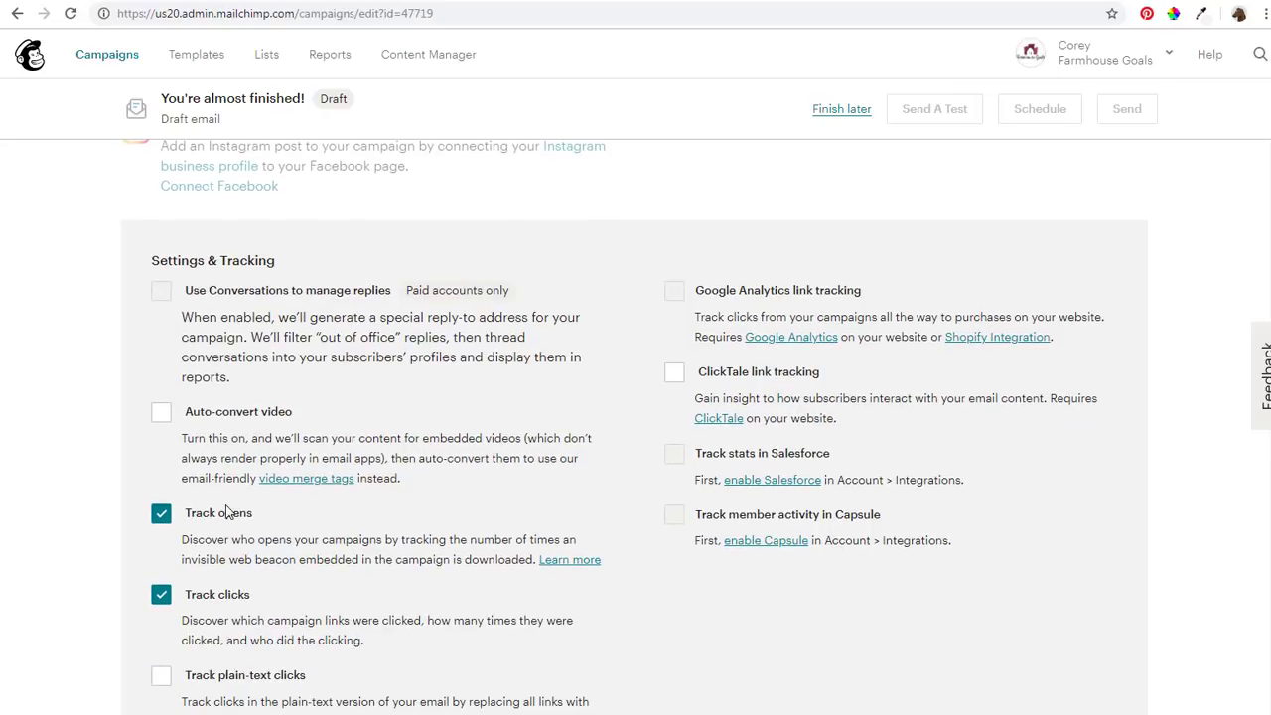
pyautogui.scroll(-2, 237, 517)
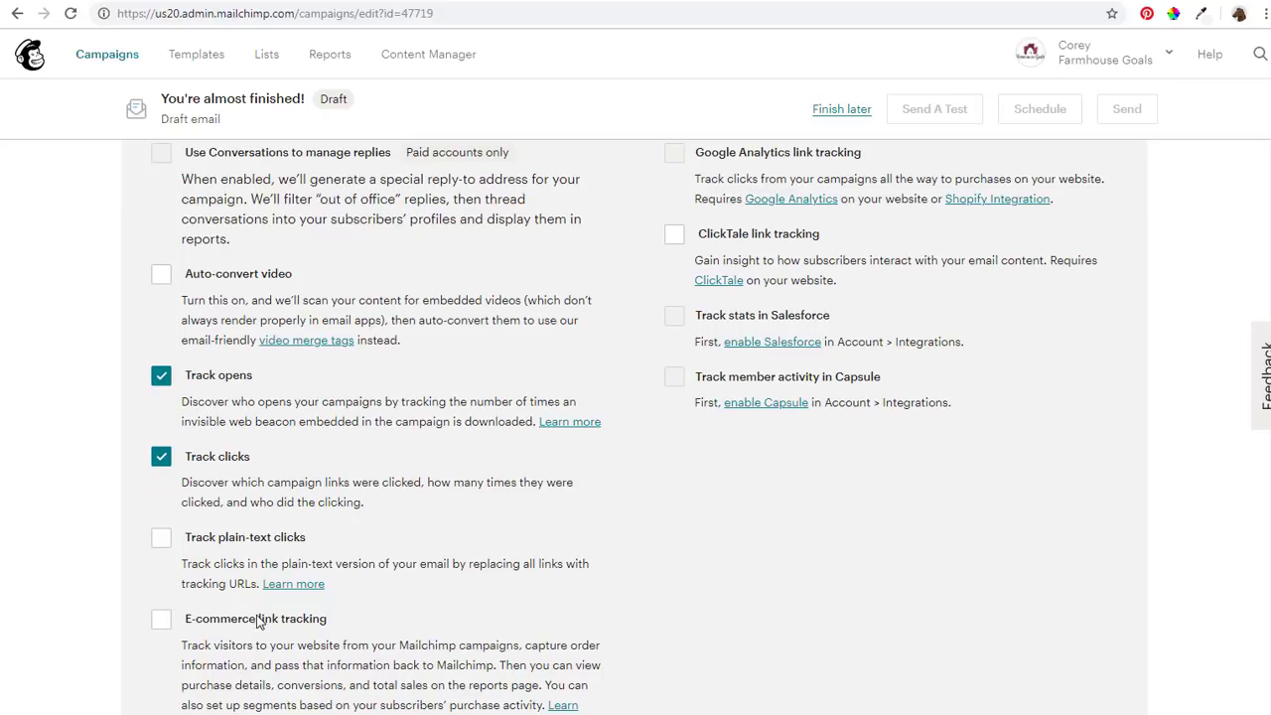
pyautogui.scroll(-1, 503, 452)
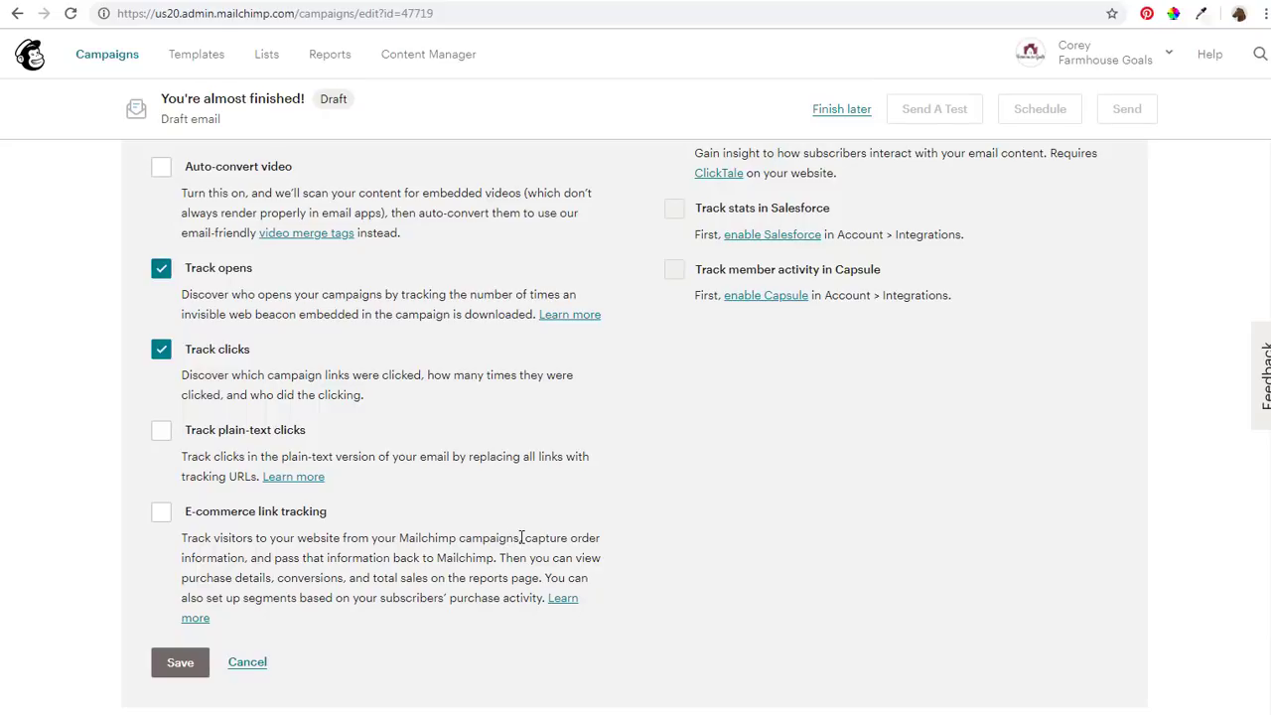
pyautogui.click(183, 662)
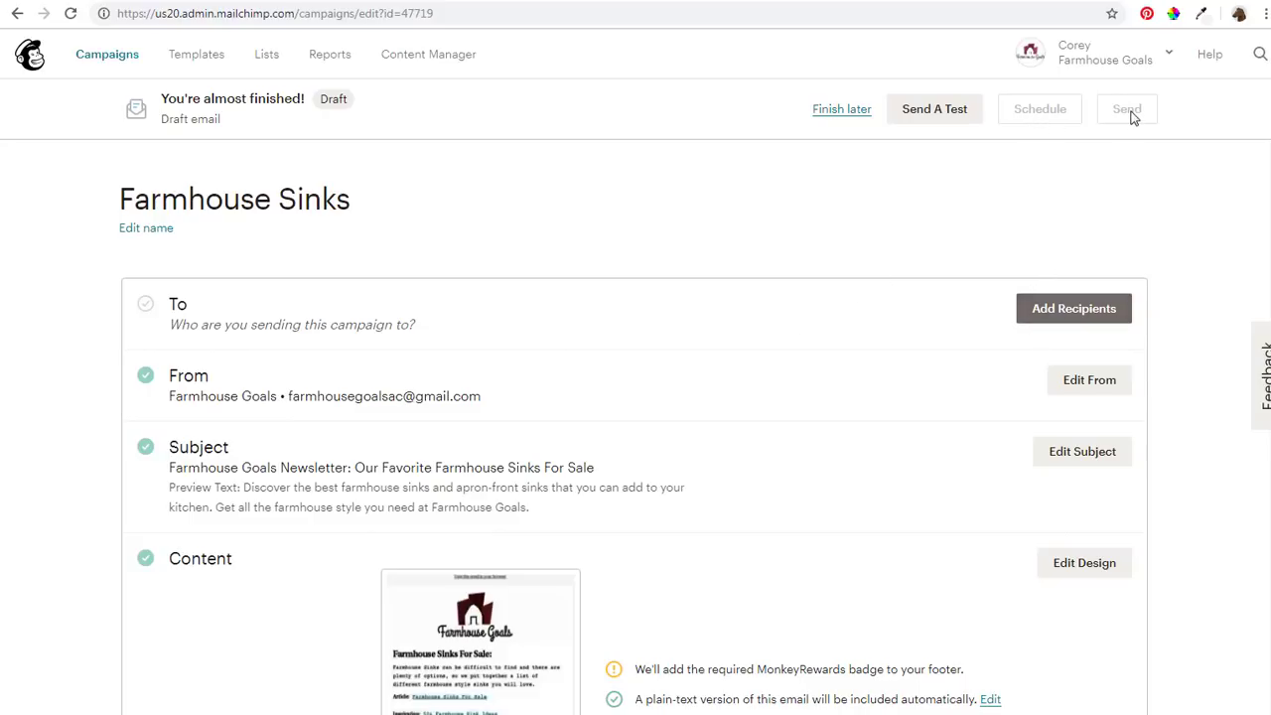
# Save the campaign draft and go to the Lists overview showing the Farmhouse Goals list
pyautogui.click(837, 116)
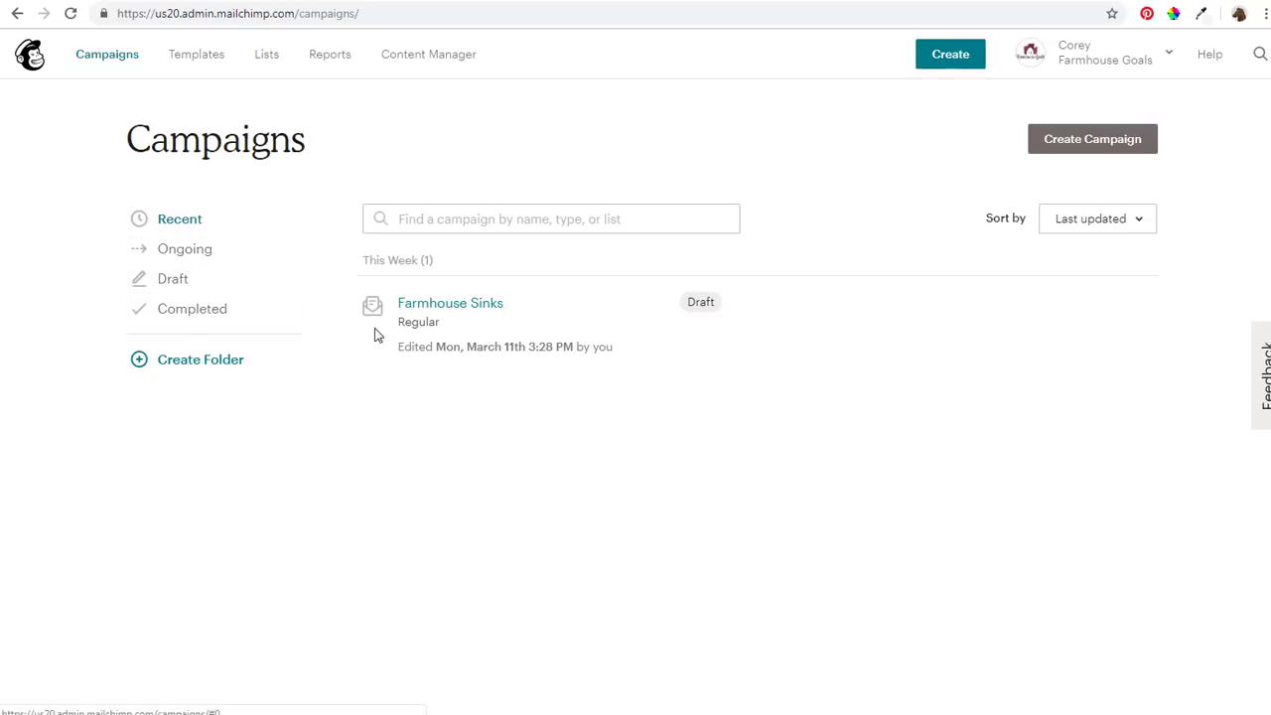
pyautogui.moveTo(701, 304)
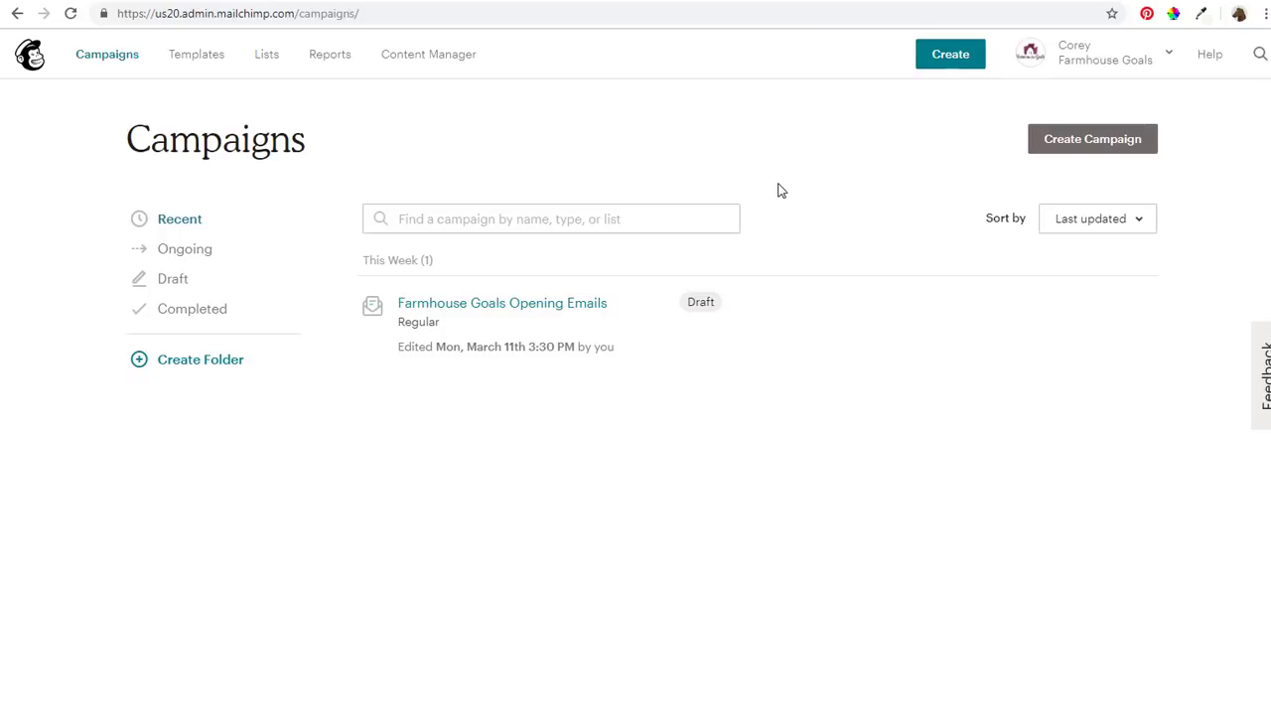
pyautogui.moveTo(575, 308)
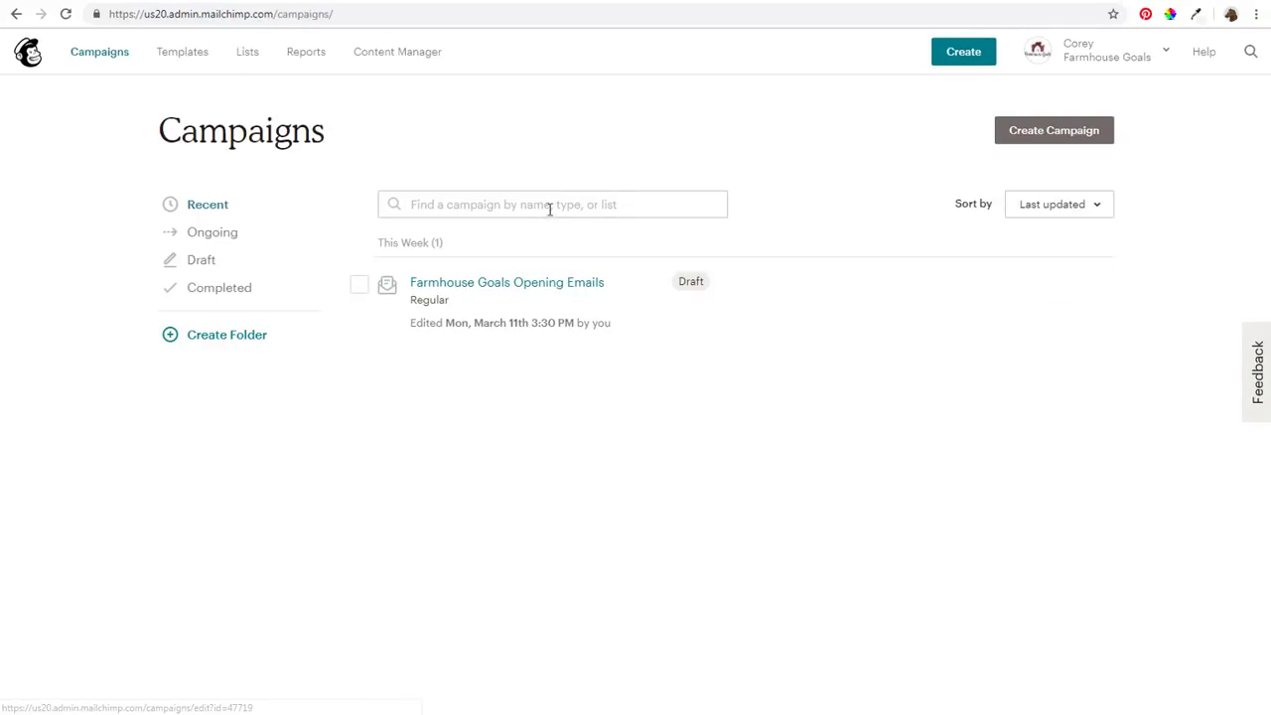
pyautogui.click(251, 57)
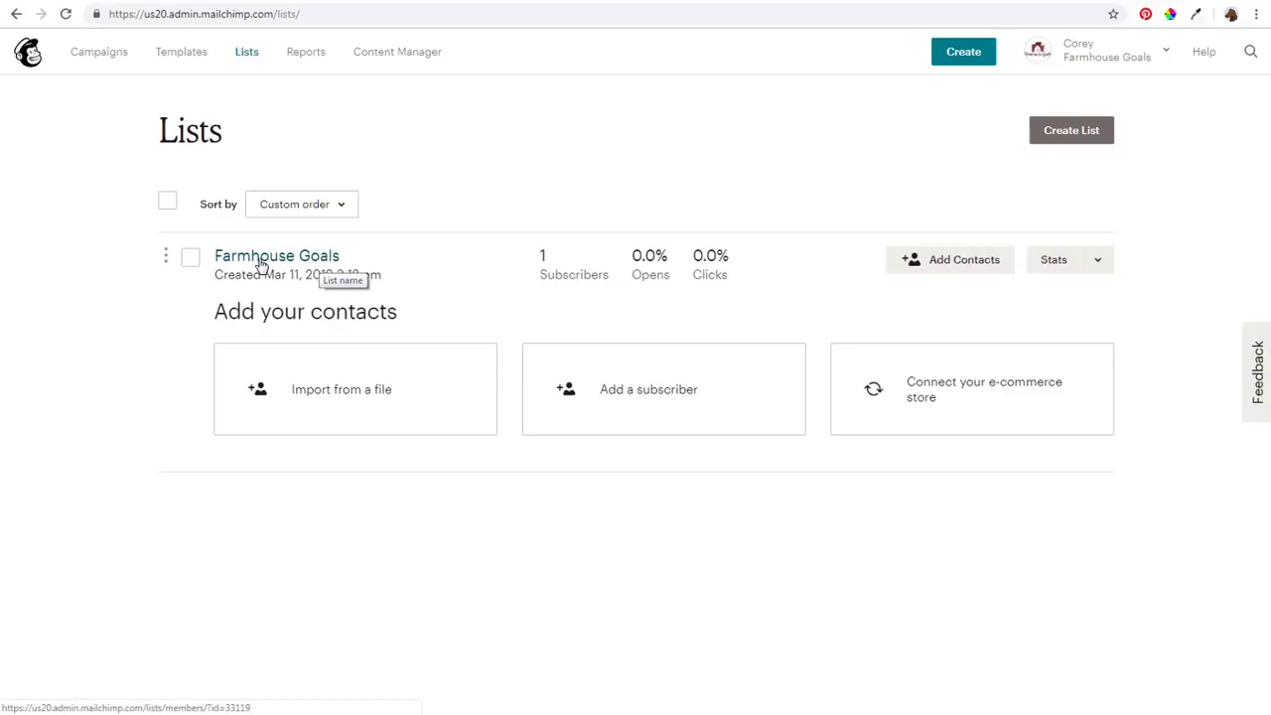
# Open the Farmhouse Goals list's contacts and glance at its Settings menu without choosing anything
pyautogui.click(261, 263)
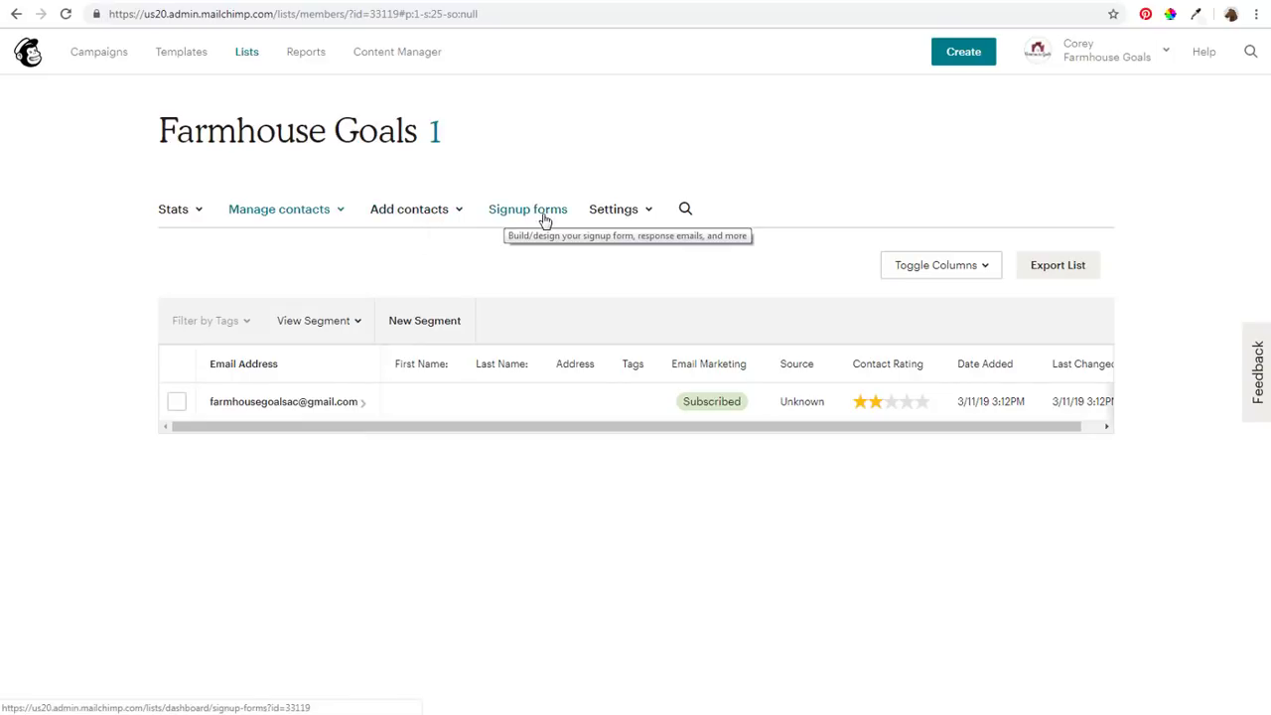
pyautogui.click(638, 216)
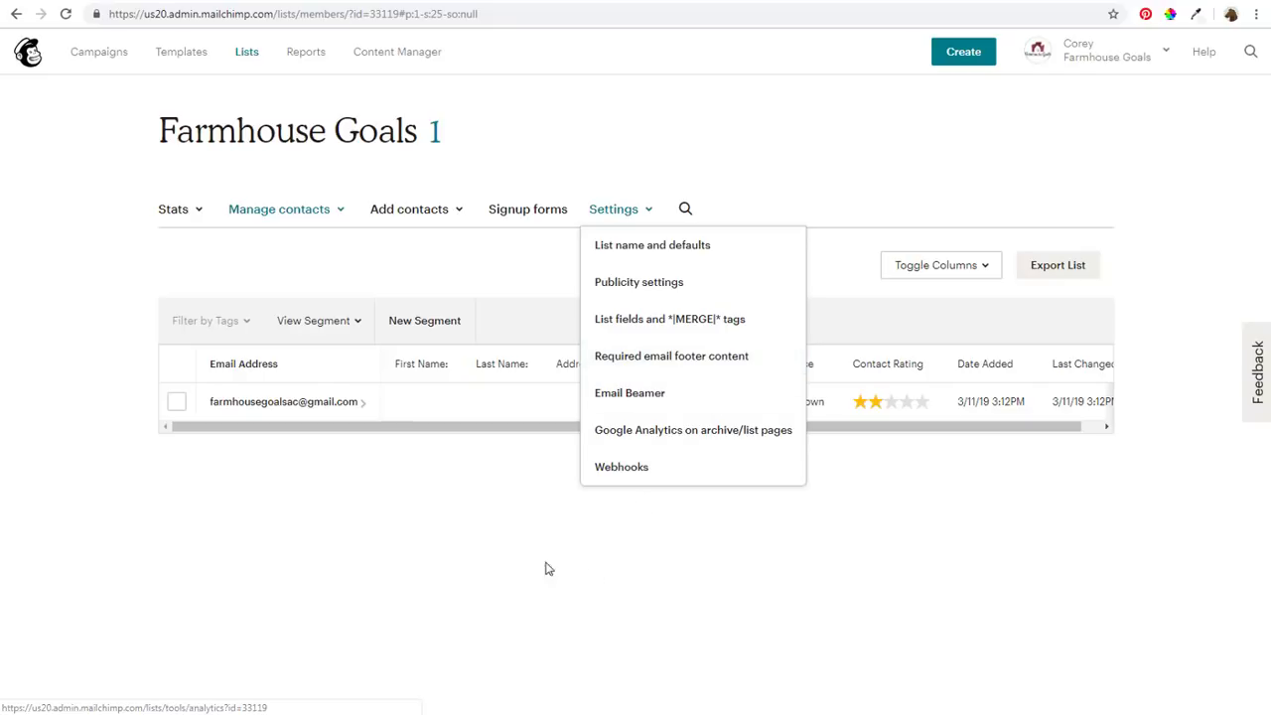
pyautogui.click(484, 553)
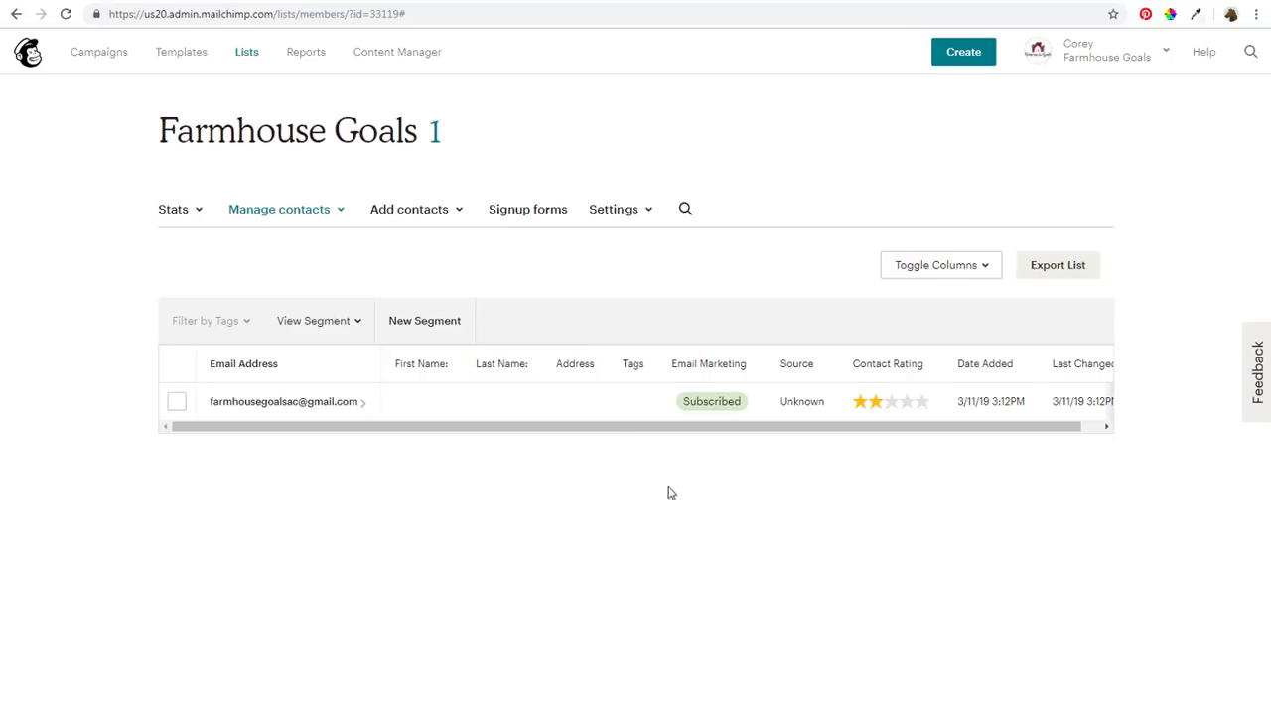
# Start a new segment requiring Email Marketing Status is Subscribed
pyautogui.click(424, 333)
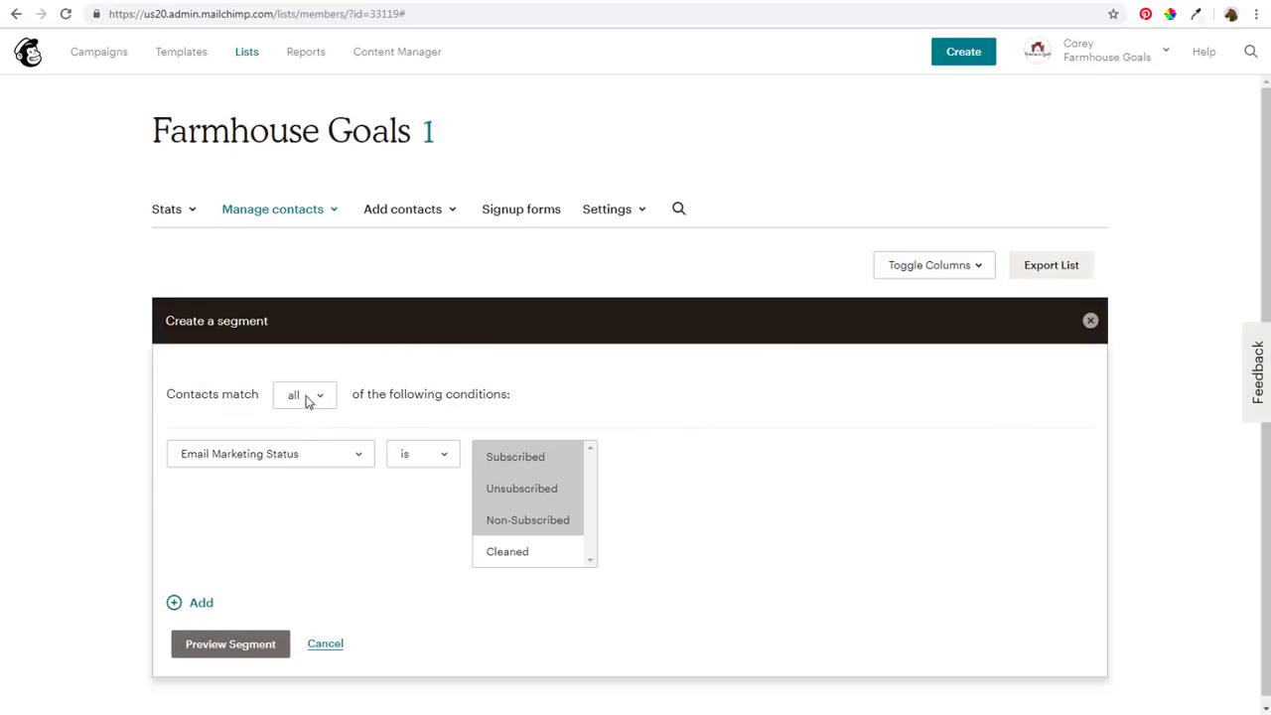
pyautogui.click(529, 490)
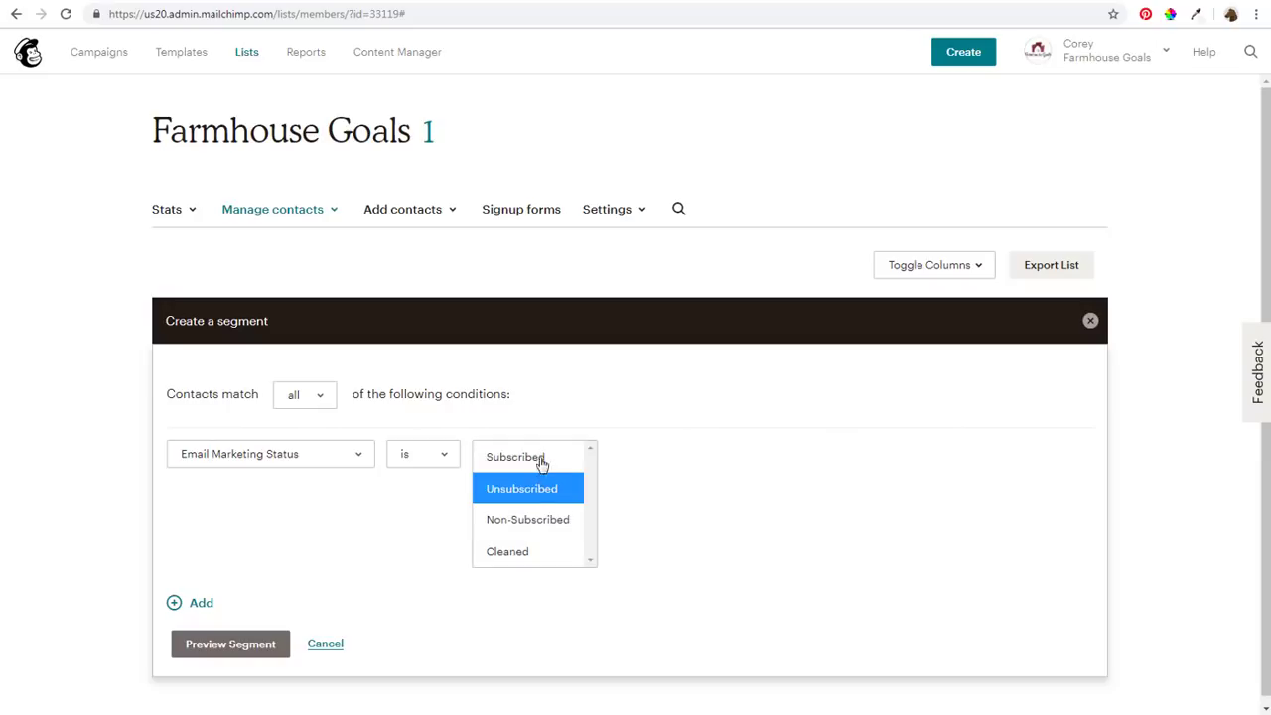
pyautogui.click(537, 456)
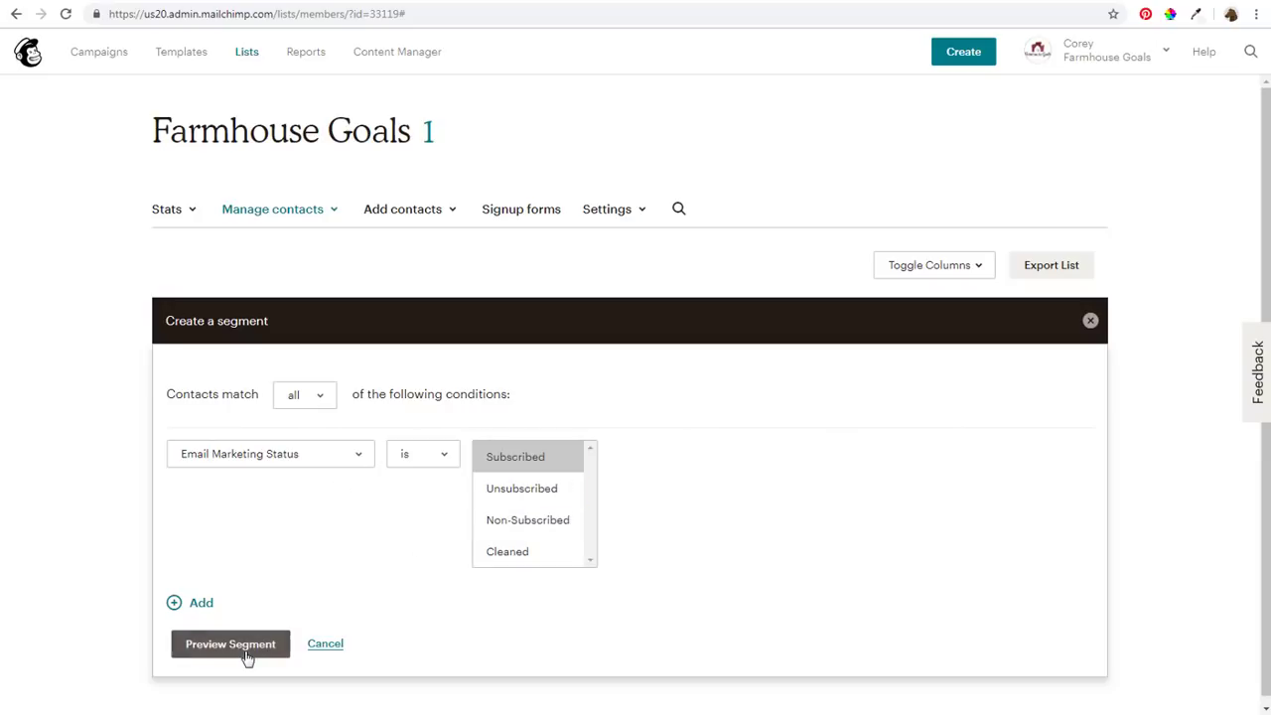
# Add a second condition: Contact Rating is greater than three stars
pyautogui.click(198, 602)
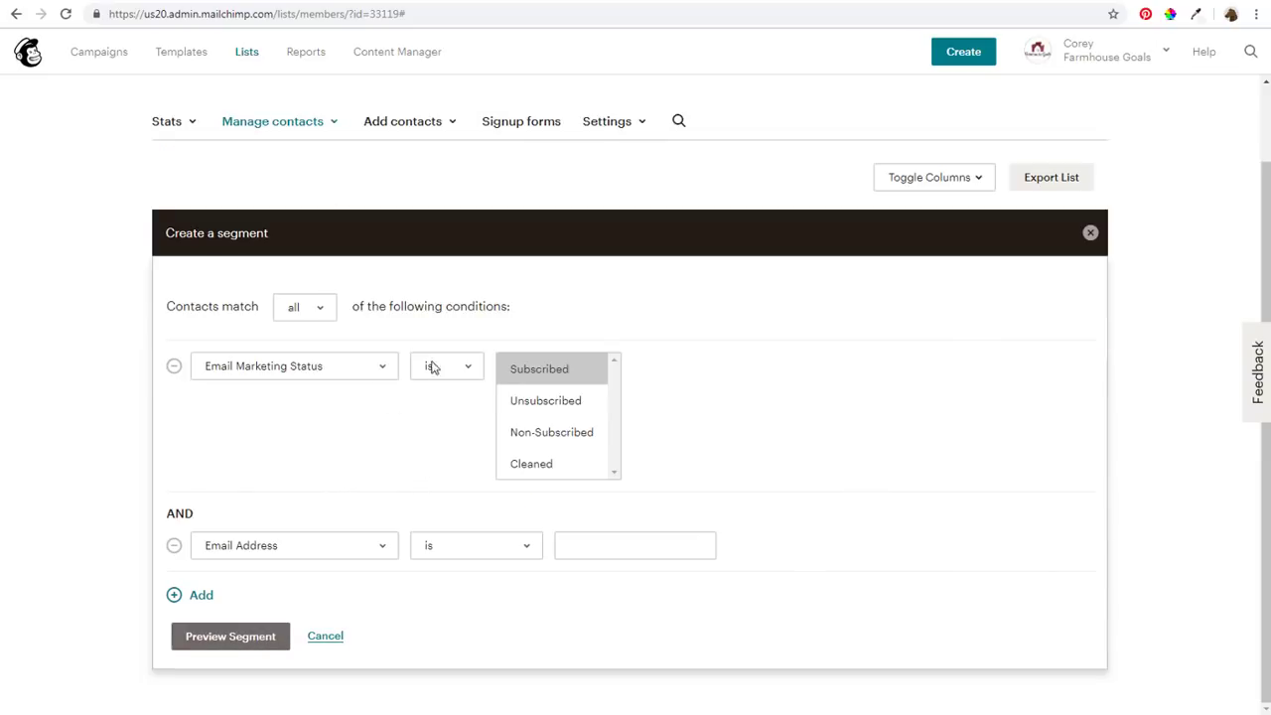
pyautogui.click(256, 548)
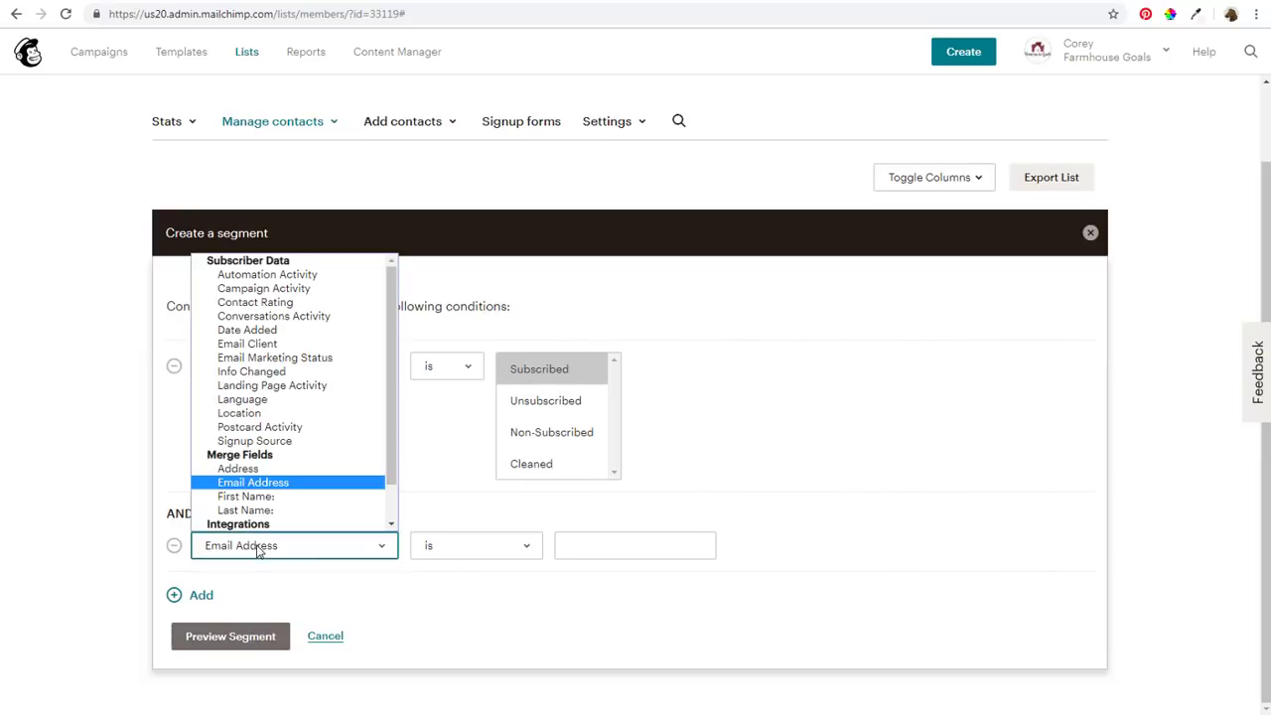
pyautogui.click(264, 303)
pyautogui.click(477, 546)
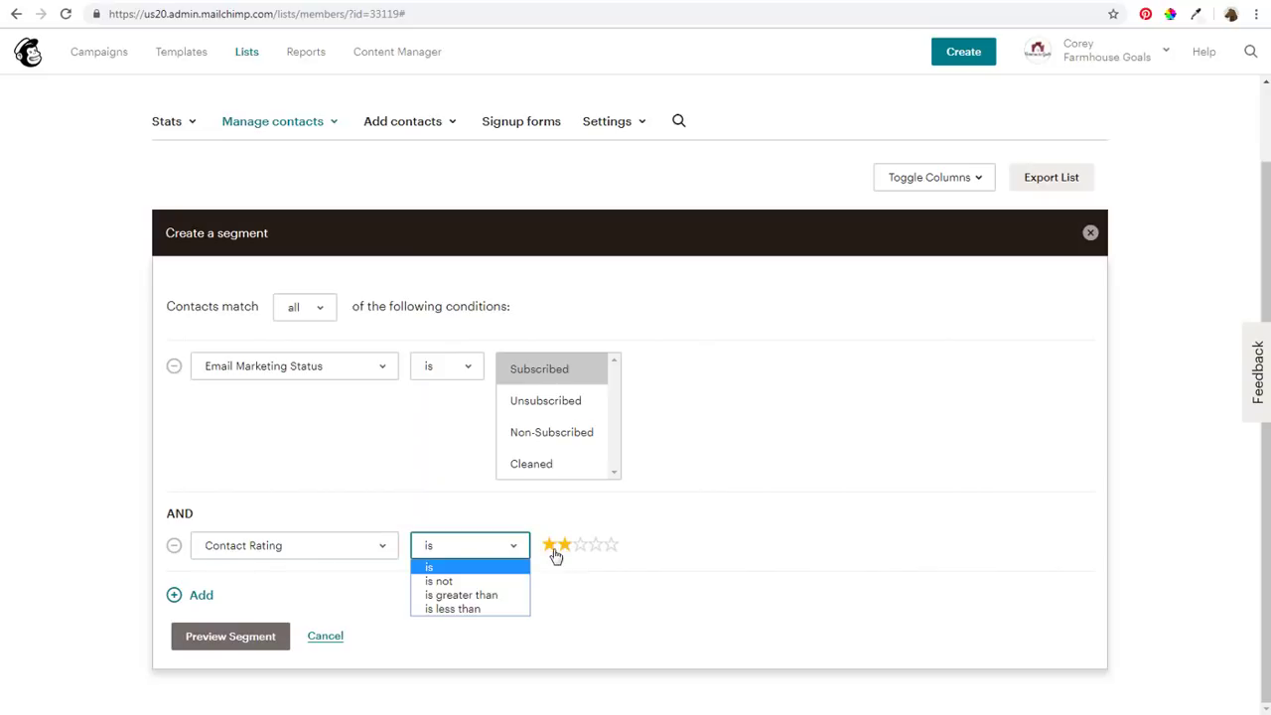
pyautogui.click(500, 592)
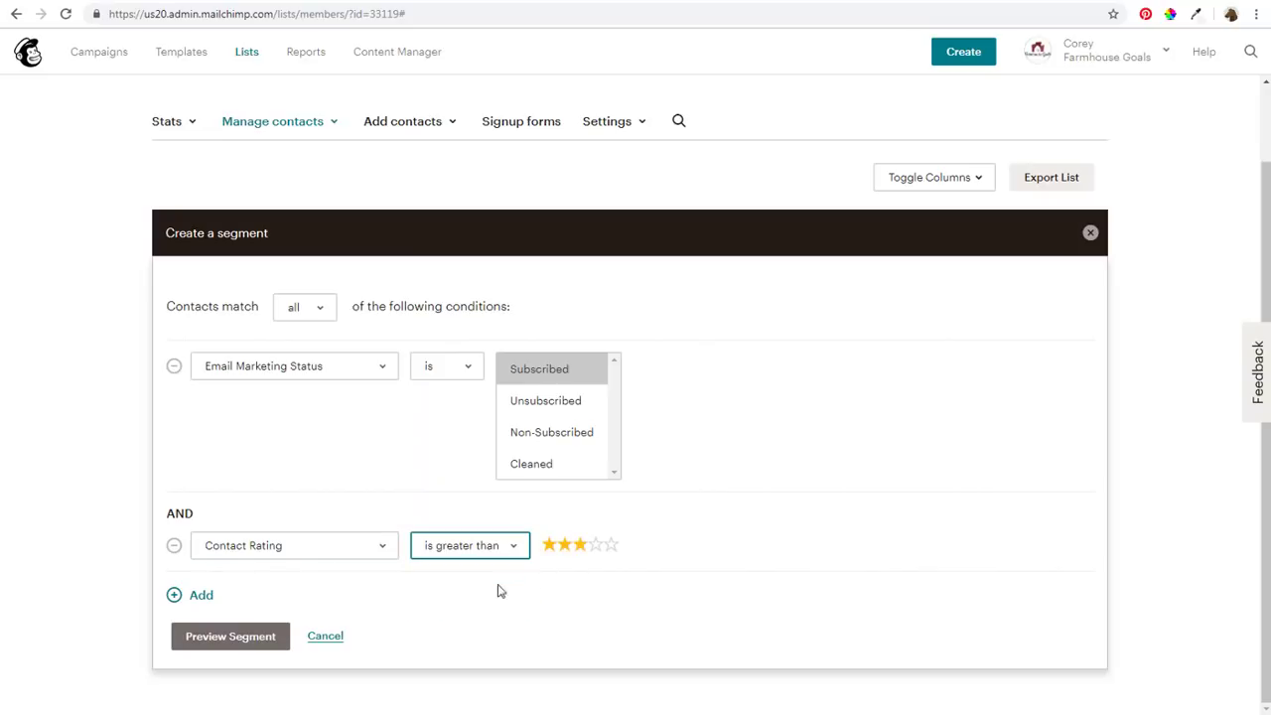
pyautogui.click(582, 548)
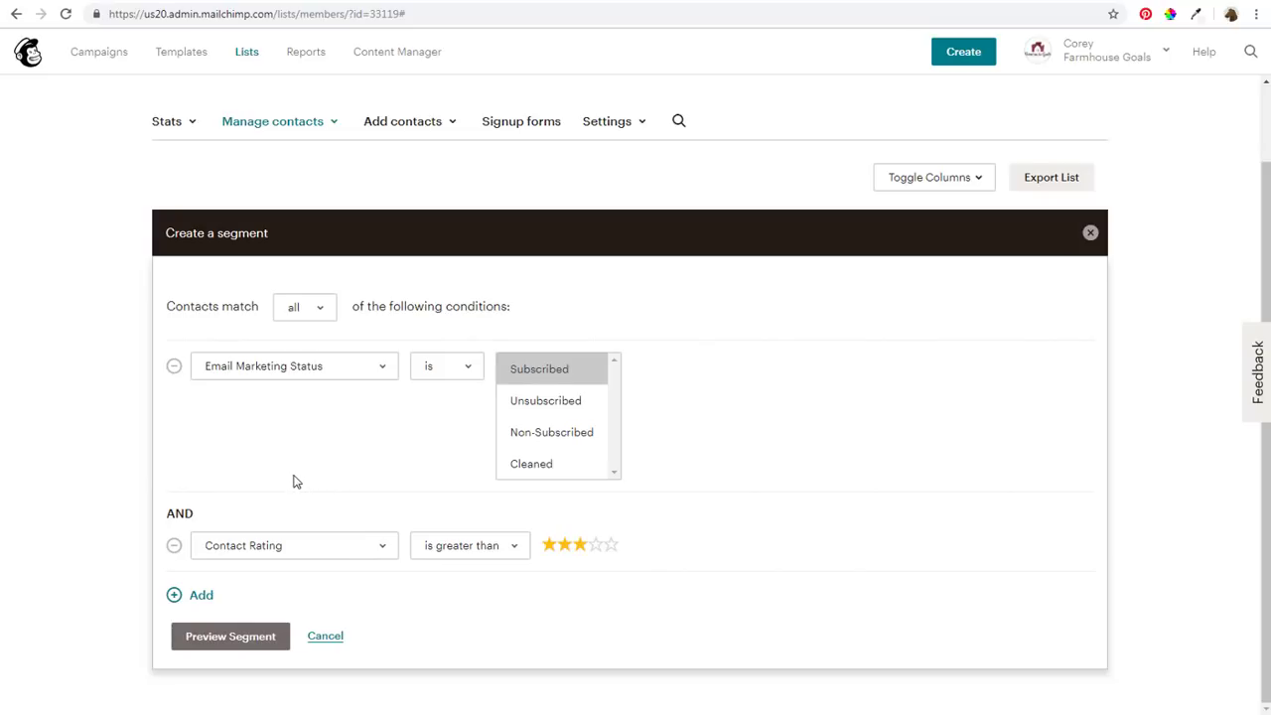
pyautogui.click(613, 549)
# Switch the second condition to Conversations Activity, review the Last 5 Campaigns range, then cancel the segment
pyautogui.click(383, 554)
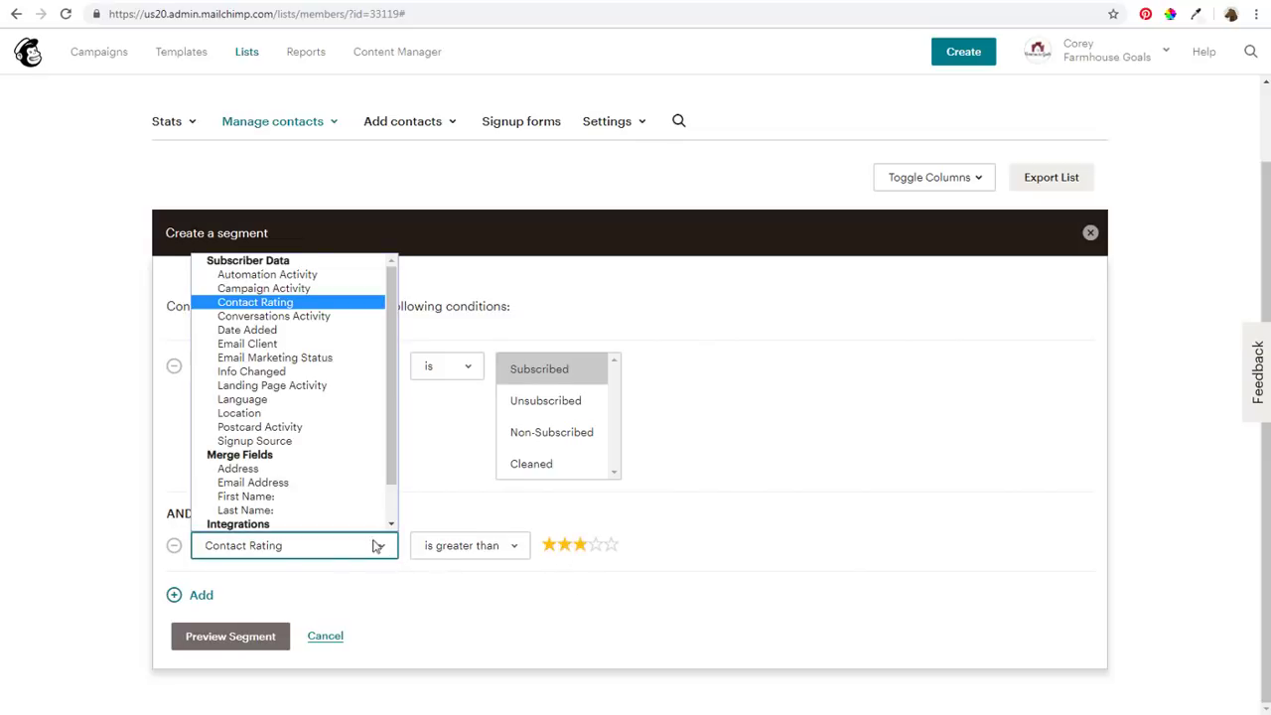
pyautogui.click(256, 315)
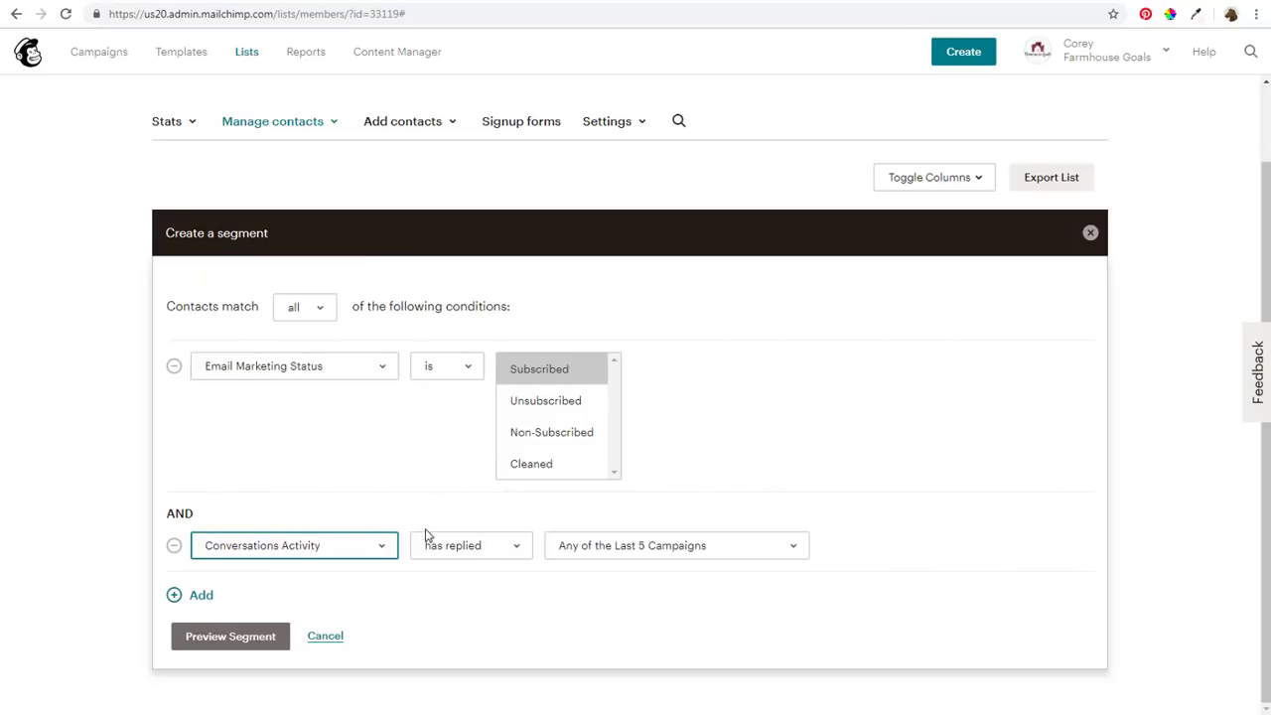
pyautogui.click(596, 556)
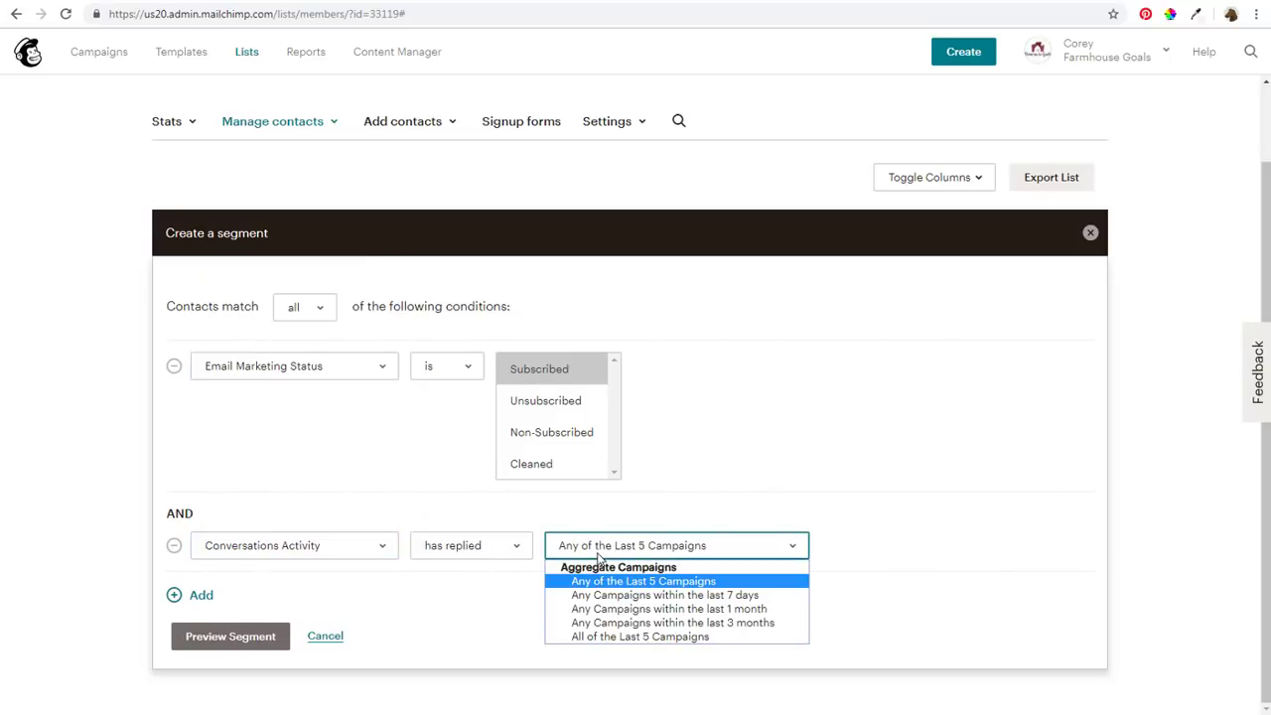
pyautogui.click(634, 586)
pyautogui.click(634, 586)
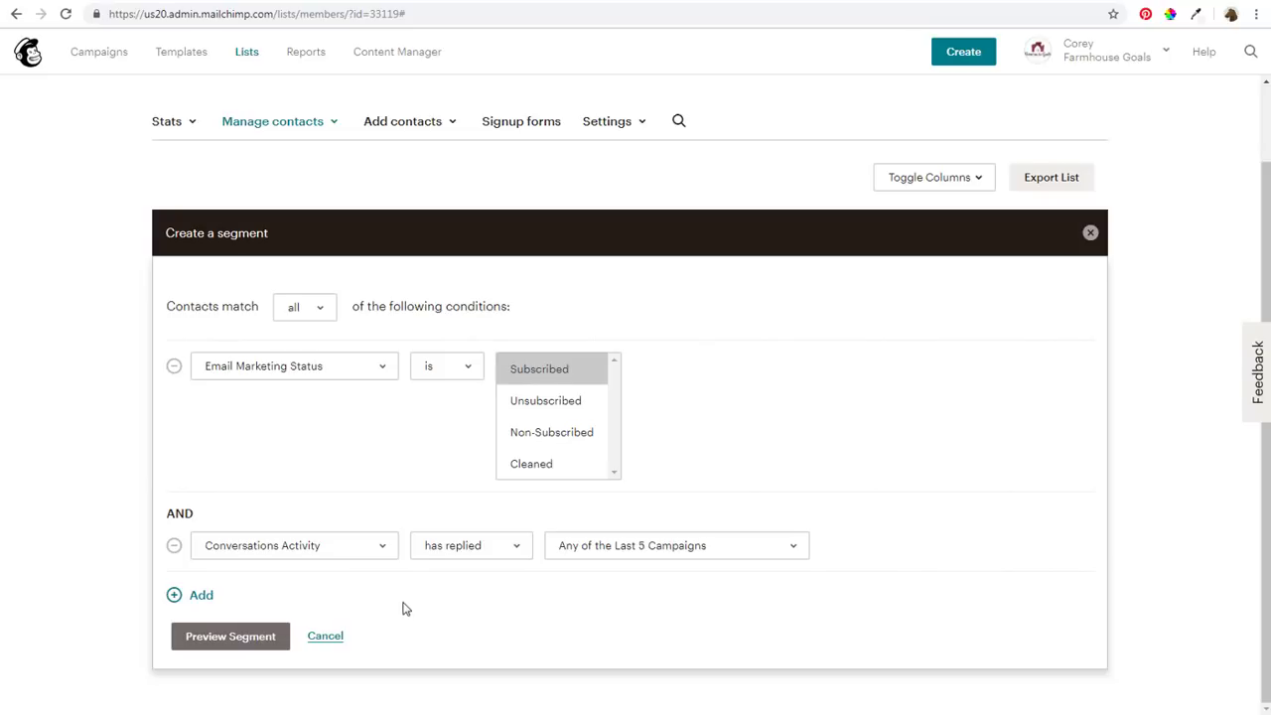
pyautogui.click(329, 637)
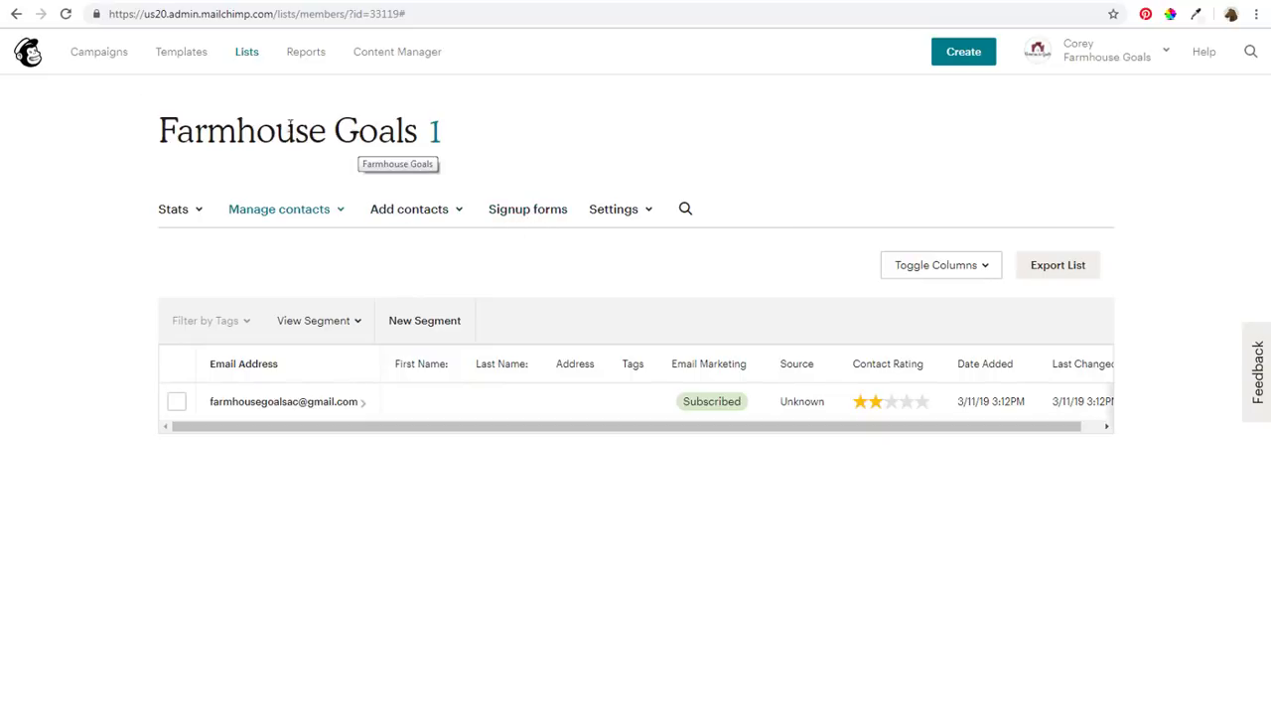
# Reopen the 'Farmhouse Goals Opening Emails' draft from the Campaigns overview for editing
pyautogui.click(99, 60)
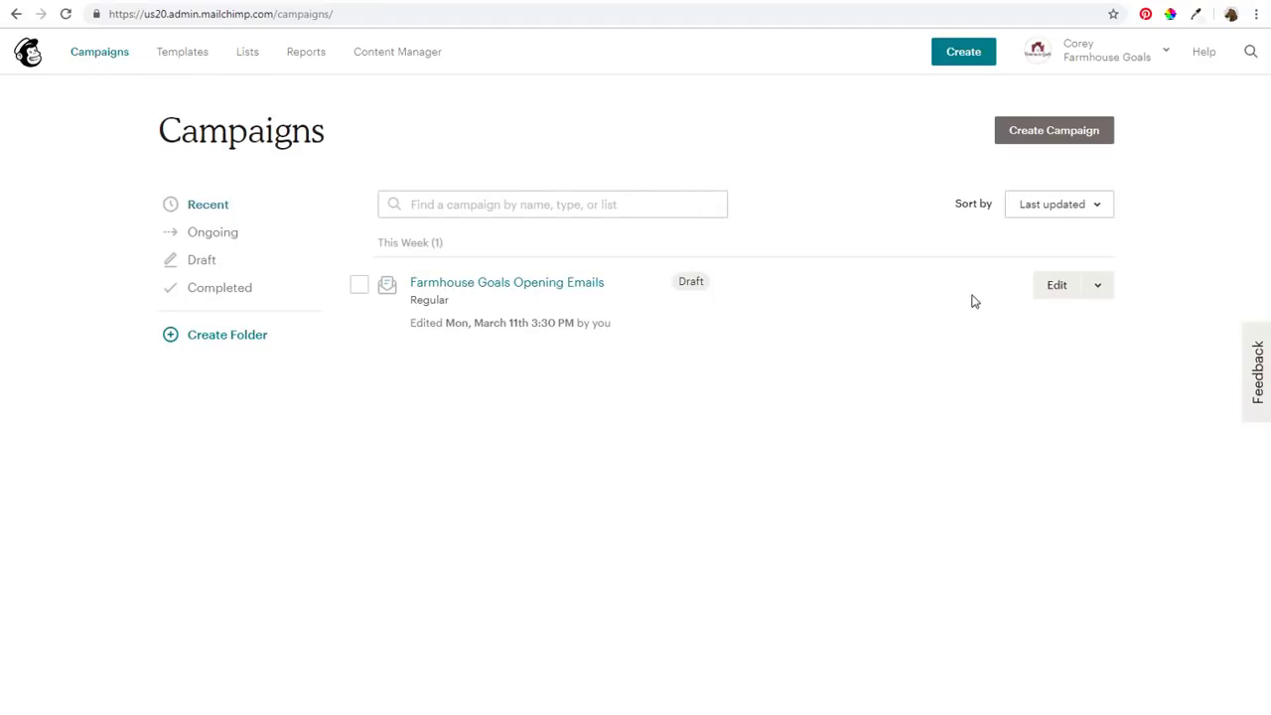
pyautogui.click(1053, 291)
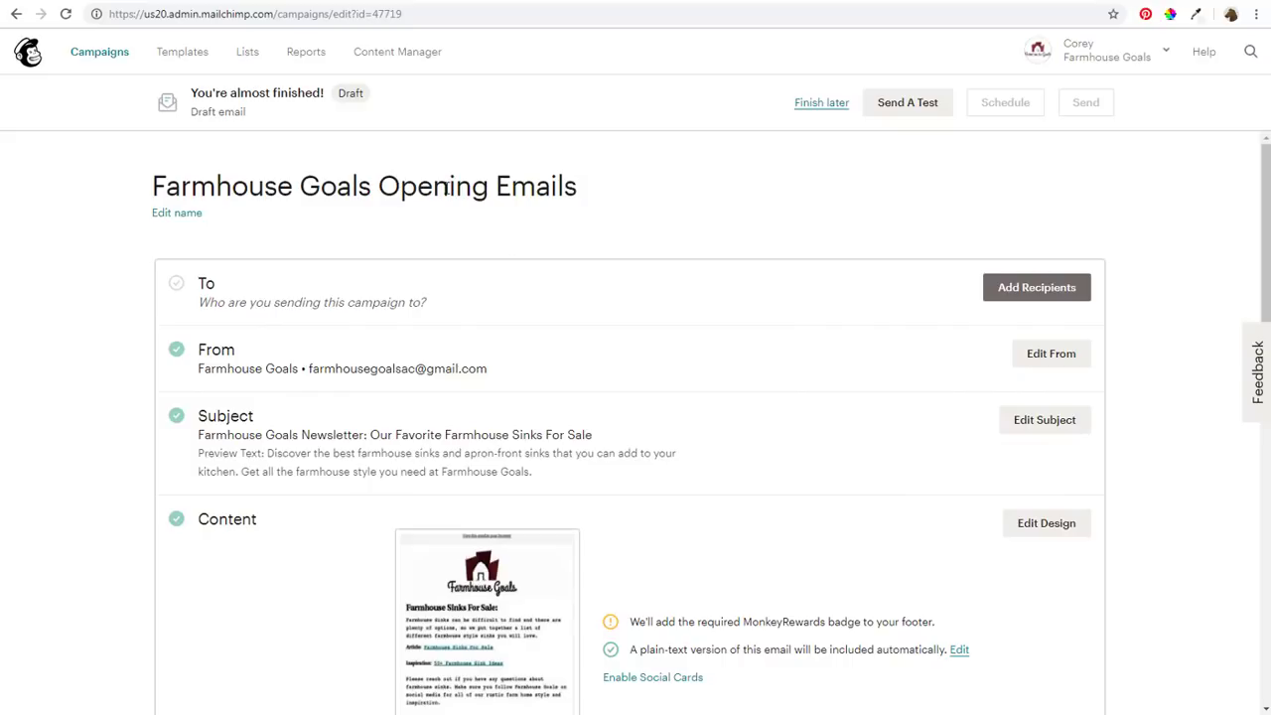
# Set the campaign recipients to 'All subscribers on list' for the Farmhouse Goals list and save
pyautogui.click(1018, 286)
pyautogui.click(518, 357)
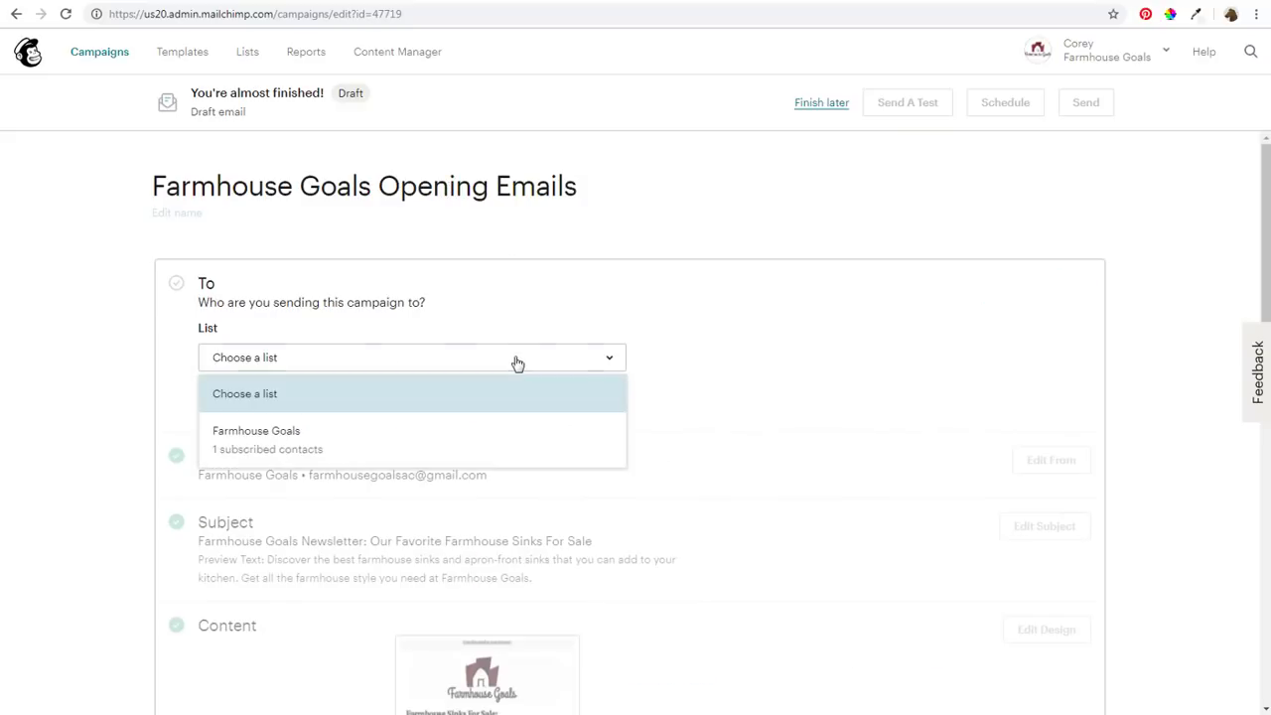
pyautogui.click(331, 449)
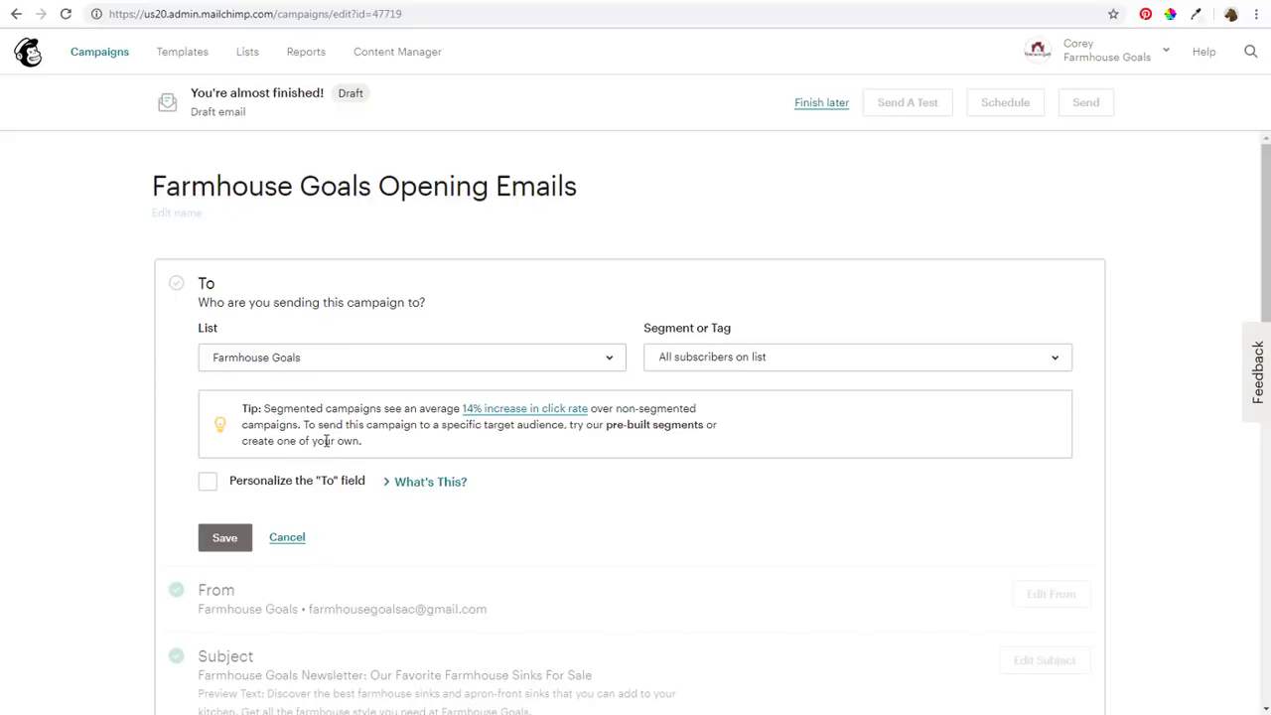
pyautogui.click(697, 357)
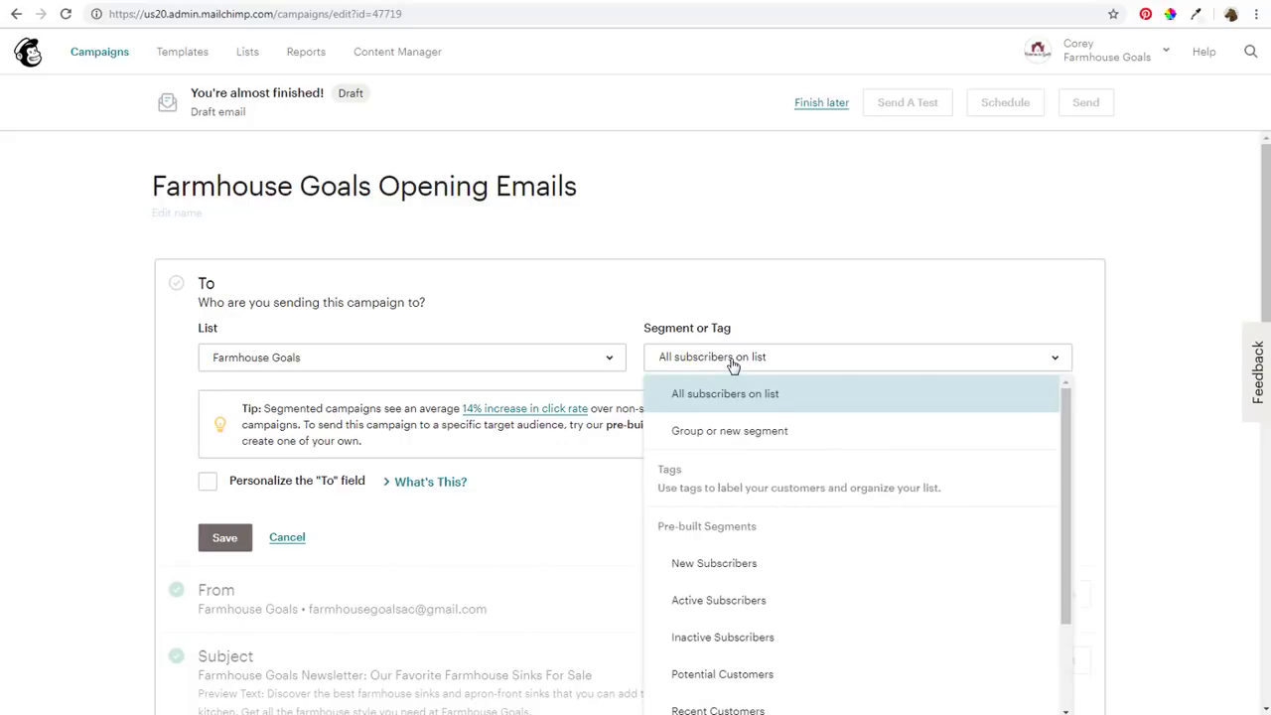
pyautogui.scroll(-2, 789, 570)
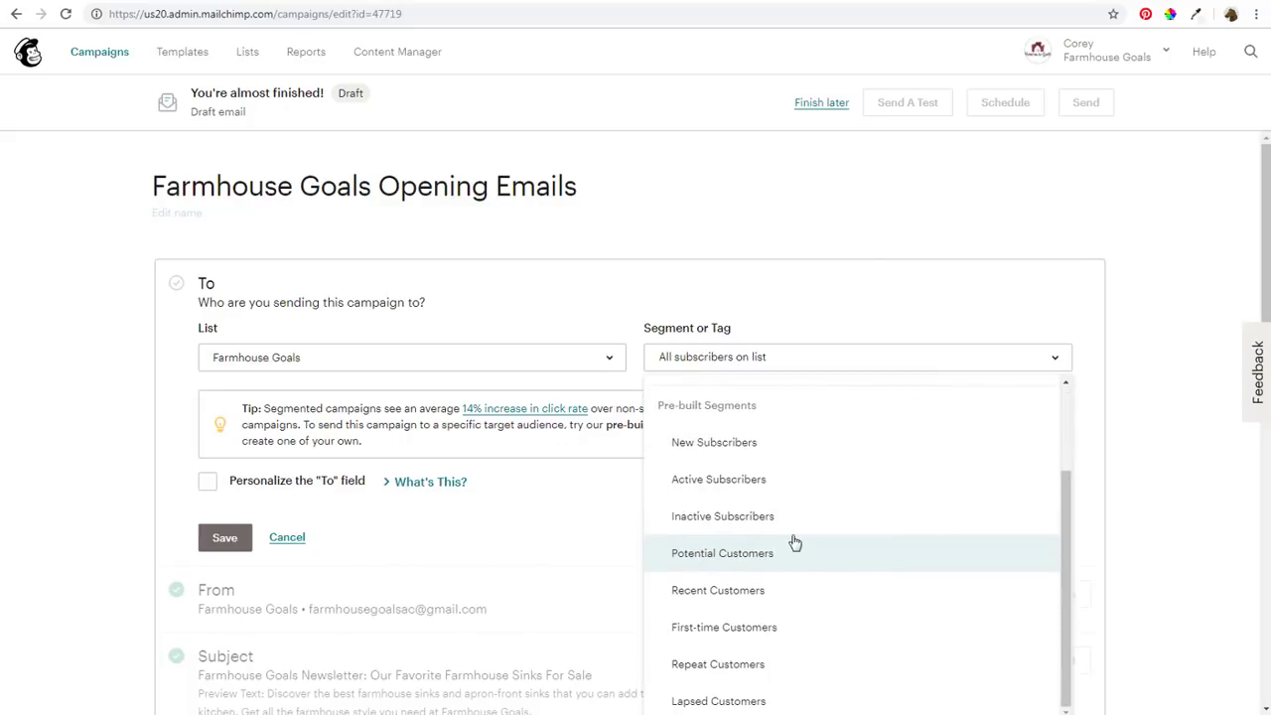
pyautogui.scroll(2, 800, 556)
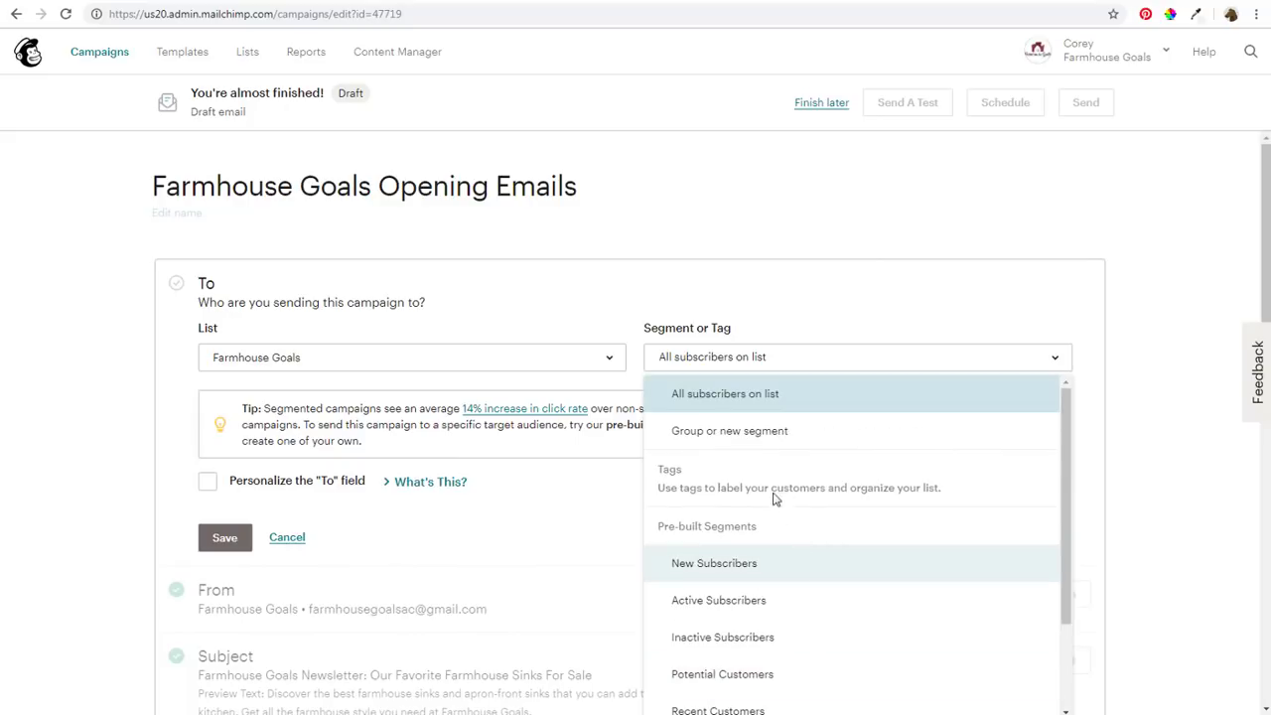
pyautogui.click(698, 397)
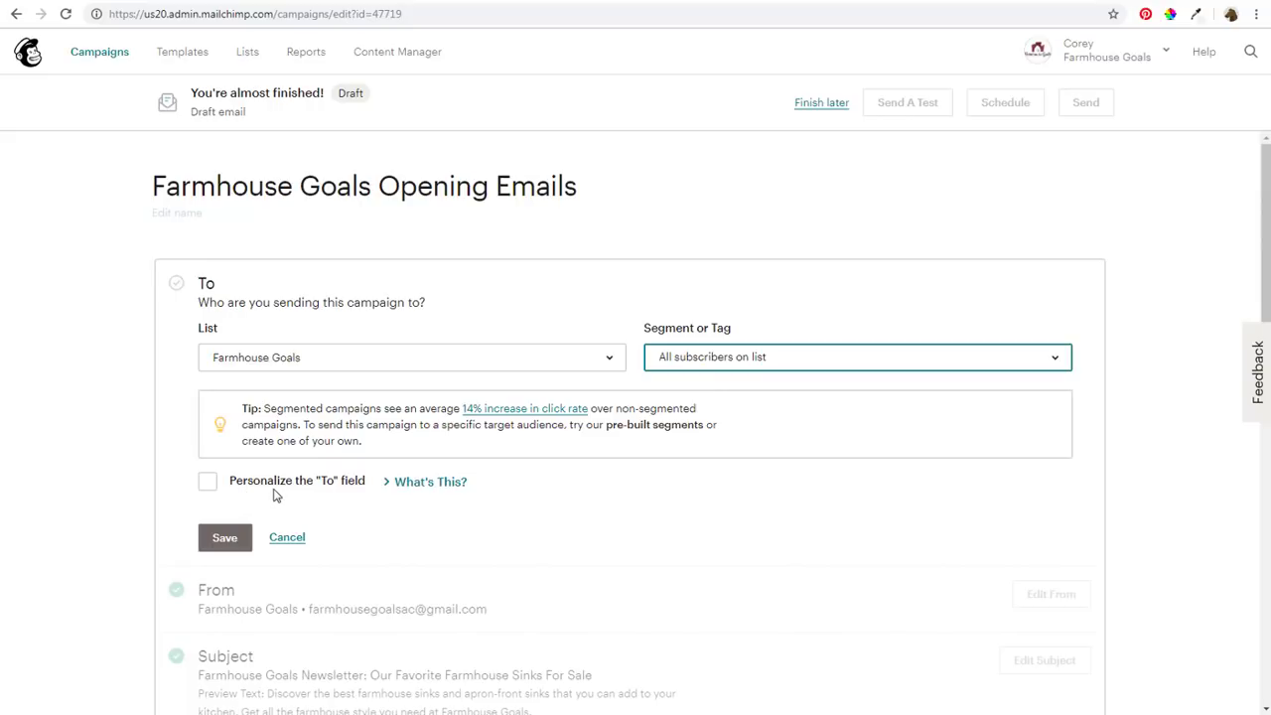
pyautogui.click(227, 541)
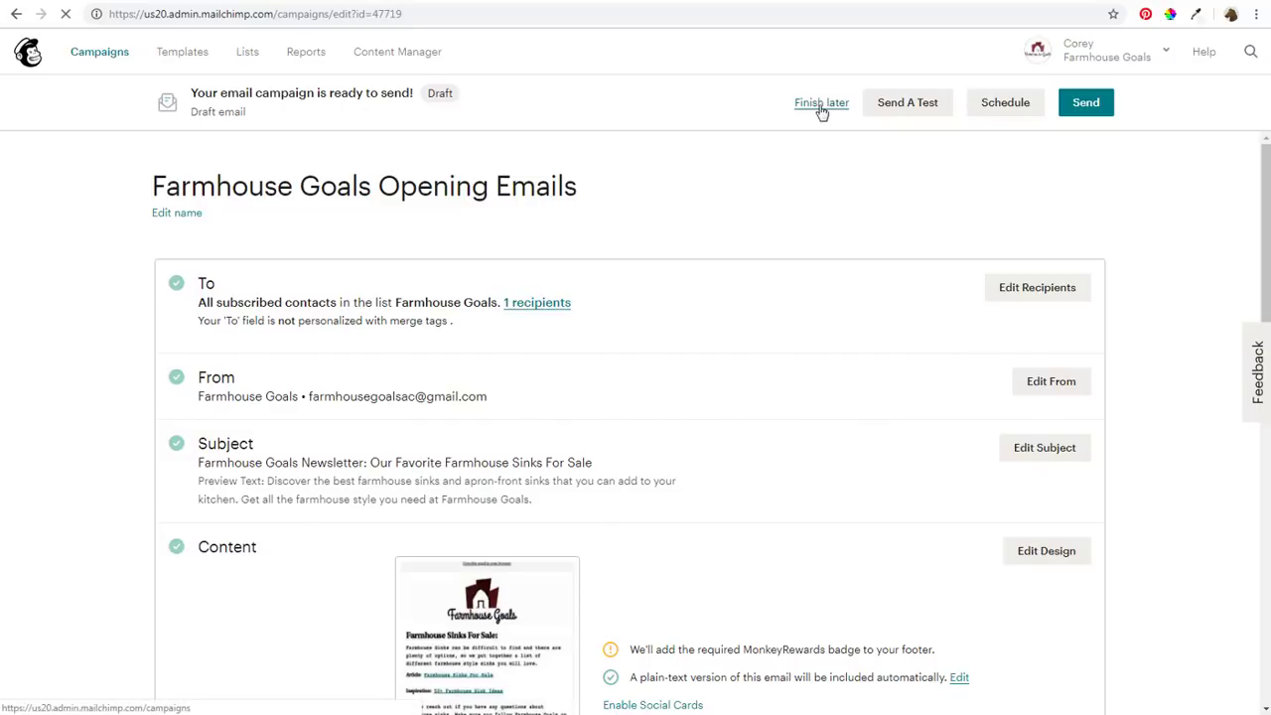
# Go from Lists to the Farmhouse Goals list's Signup forms page
pyautogui.click(248, 53)
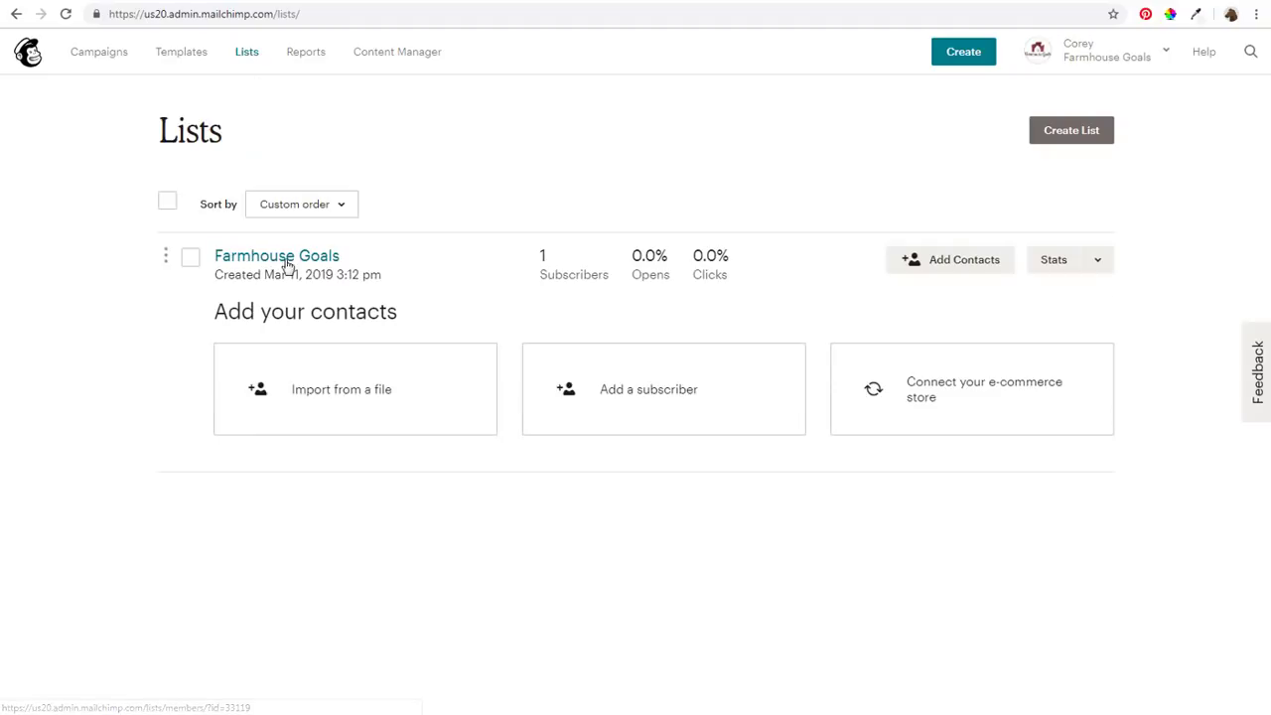
pyautogui.click(288, 261)
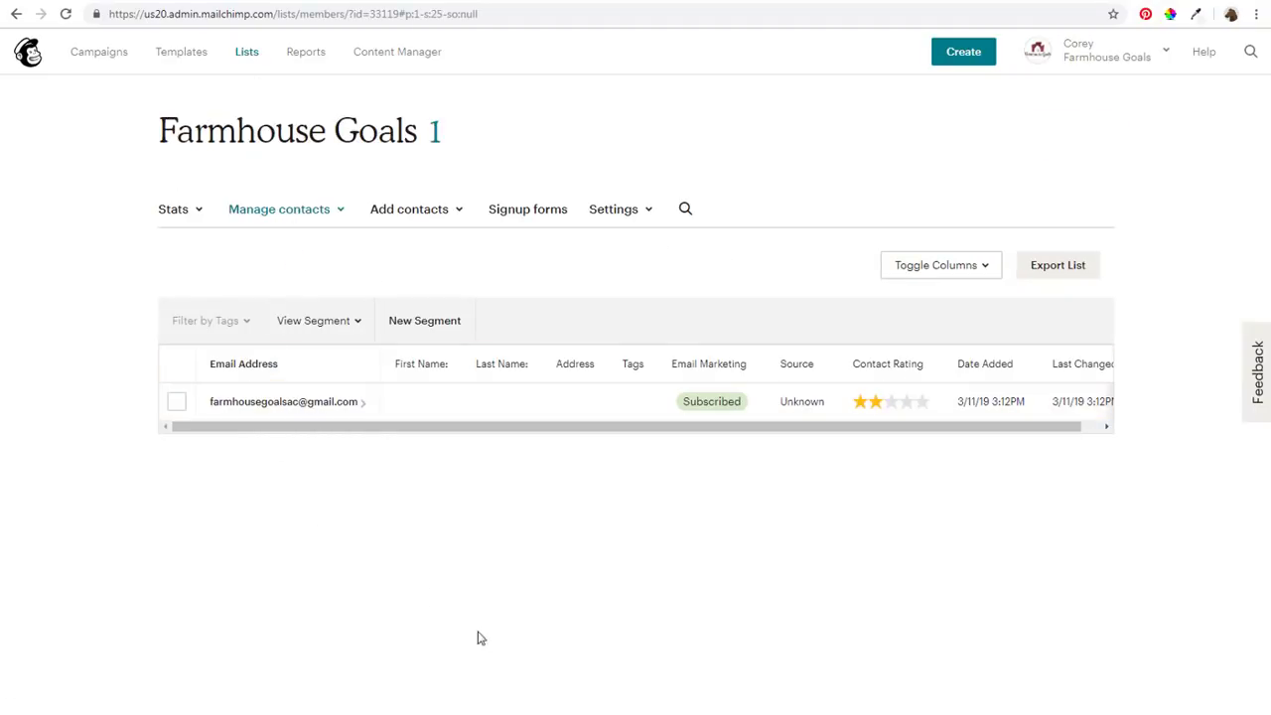
pyautogui.click(535, 220)
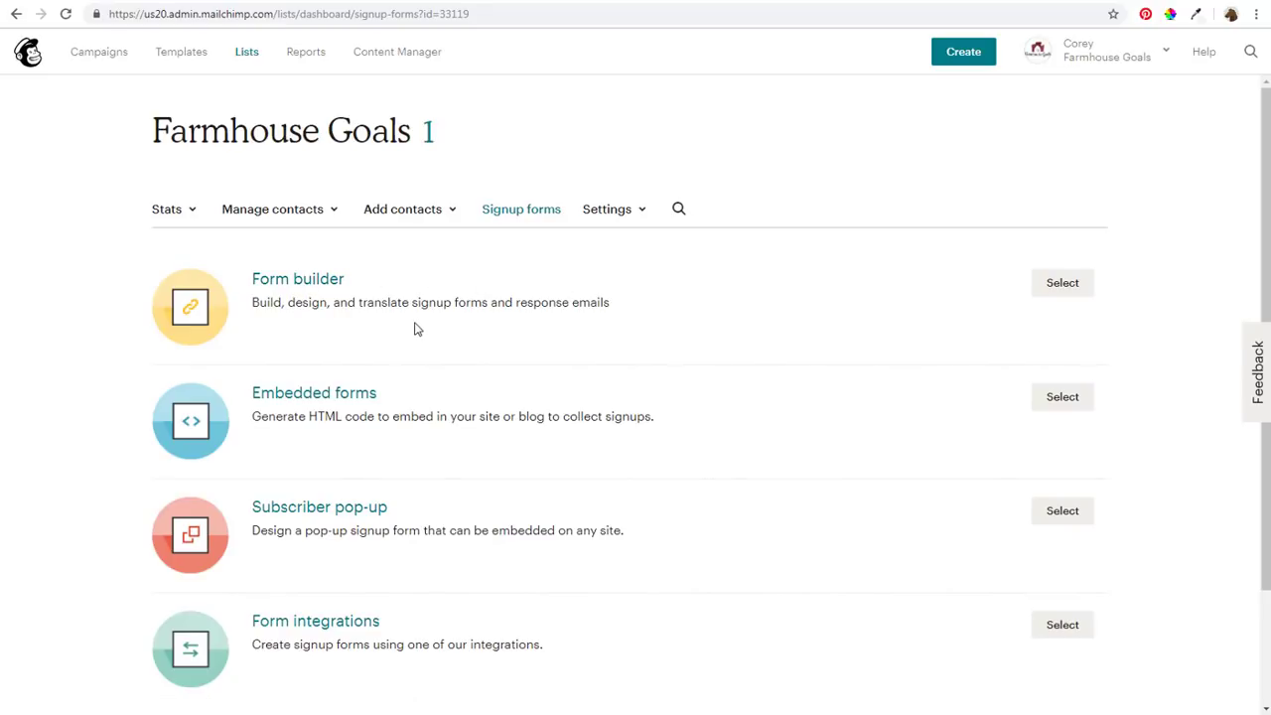
pyautogui.click(1068, 287)
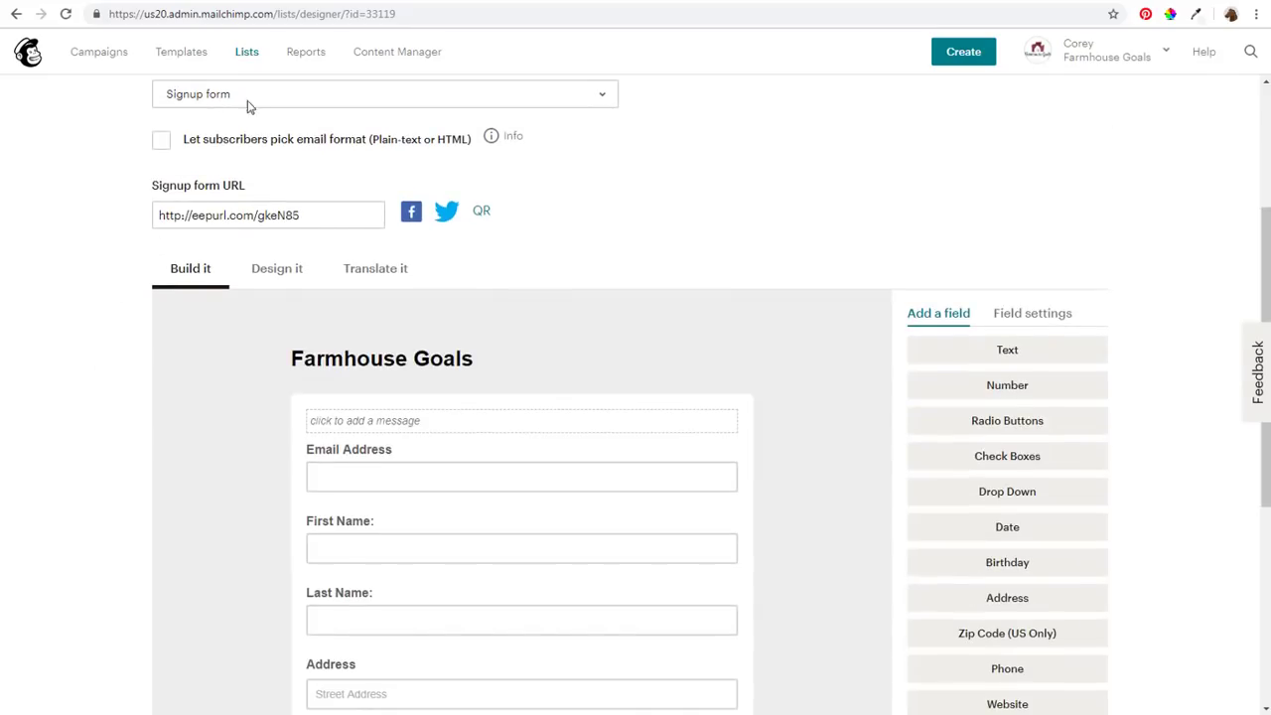
pyautogui.scroll(-3, 229, 368)
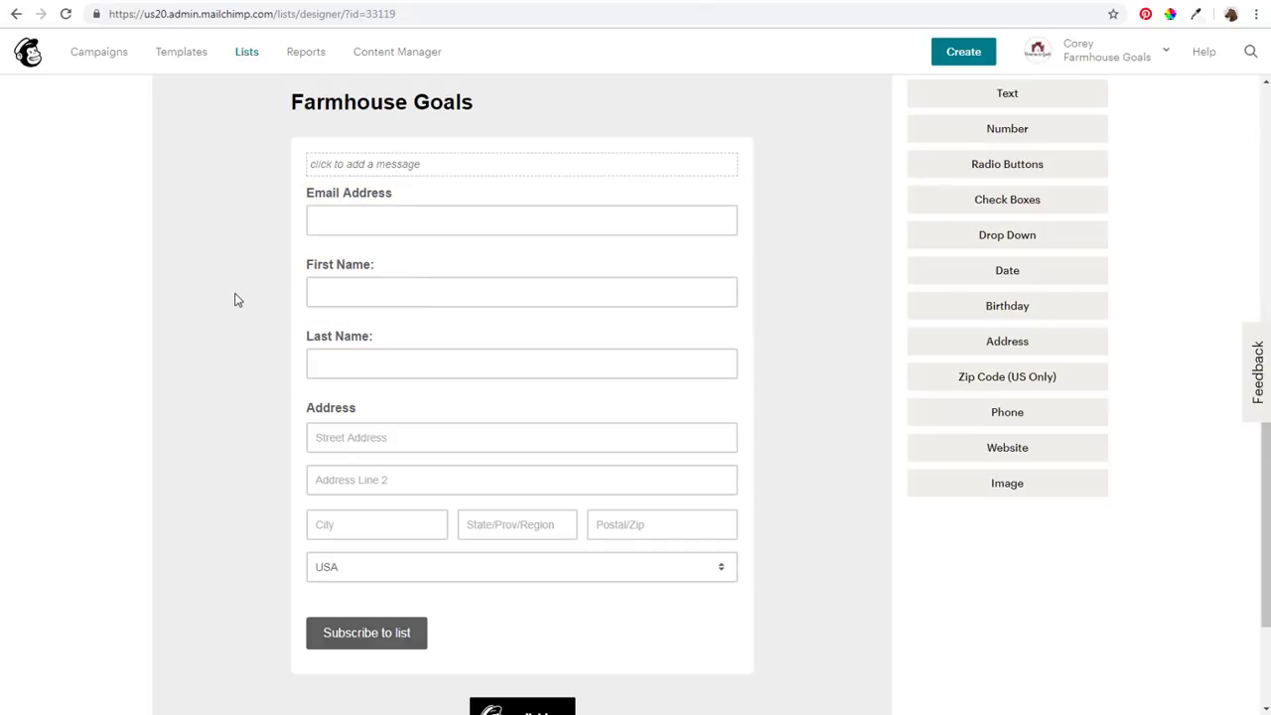
pyautogui.scroll(1, 245, 293)
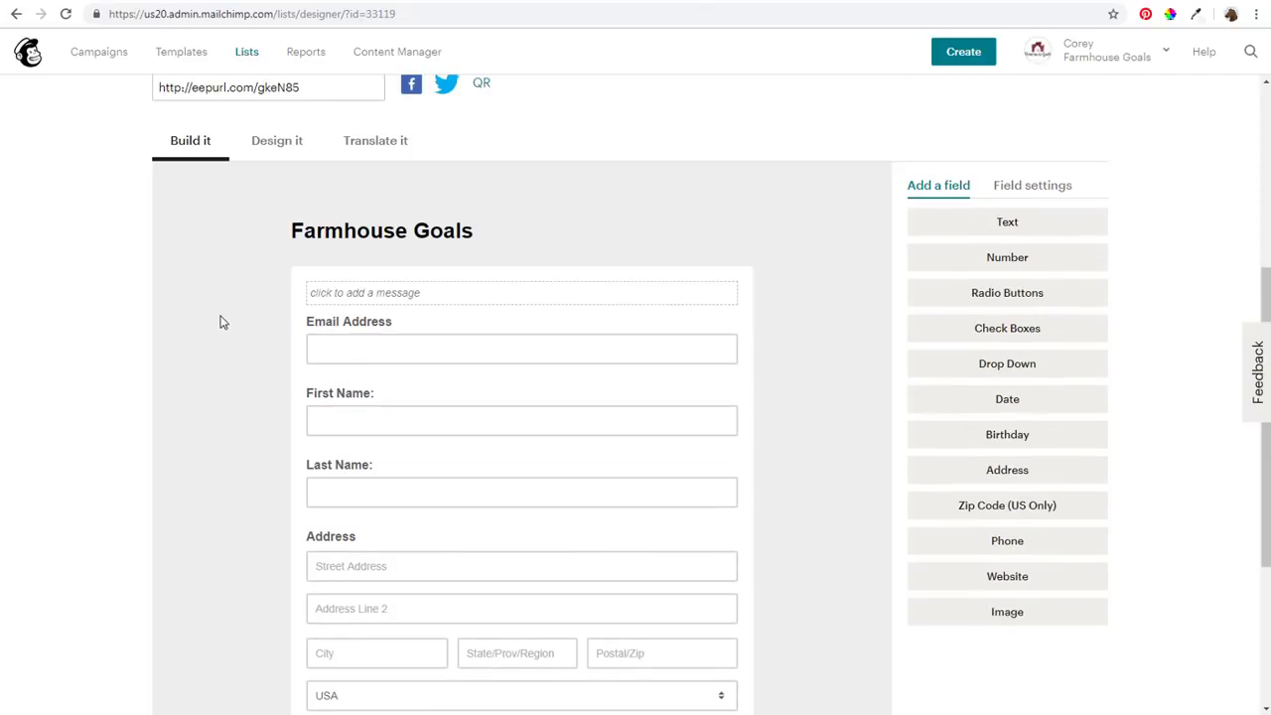
pyautogui.scroll(-1, 219, 327)
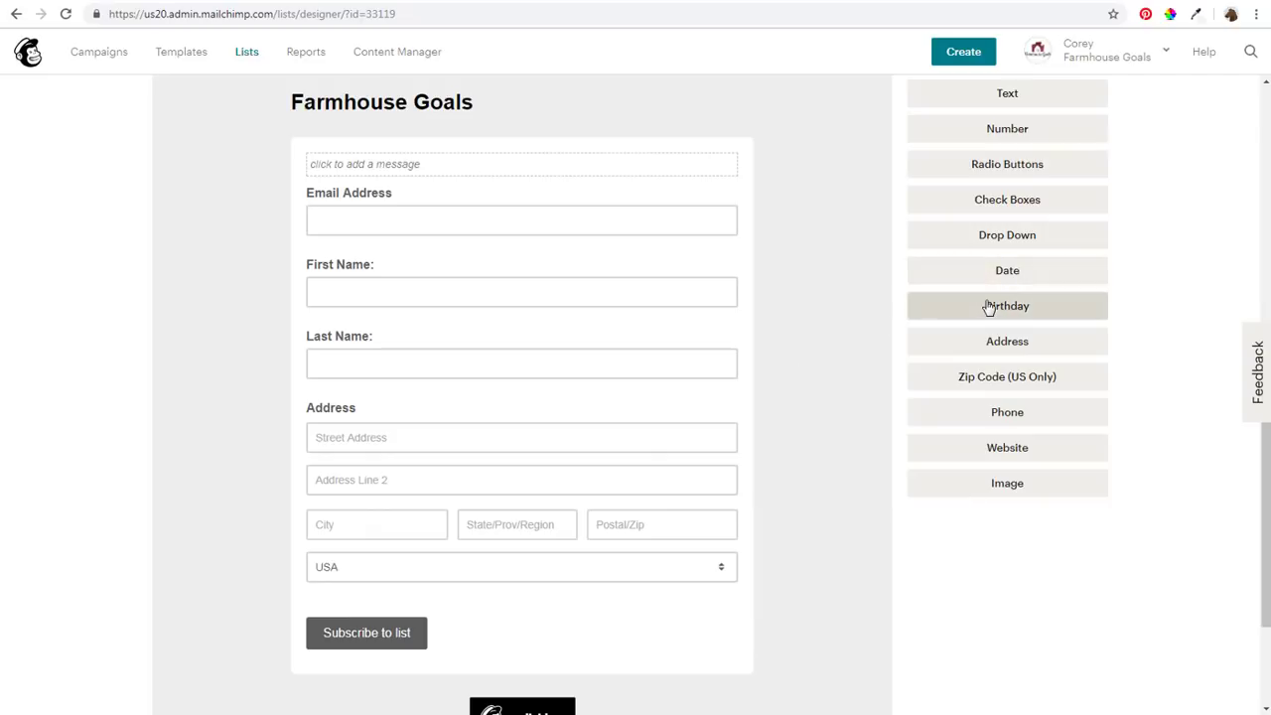
# Add an MM / DD Birthday field, relabel it 'Enter Your Birthday', and save the field
pyautogui.click(1028, 314)
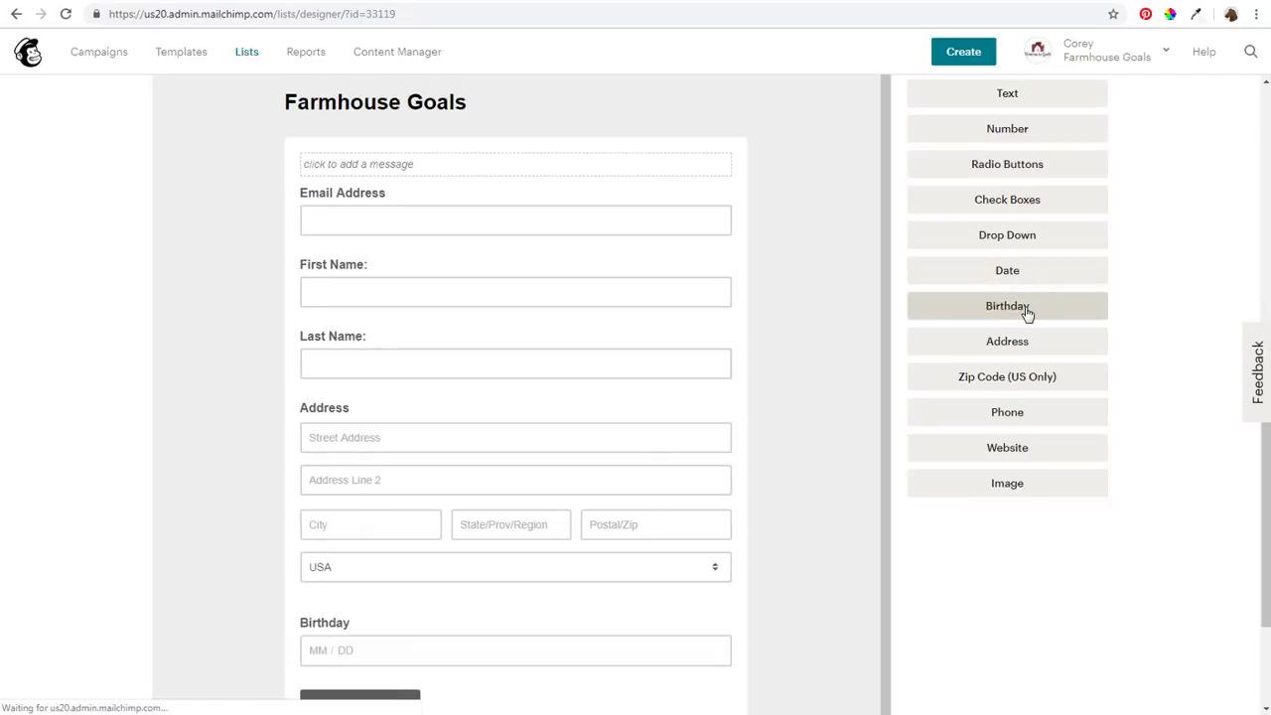
pyautogui.scroll(-2, 810, 440)
pyautogui.scroll(-4, 810, 441)
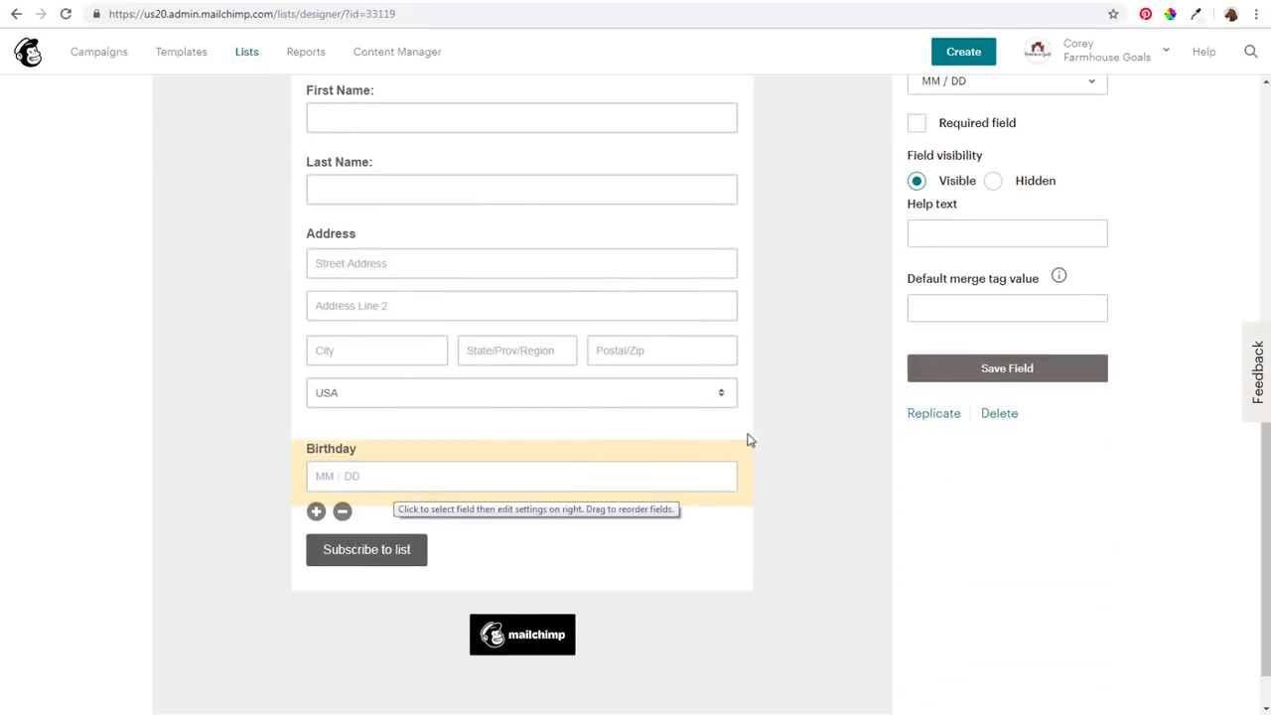
pyautogui.scroll(3, 748, 440)
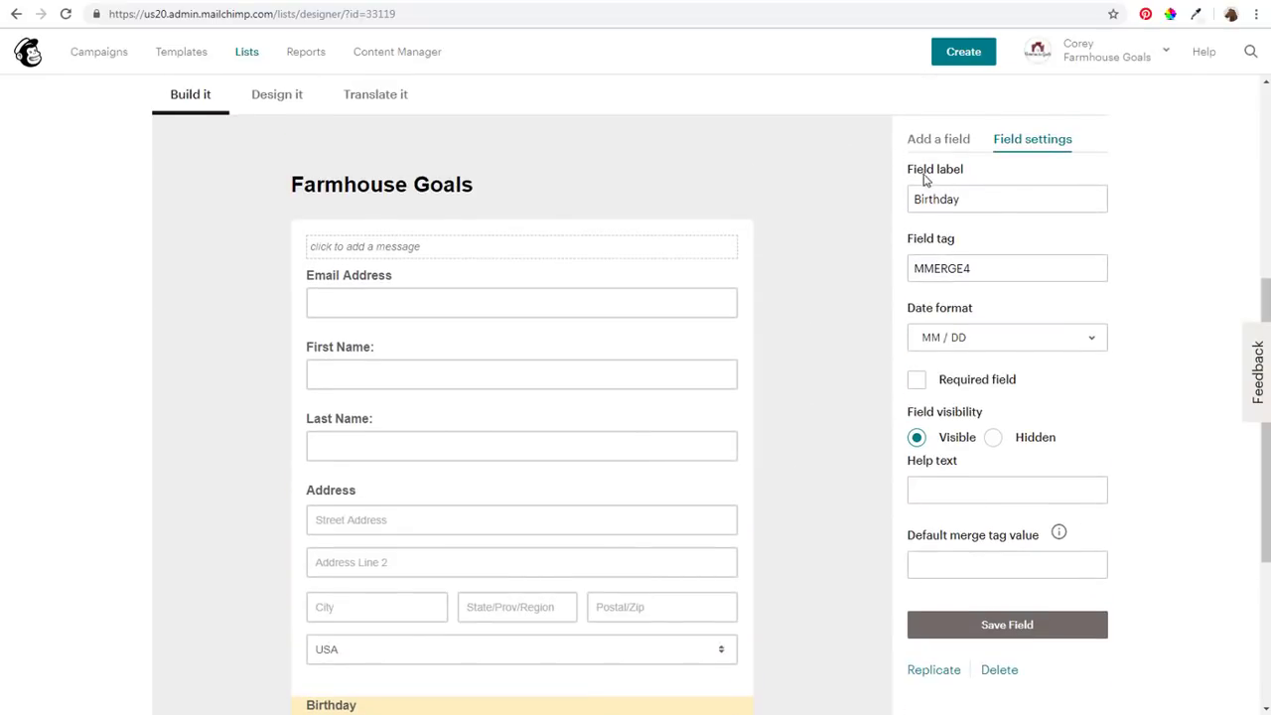
pyautogui.moveTo(962, 207); pyautogui.dragTo(831, 203)
pyautogui.click(910, 196)
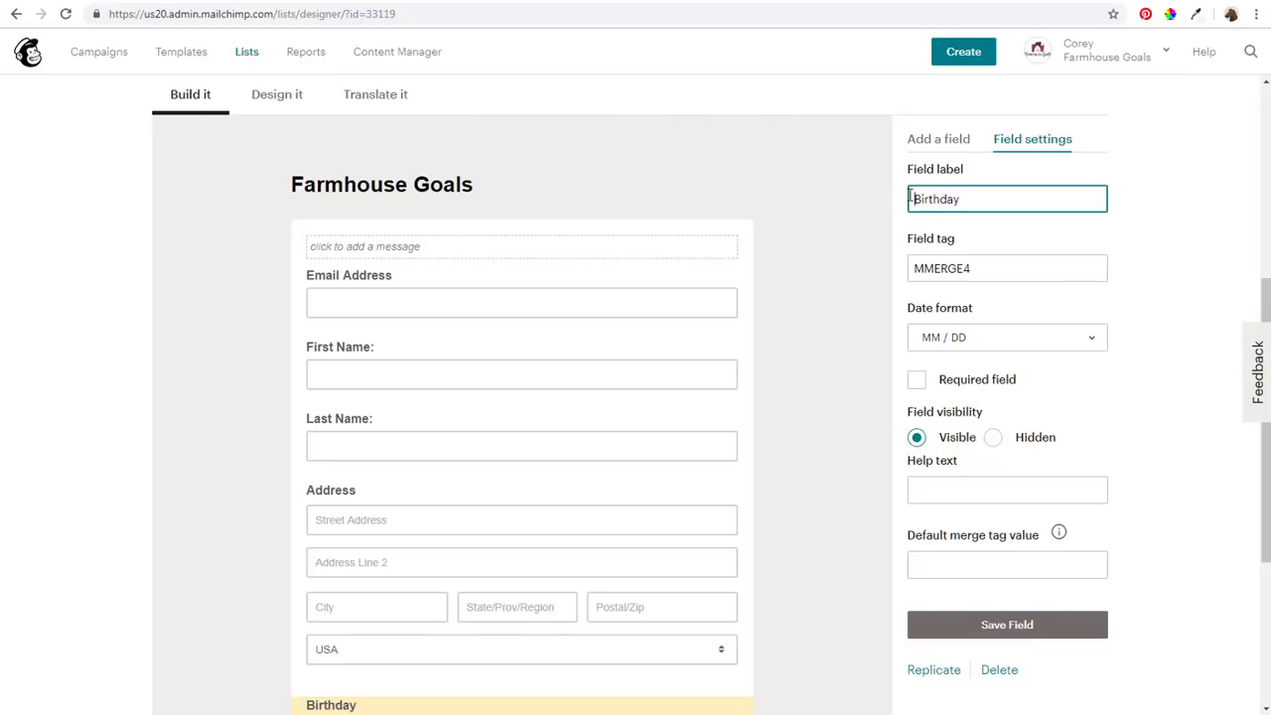
pyautogui.write('Enter Your')
pyautogui.click(824, 285)
pyautogui.scroll(-3, 814, 298)
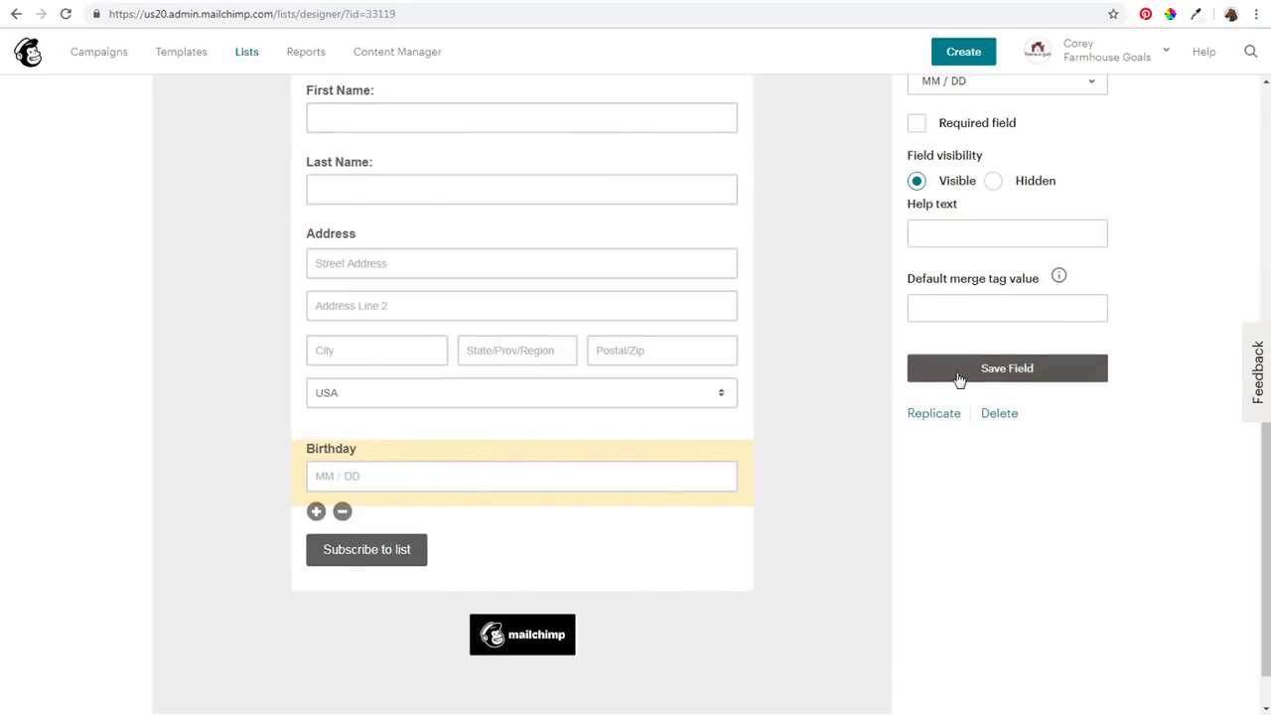
pyautogui.click(959, 374)
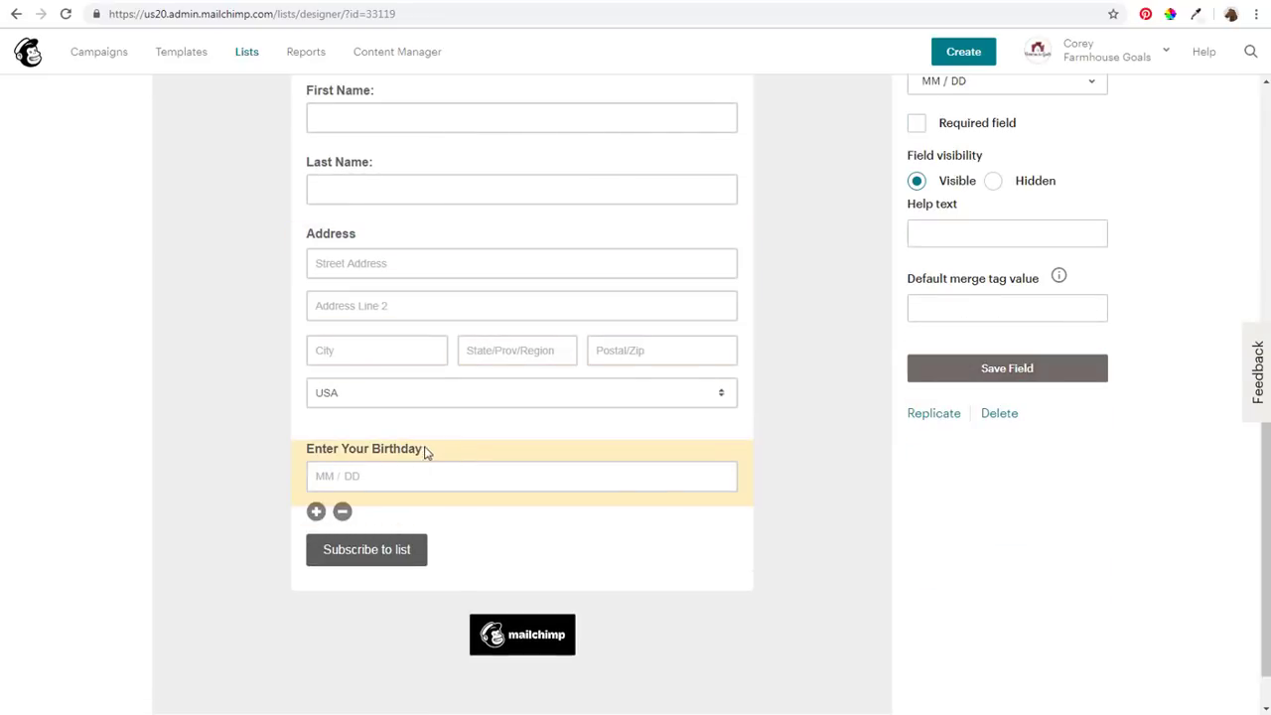
pyautogui.scroll(2, 860, 298)
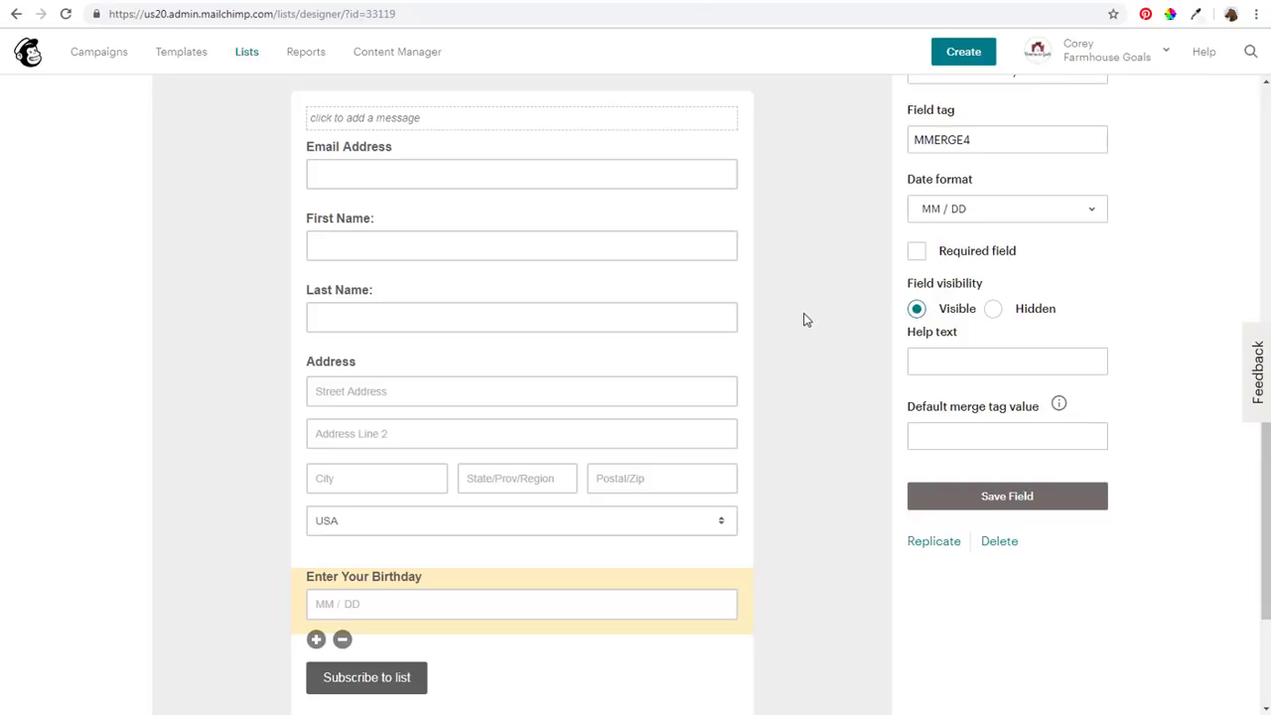
pyautogui.scroll(3, 757, 321)
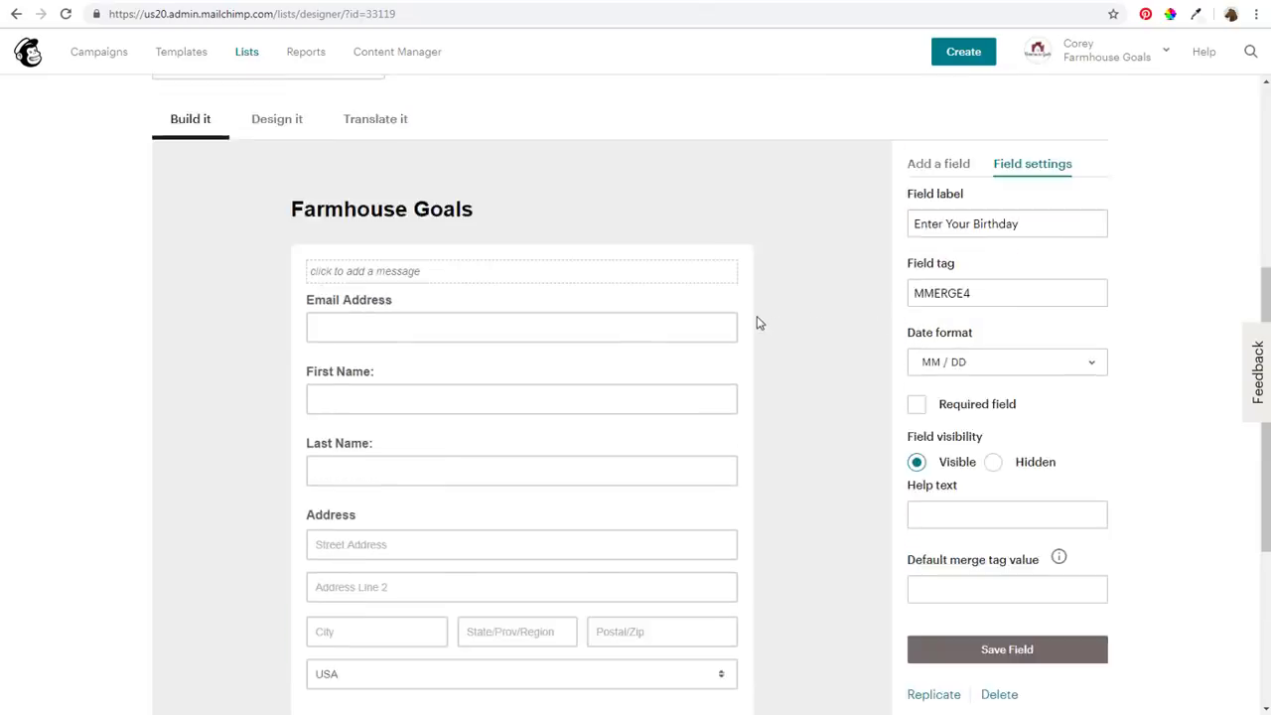
pyautogui.scroll(2, 204, 167)
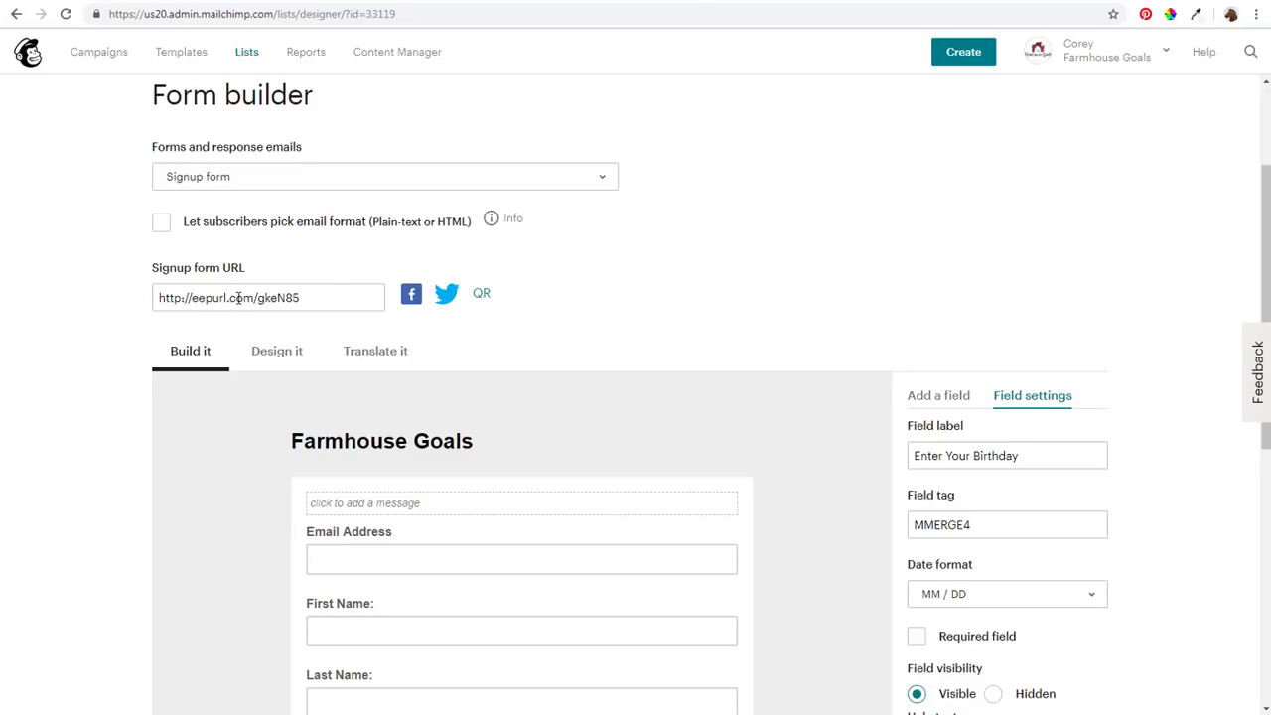
# Copy the signup form URL and load the live form in a new browser tab
pyautogui.click(257, 298)
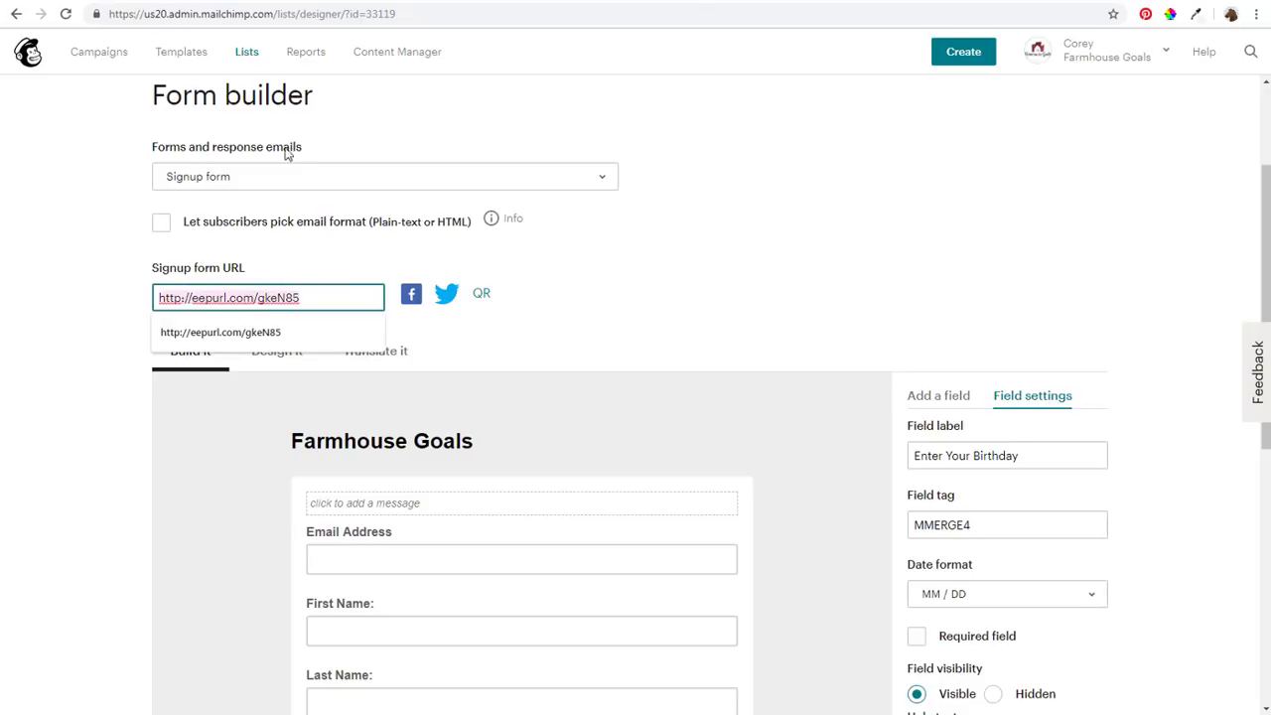
pyautogui.hotkey('ctrl', 'c')
pyautogui.hotkey('ctrl', 't')
pyautogui.hotkey('ctrl', 'v')
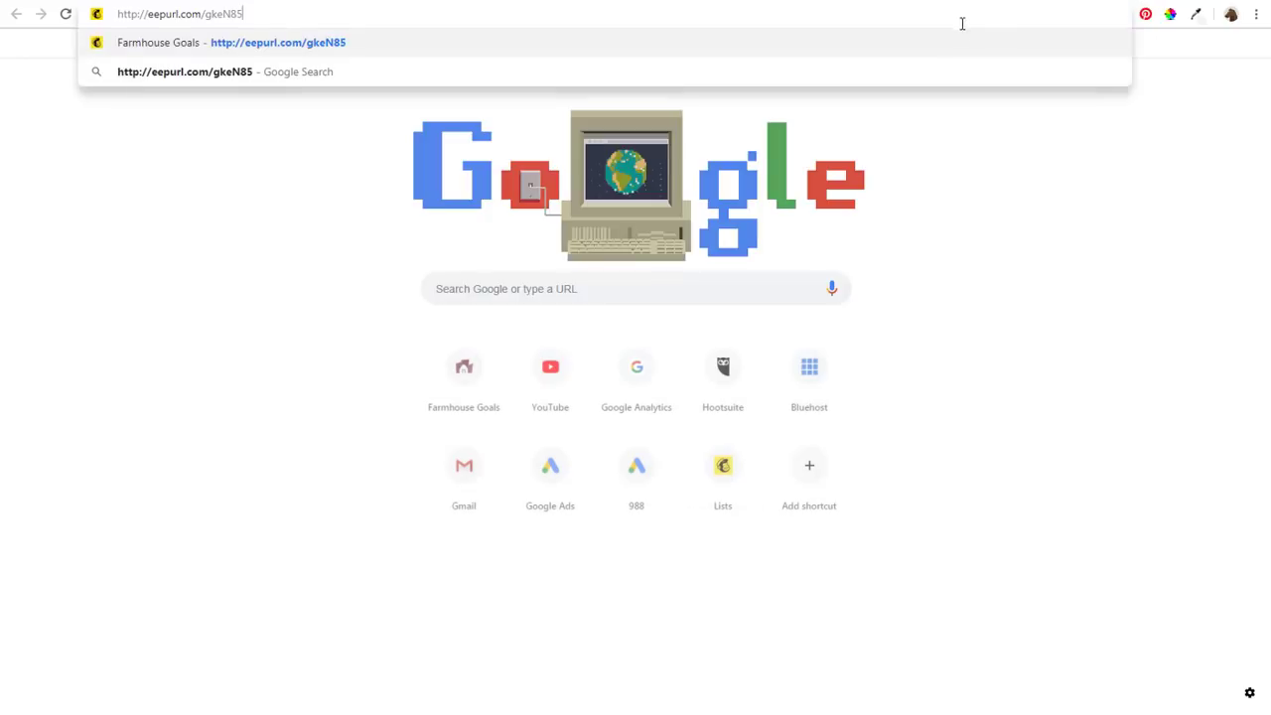
pyautogui.press('Return')
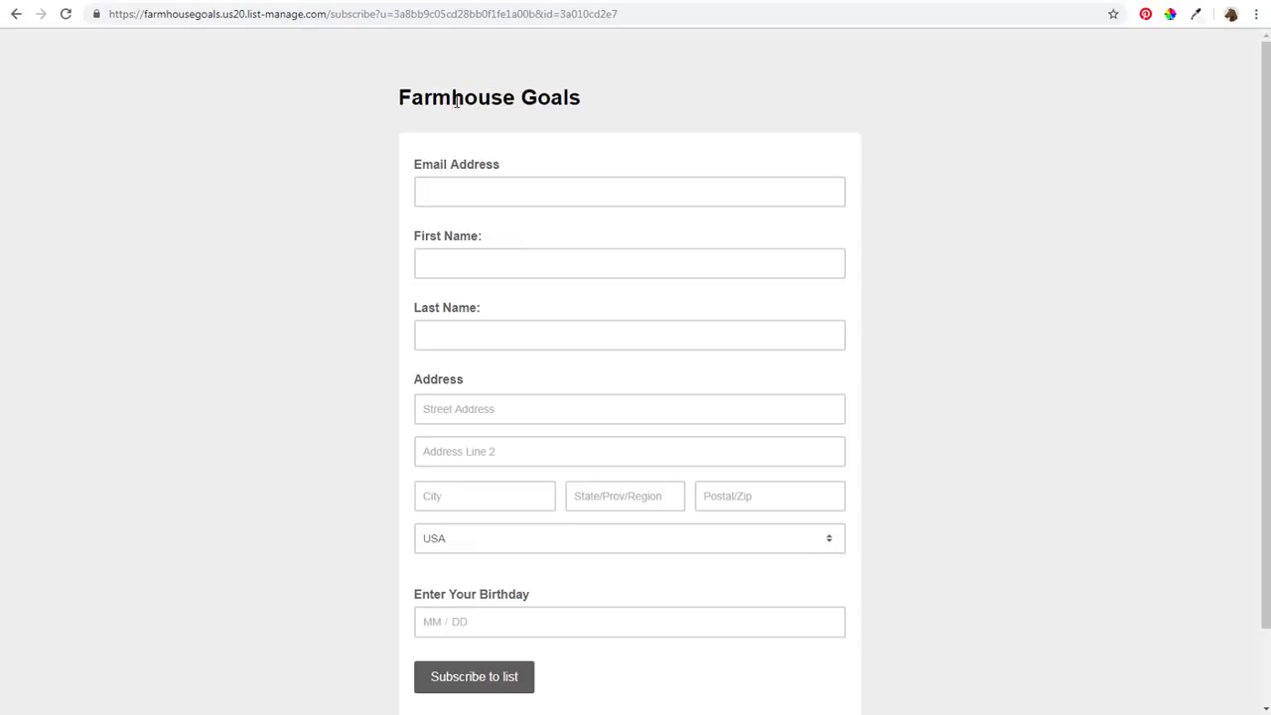
# Back in the form builder, start adding an intro message to the form
pyautogui.click(210, 1)
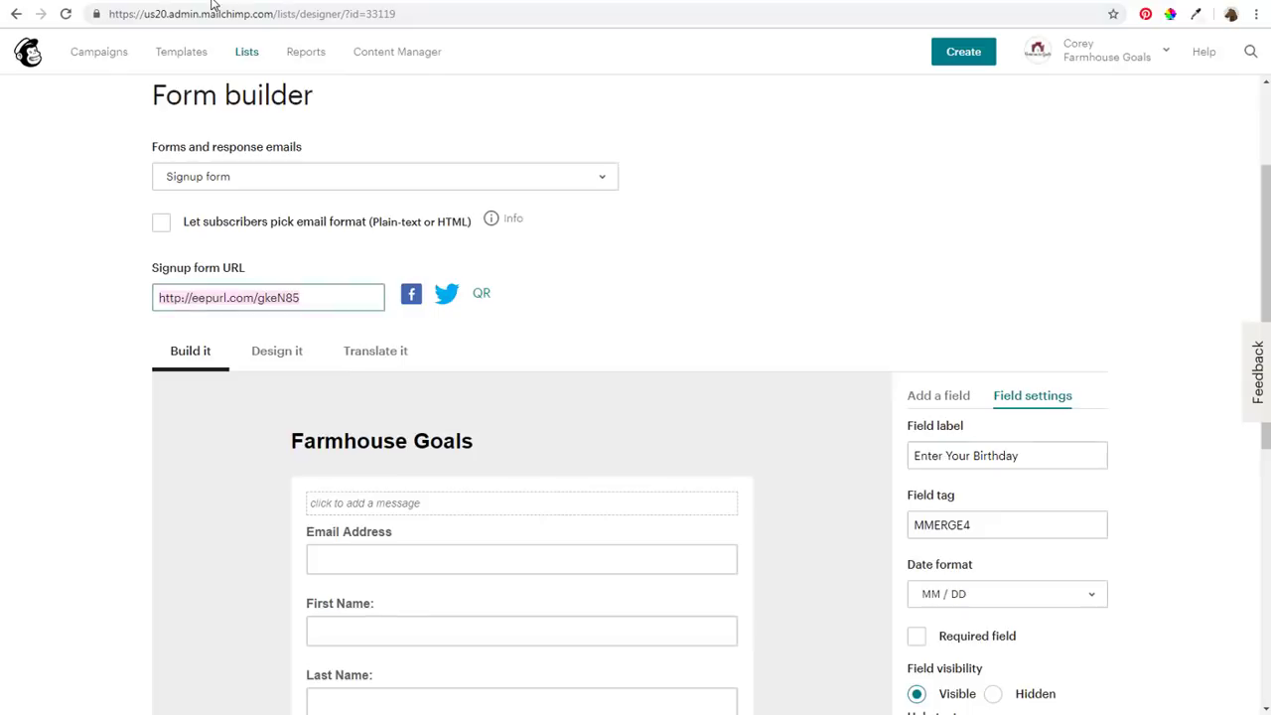
pyautogui.scroll(-3, 820, 427)
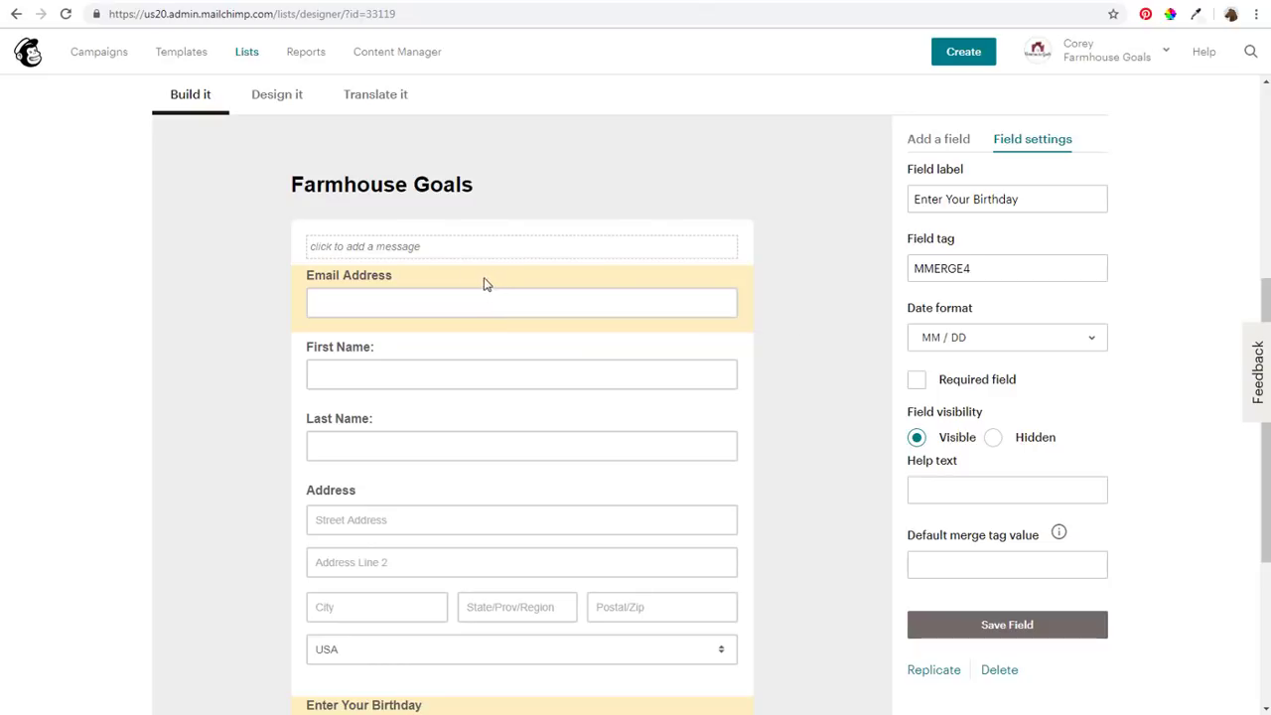
pyautogui.click(431, 258)
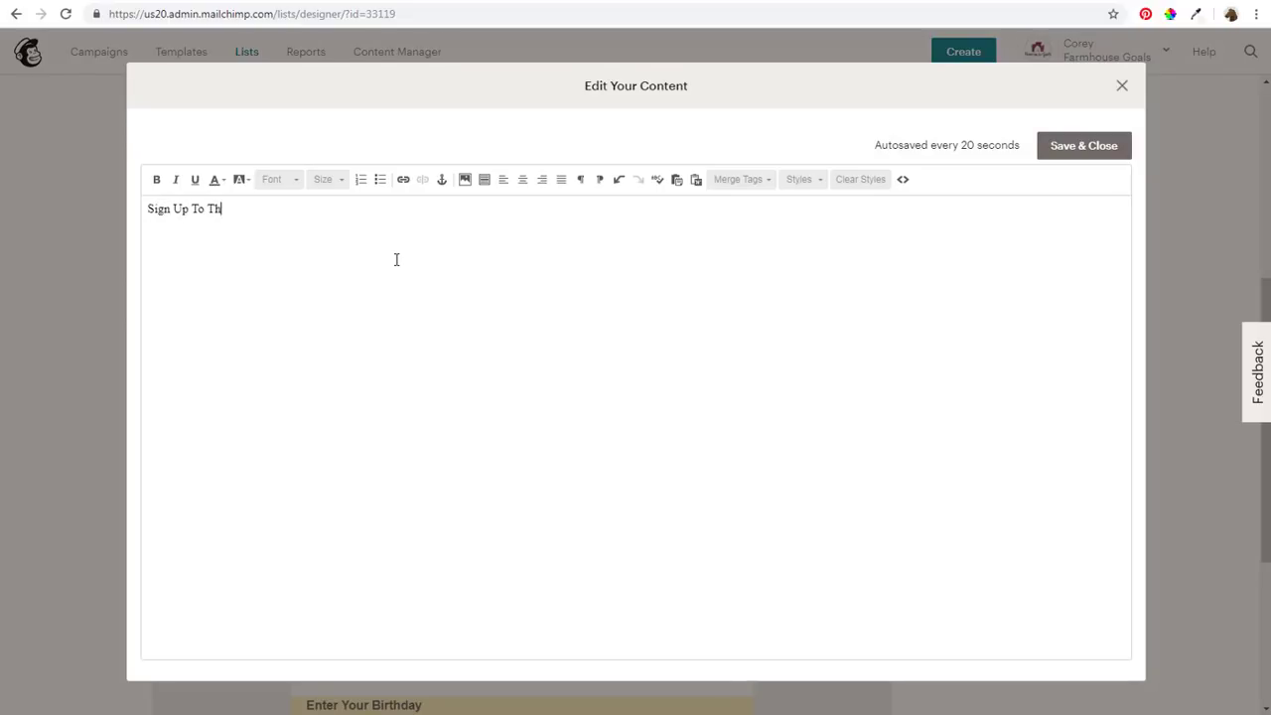
# Write the heading 'Sign Up To Our Email List:', make it bold at size 24, and save
pyautogui.write('Sign Up To Our Email List:')
pyautogui.moveTo(423, 219); pyautogui.dragTo(135, 214)
pyautogui.click(155, 179)
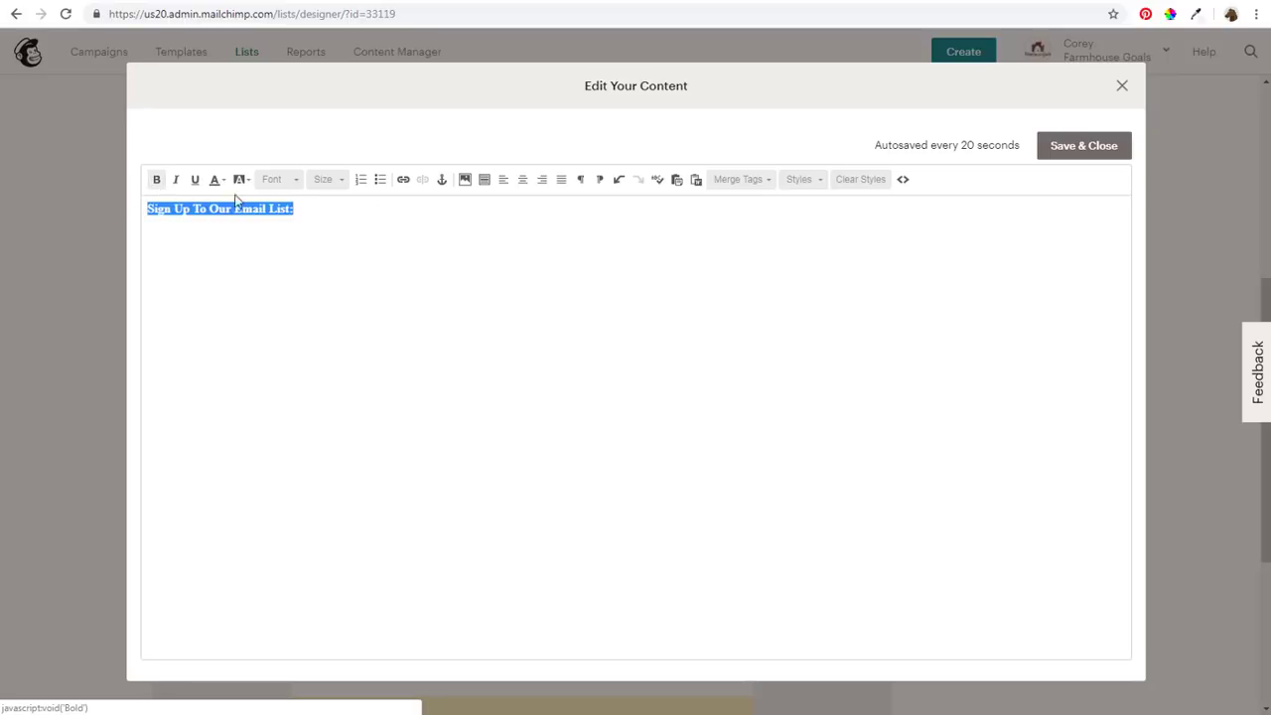
pyautogui.click(328, 179)
pyautogui.click(346, 291)
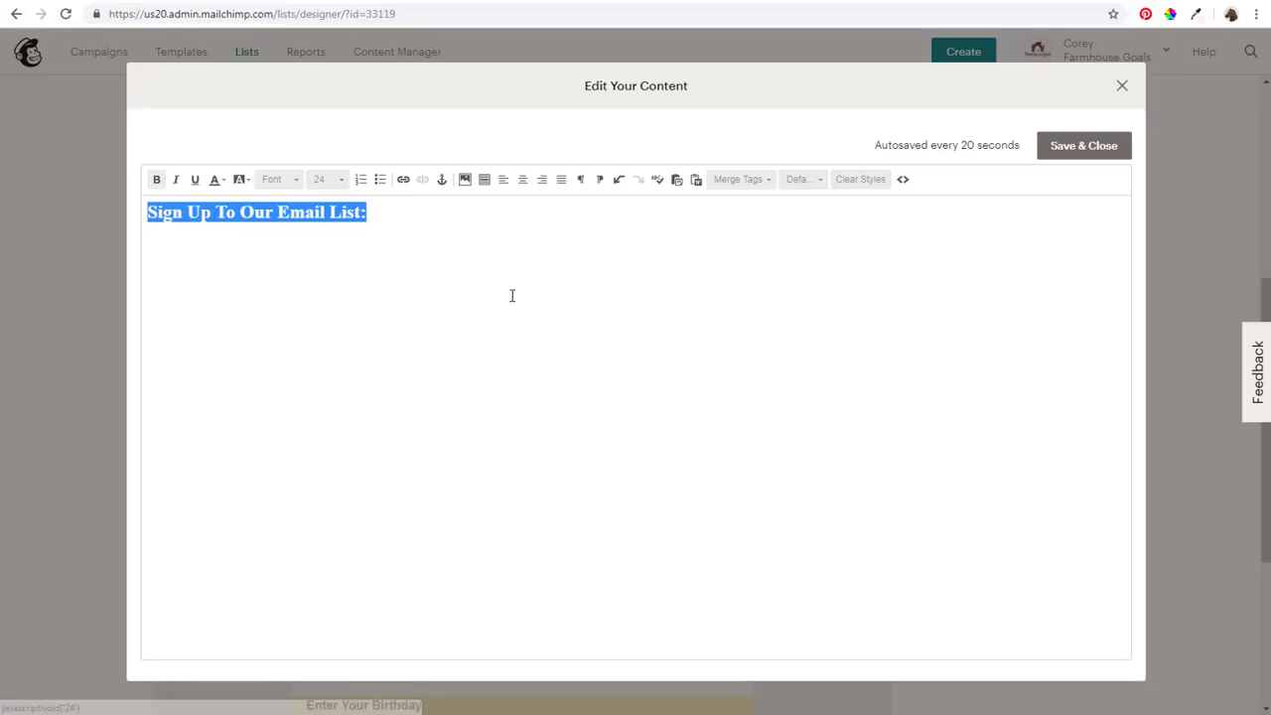
pyautogui.click(510, 295)
pyautogui.click(1070, 153)
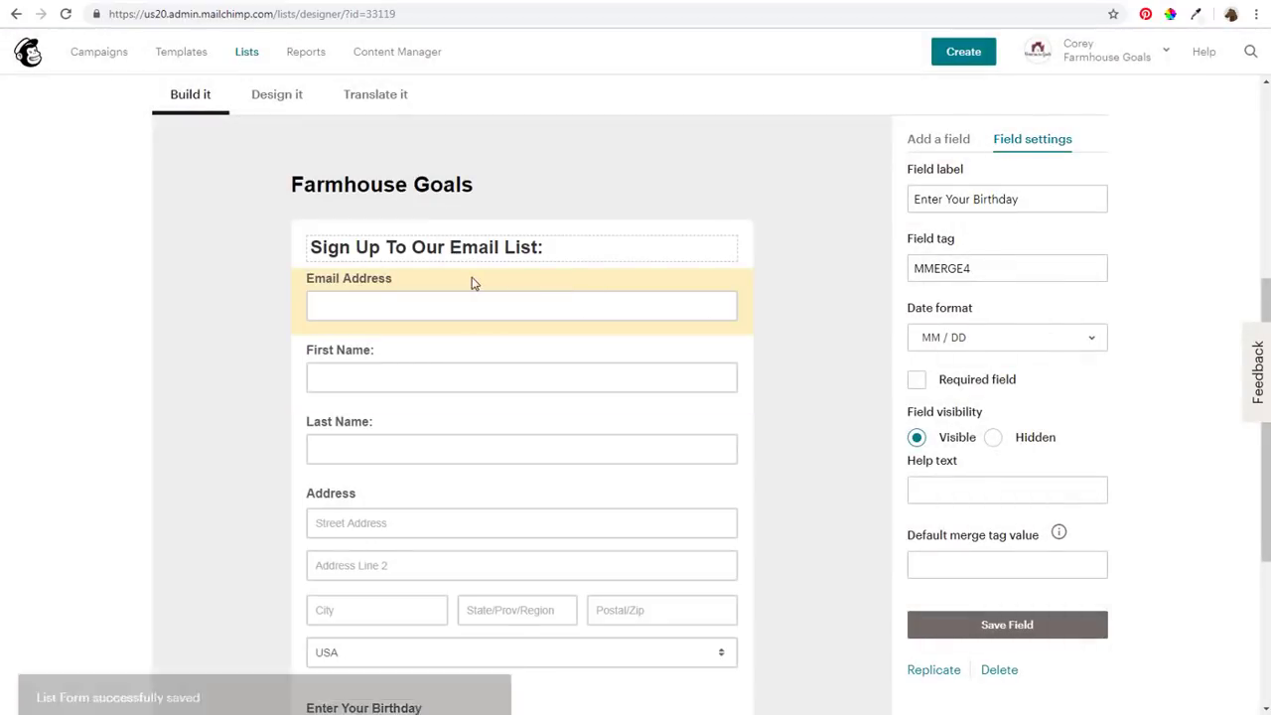
pyautogui.scroll(-1, 219, 295)
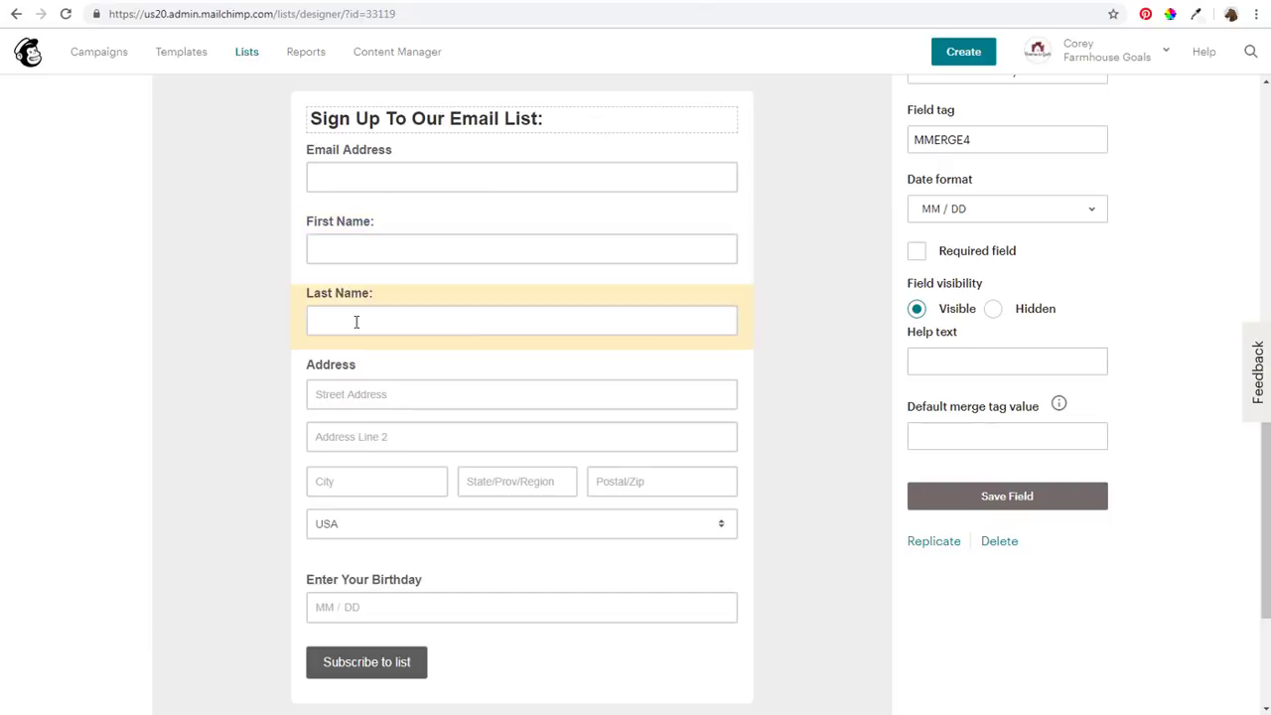
pyautogui.click(412, 234)
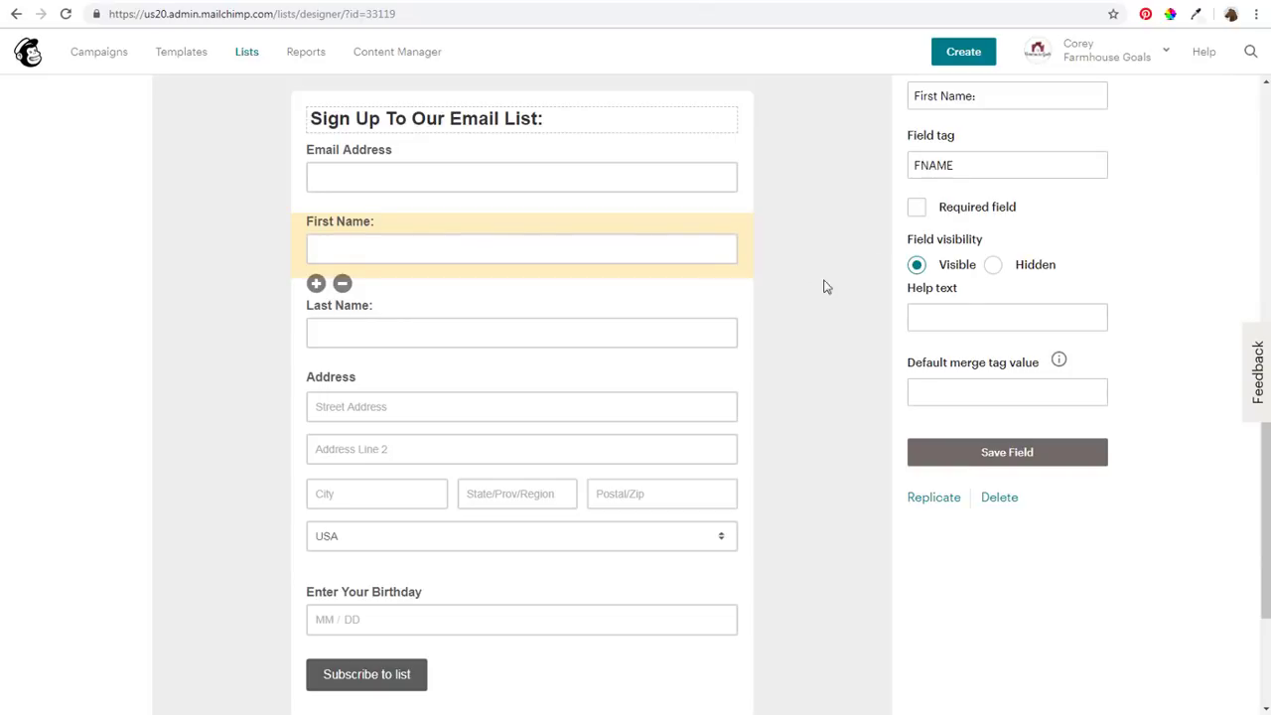
pyautogui.moveTo(707, 323); pyautogui.dragTo(682, 328)
pyautogui.click(646, 338)
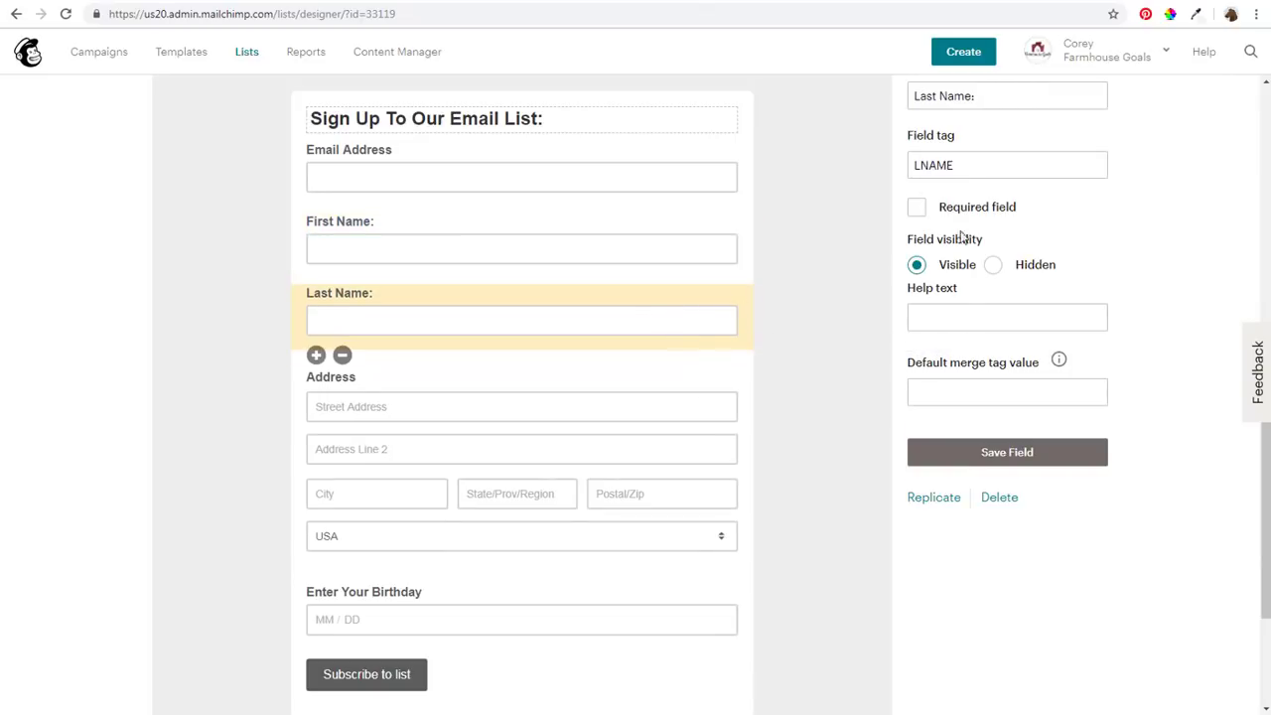
pyautogui.click(547, 383)
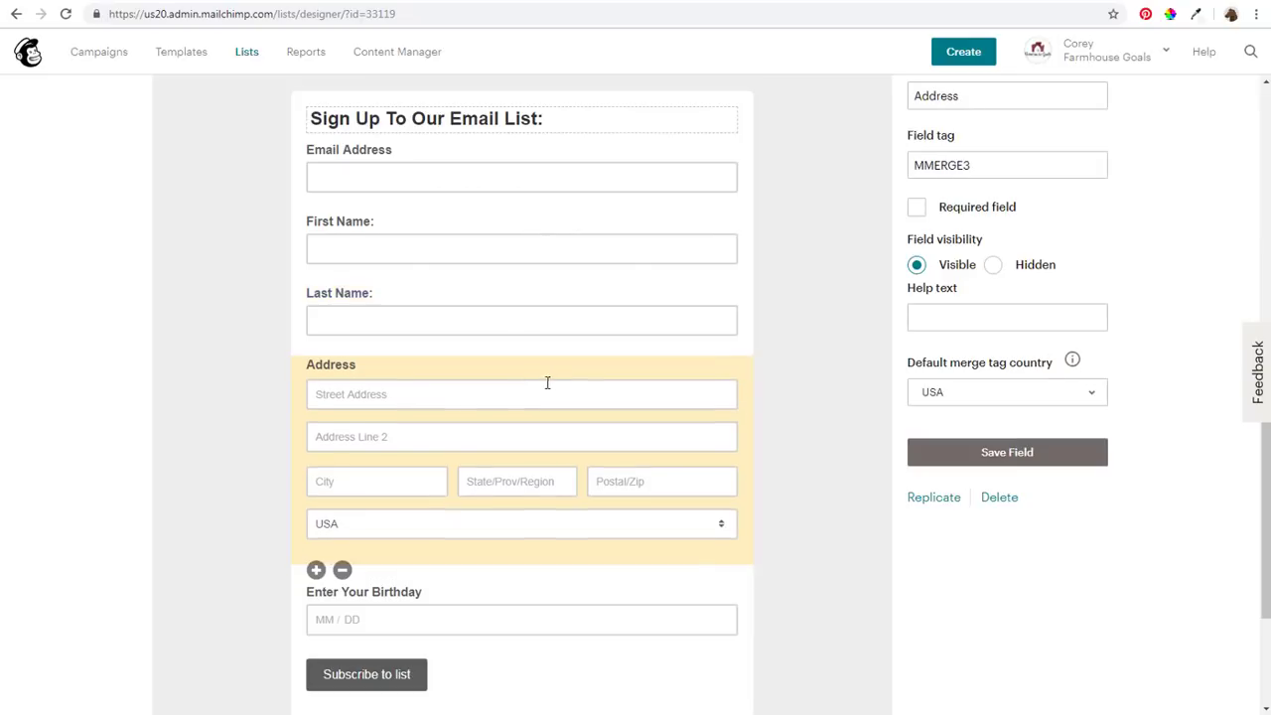
pyautogui.doubleClick(991, 168)
pyautogui.write('SA')
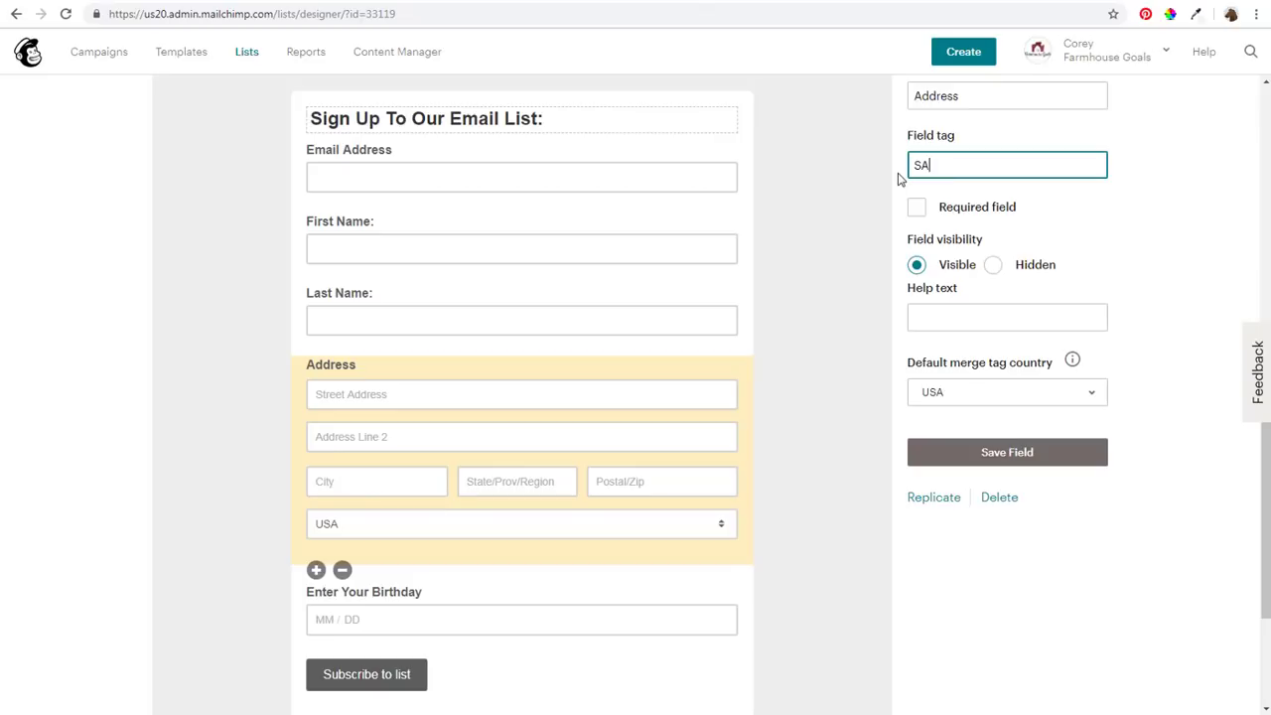
pyautogui.write('DDRES')
pyautogui.press('BackSpace')
pyautogui.press('BackSpace')
pyautogui.press('BackSpace')
pyautogui.press('BackSpace')
pyautogui.press('BackSpace')
pyautogui.press('BackSpace')
pyautogui.press('BackSpace')
pyautogui.press('BackSpace')
# Delete the Address field from the signup form, confirming with DELETE
pyautogui.click(341, 571)
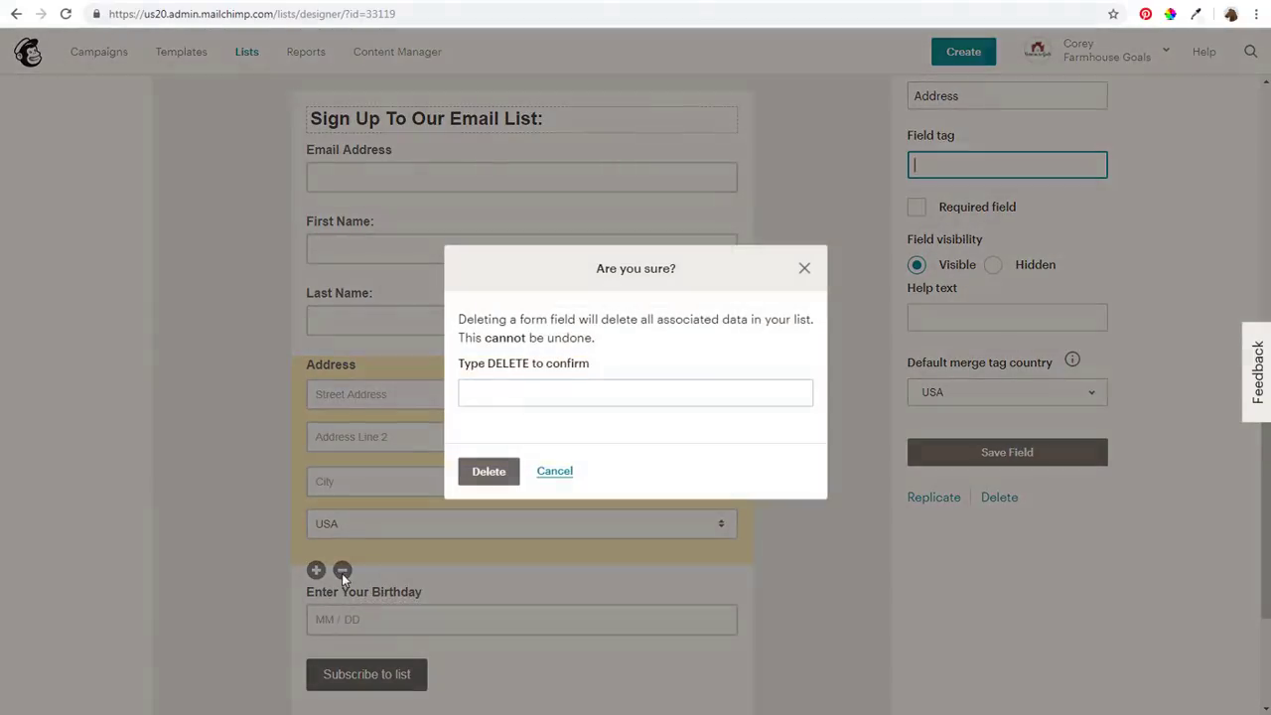
pyautogui.click(552, 404)
pyautogui.write('DELETE')
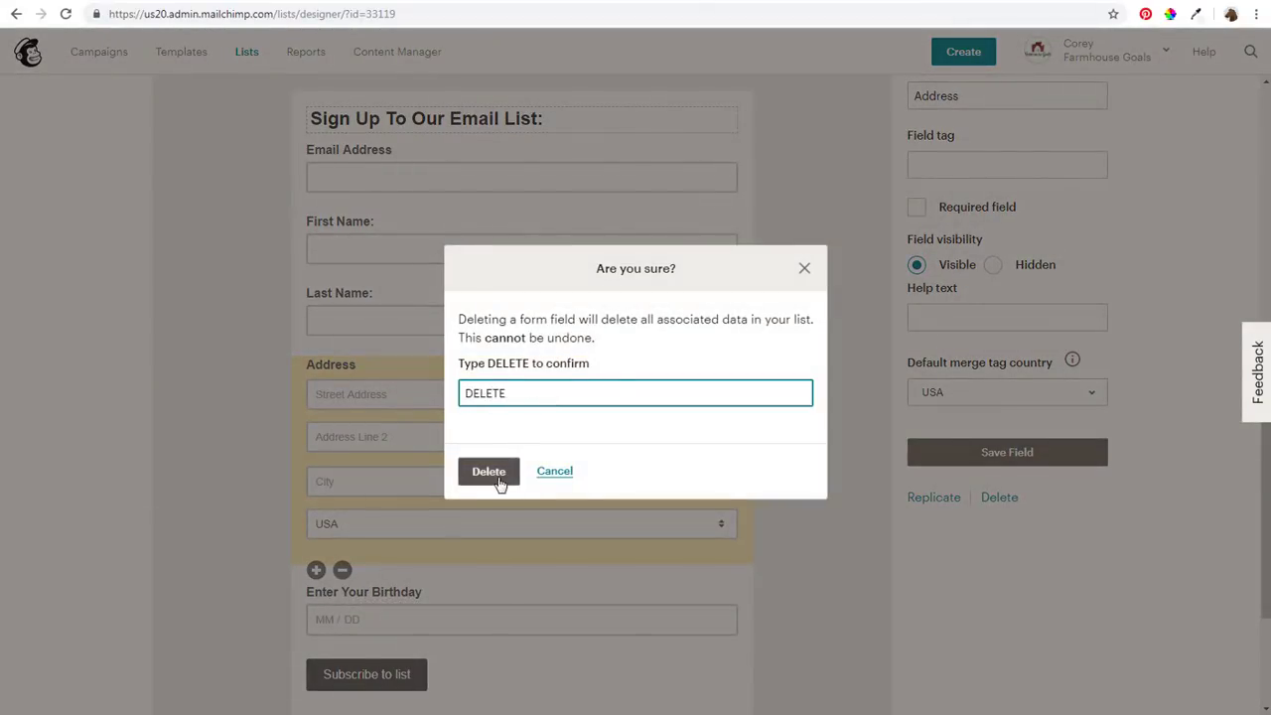
pyautogui.click(493, 477)
# Relabel the email field 'Email Address:' by adding a colon, and save it
pyautogui.click(523, 242)
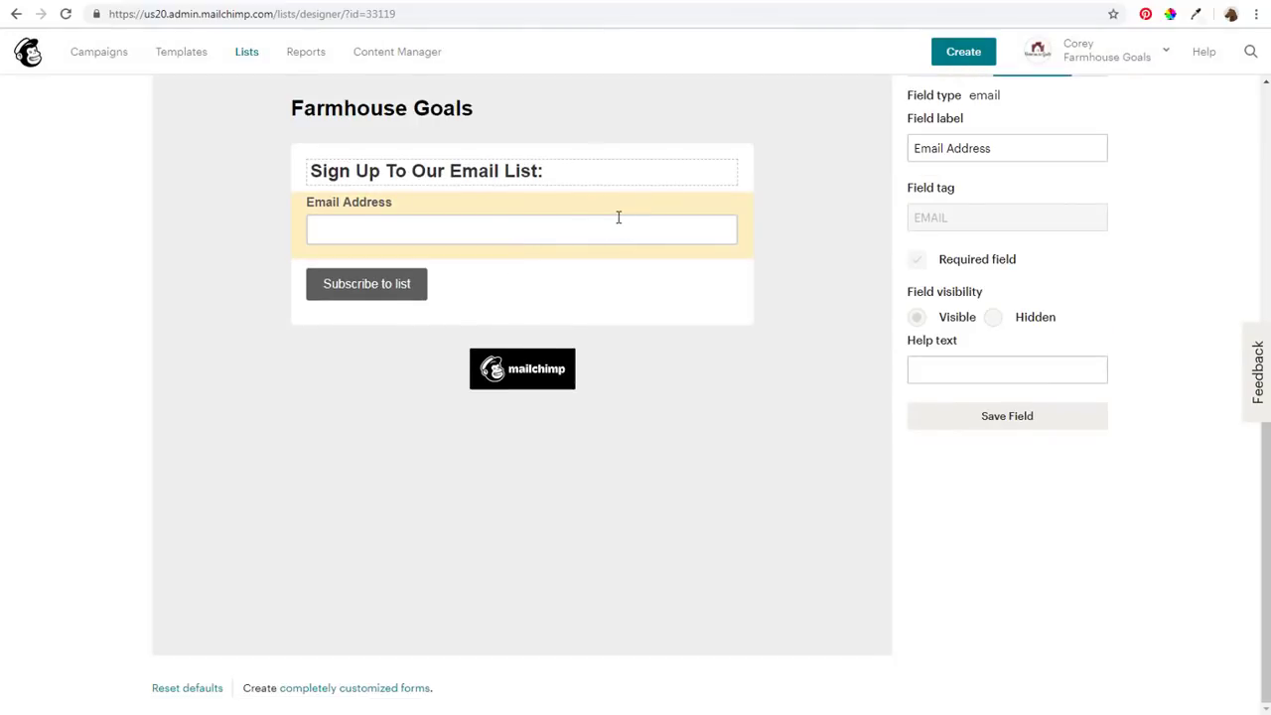
pyautogui.click(1035, 144)
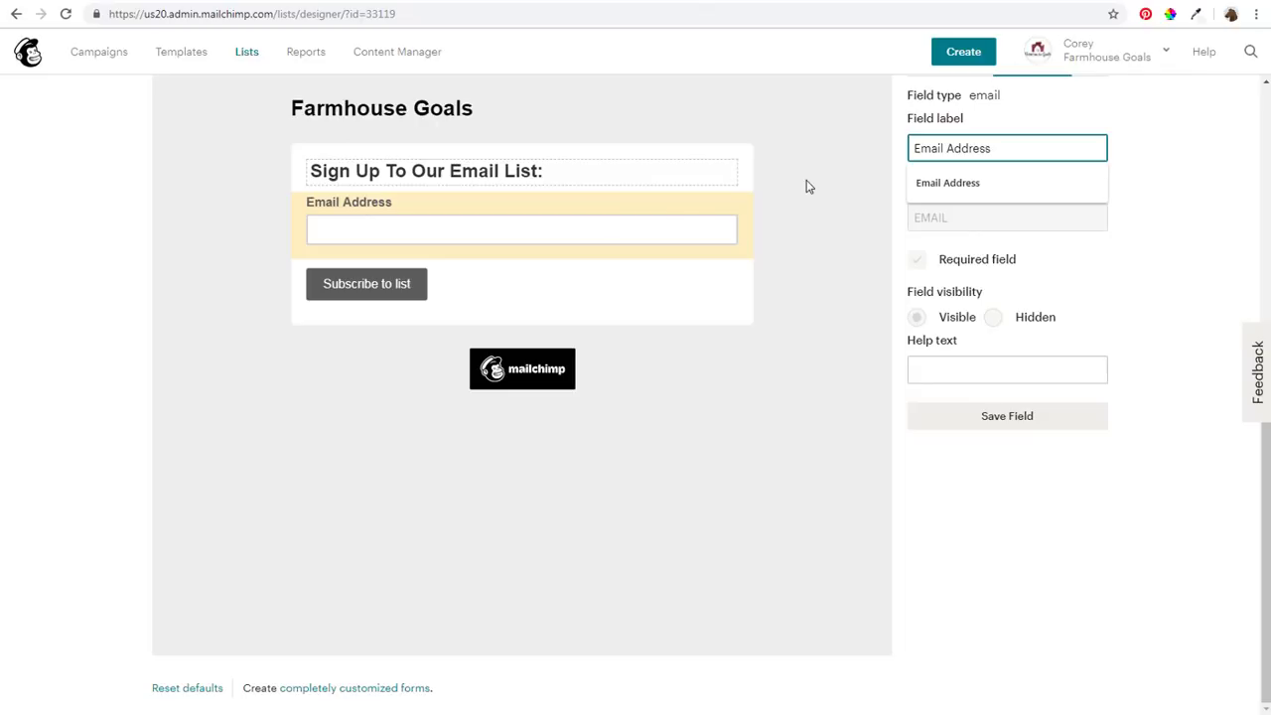
pyautogui.write(':')
pyautogui.click(872, 186)
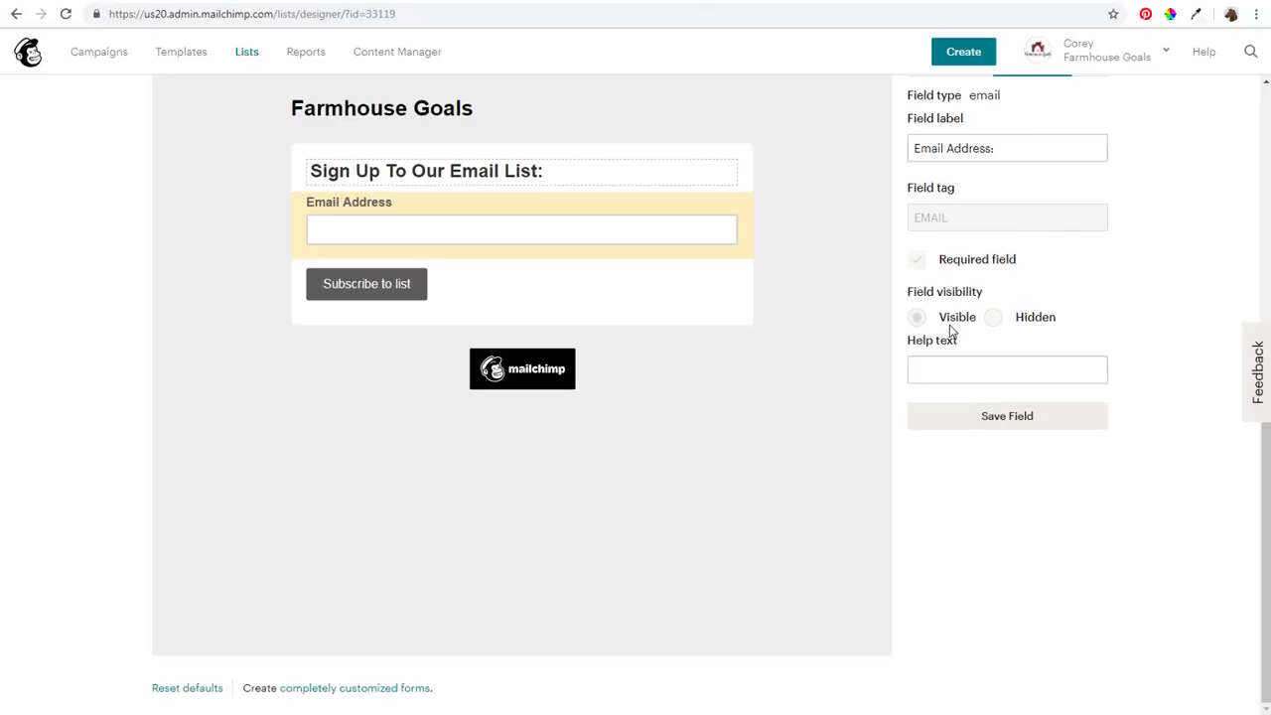
pyautogui.click(981, 415)
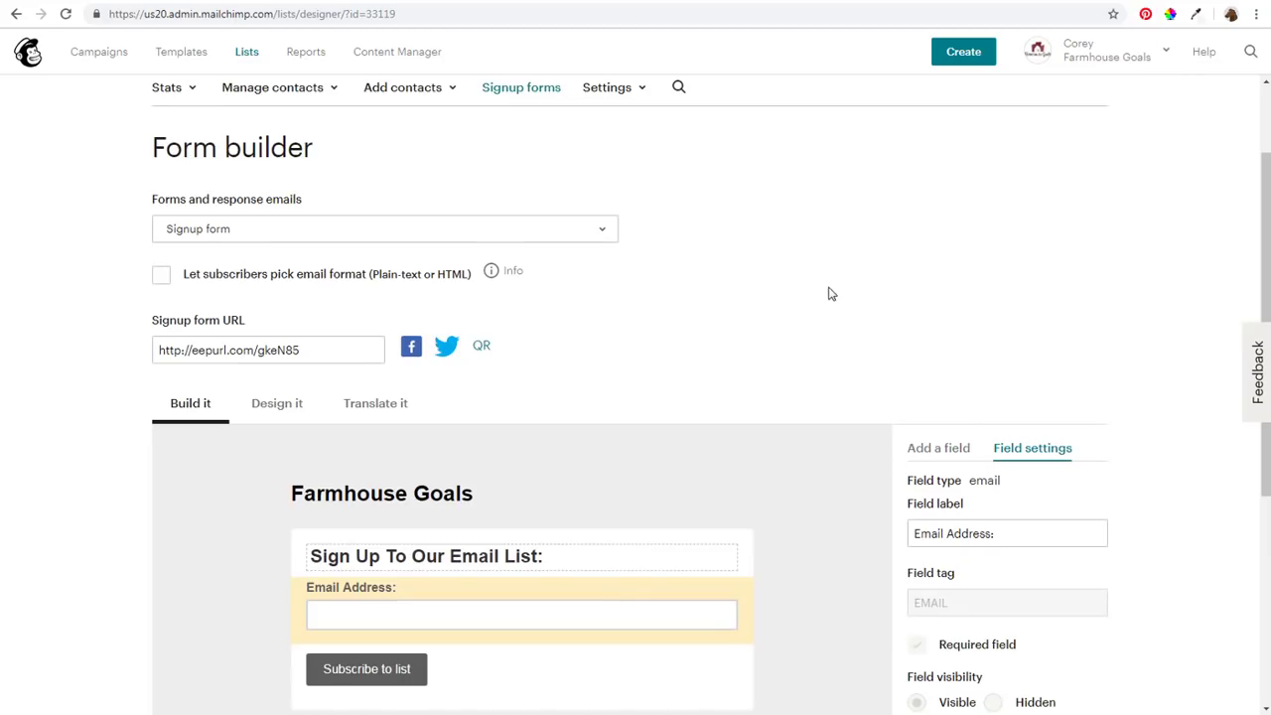
# Review the reCAPTCHA confirmation form and the thank-you page redirect, then check the Sample Form page
pyautogui.click(244, 232)
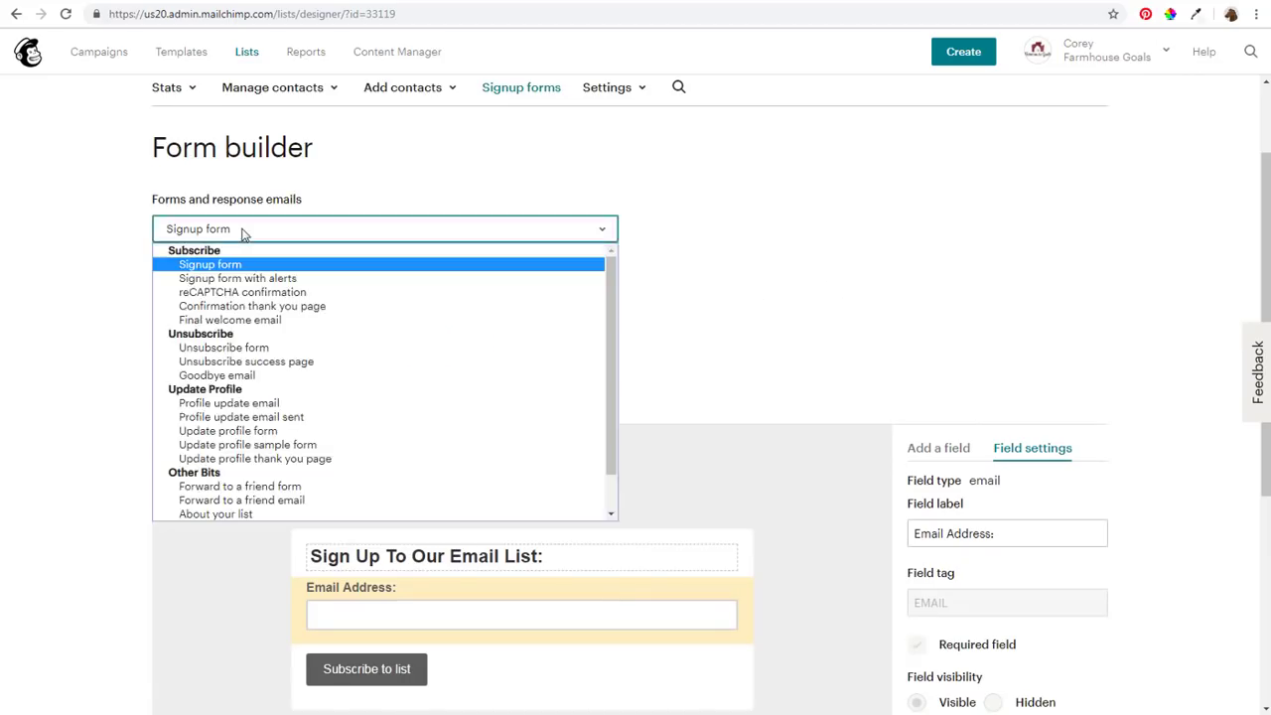
pyautogui.click(276, 292)
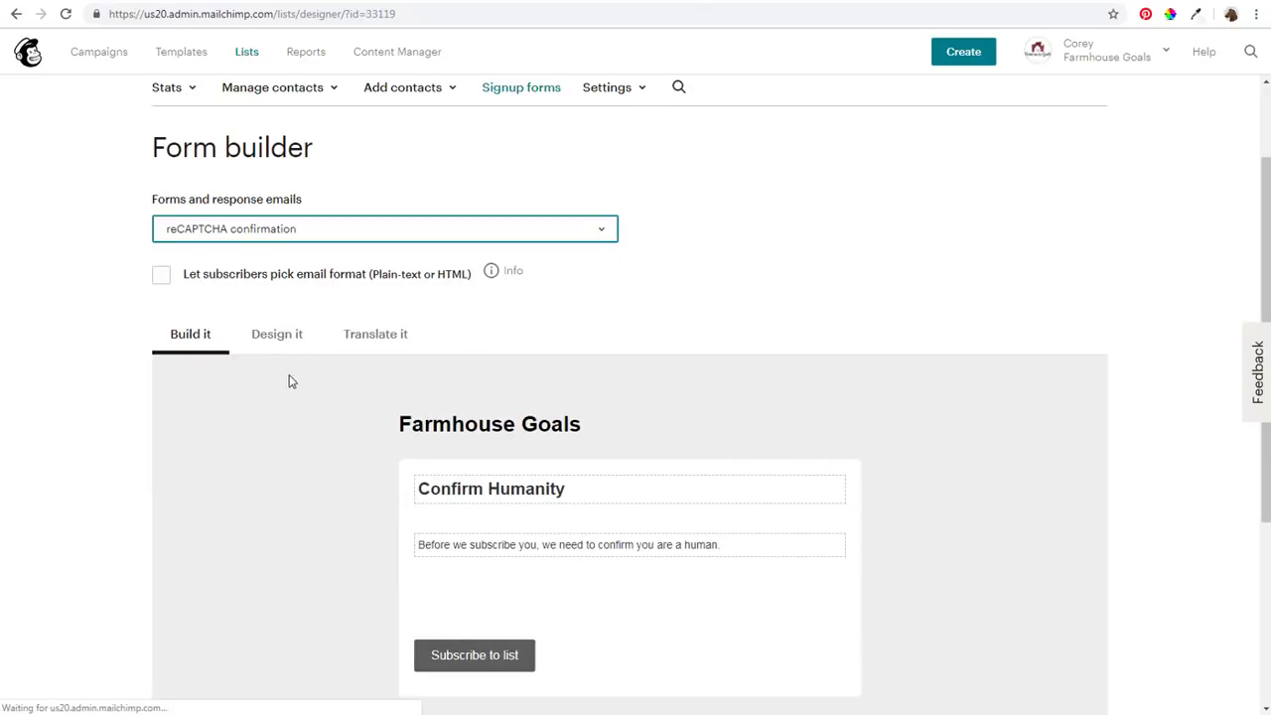
pyautogui.click(281, 232)
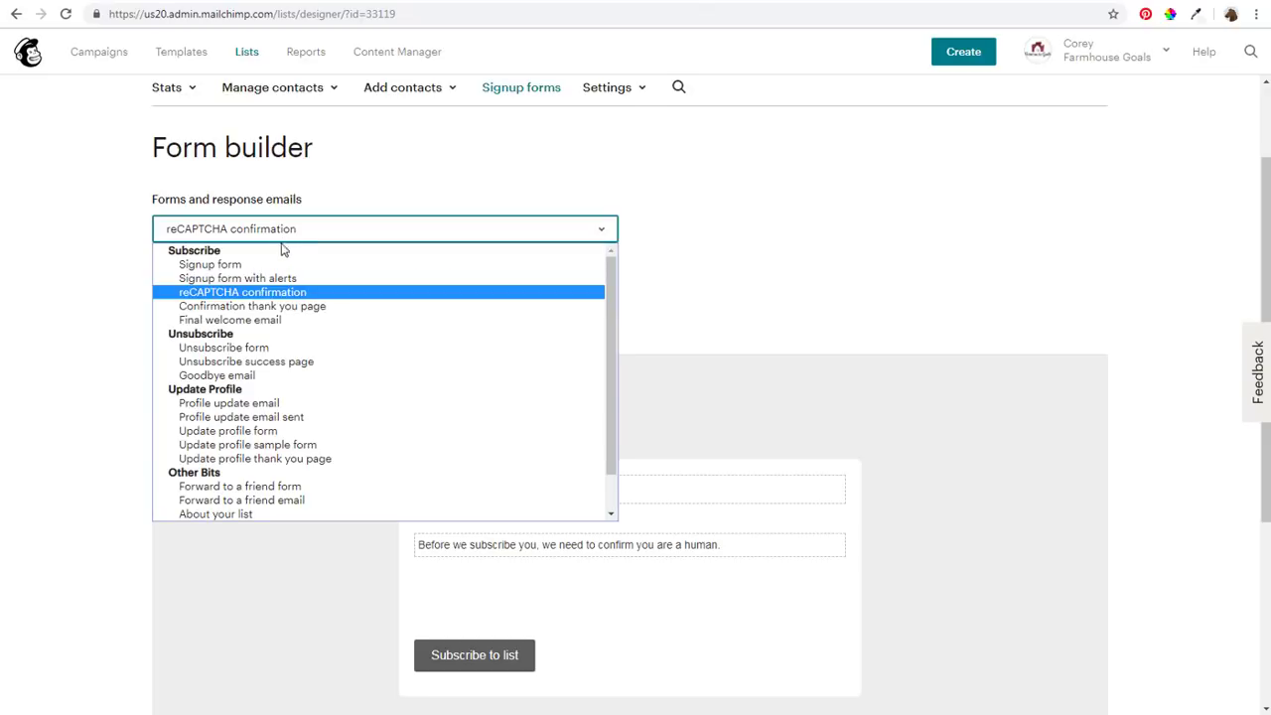
pyautogui.click(266, 306)
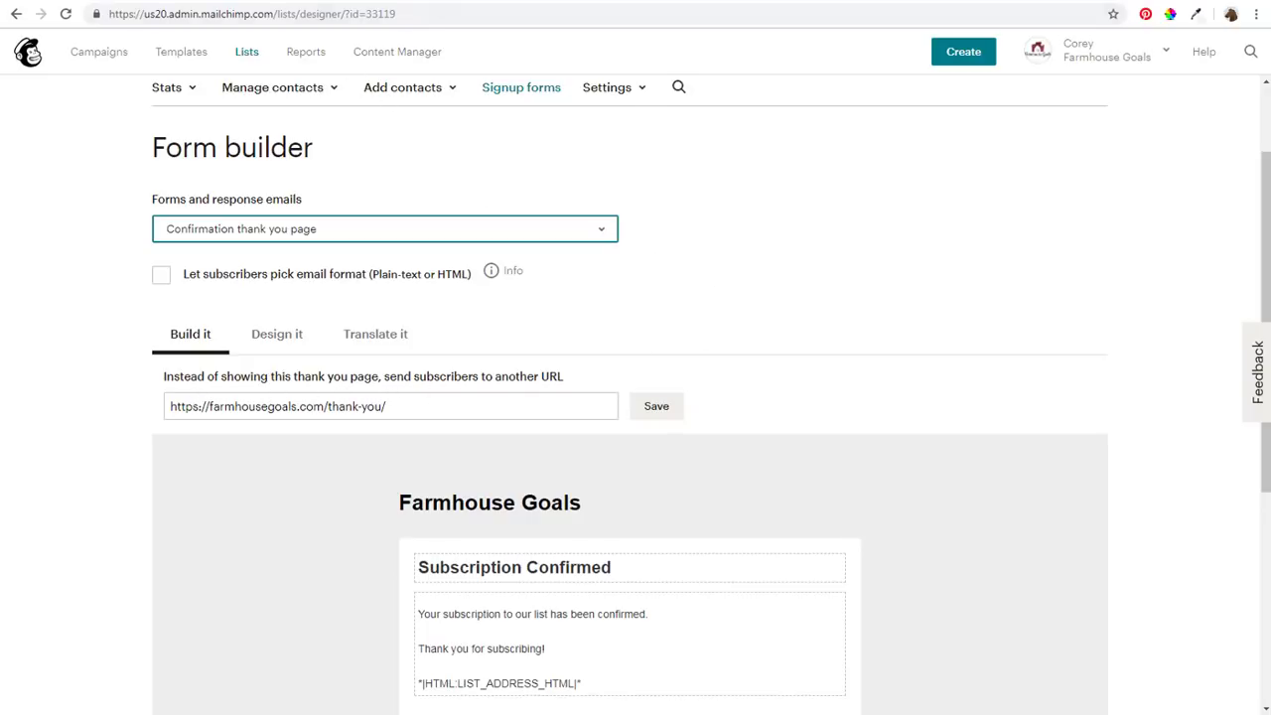
pyautogui.click(447, 2)
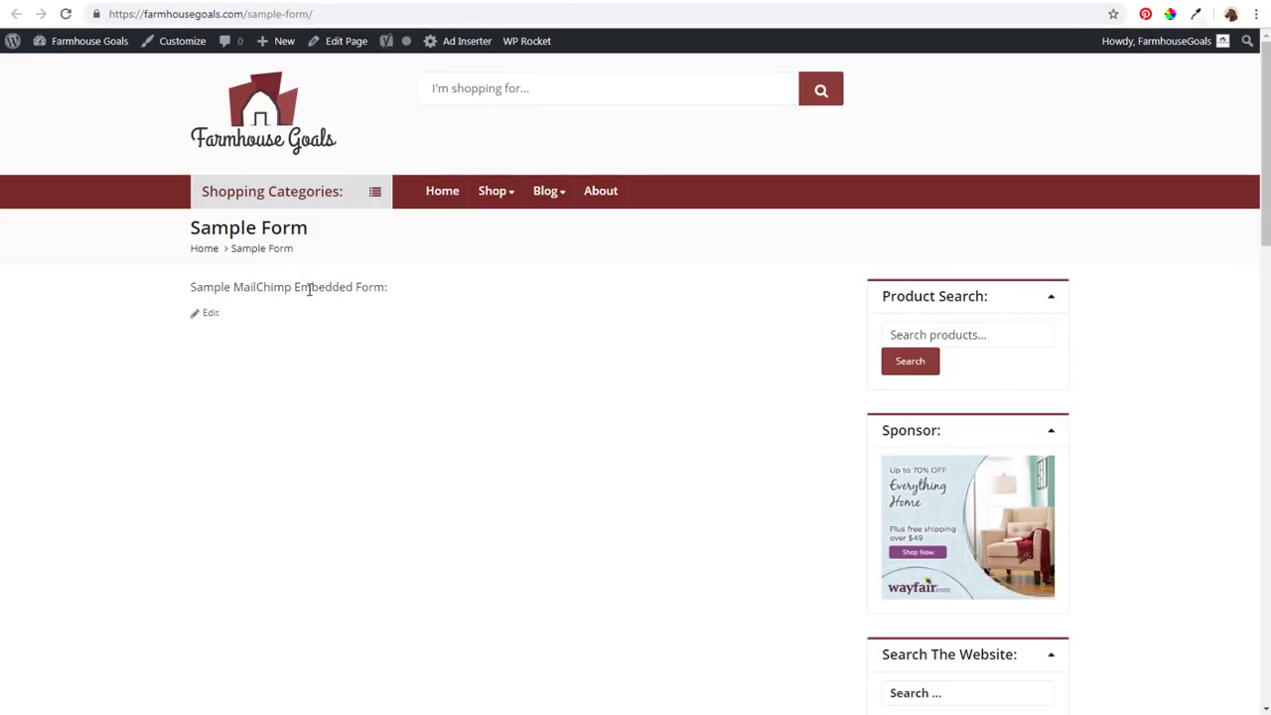
# Check the site's Confirm page, then return to the Mailchimp Confirmation thank you page builder
pyautogui.click(632, 1)
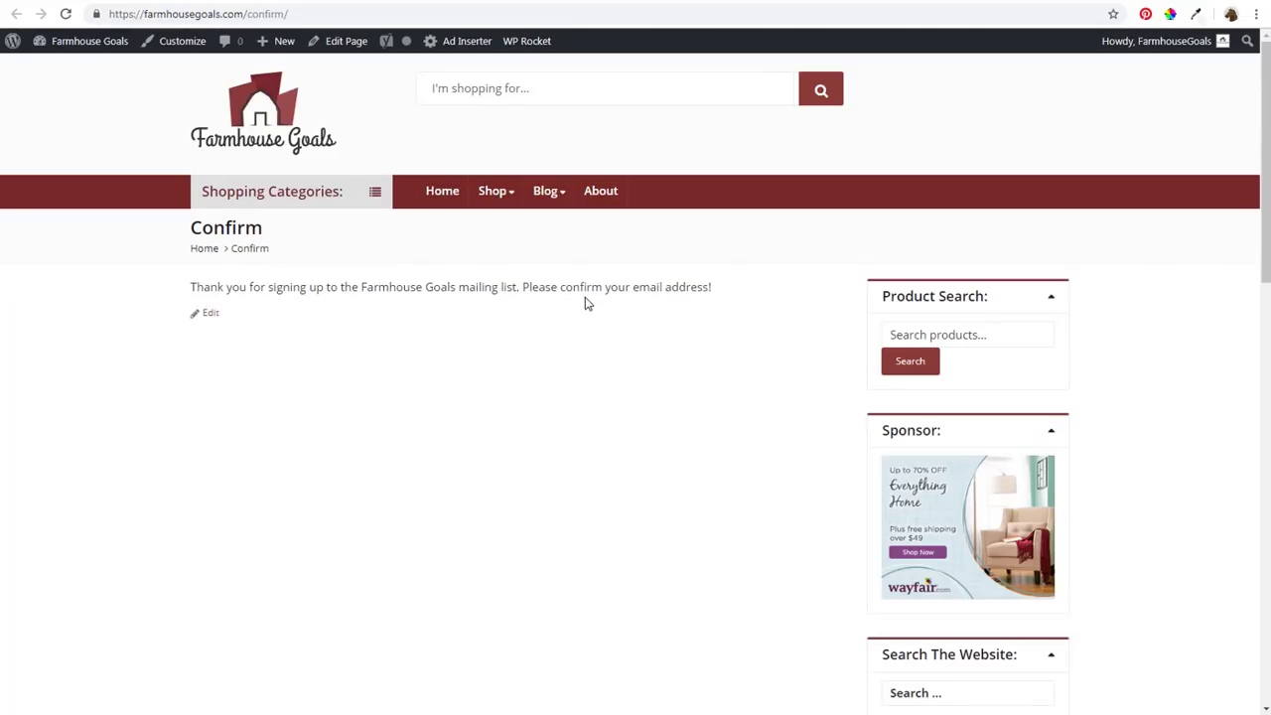
pyautogui.click(199, 1)
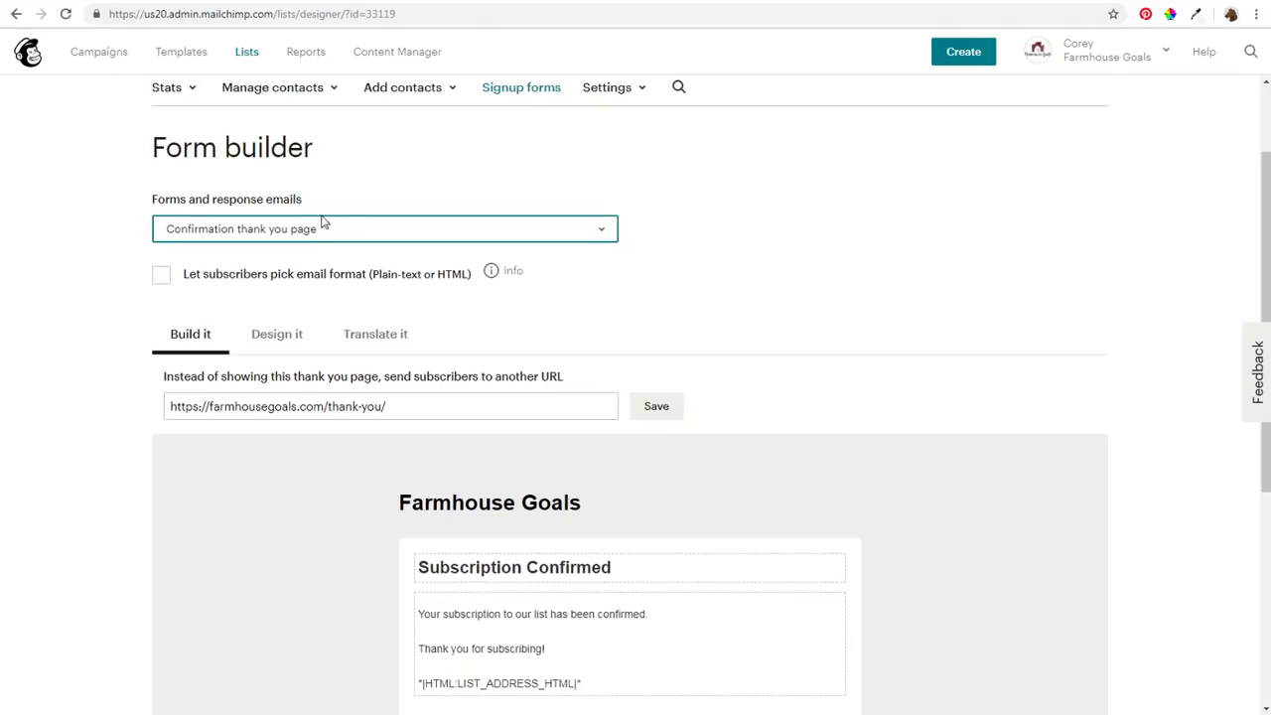
pyautogui.click(385, 406)
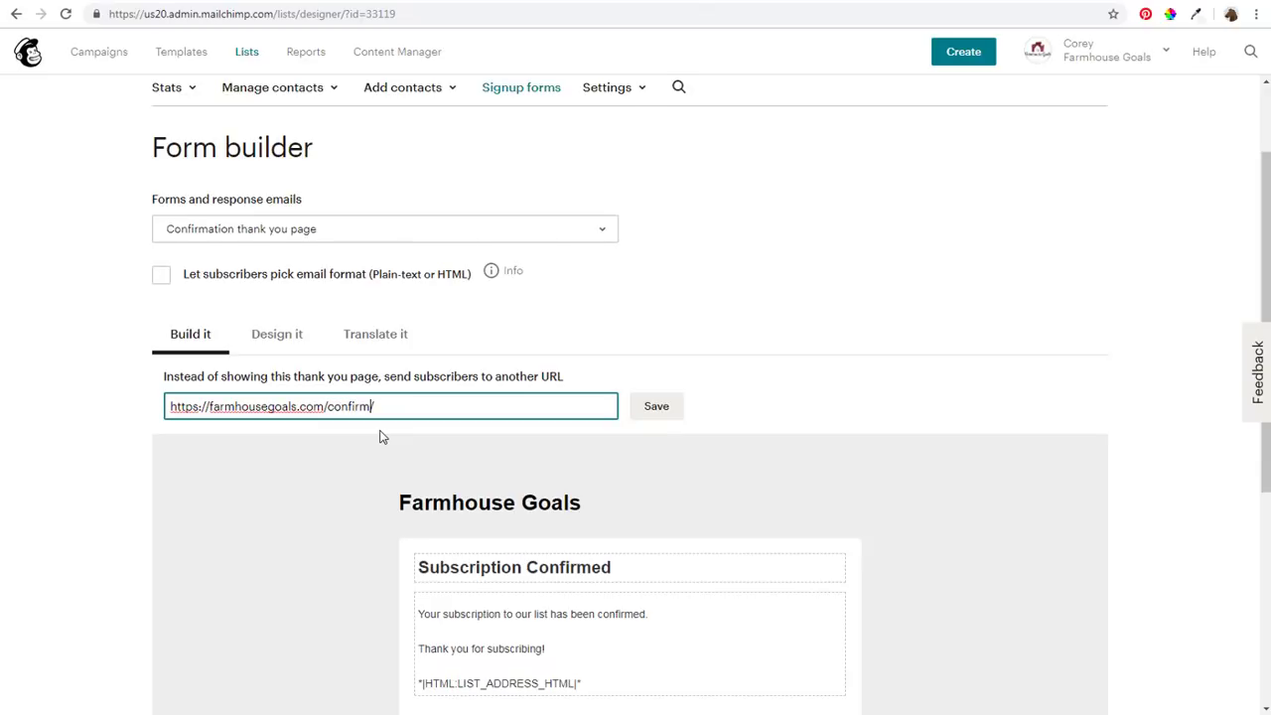
pyautogui.click(652, 409)
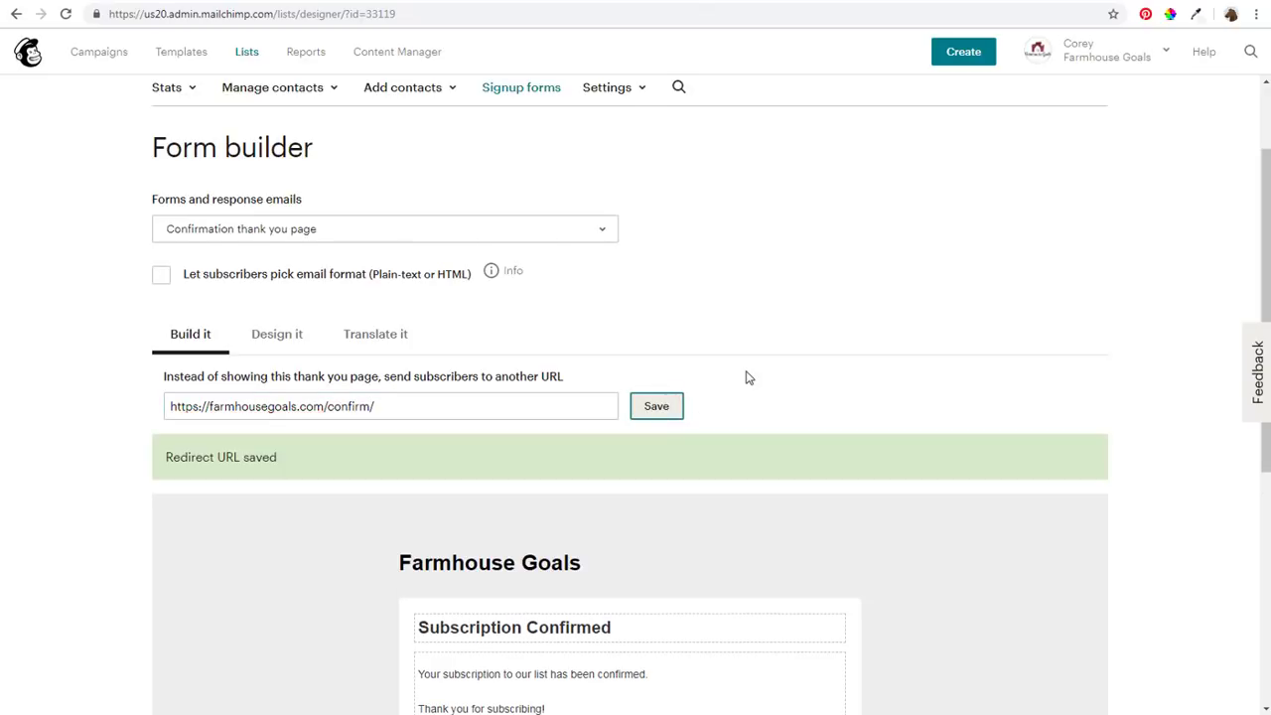
pyautogui.scroll(-1, 887, 379)
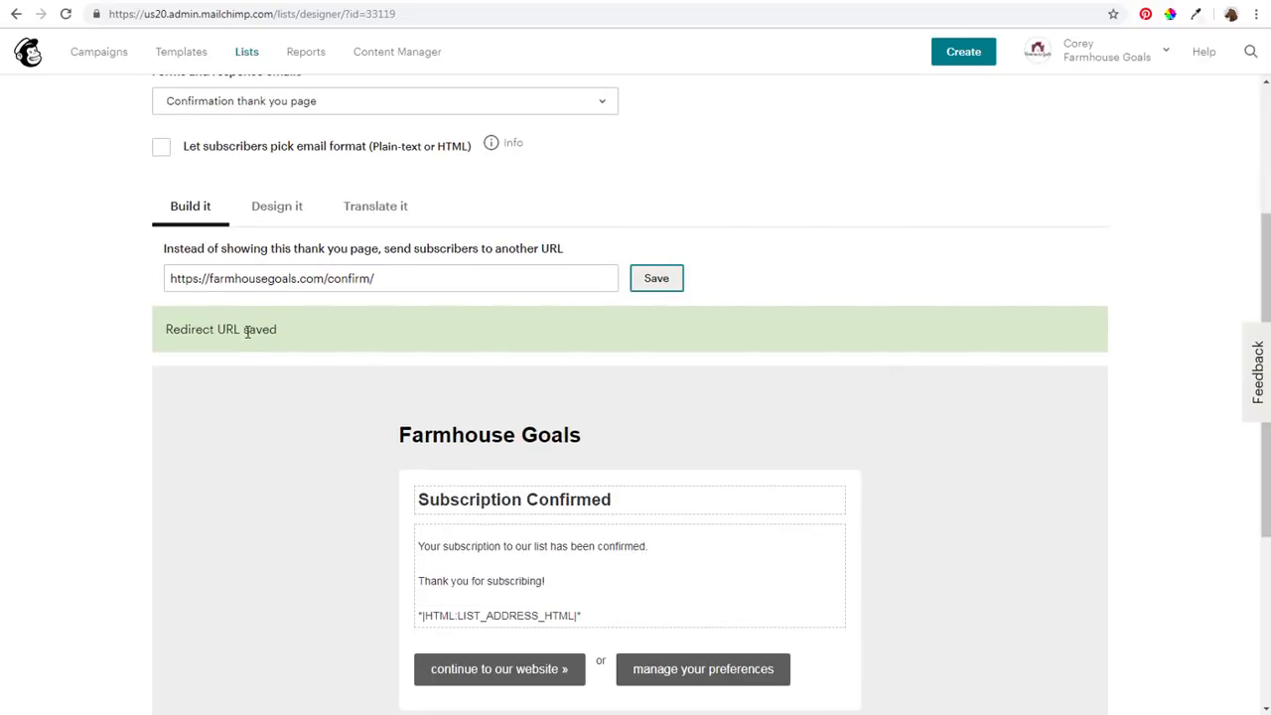
pyautogui.scroll(2, 281, 362)
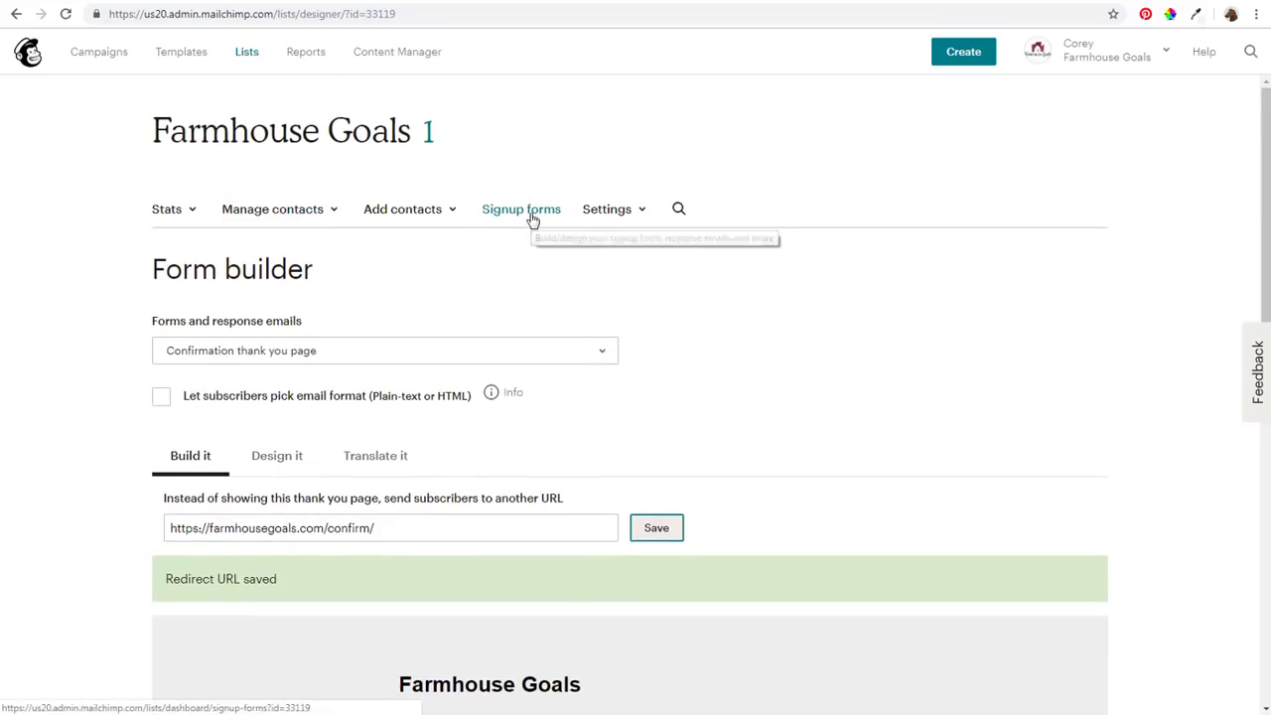
# Open the embedded form generator and choose Classic after previewing Condensed, Horizontal and Unstyled
pyautogui.click(534, 216)
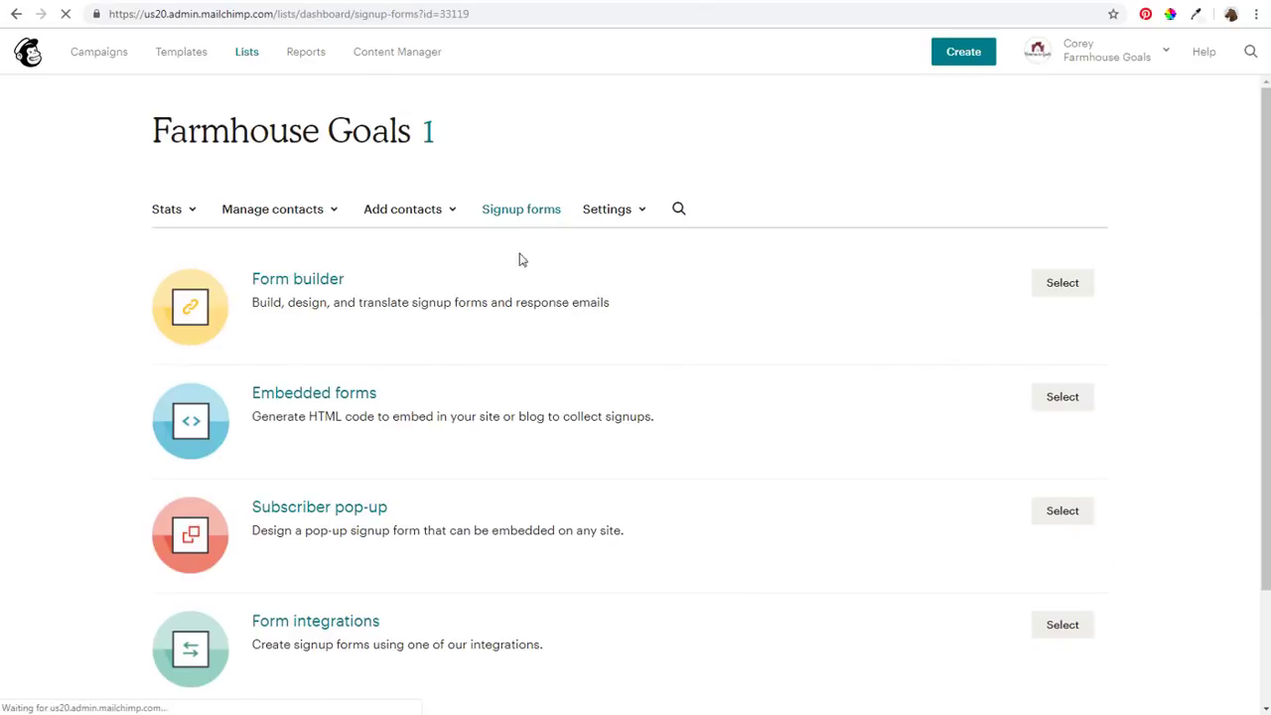
pyautogui.click(1079, 401)
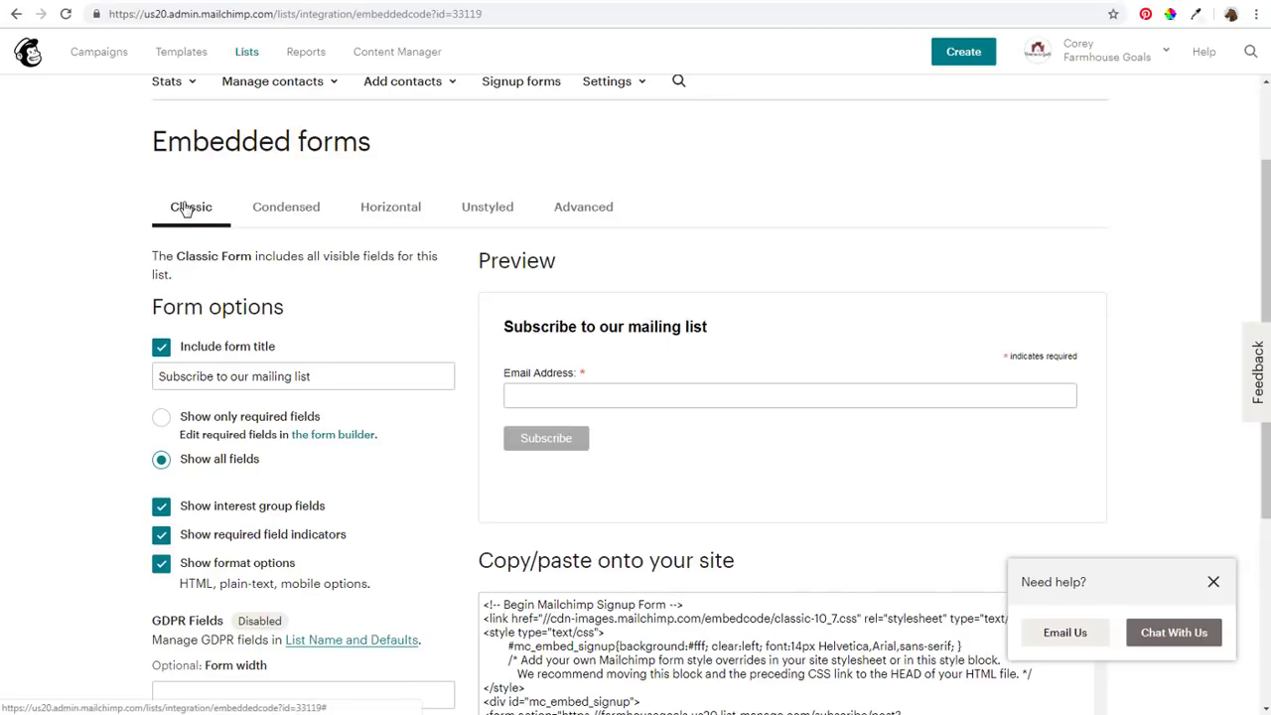
pyautogui.click(284, 208)
pyautogui.click(388, 211)
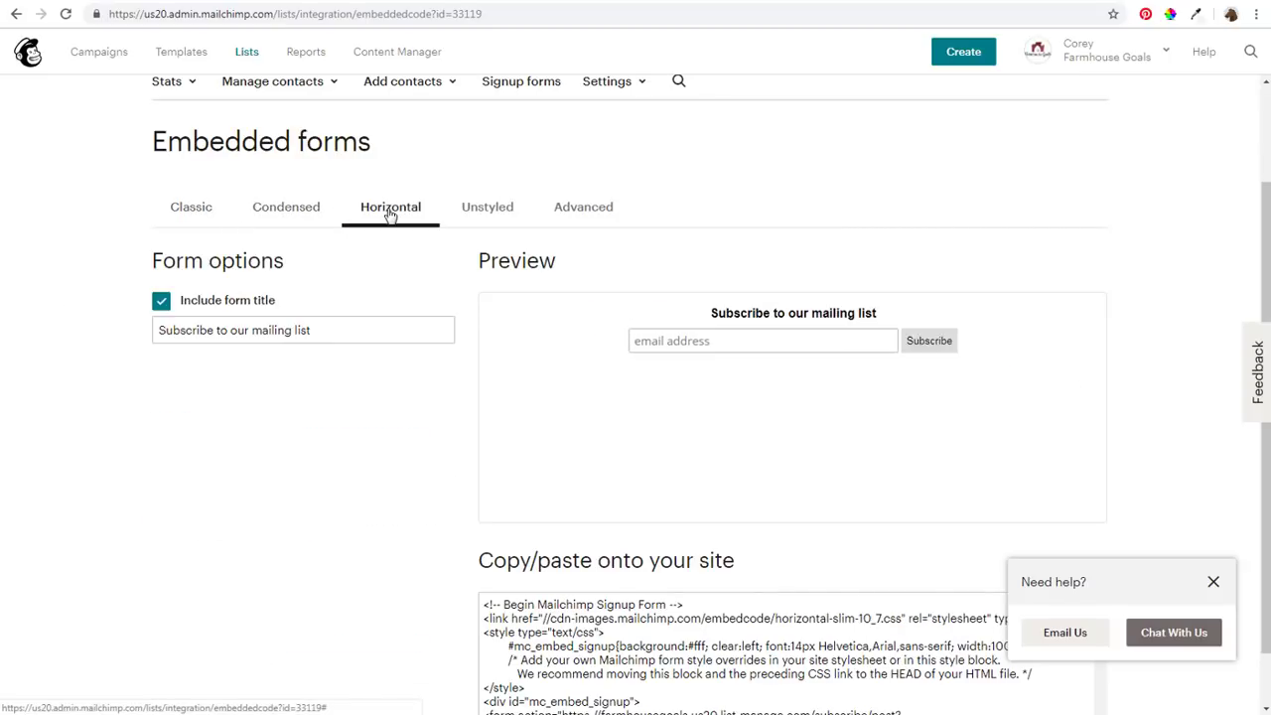
pyautogui.click(488, 208)
pyautogui.click(212, 207)
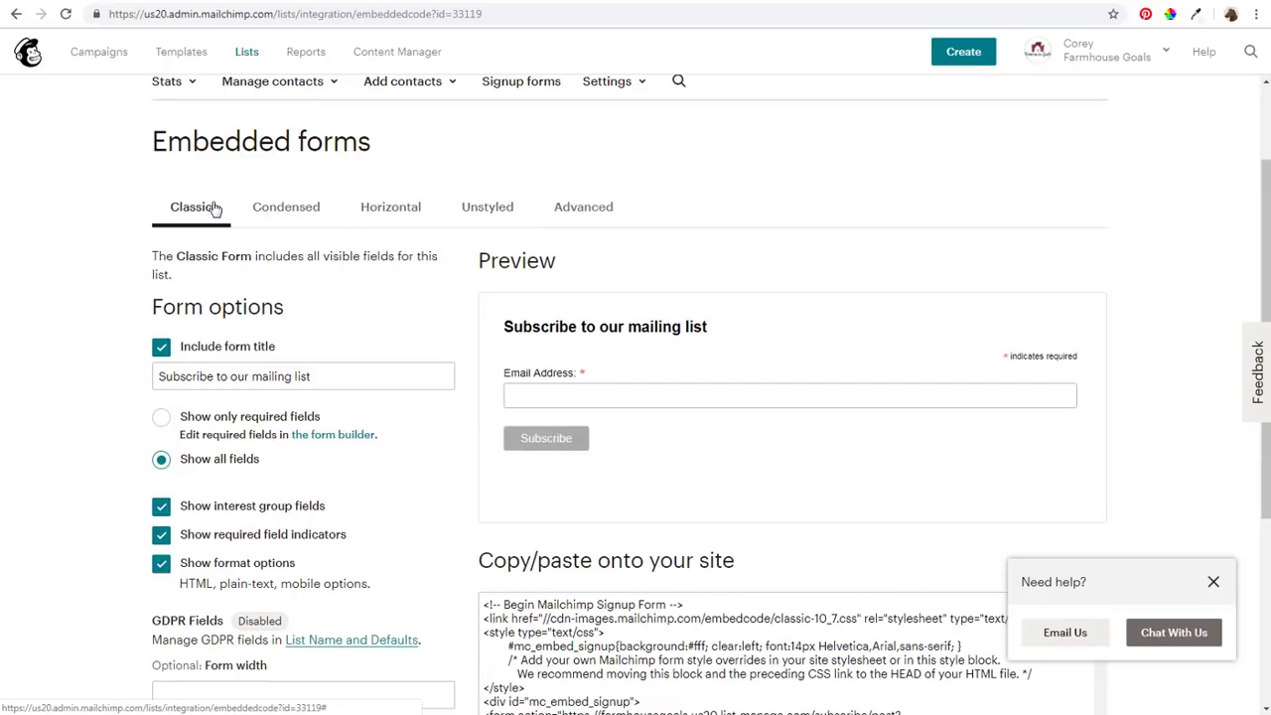
# Title the form 'Subscribe to our mailing list:', disable all JavaScript, and copy the embed code
pyautogui.click(419, 378)
pyautogui.write(':')
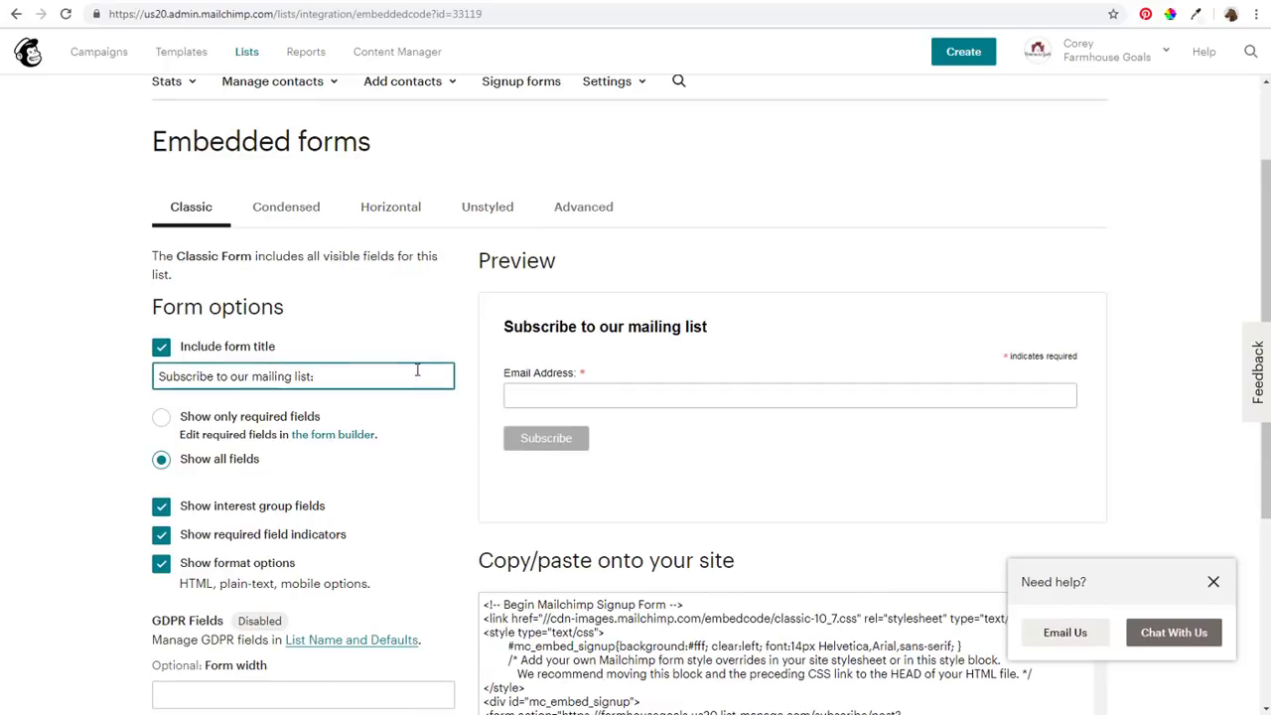
pyautogui.click(109, 409)
pyautogui.scroll(-2, 95, 434)
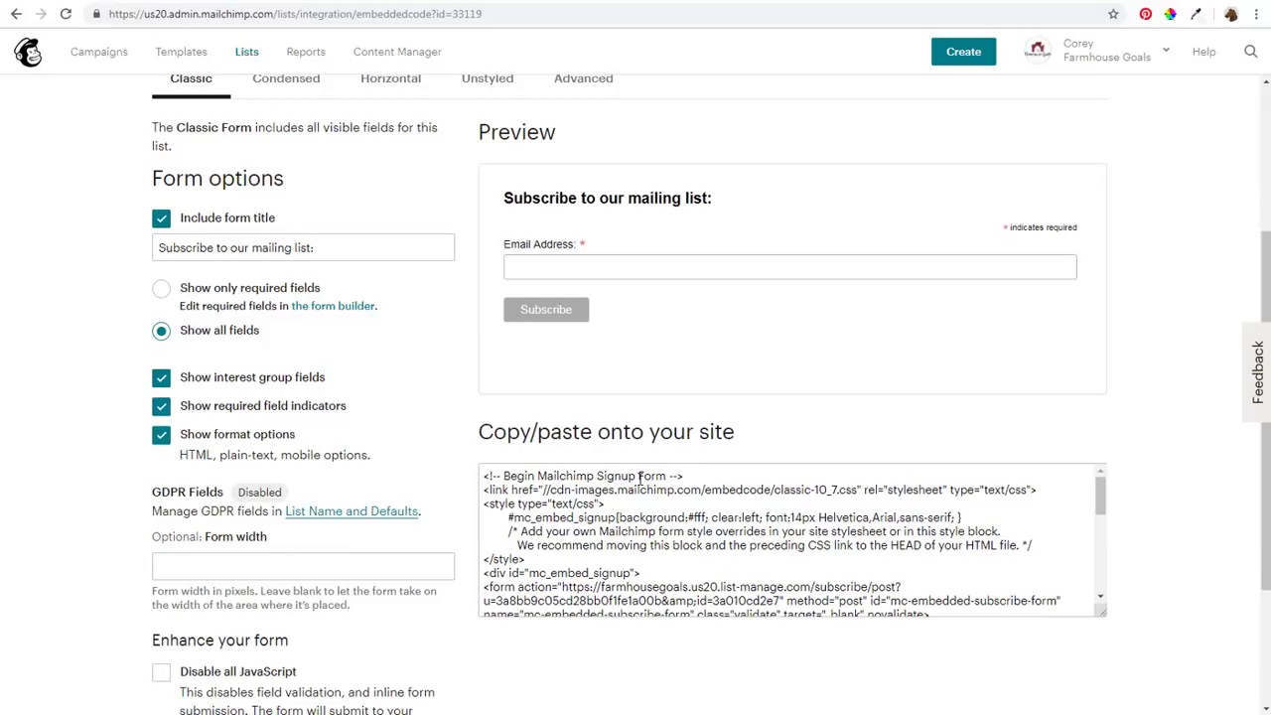
pyautogui.scroll(-1, 80, 493)
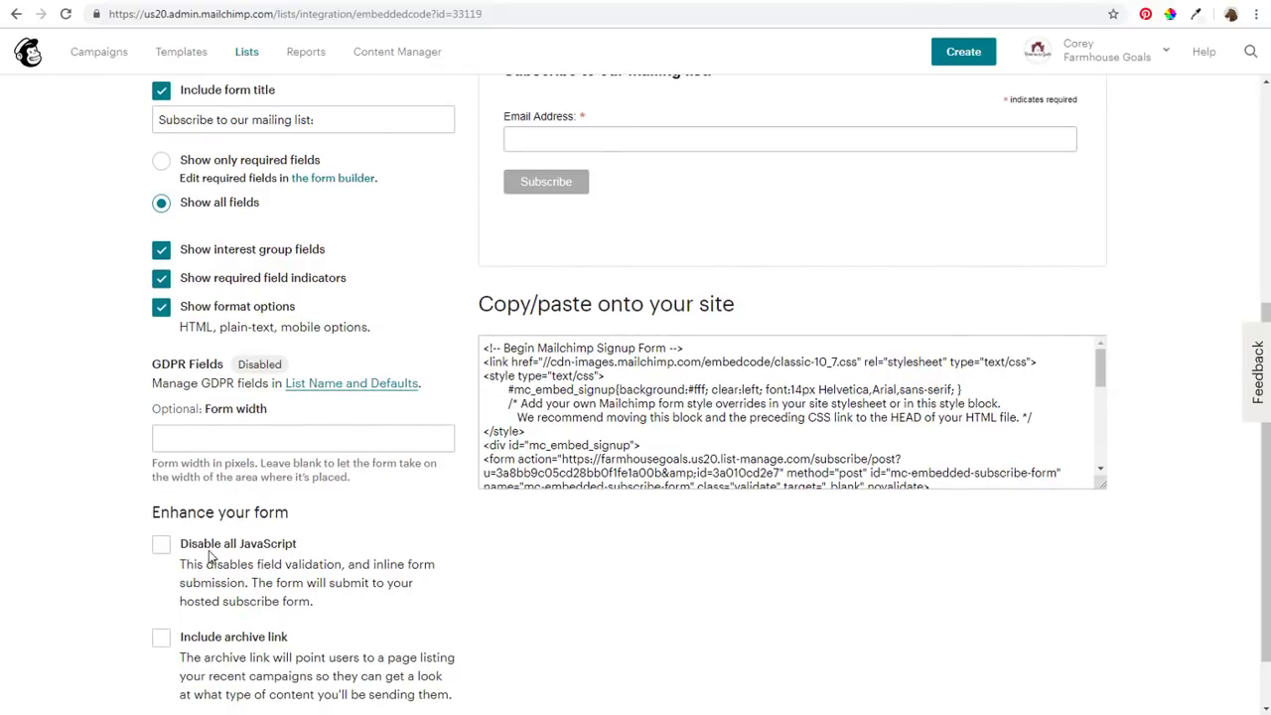
pyautogui.click(162, 546)
pyautogui.click(581, 406)
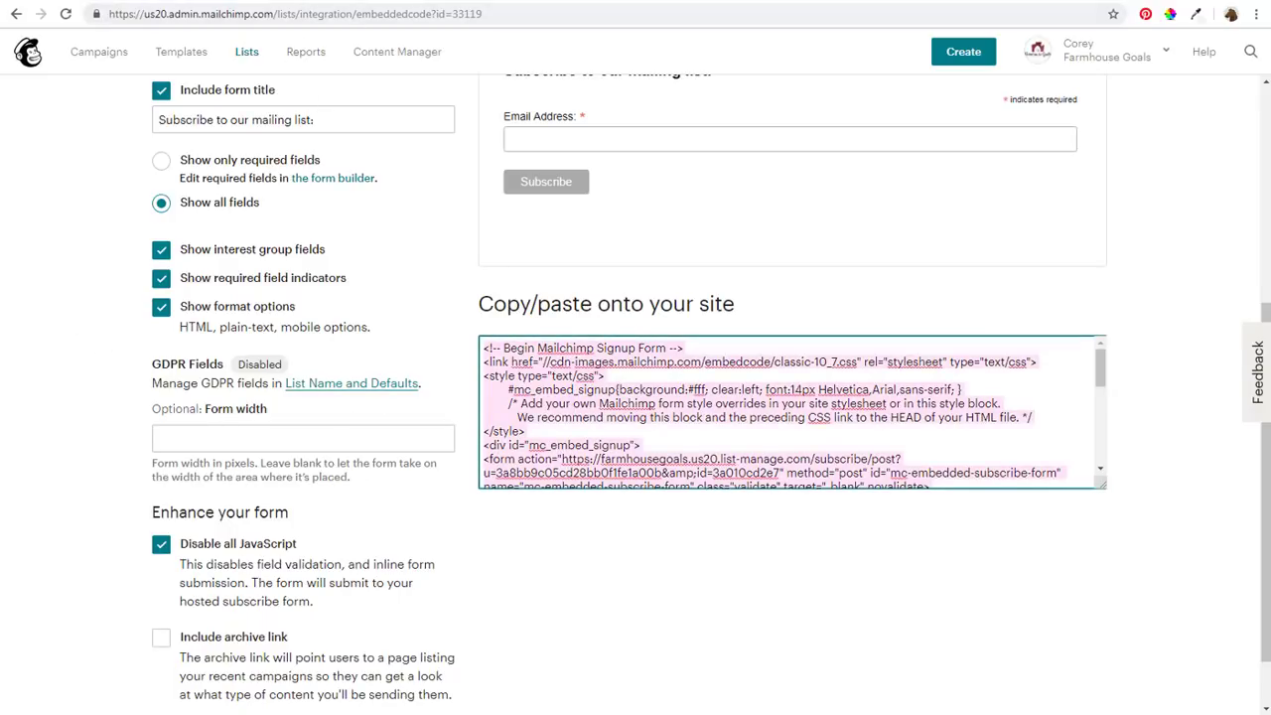
pyautogui.click(377, 1)
pyautogui.click(325, 1)
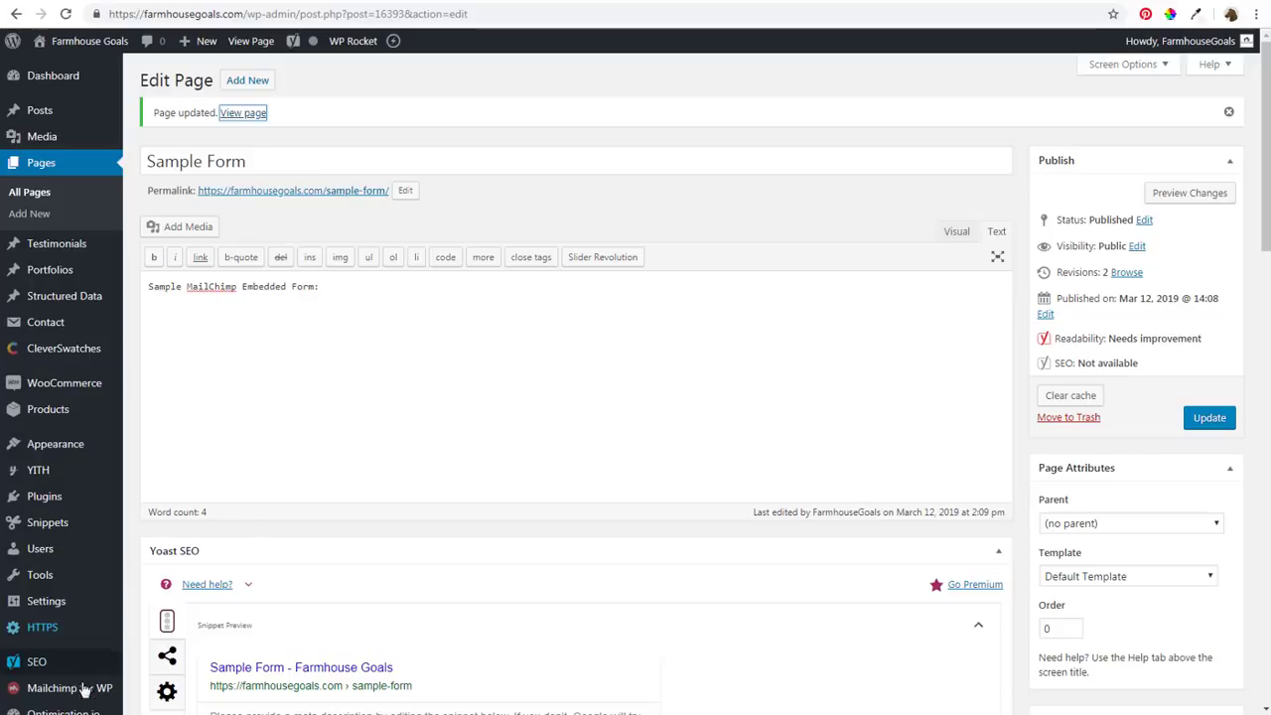
# Paste the Mailchimp embed code below the existing line on the Sample Form page and update it
pyautogui.moveTo(59, 690)
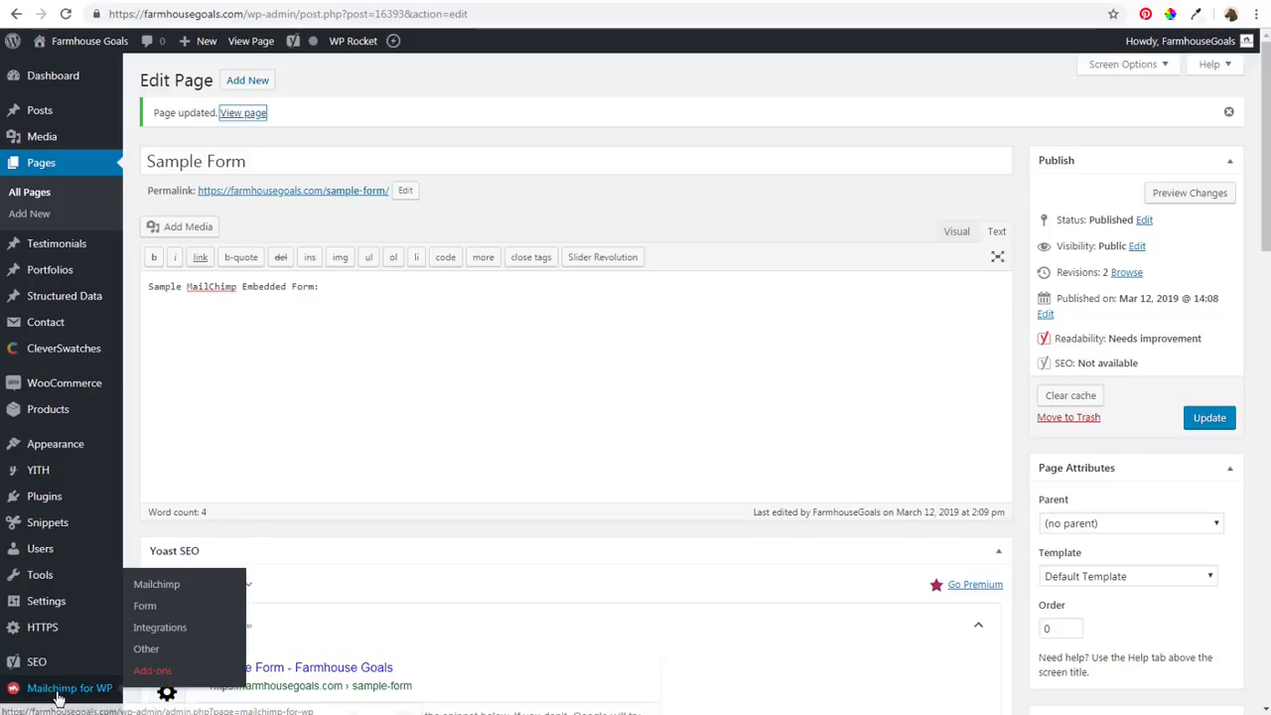
pyautogui.click(378, 305)
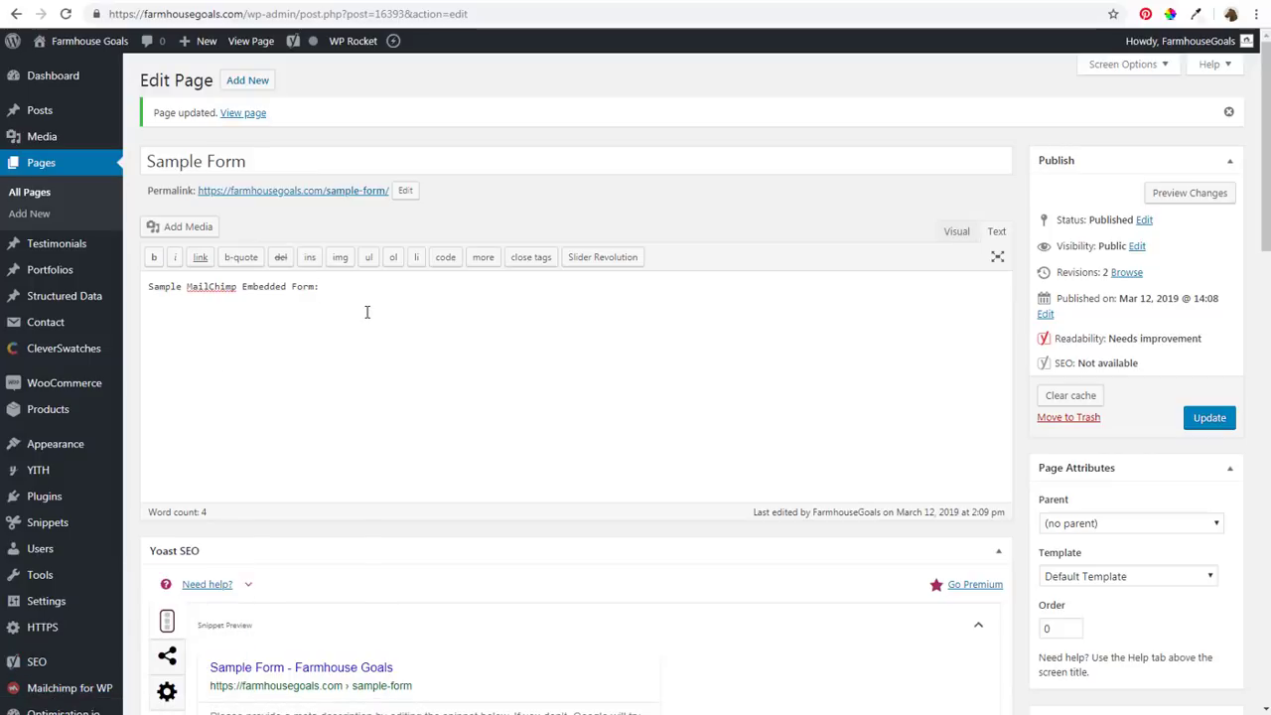
pyautogui.hotkey('ctrl', 'v')
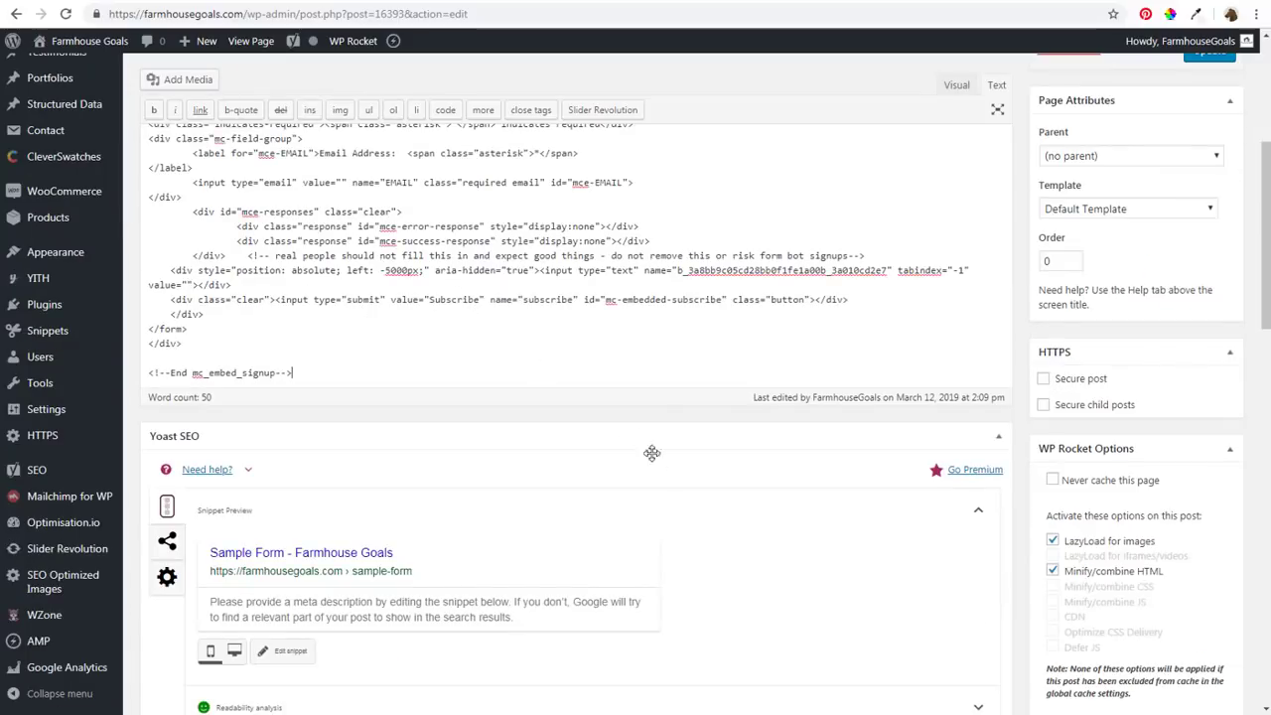
pyautogui.scroll(1, 700, 497)
pyautogui.scroll(1, 700, 496)
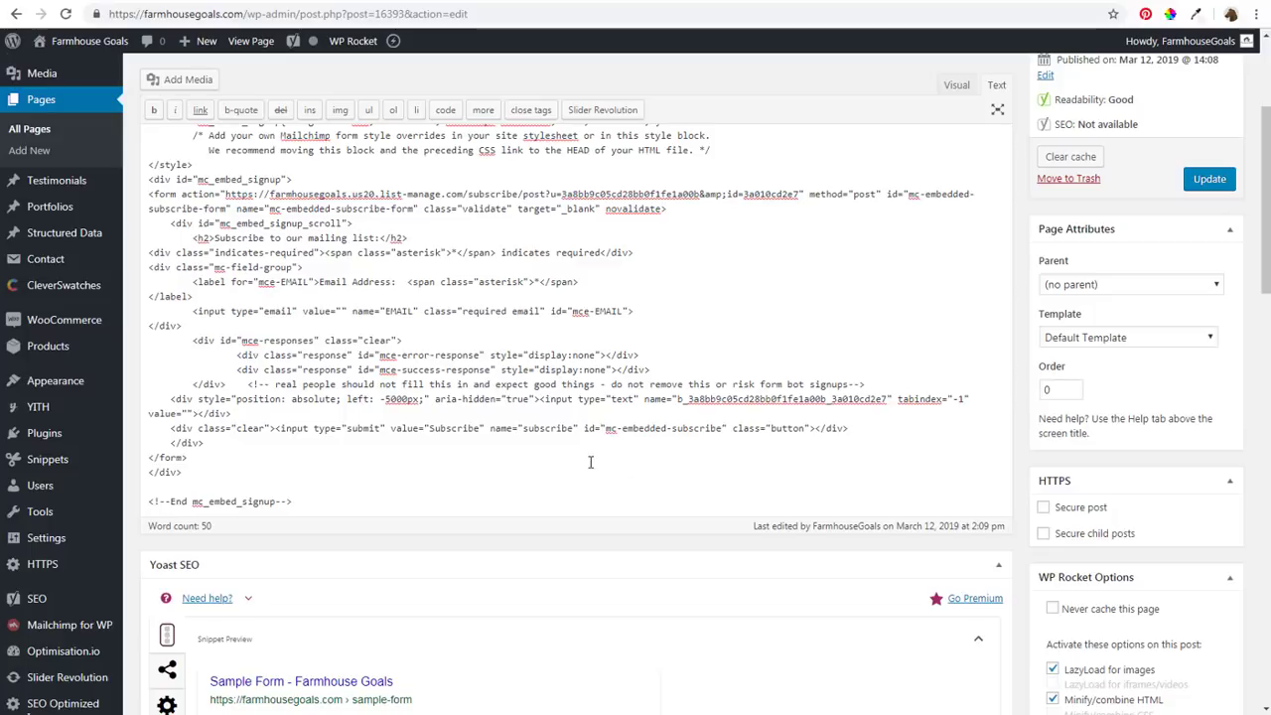
pyautogui.scroll(3, 654, 405)
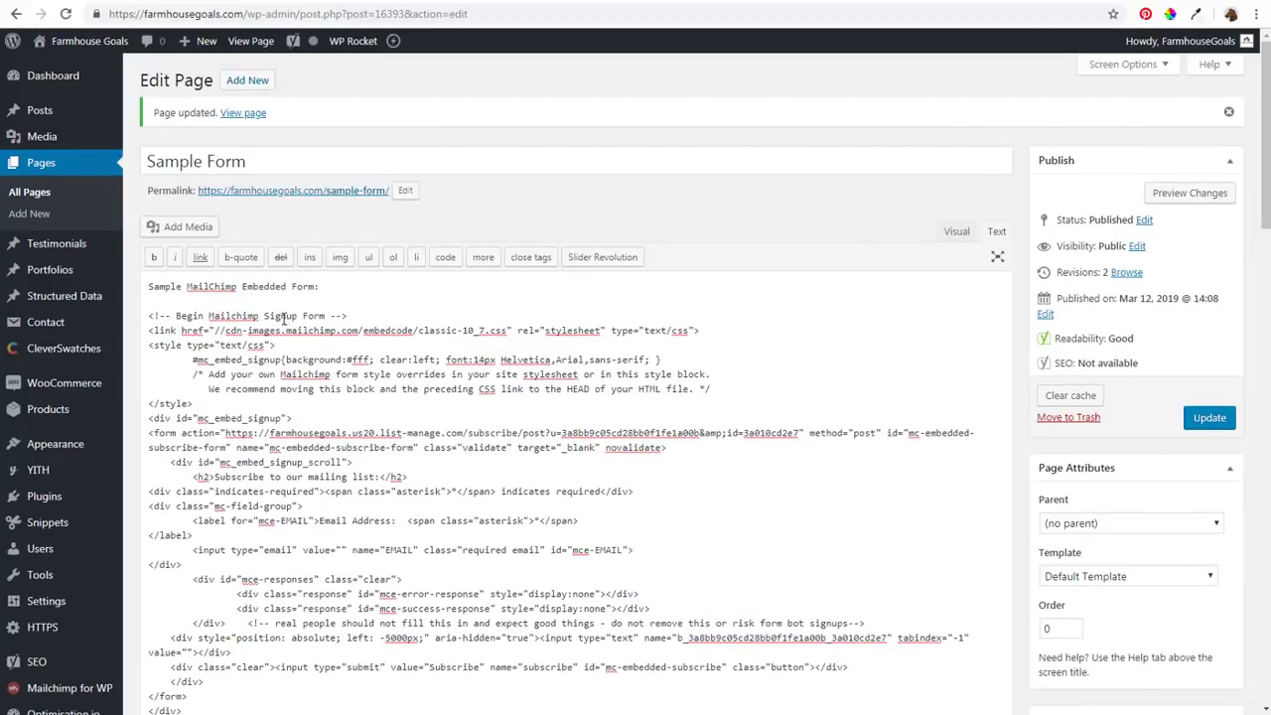
pyautogui.scroll(-2, 311, 389)
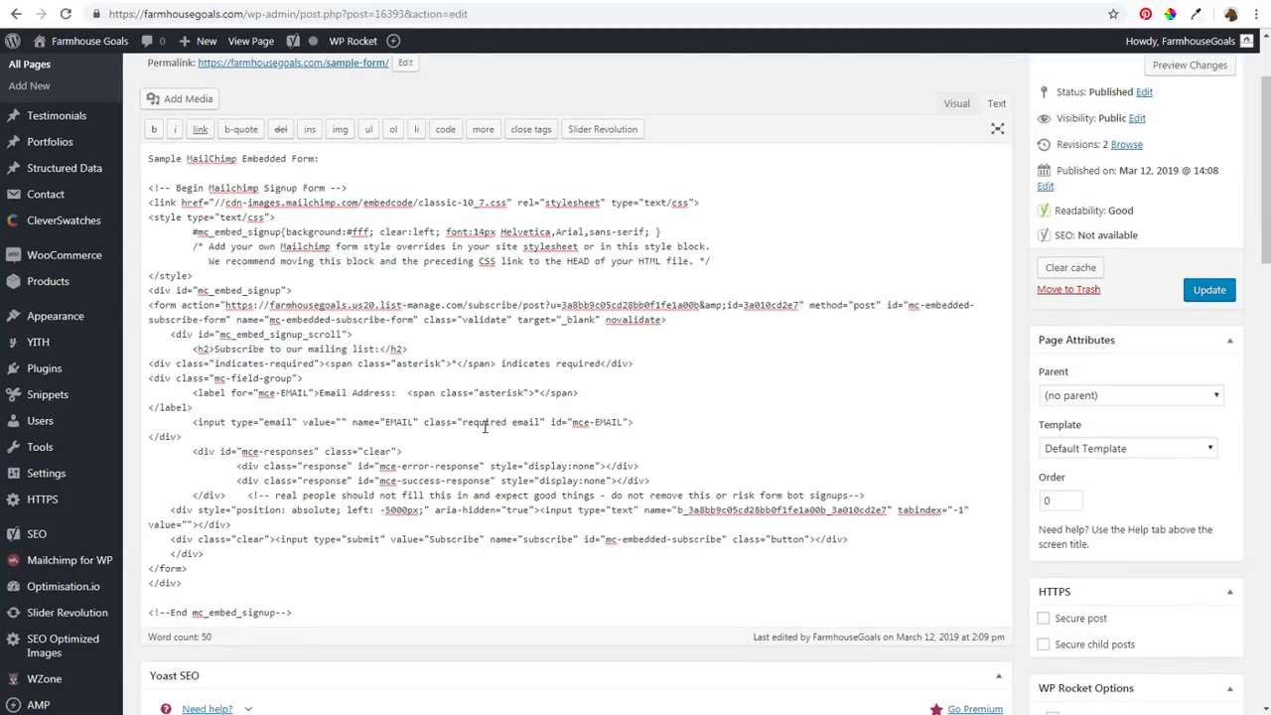
pyautogui.click(1200, 298)
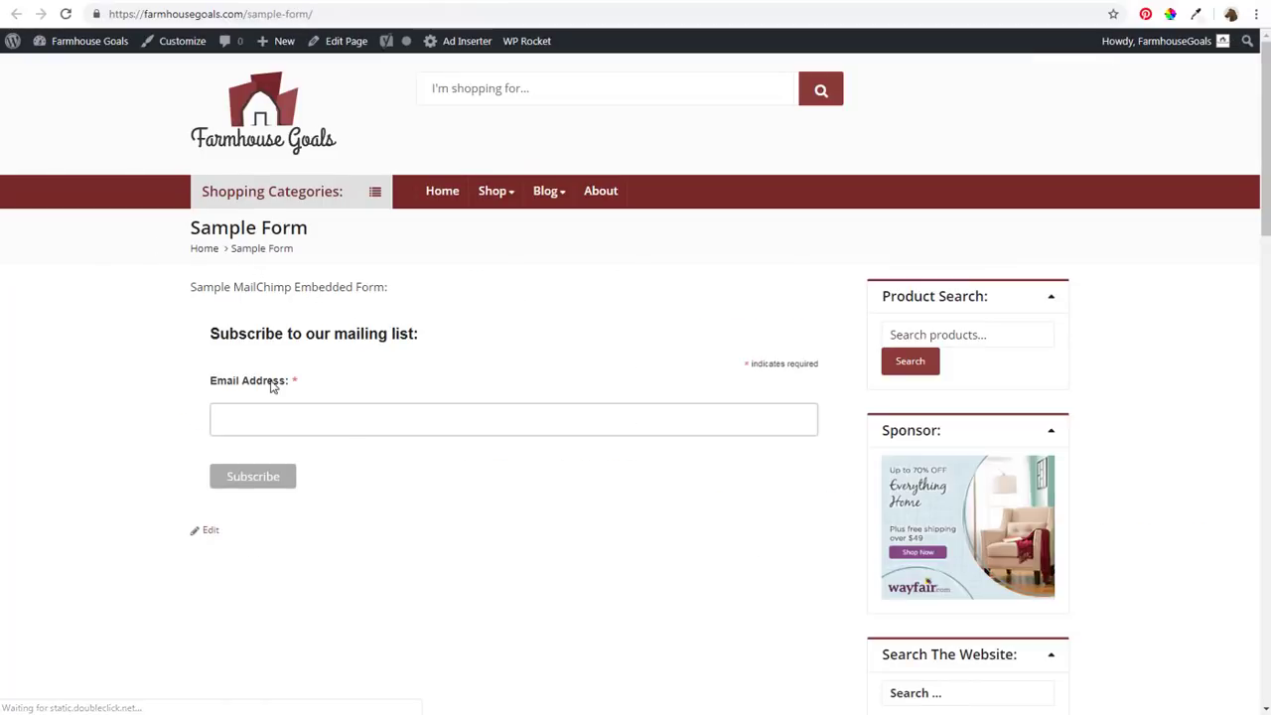
# Enter a test email address in the embedded form's Email Address field and subscribe
pyautogui.click(272, 418)
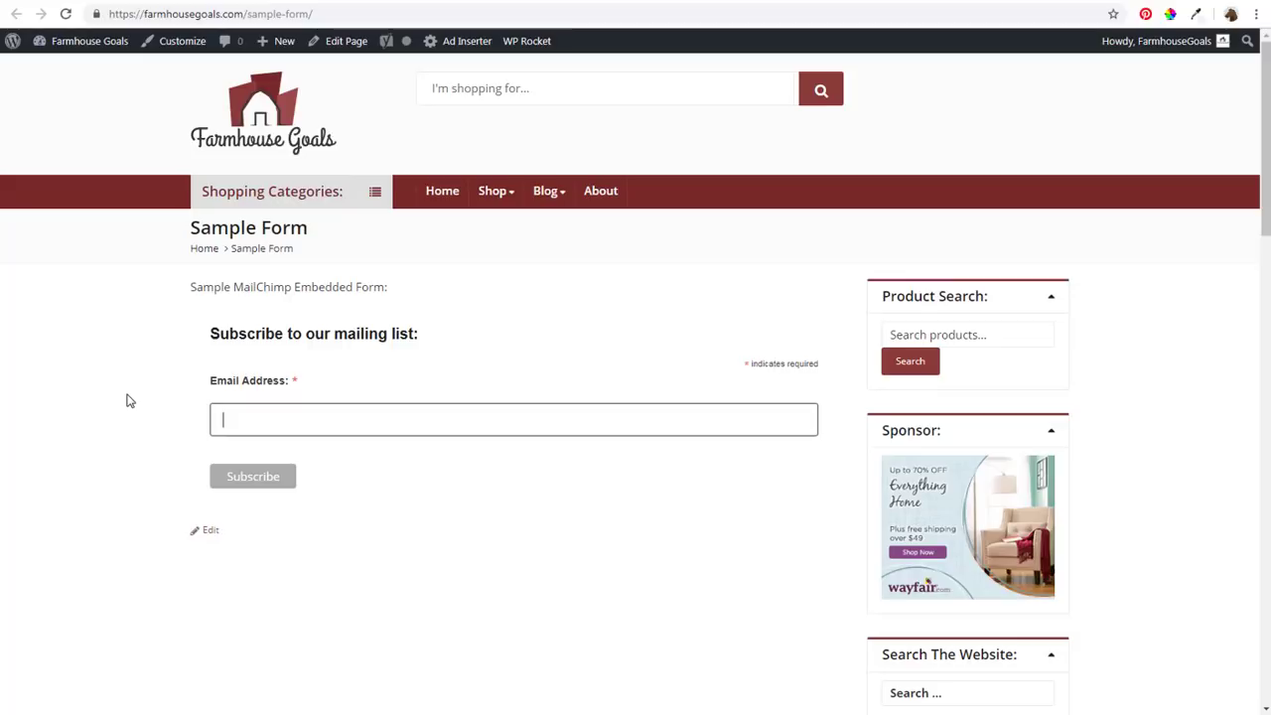
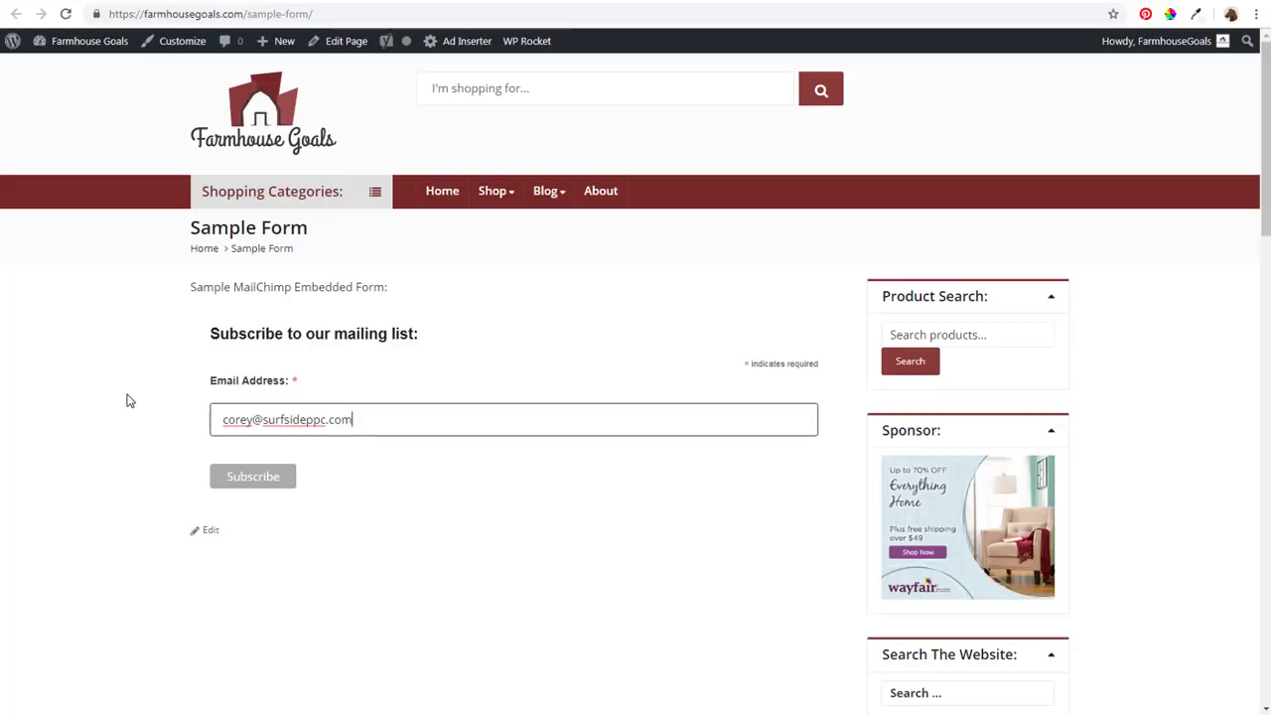
pyautogui.click(264, 480)
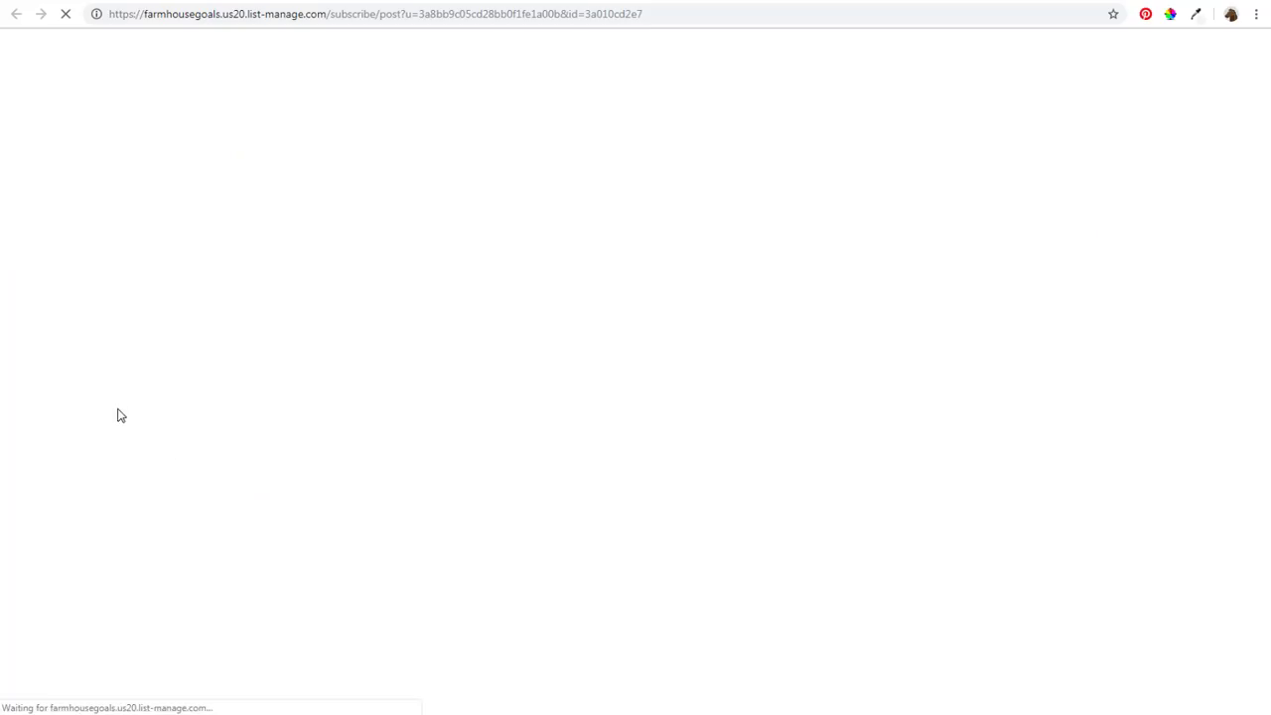
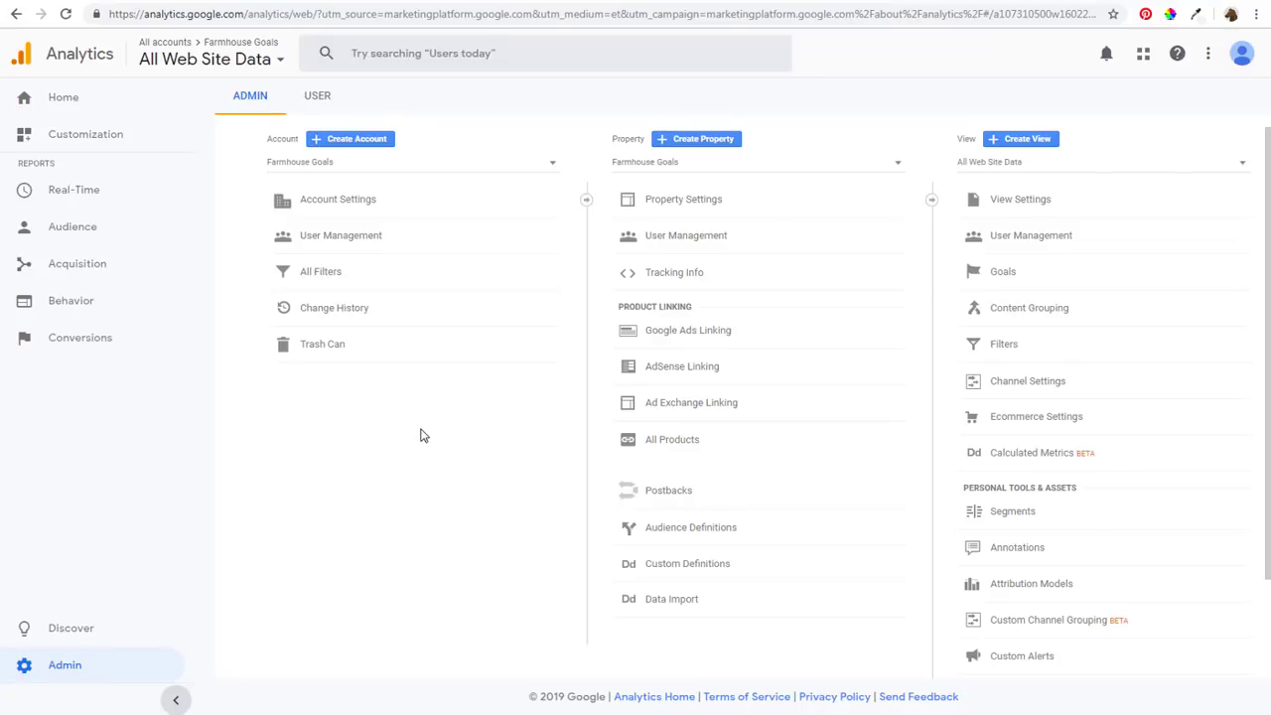
# Create a custom Google Analytics goal named 'Newsletter Sign-Ups' with type Destination in goal slot 4
pyautogui.click(1010, 277)
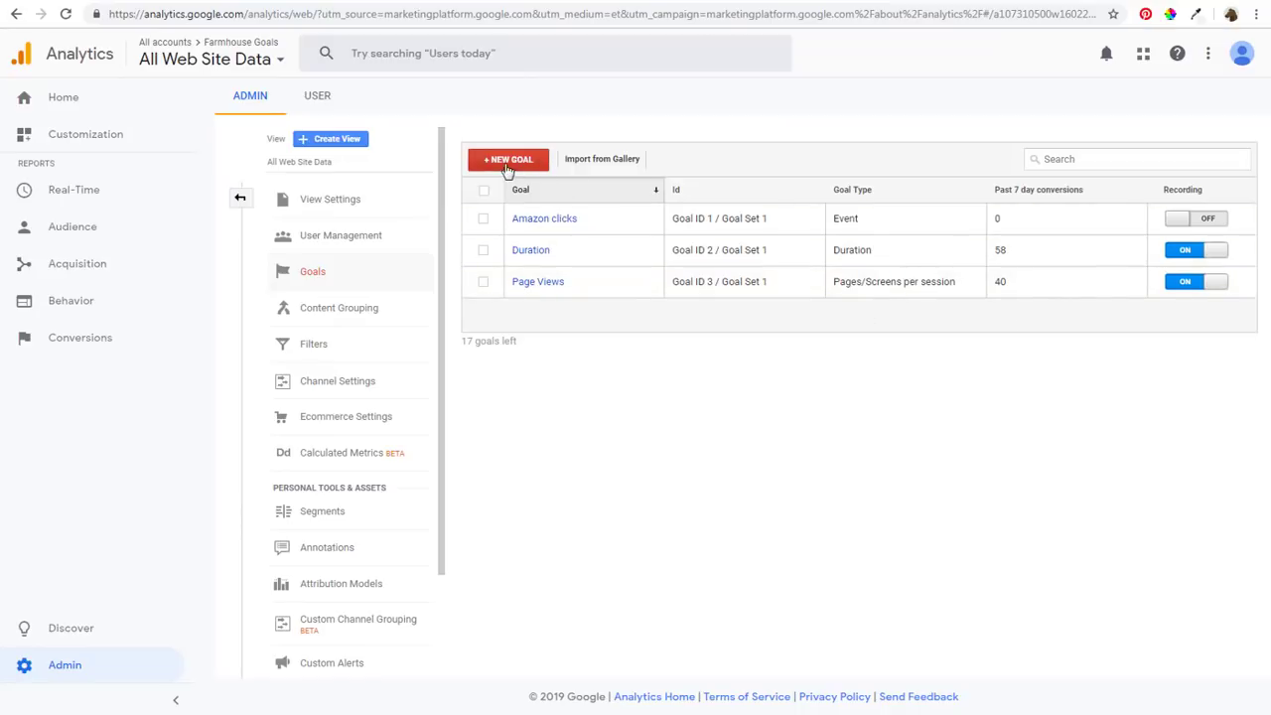
pyautogui.click(508, 165)
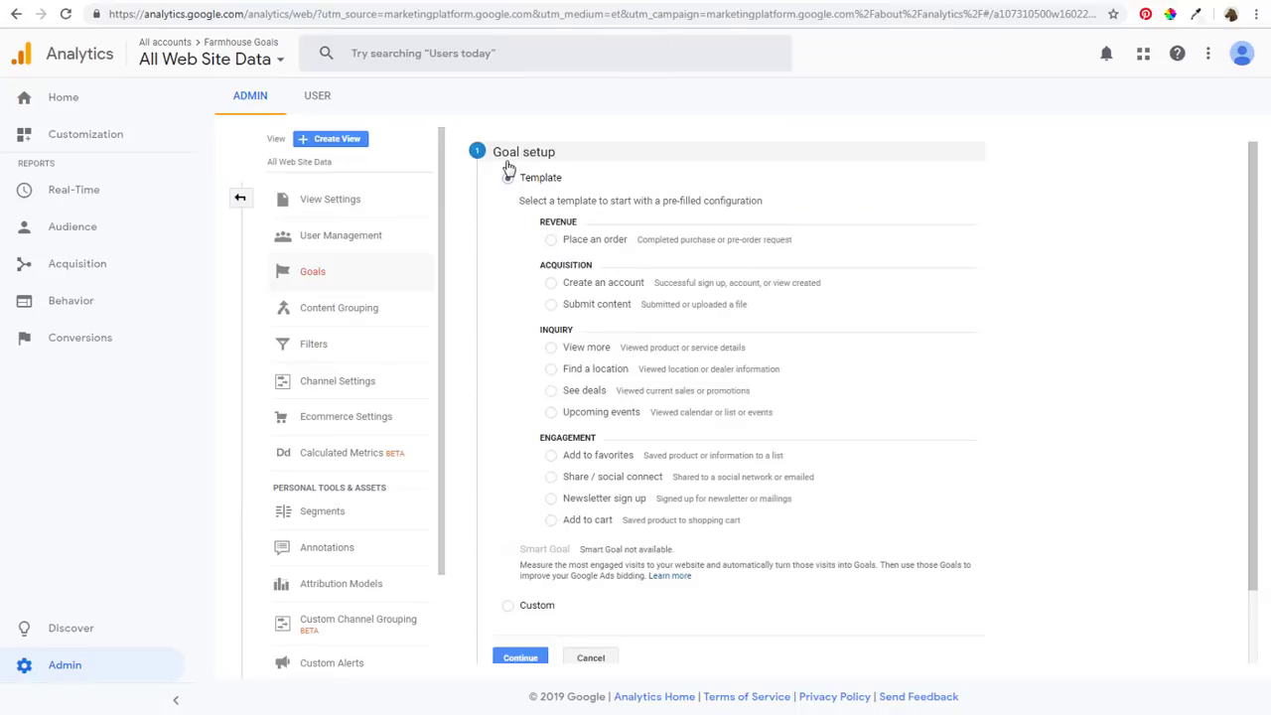
pyautogui.click(507, 606)
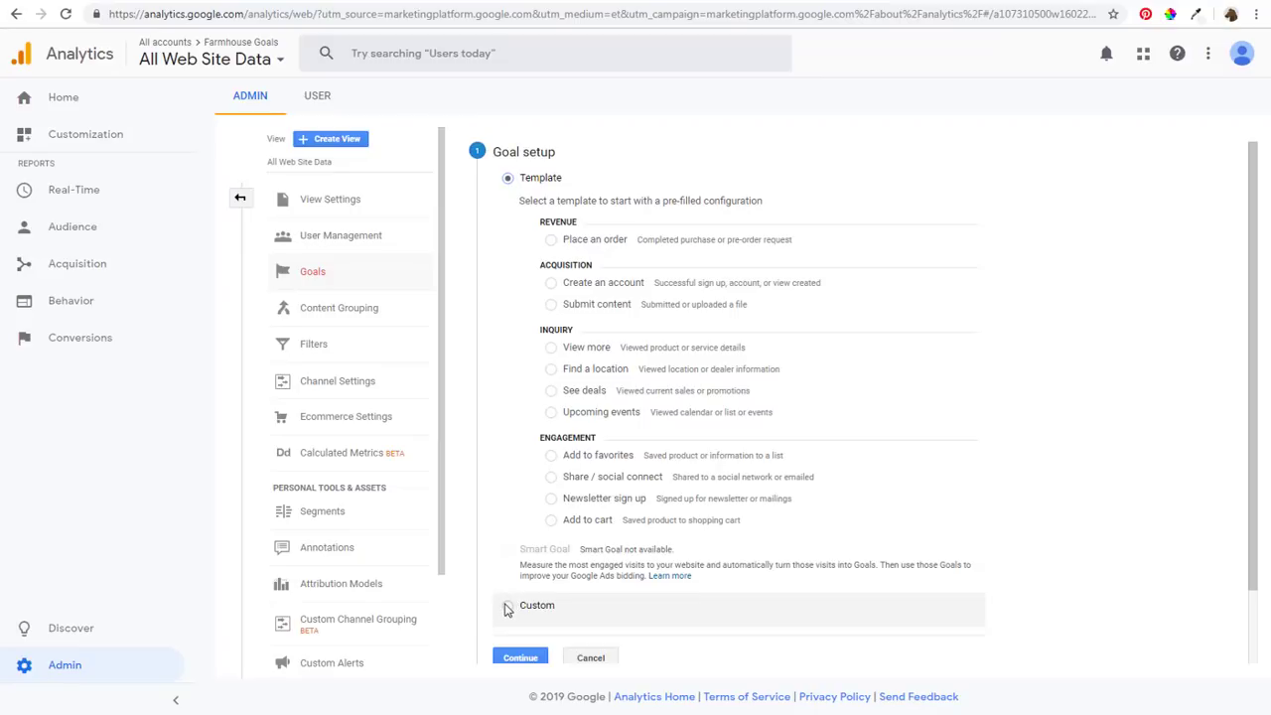
pyautogui.click(520, 657)
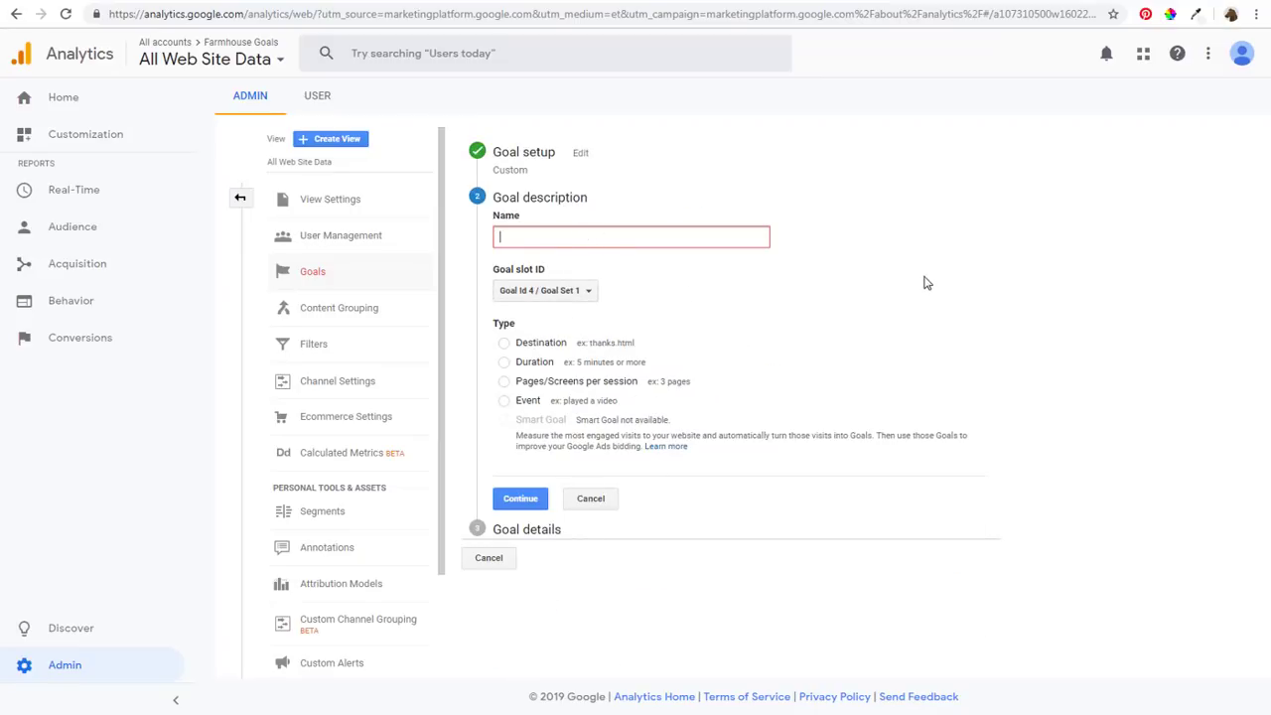
pyautogui.write('Newsletter Sign-Ups')
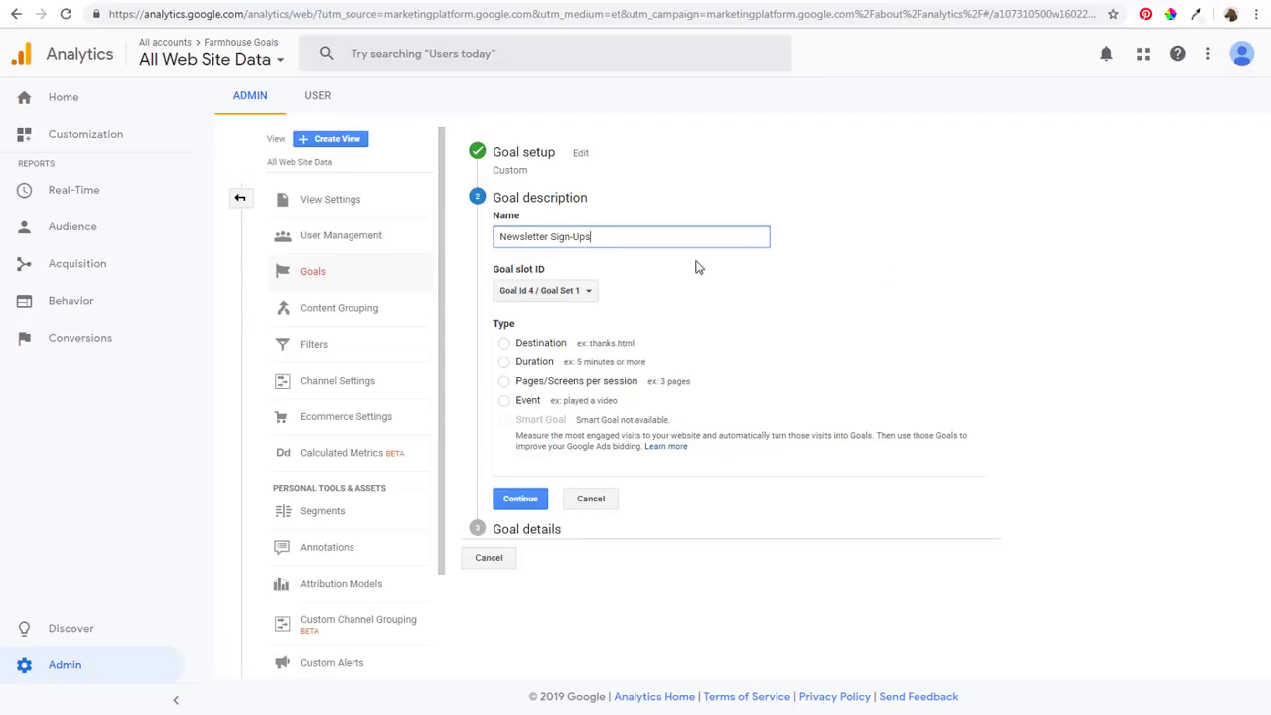
pyautogui.click(505, 343)
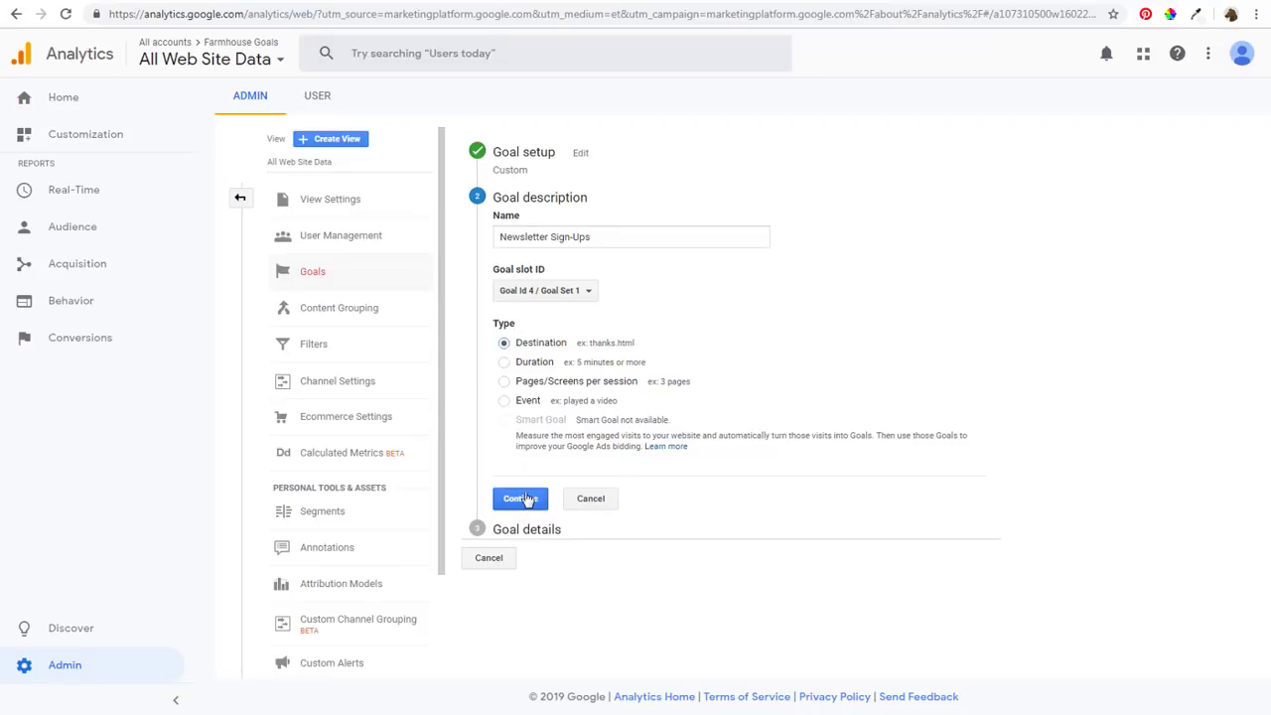
pyautogui.click(524, 499)
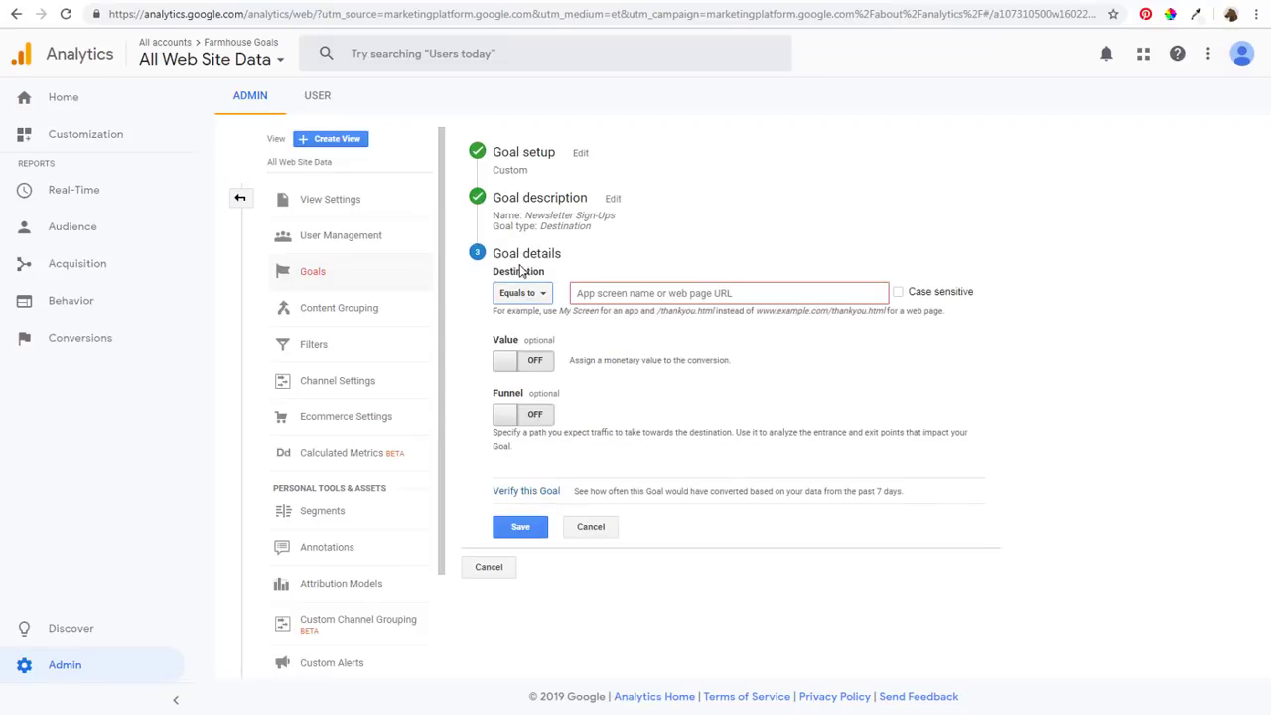
# Set the goal's destination to /confirm/, verify it, and save it as Goal ID 4
pyautogui.click(610, 294)
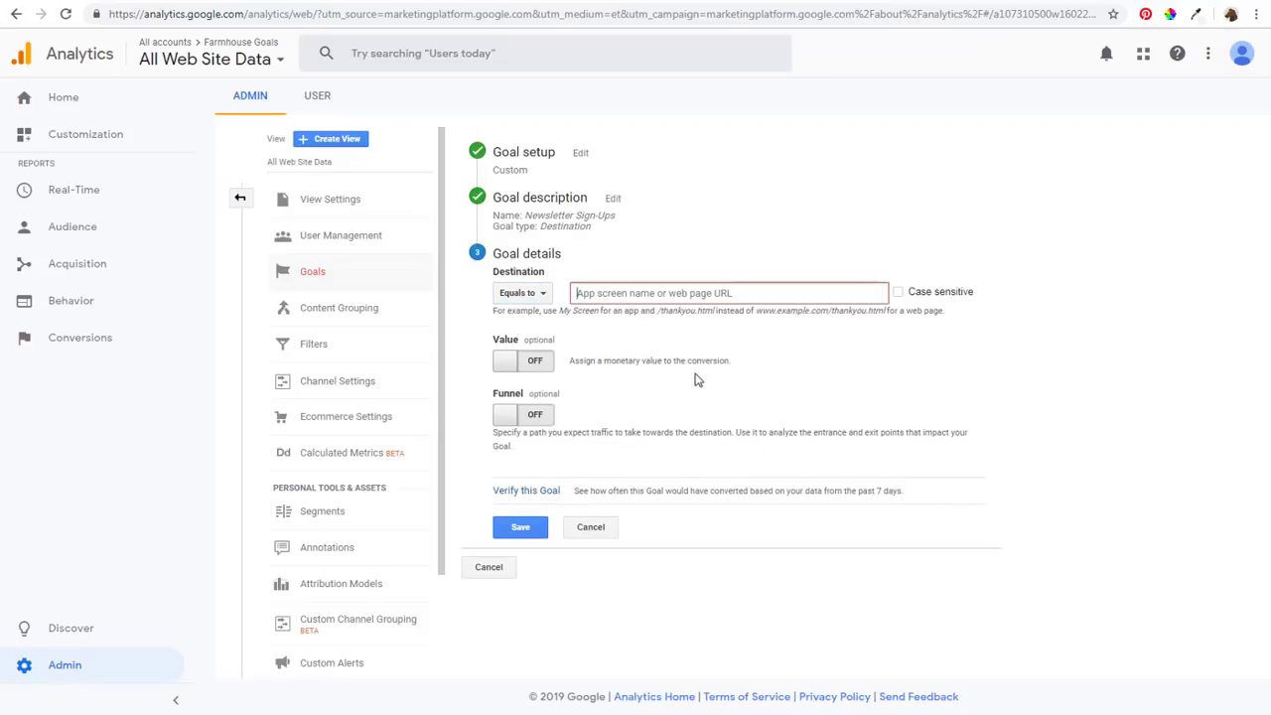
pyautogui.write('/confirm/')
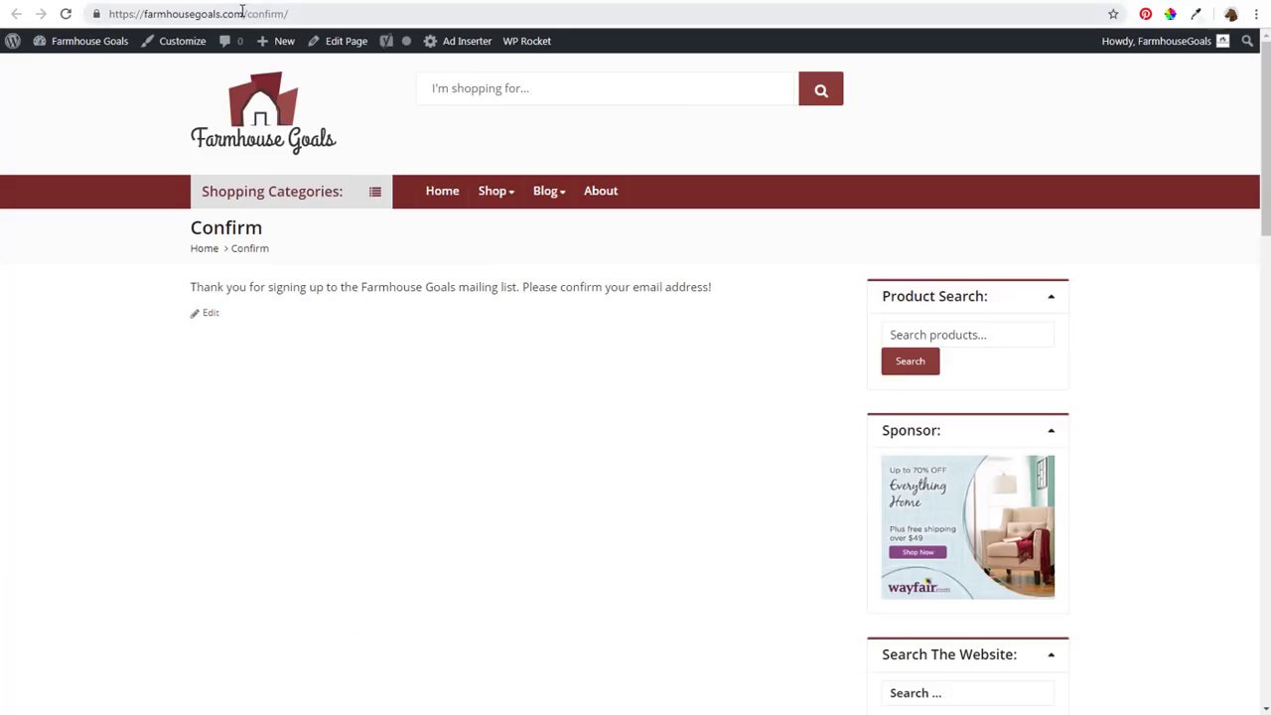
pyautogui.moveTo(242, 12); pyautogui.dragTo(312, 13)
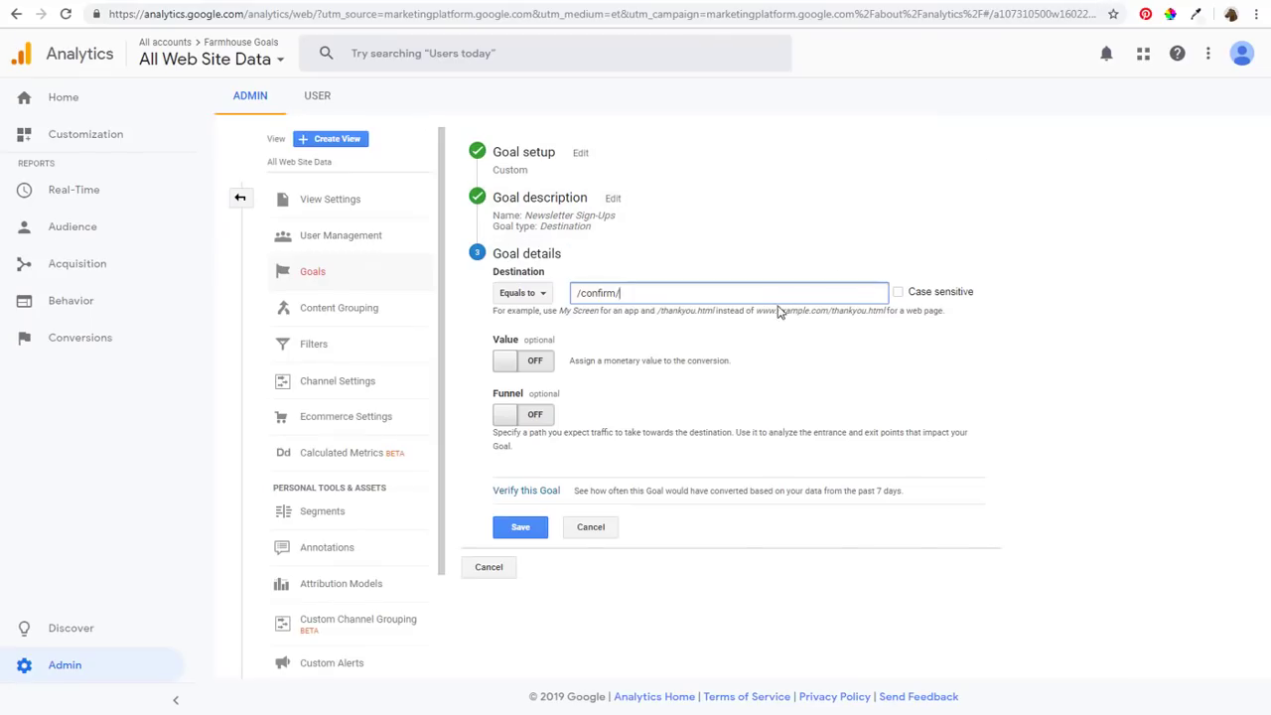
pyautogui.click(526, 492)
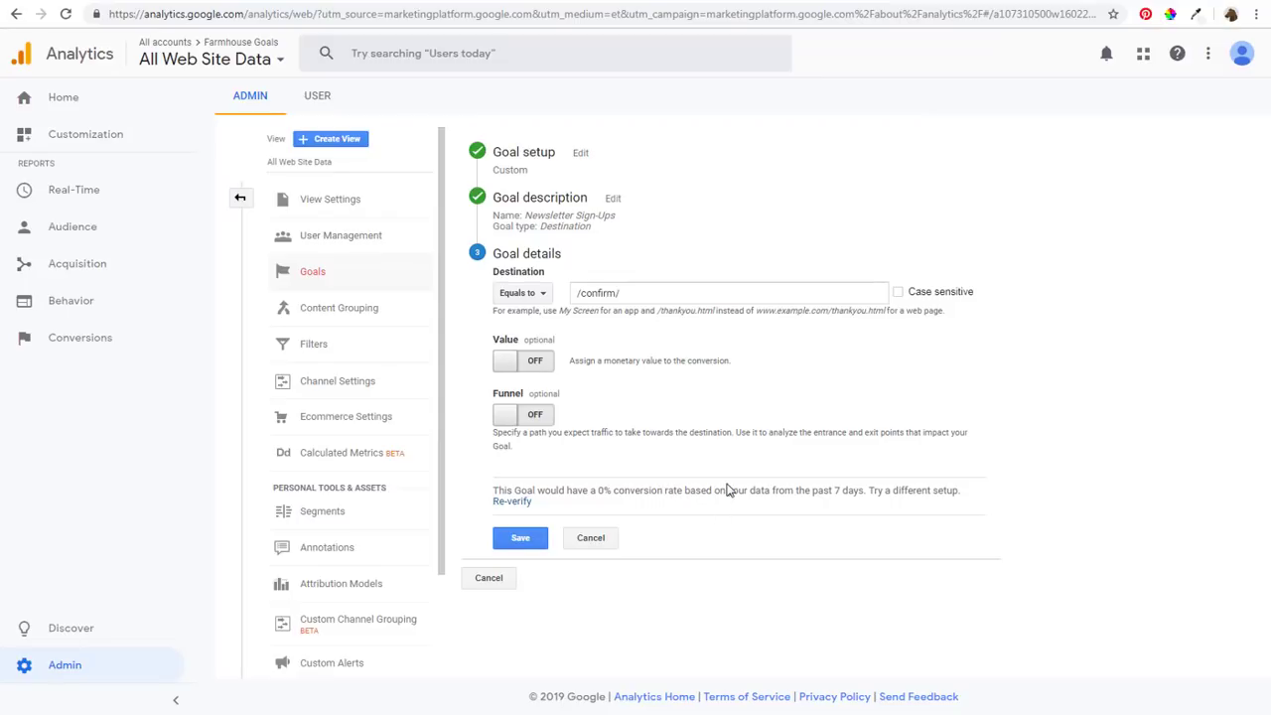
pyautogui.click(537, 544)
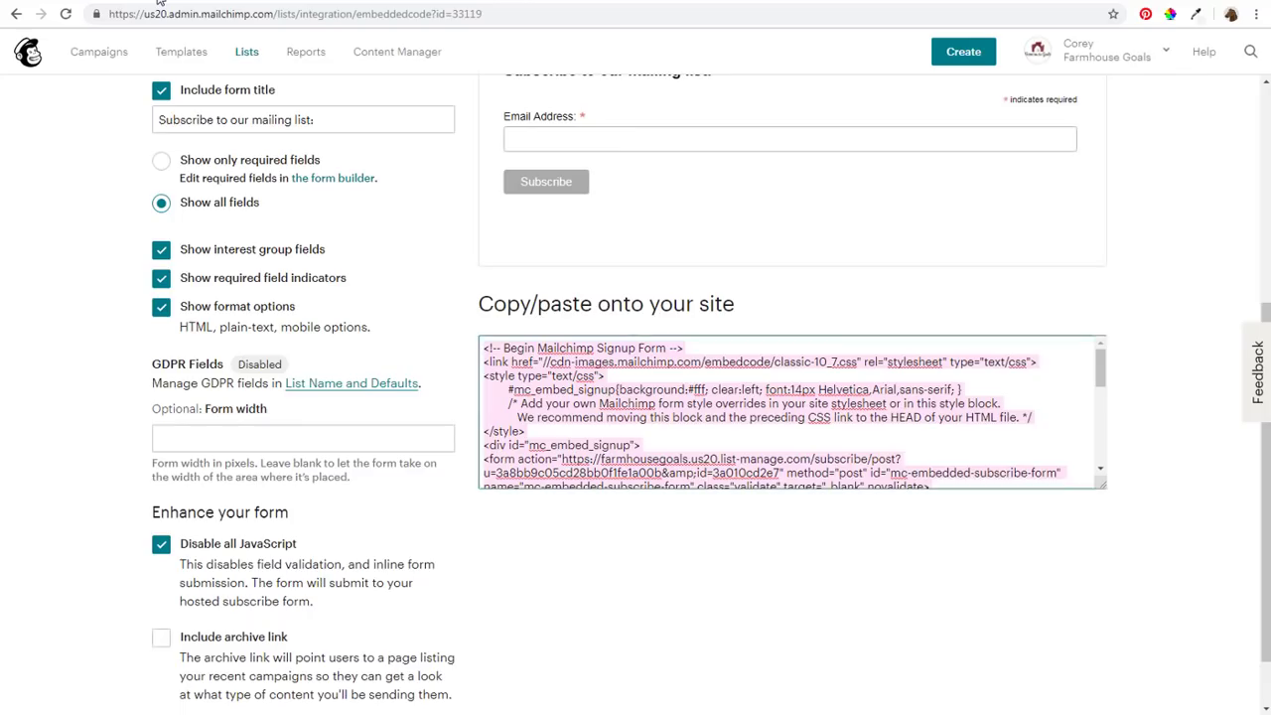
# Return to the top of Embedded forms and open the Farmhouse Goals Signup forms overview
pyautogui.scroll(3, 39, 219)
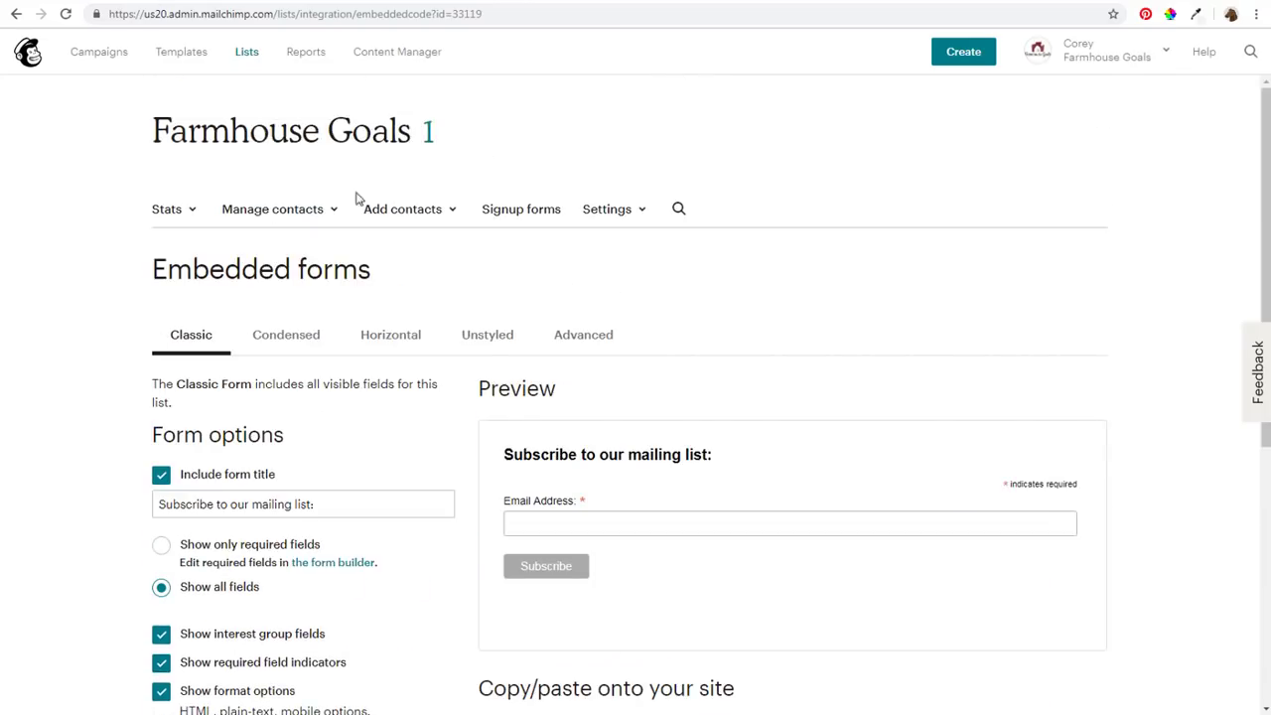
pyautogui.click(527, 211)
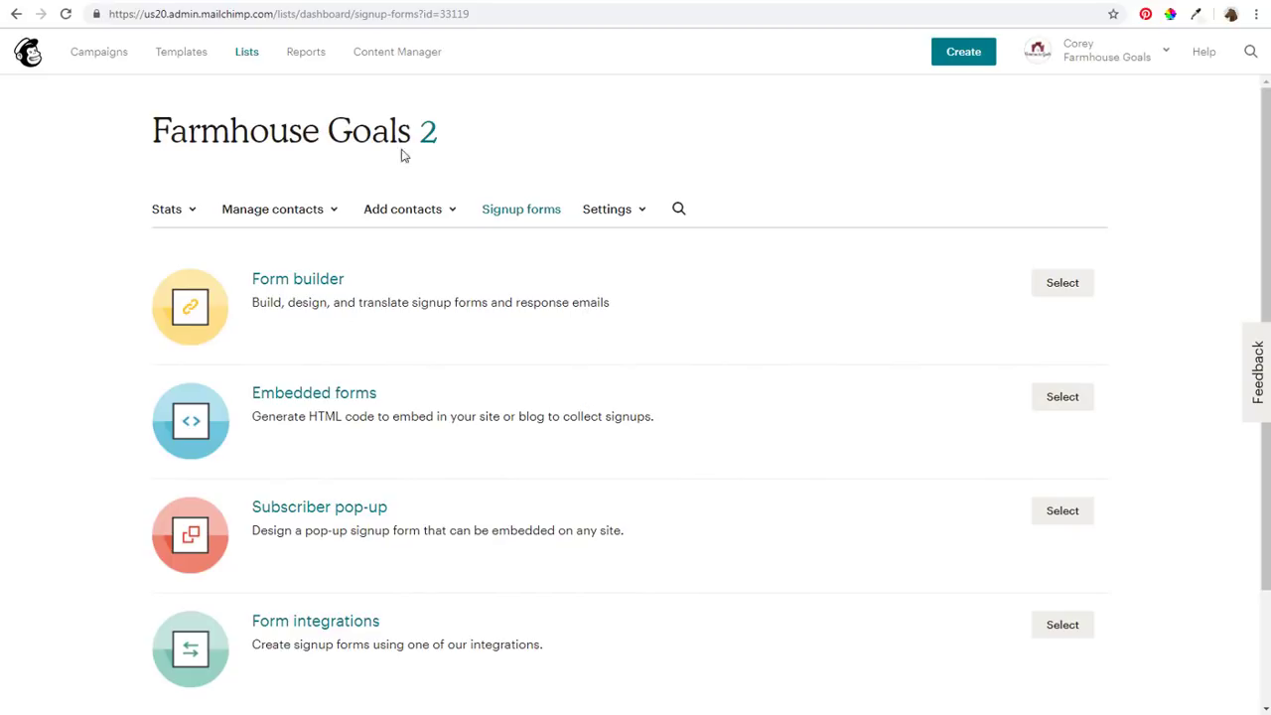
pyautogui.click(316, 1)
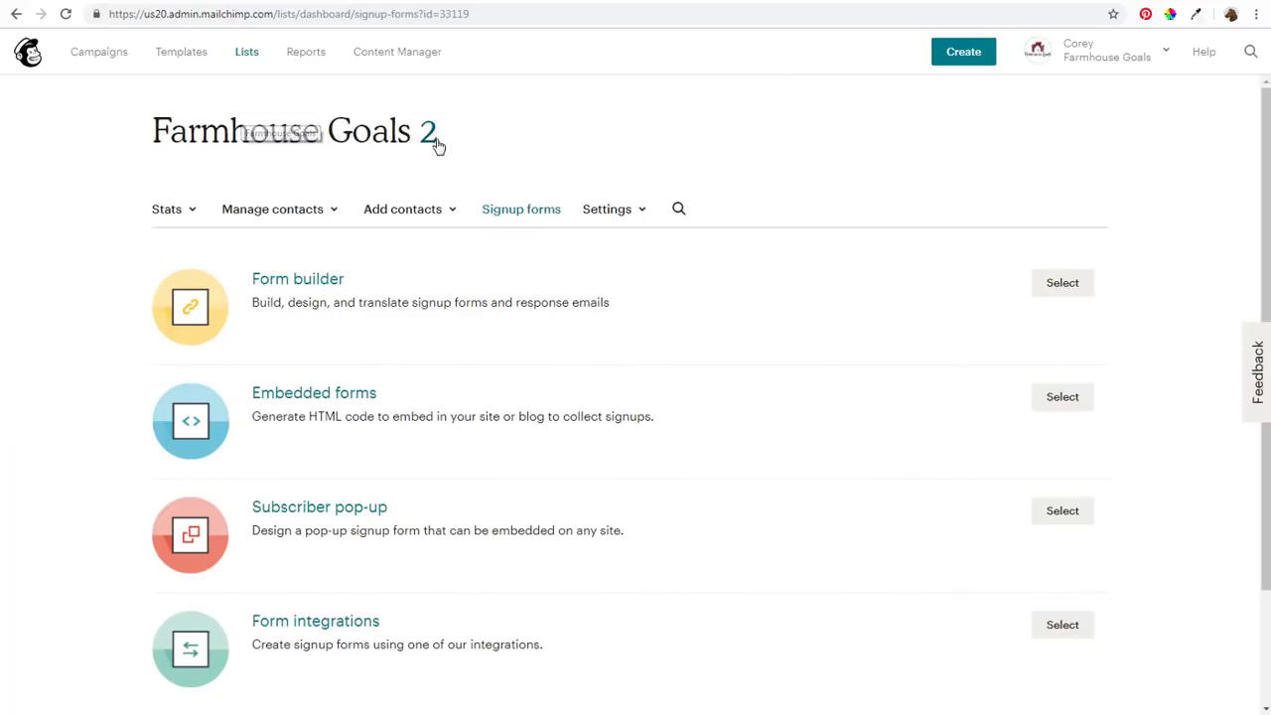
# Check the Farmhouse Goals list for the Embed Form test contact, then go to Campaigns
pyautogui.click(245, 53)
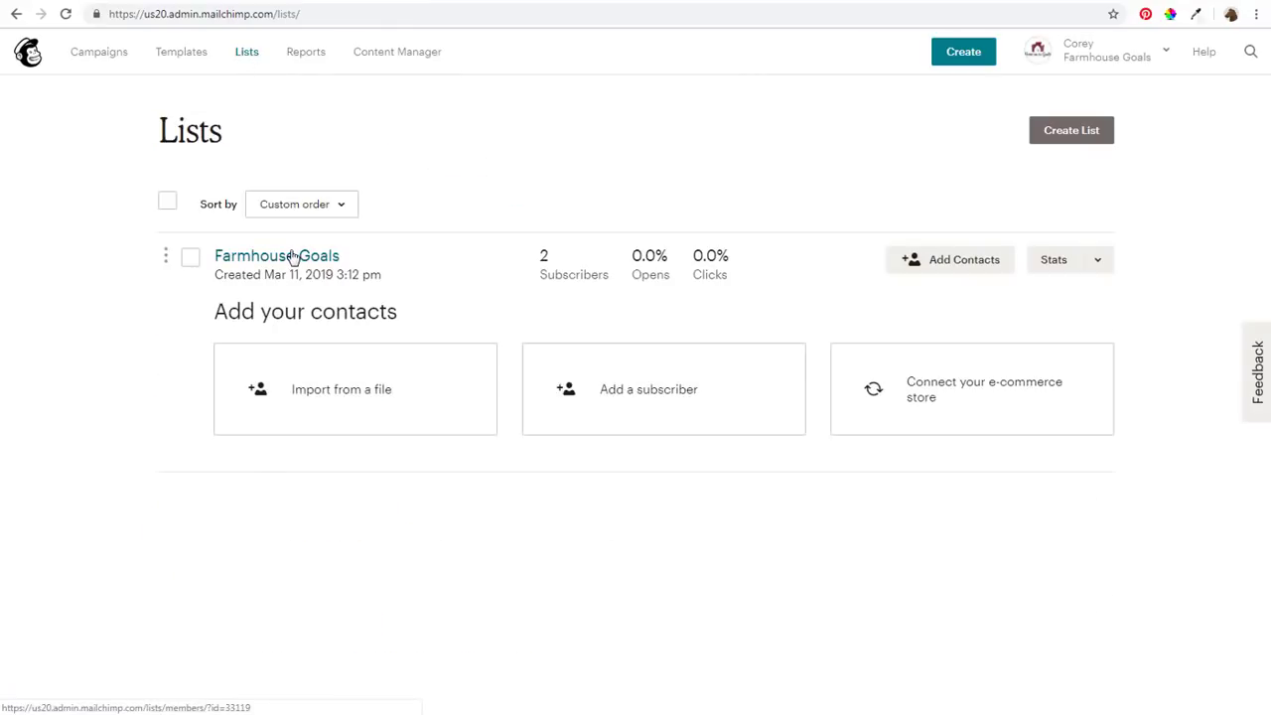
pyautogui.click(290, 255)
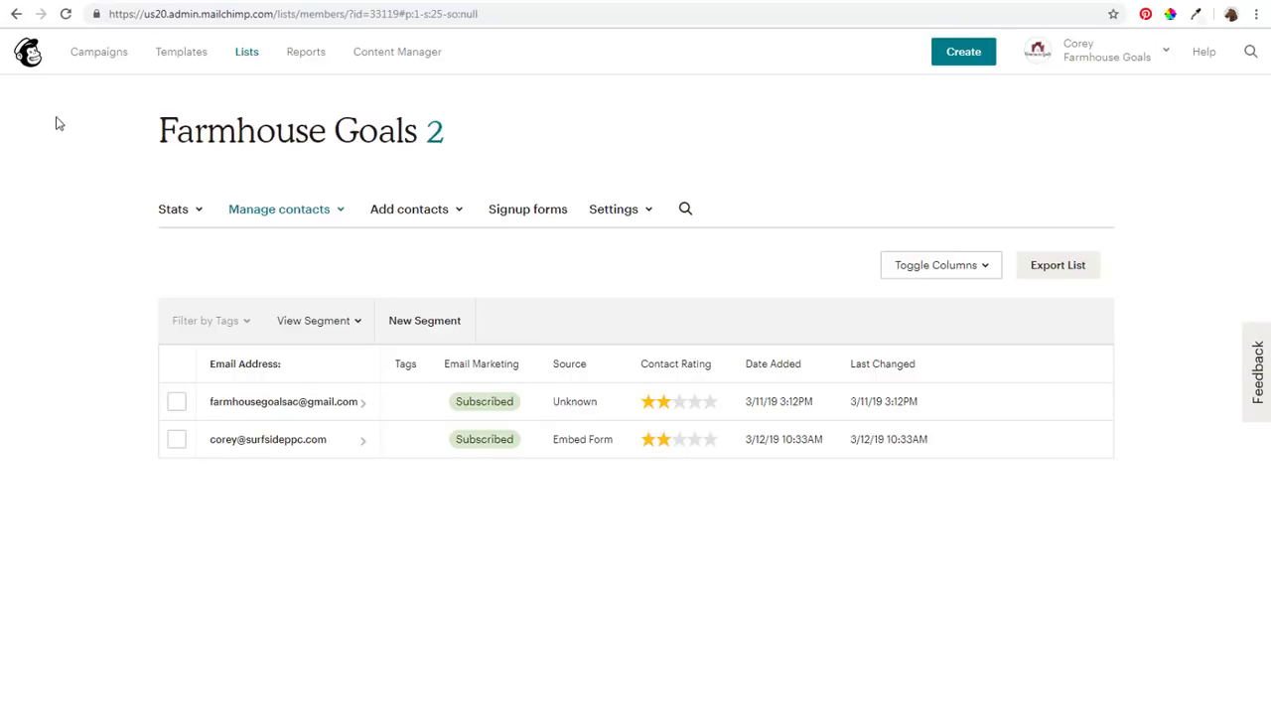
pyautogui.click(116, 62)
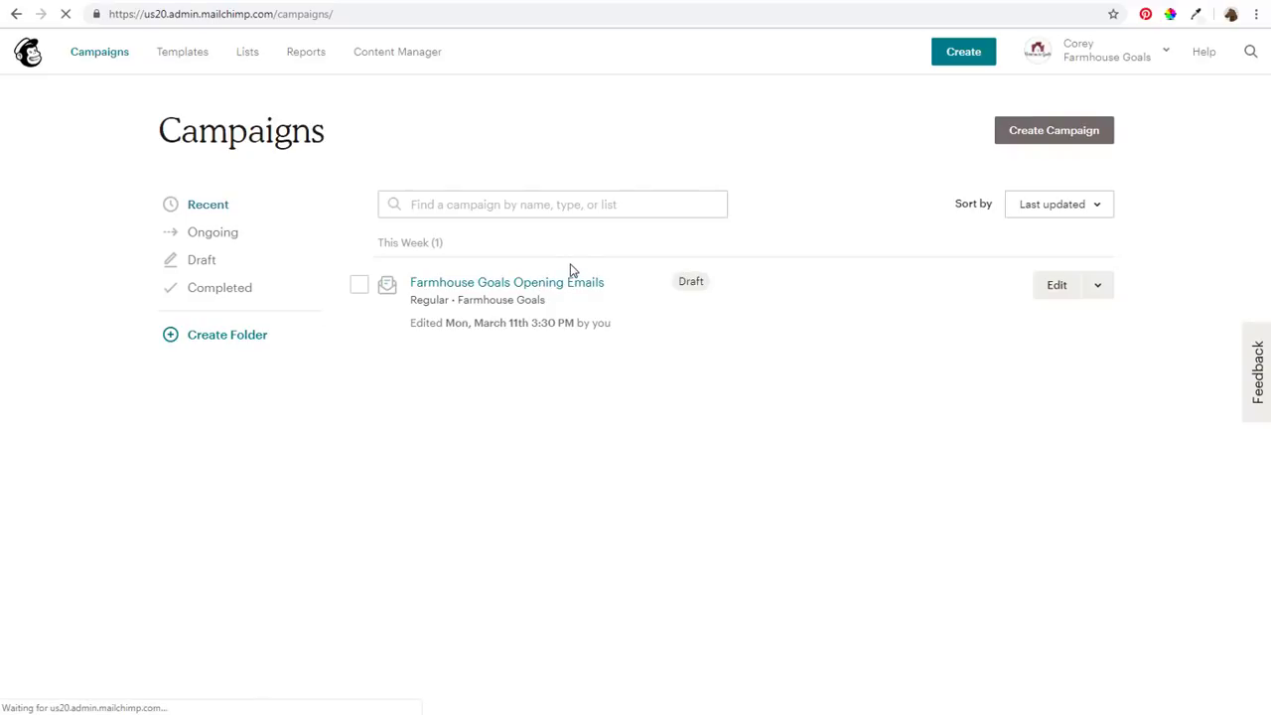
# Send the Farmhouse Goals Opening Emails draft now to its 2 subscribers
pyautogui.click(1060, 294)
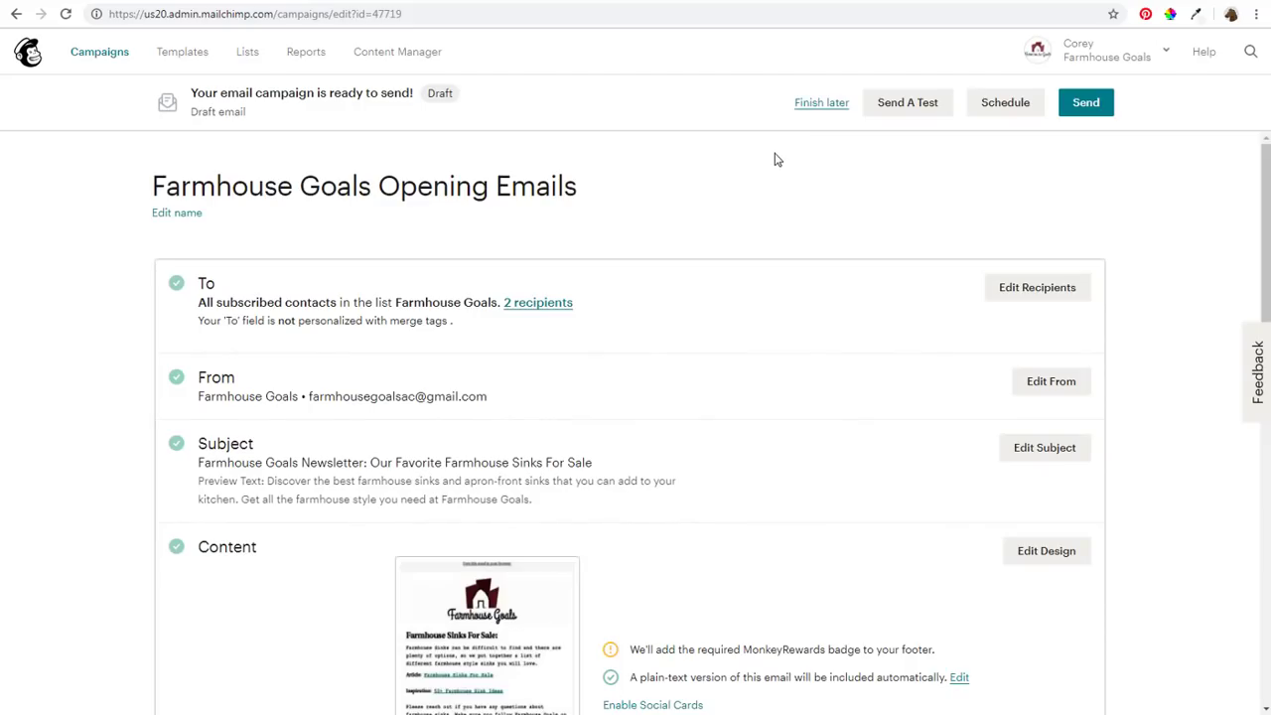
pyautogui.click(1097, 110)
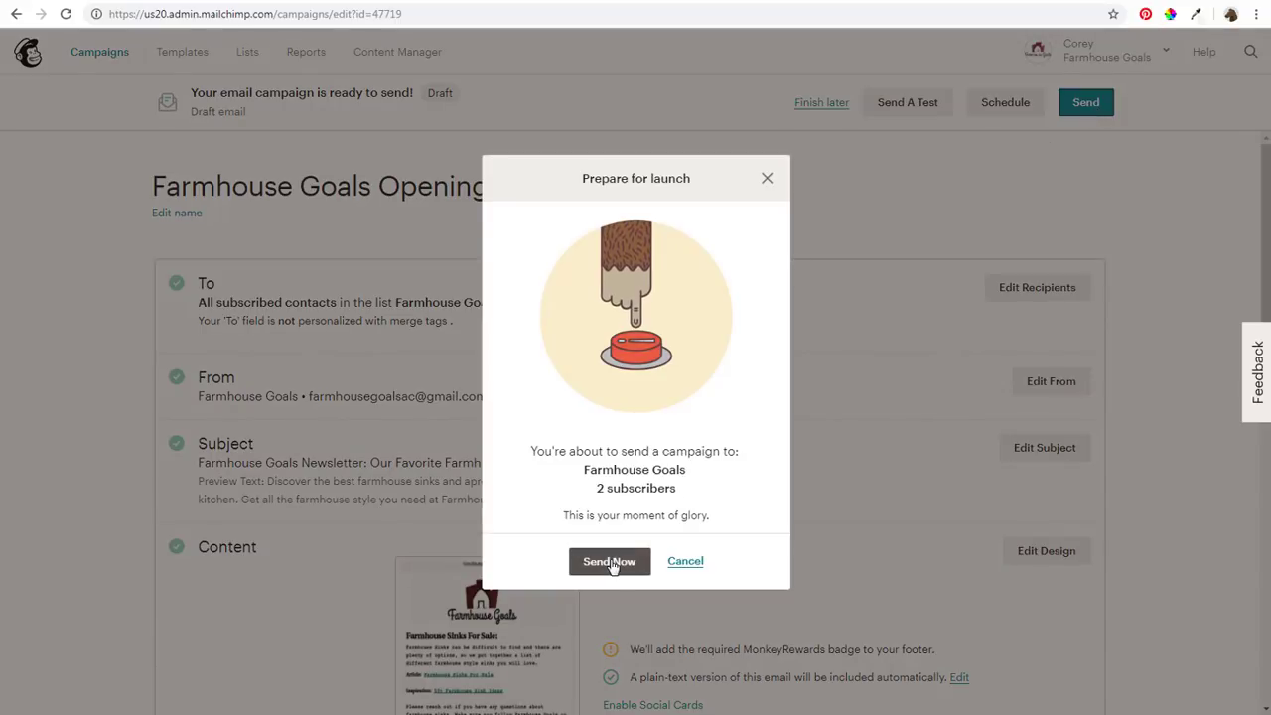
pyautogui.click(609, 562)
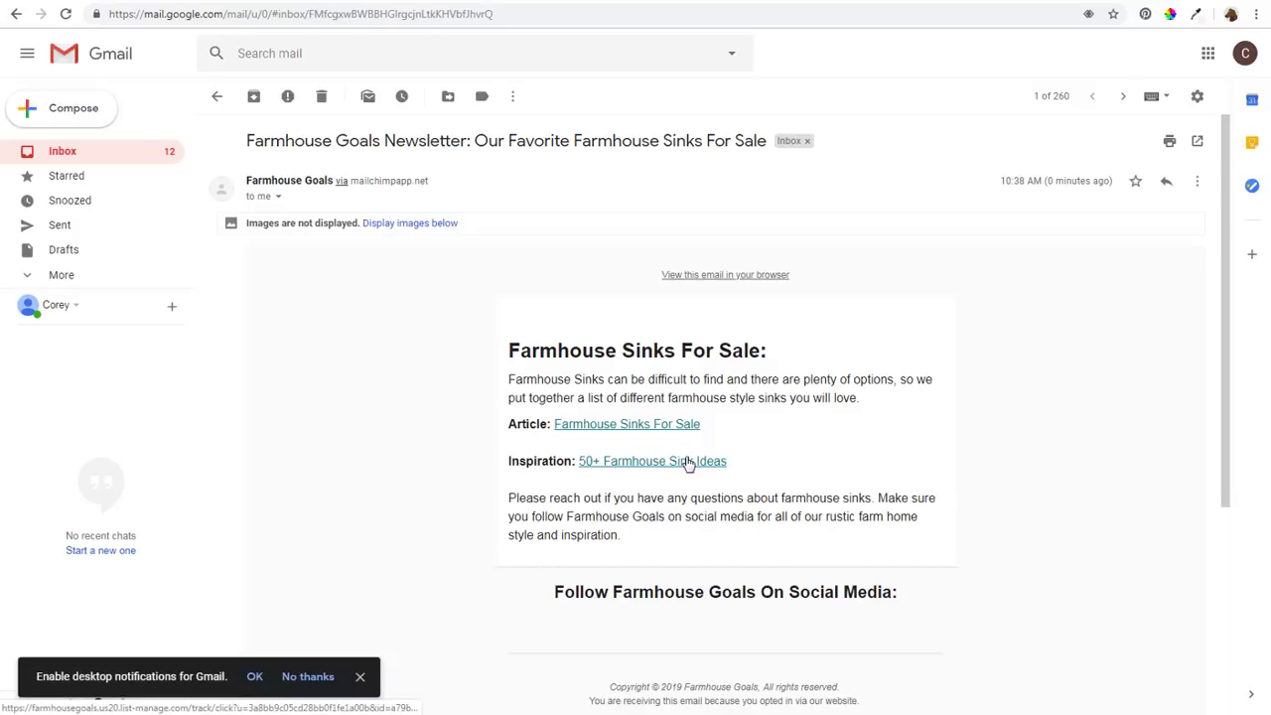
# Display the blocked images in the received Farmhouse Goals newsletter and scroll through it
pyautogui.scroll(-1, 771, 534)
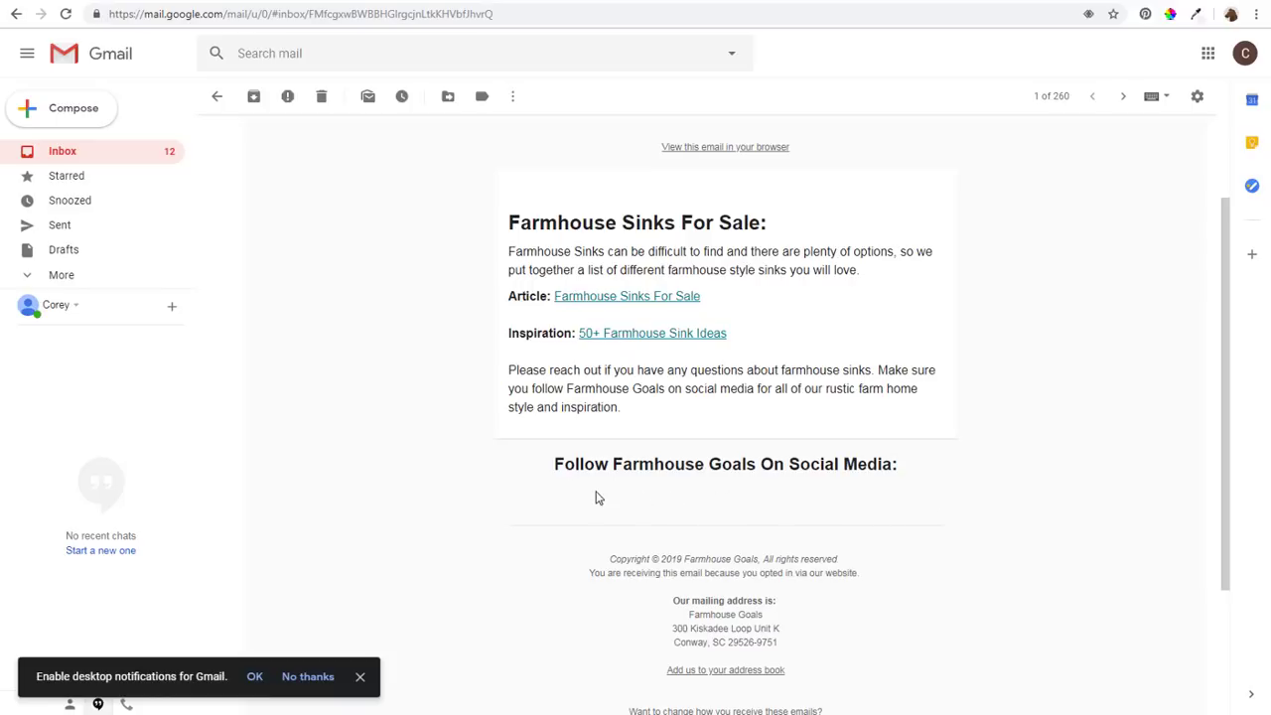
pyautogui.scroll(1, 337, 396)
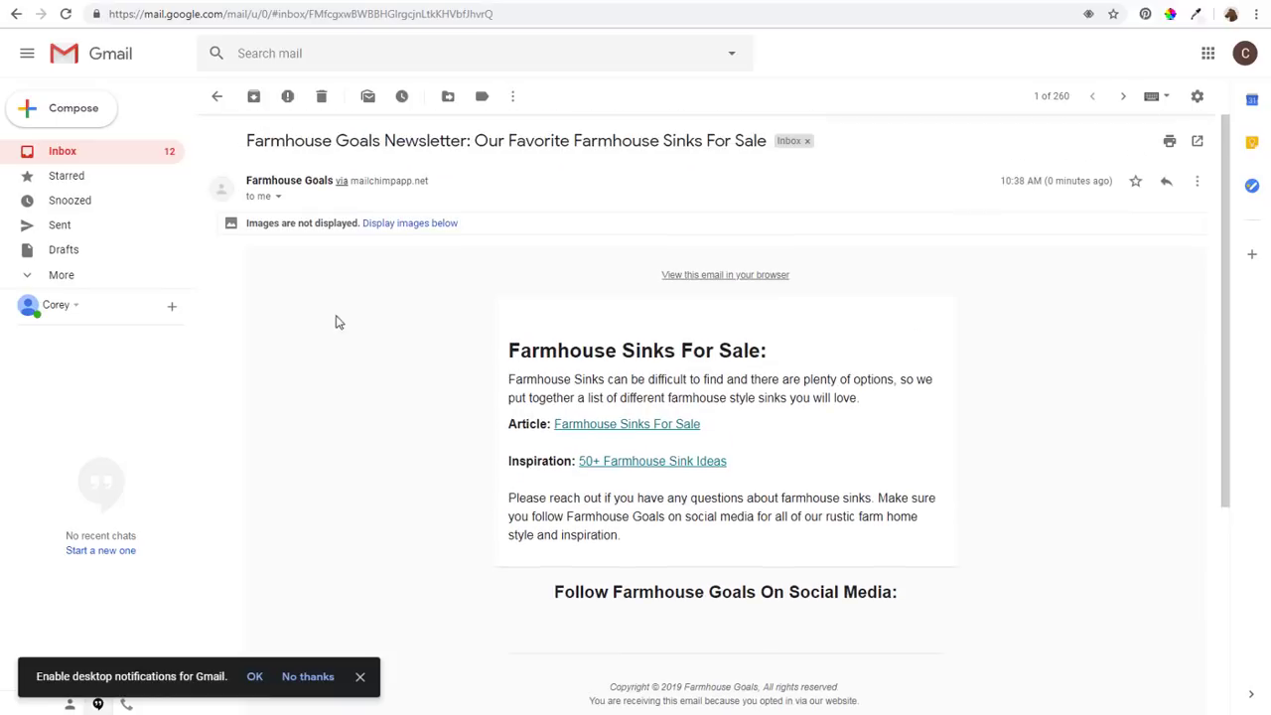
pyautogui.click(403, 230)
pyautogui.scroll(-1, 434, 363)
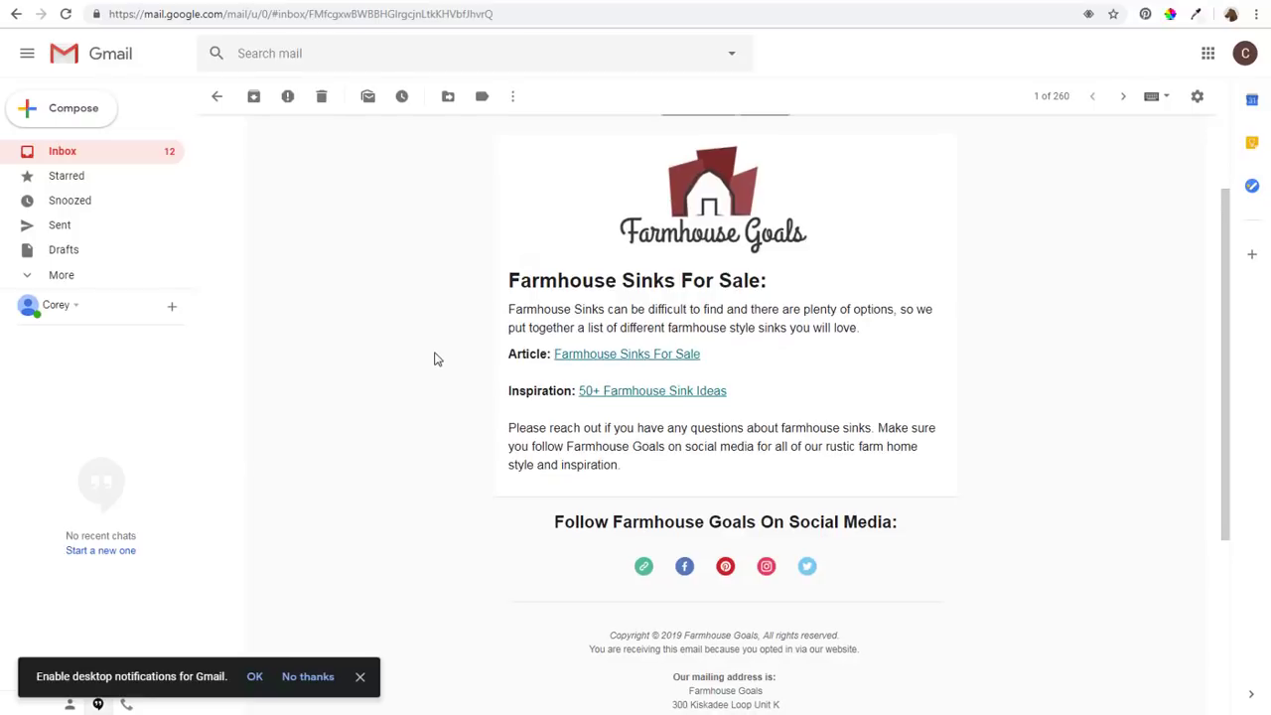
pyautogui.moveTo(716, 246)
pyautogui.scroll(2, 477, 405)
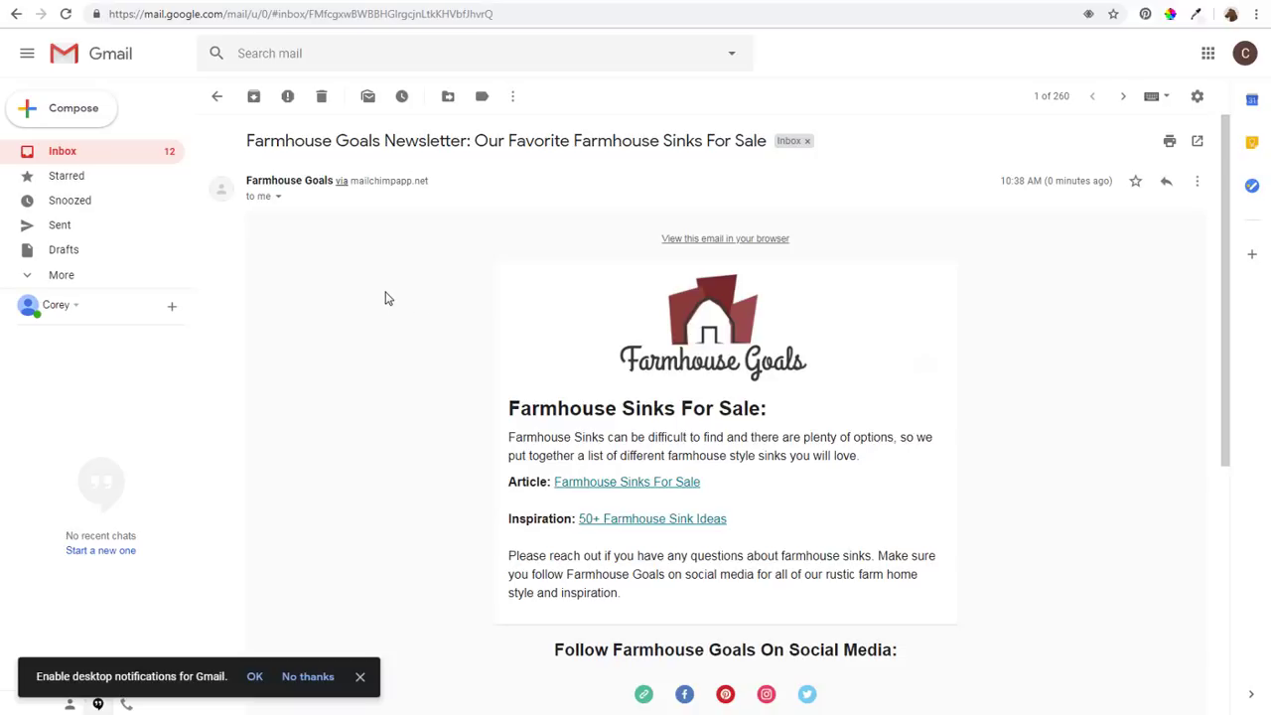
pyautogui.moveTo(602, 334)
pyautogui.scroll(-1, 828, 473)
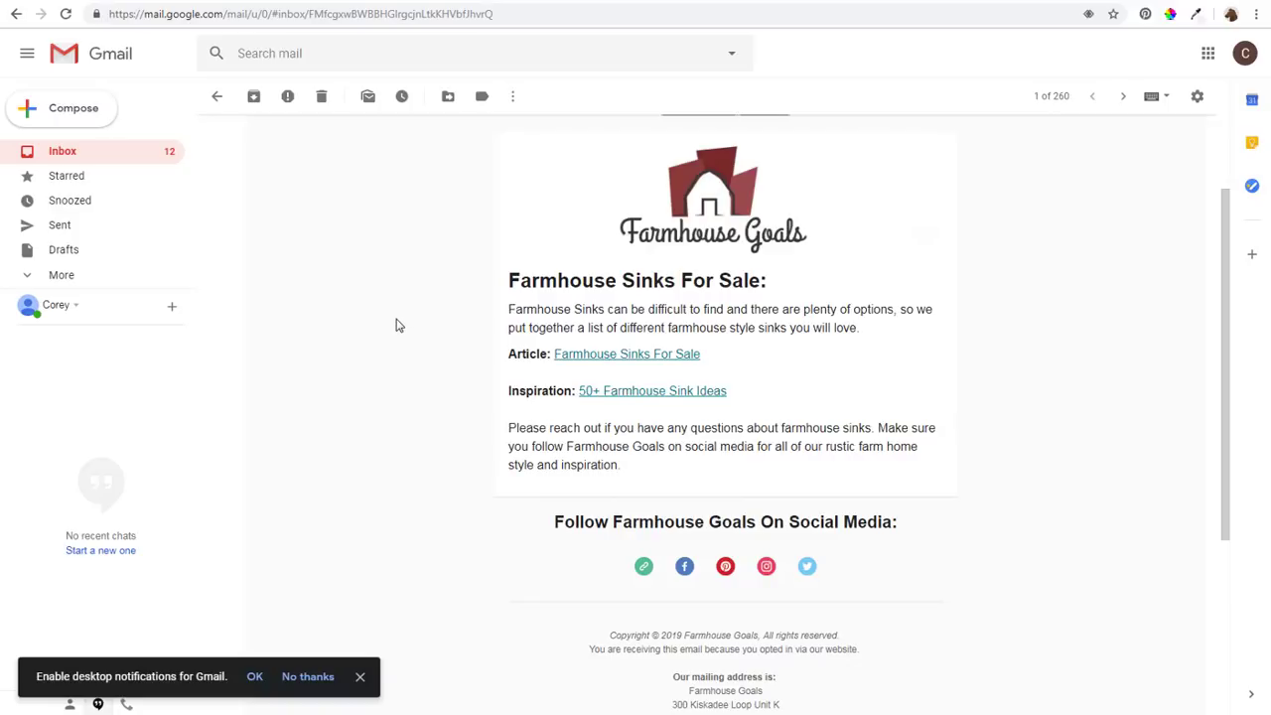
pyautogui.scroll(2, 354, 334)
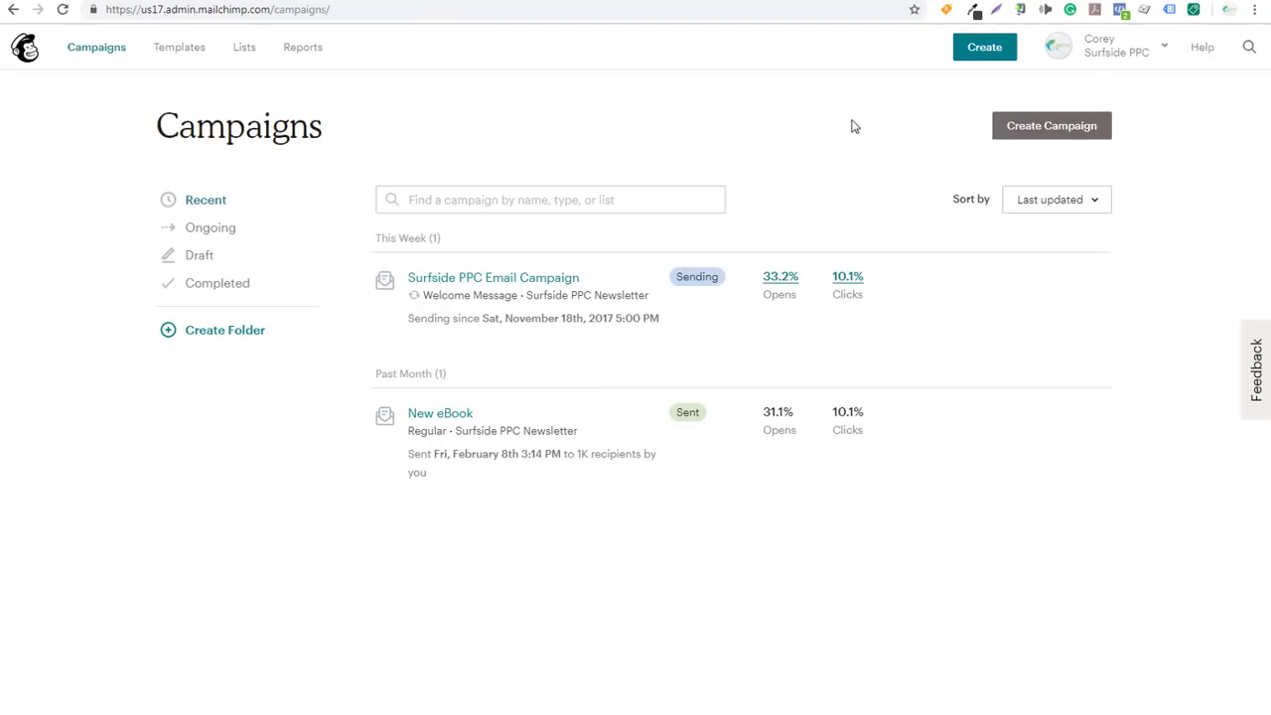
# Inspect the Sending Surfside PPC Email Campaign row on the other account's Campaigns page
pyautogui.moveTo(513, 292)
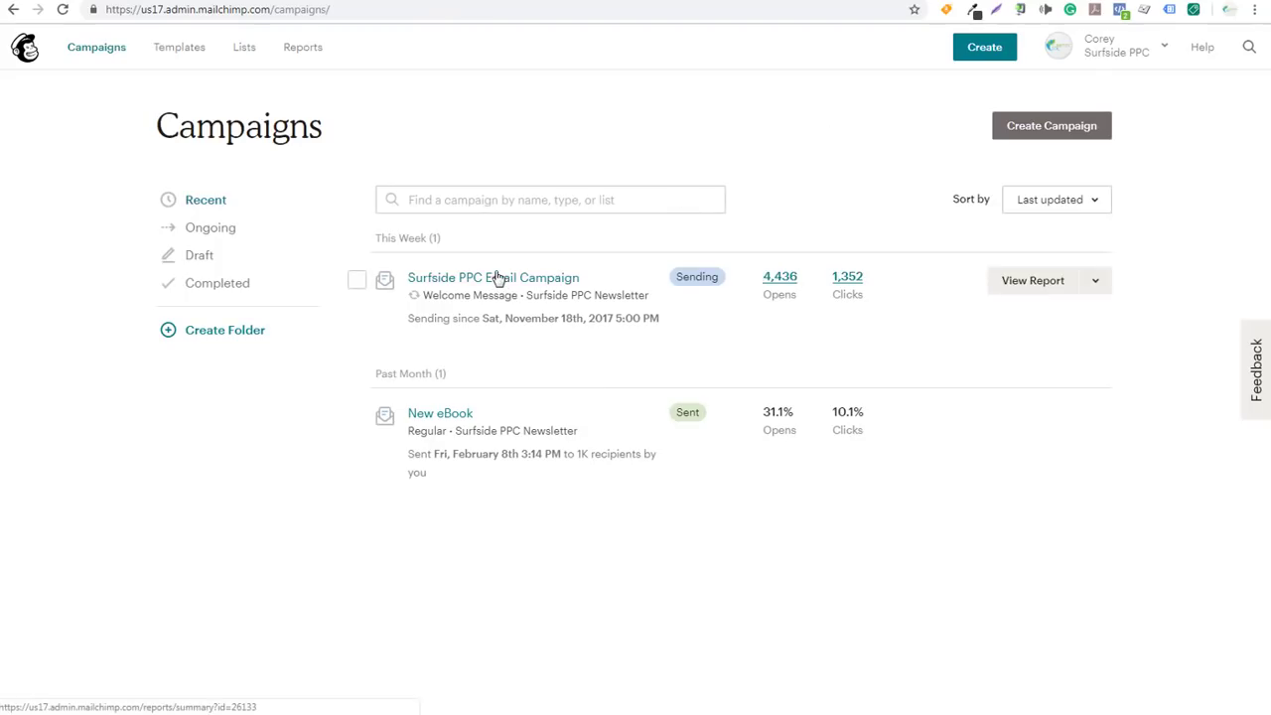
pyautogui.moveTo(427, 427)
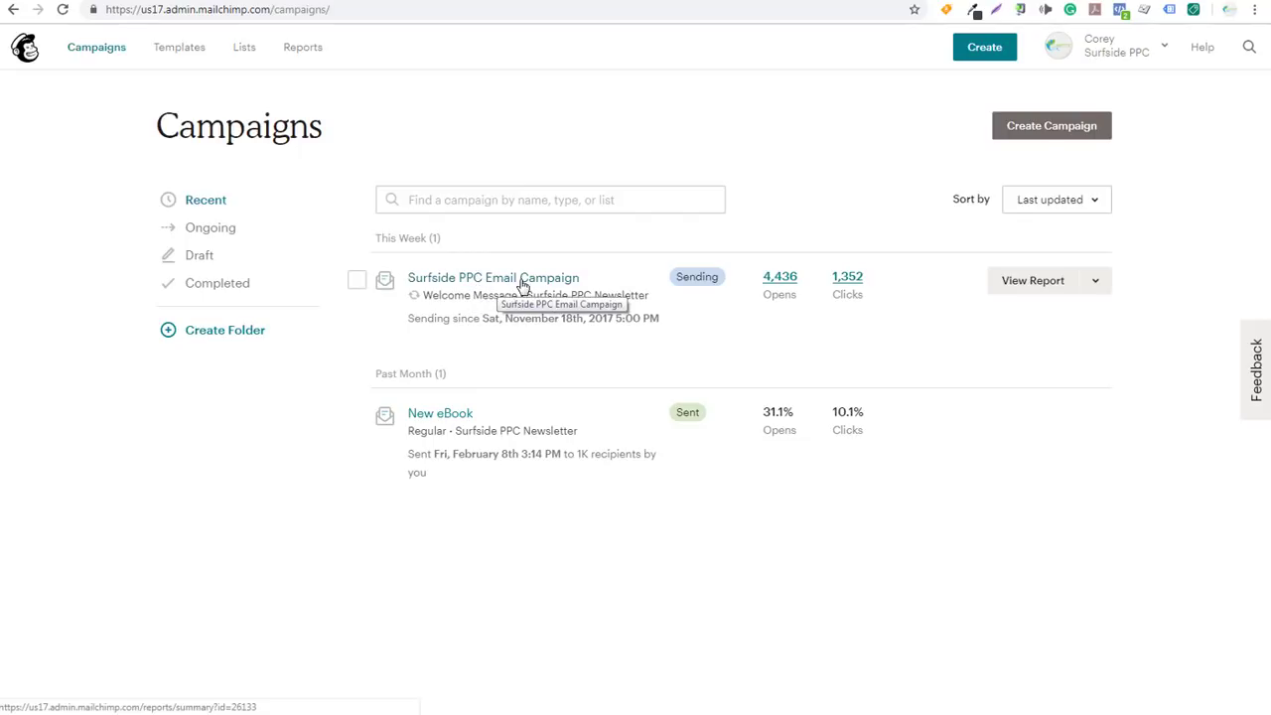
pyautogui.click(506, 285)
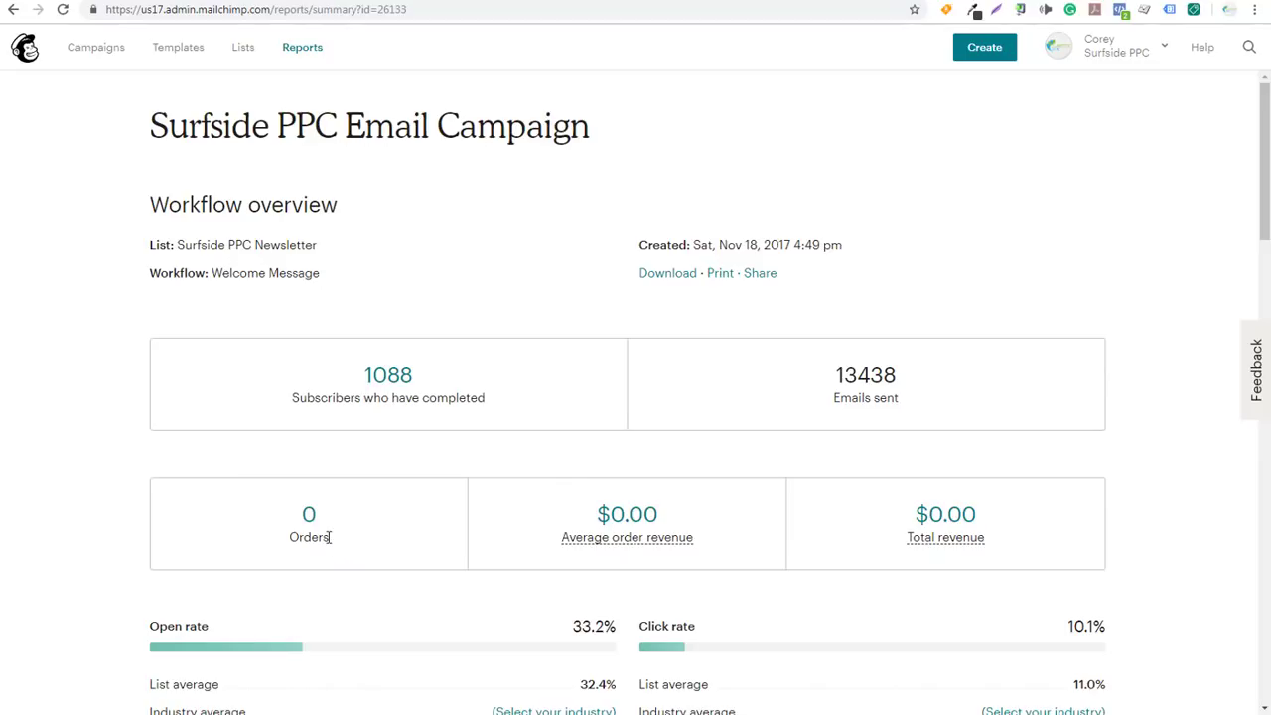
pyautogui.scroll(-4, 88, 499)
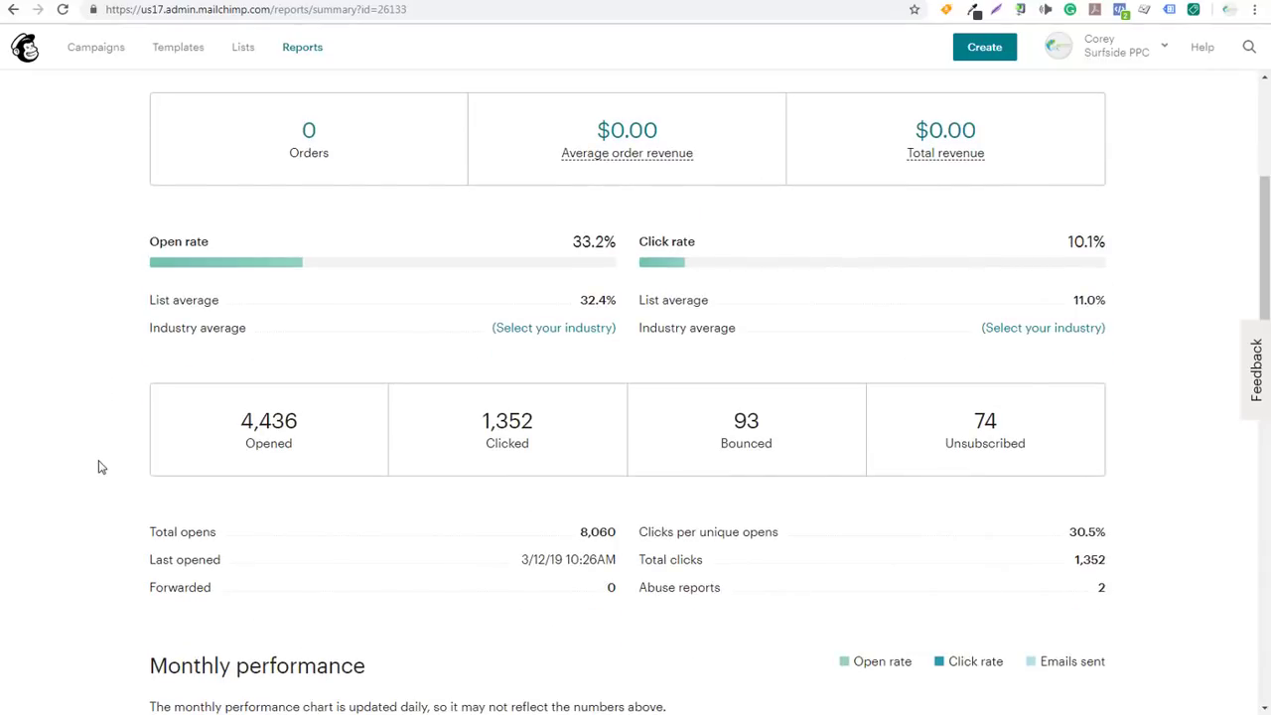
pyautogui.scroll(-3, 99, 466)
pyautogui.scroll(-1, 109, 448)
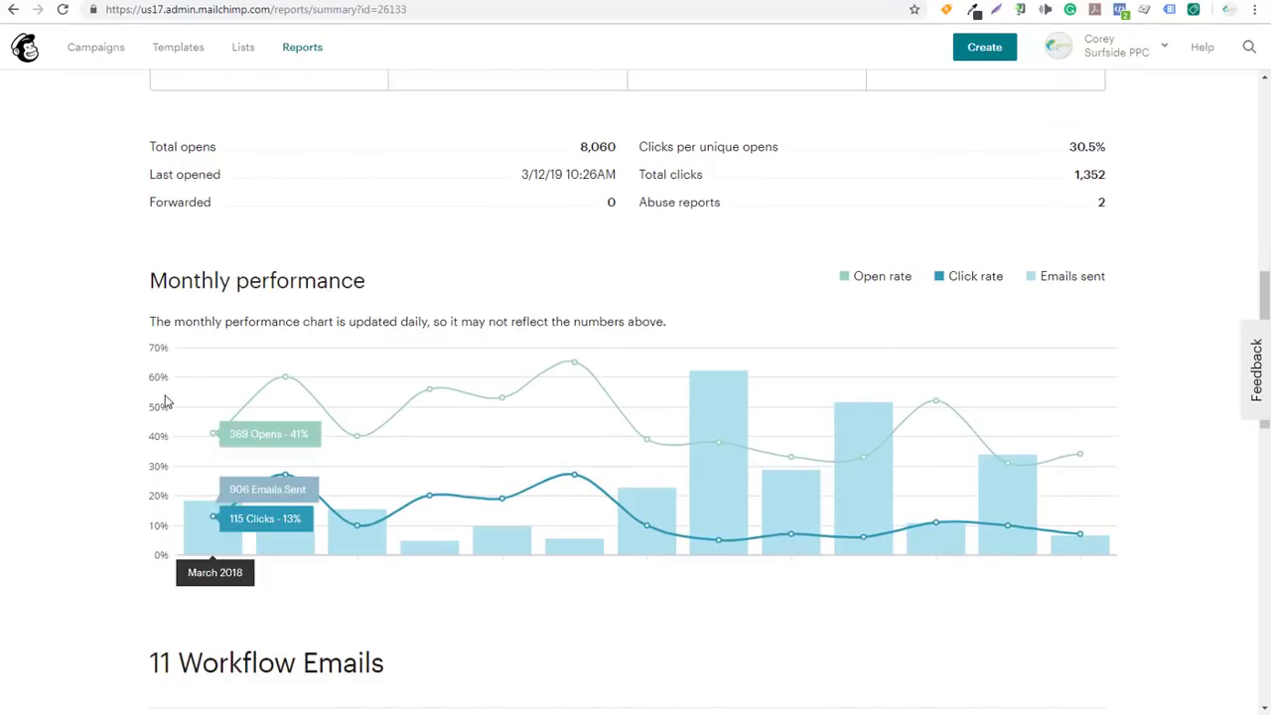
pyautogui.moveTo(277, 390)
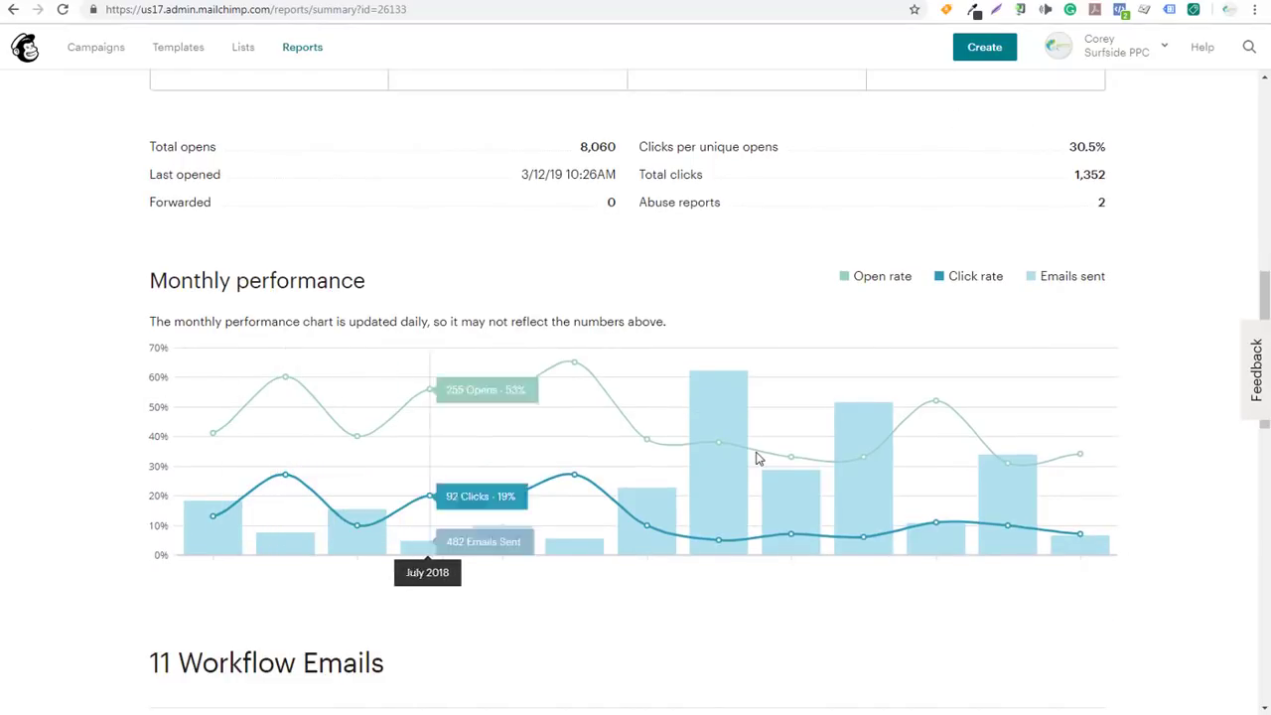
pyautogui.scroll(-5, 94, 414)
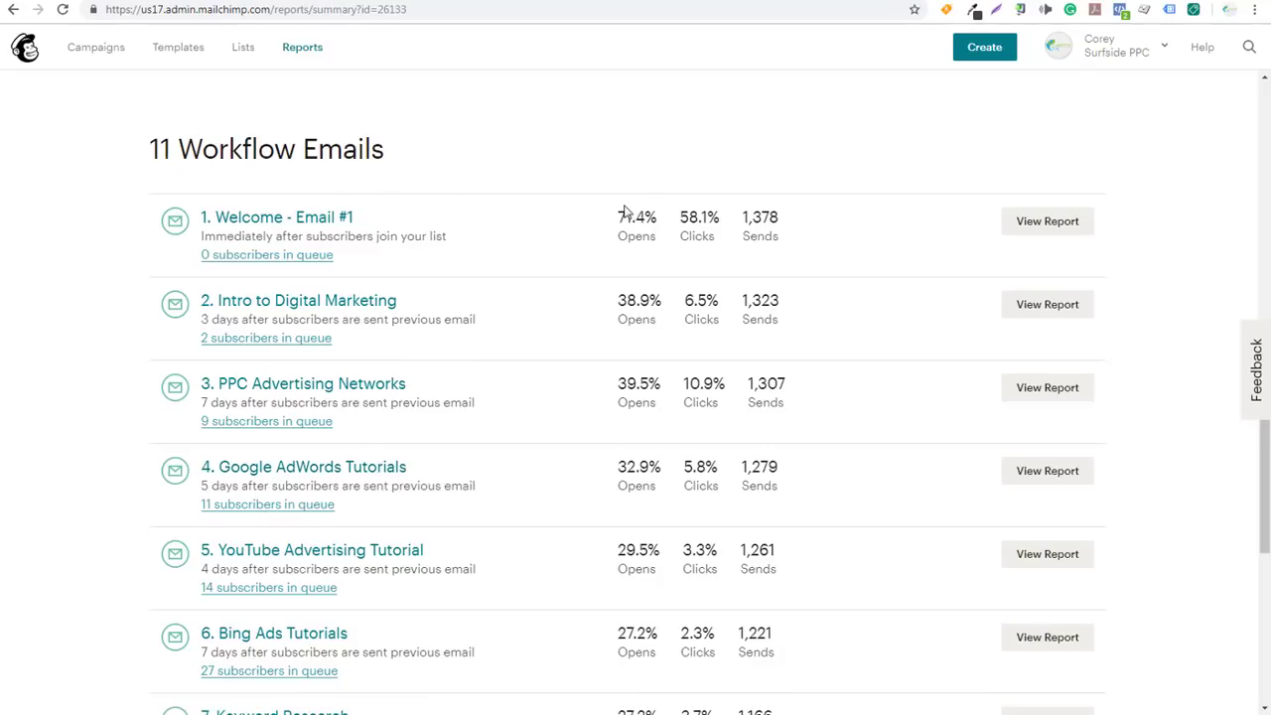
# Review the Surfside PPC workflow email stats: 8,060 opens, 1,352 clicks, 30.5% clicks per unique opens
pyautogui.moveTo(636, 223)
pyautogui.scroll(-5, 536, 298)
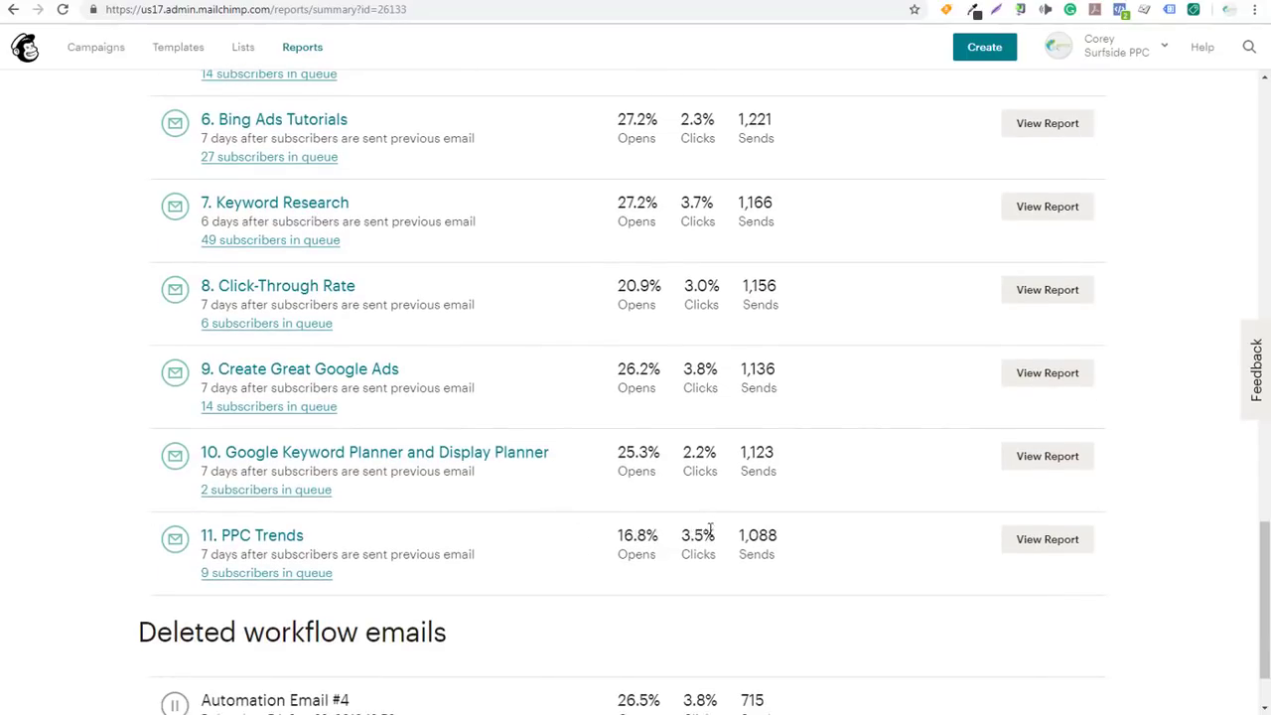
pyautogui.moveTo(669, 445)
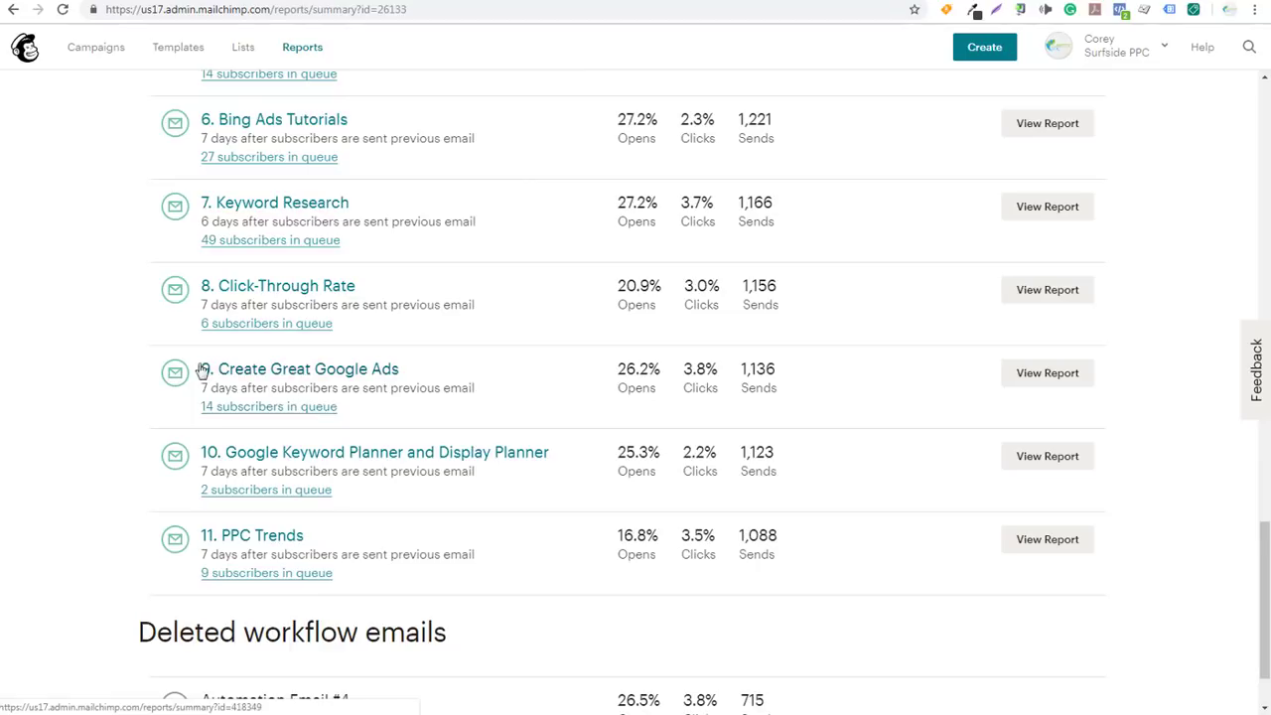
pyautogui.scroll(-1, 115, 208)
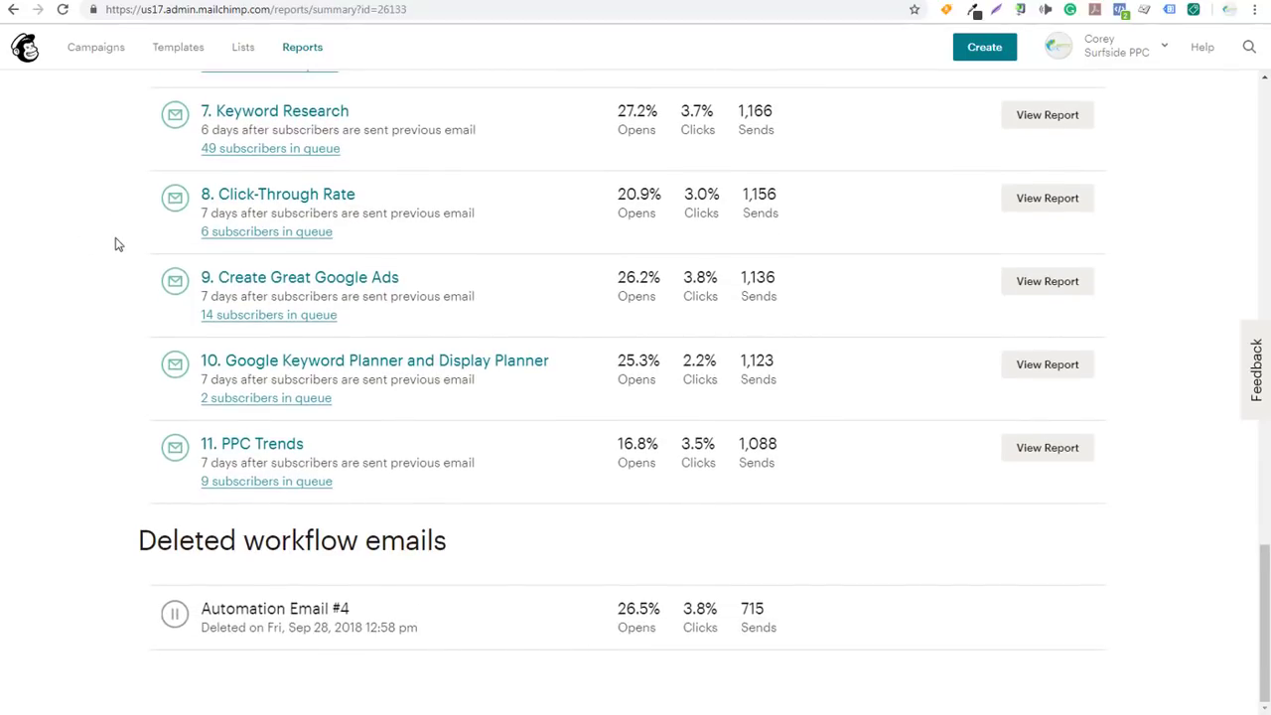
pyautogui.scroll(5, 115, 244)
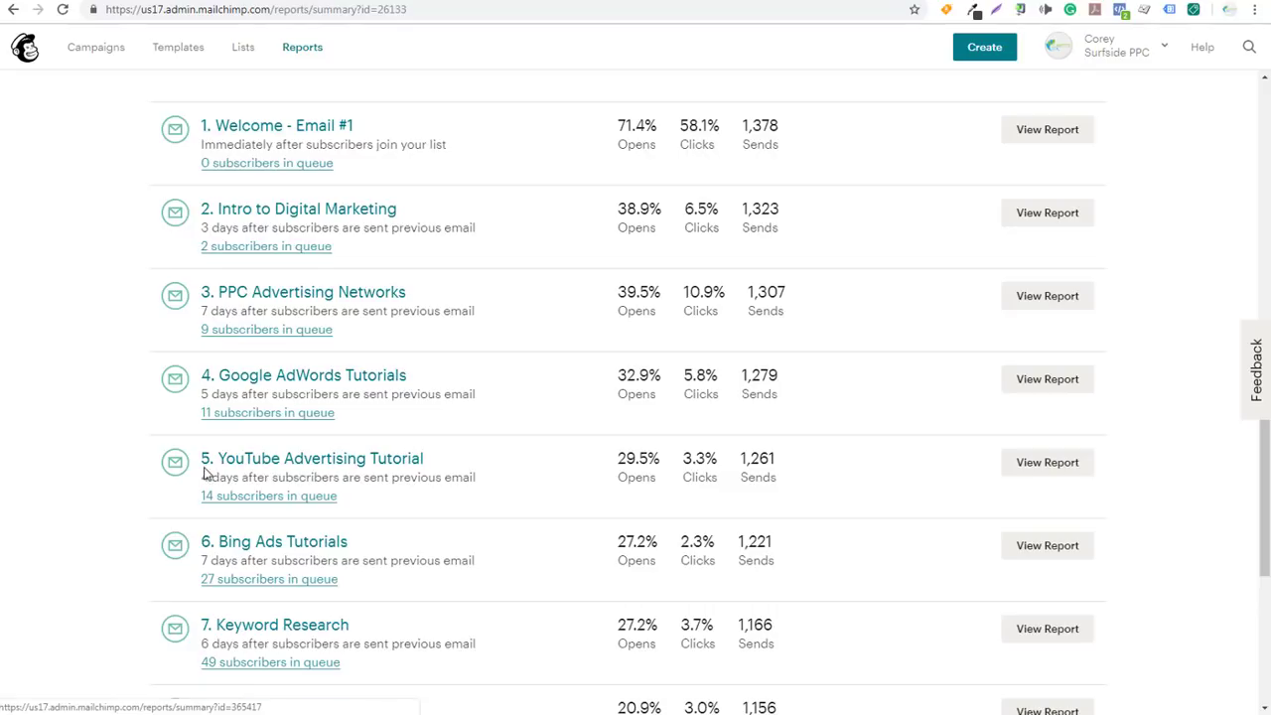
pyautogui.moveTo(215, 478); pyautogui.dragTo(452, 476)
pyautogui.click(418, 494)
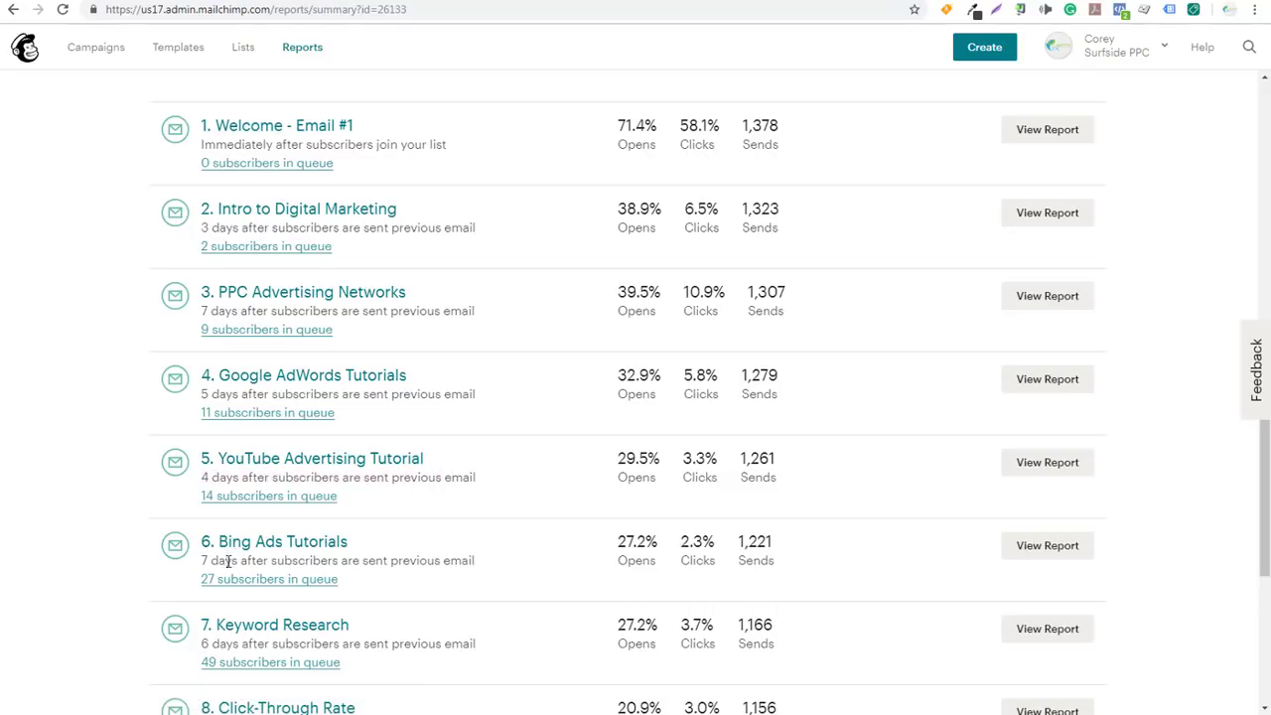
# Scroll through the deleted workflow emails and return to the list of all campaigns
pyautogui.scroll(-3, 219, 566)
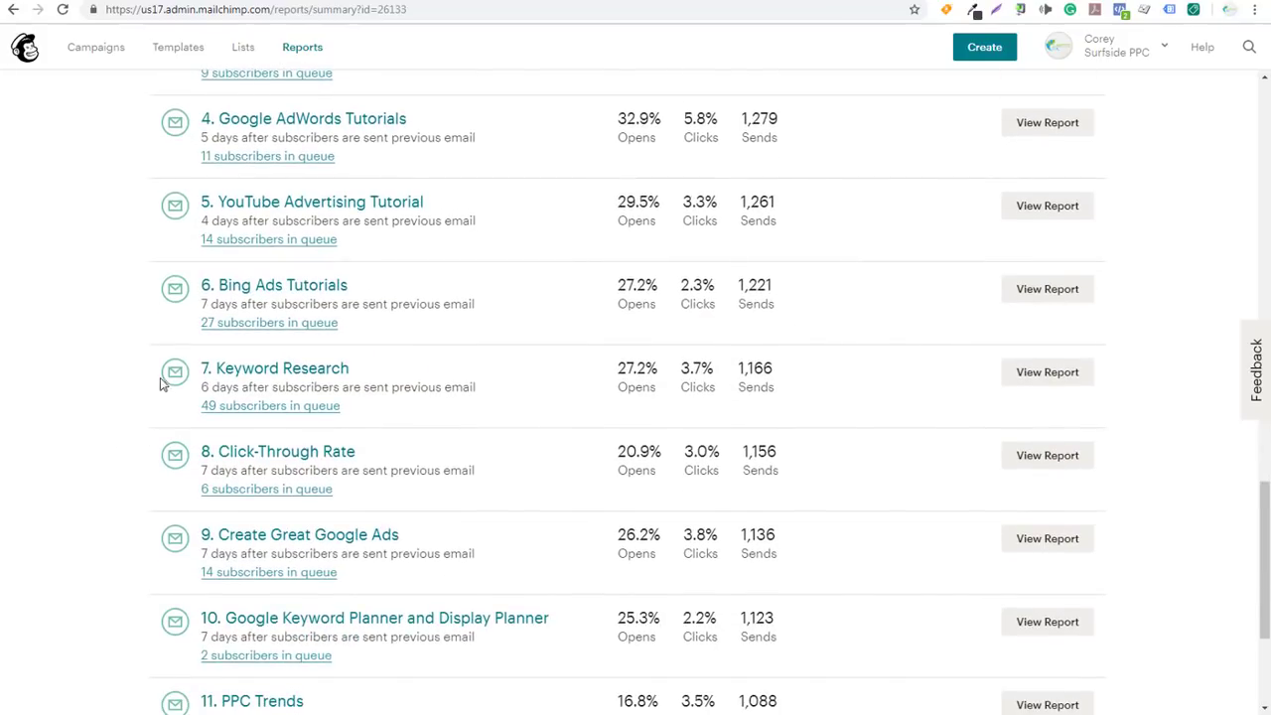
pyautogui.scroll(6, 139, 422)
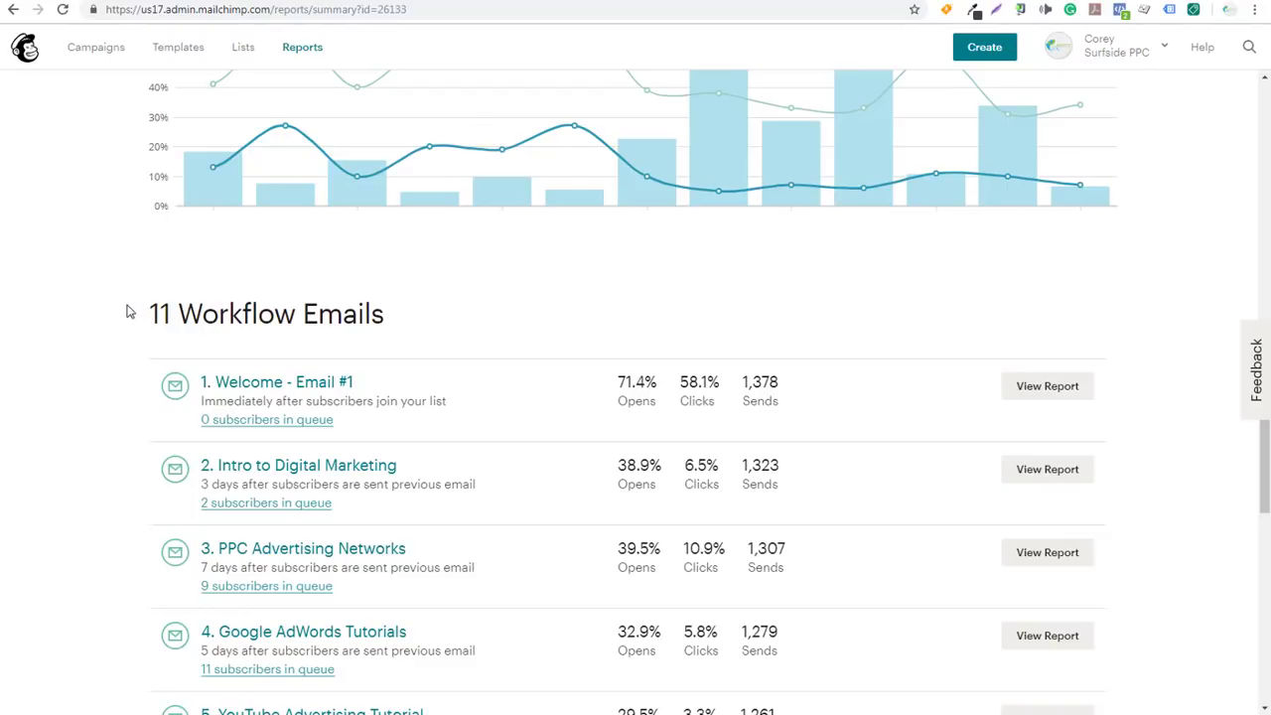
pyautogui.scroll(-9, 110, 306)
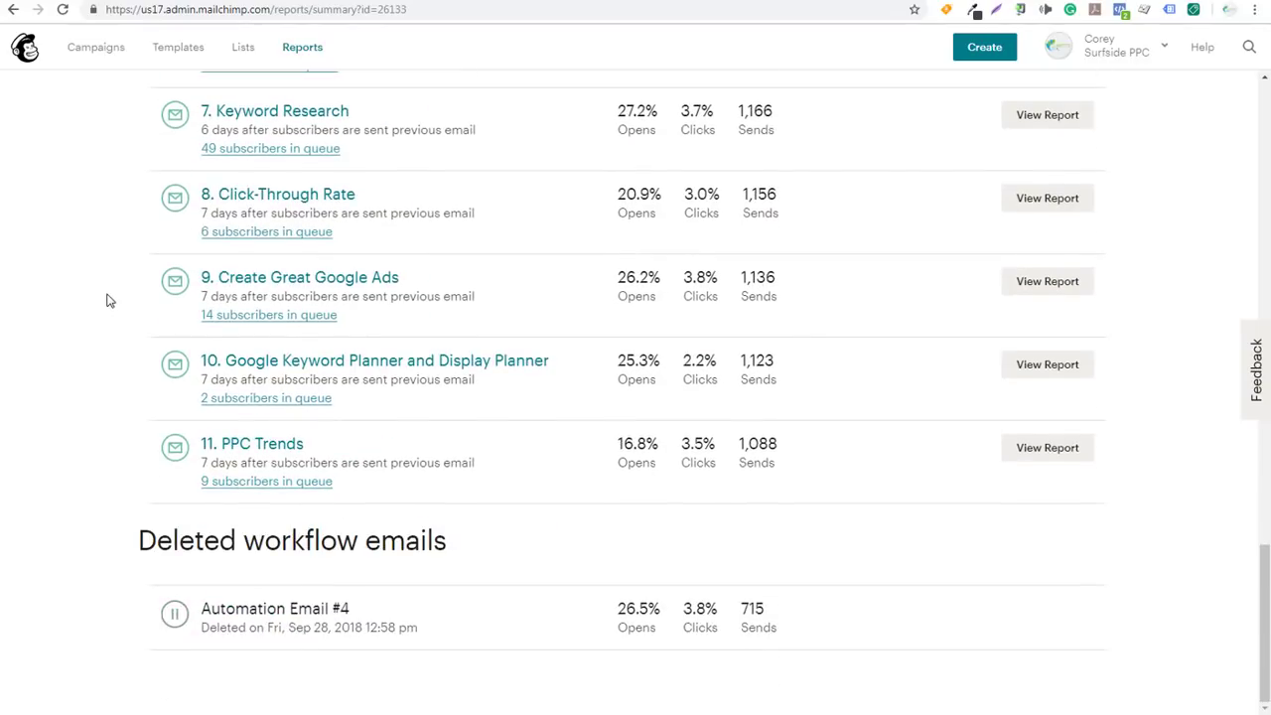
pyautogui.scroll(11, 124, 288)
pyautogui.scroll(2, 129, 276)
pyautogui.click(103, 59)
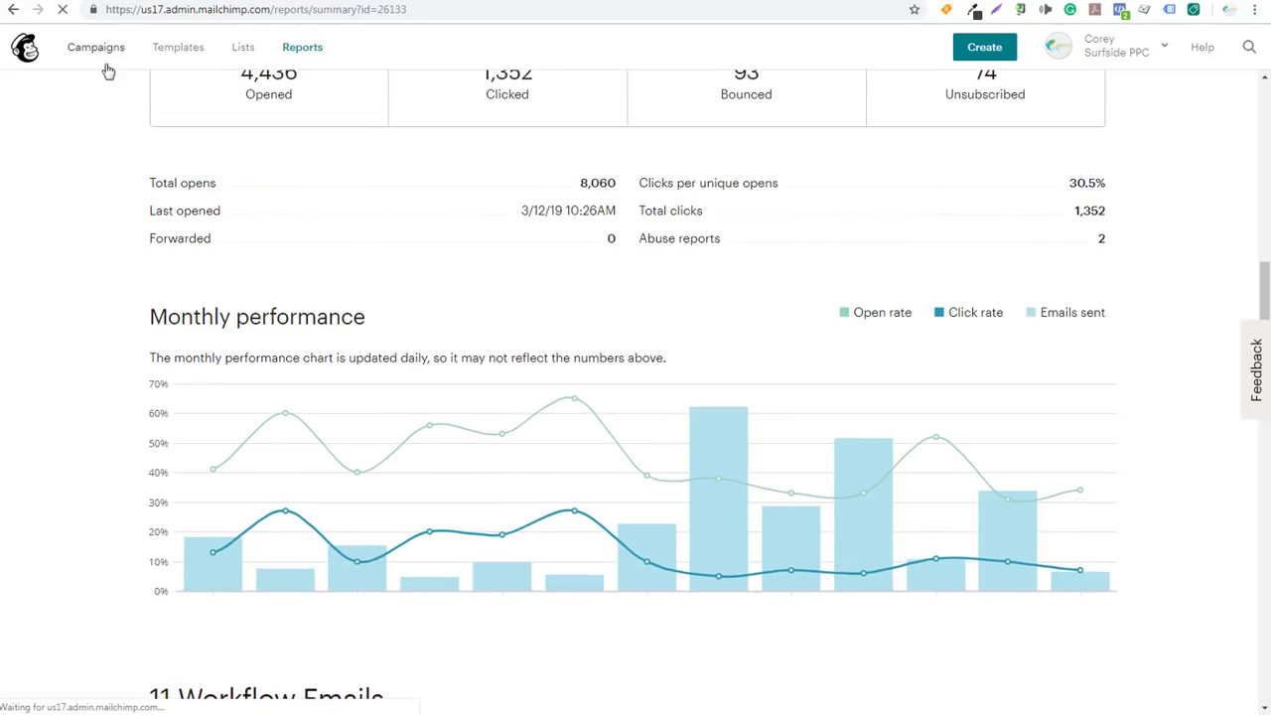
# Edit the Surfside PPC workflow and add Automation Email #12 at its end
pyautogui.click(1094, 289)
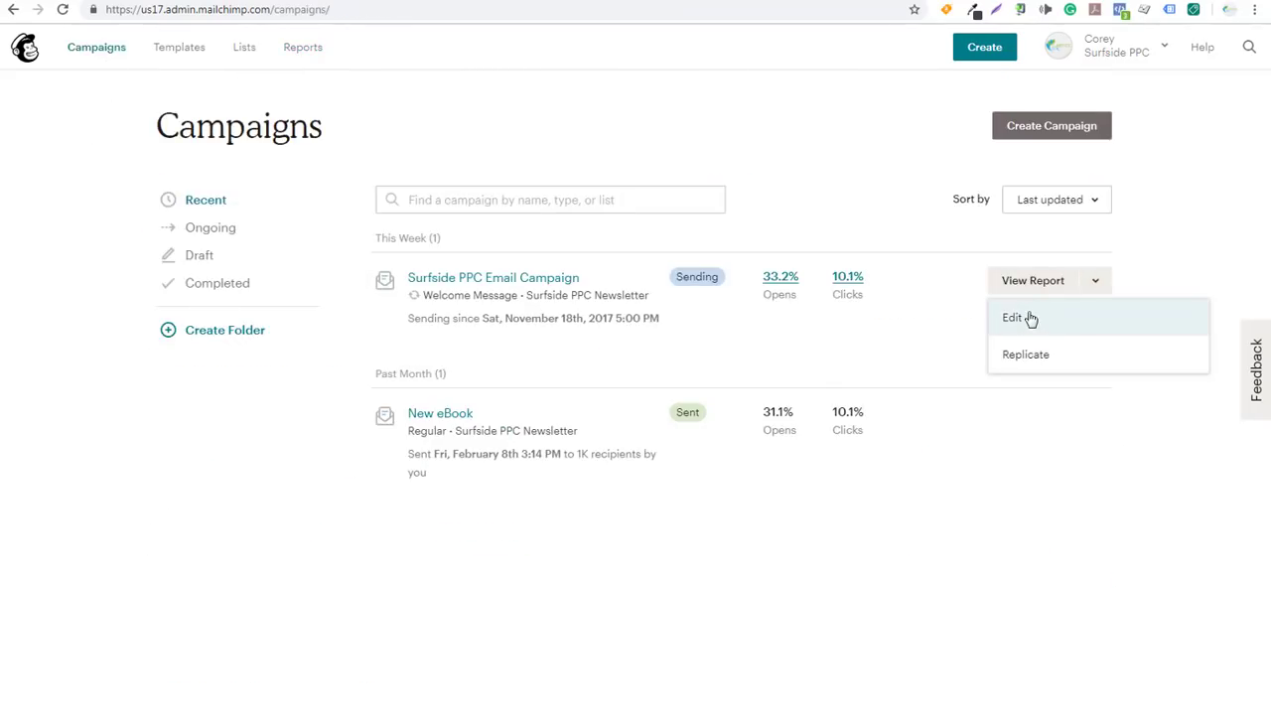
pyautogui.click(1029, 317)
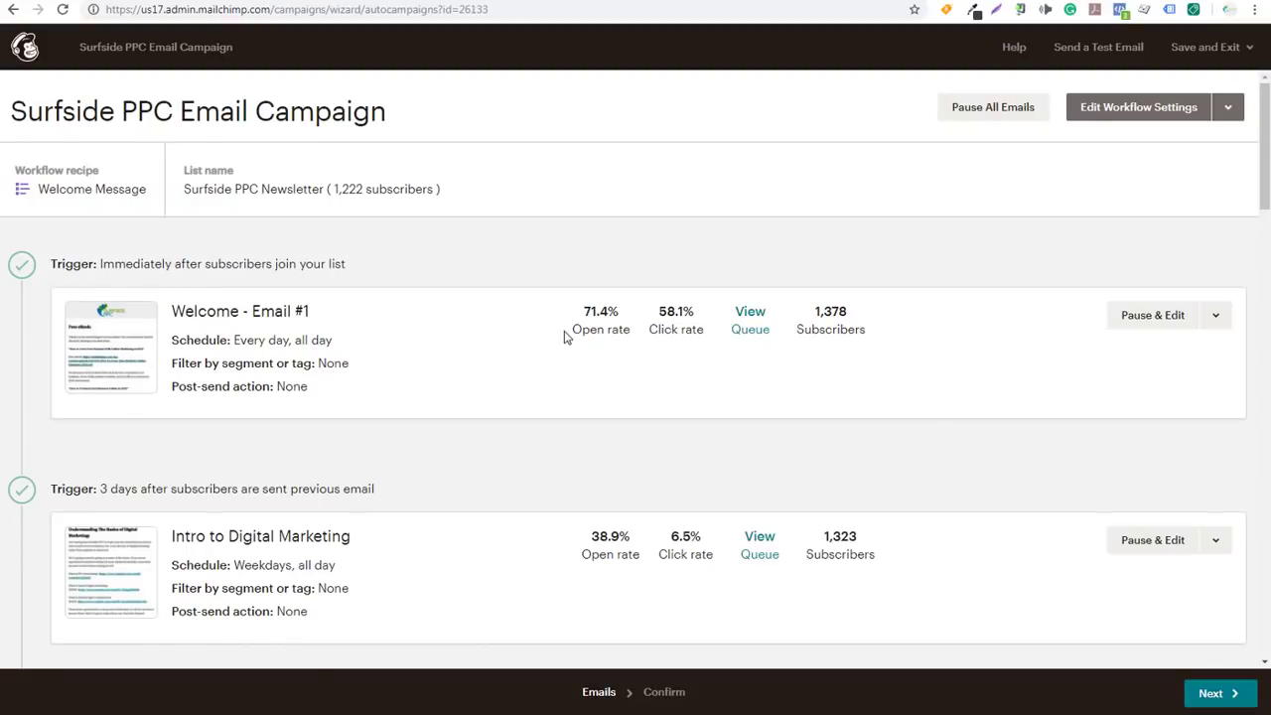
pyautogui.scroll(-4, 275, 284)
pyautogui.scroll(-12, 318, 207)
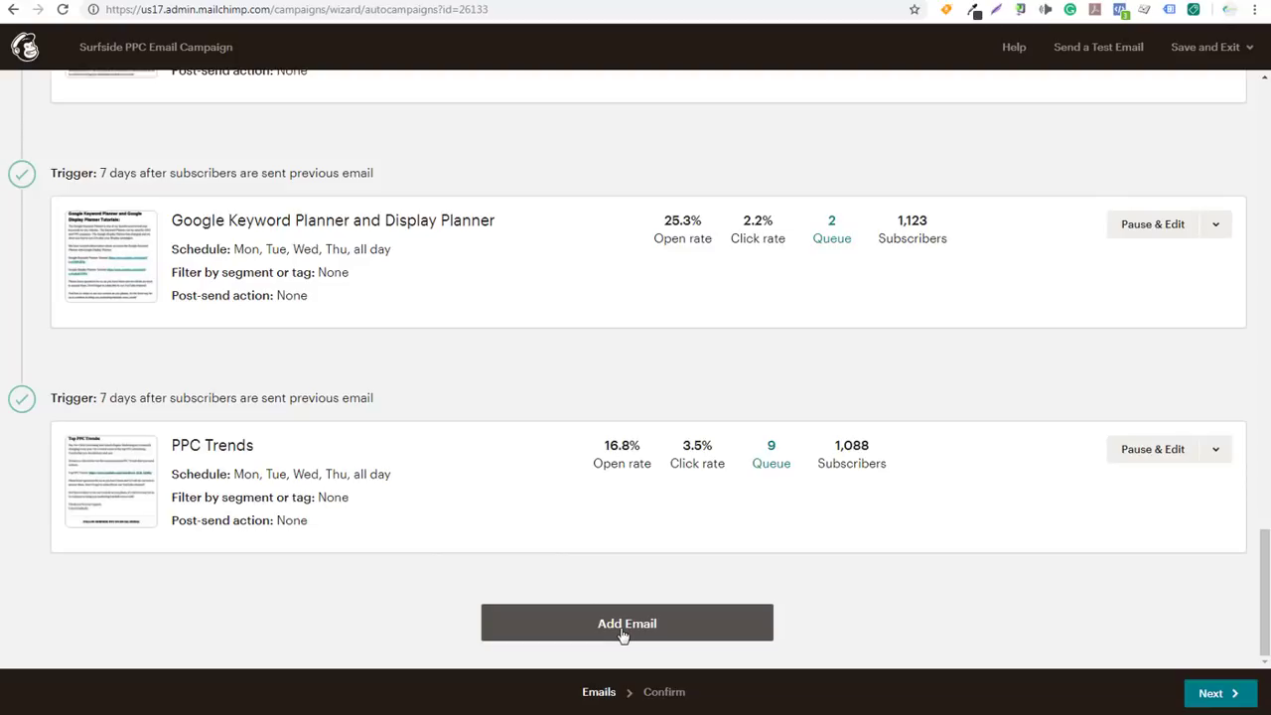
pyautogui.click(628, 626)
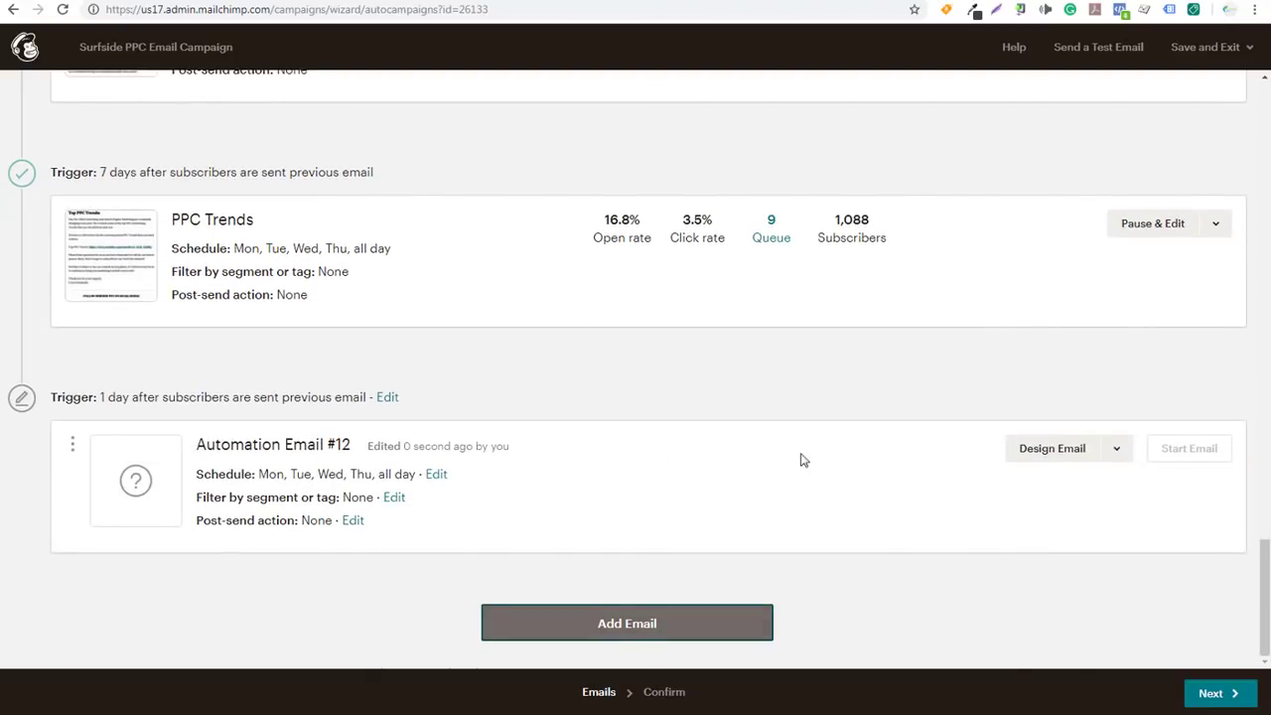
pyautogui.click(1070, 453)
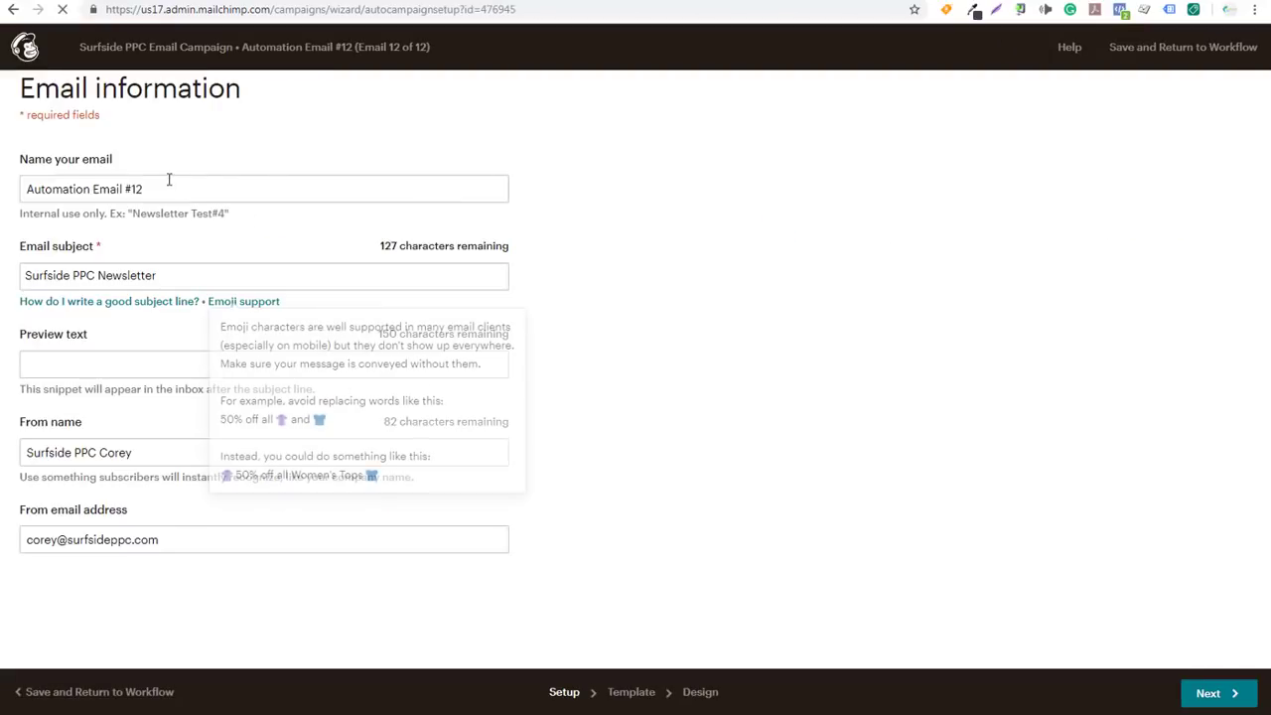
# Give Email #12 subject 'Surfside PPC Newsletter - Sample Email' and preview text 'Sample Preview Text'
pyautogui.click(188, 275)
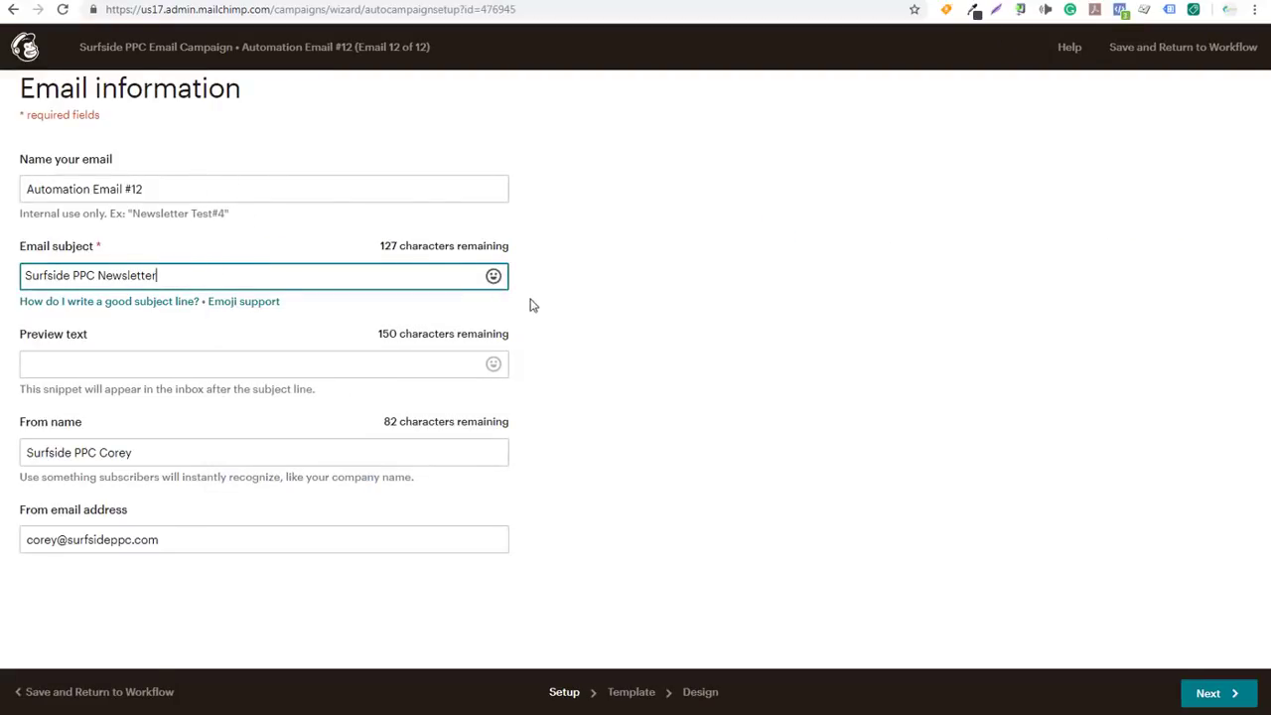
pyautogui.write('- Sample Emil')
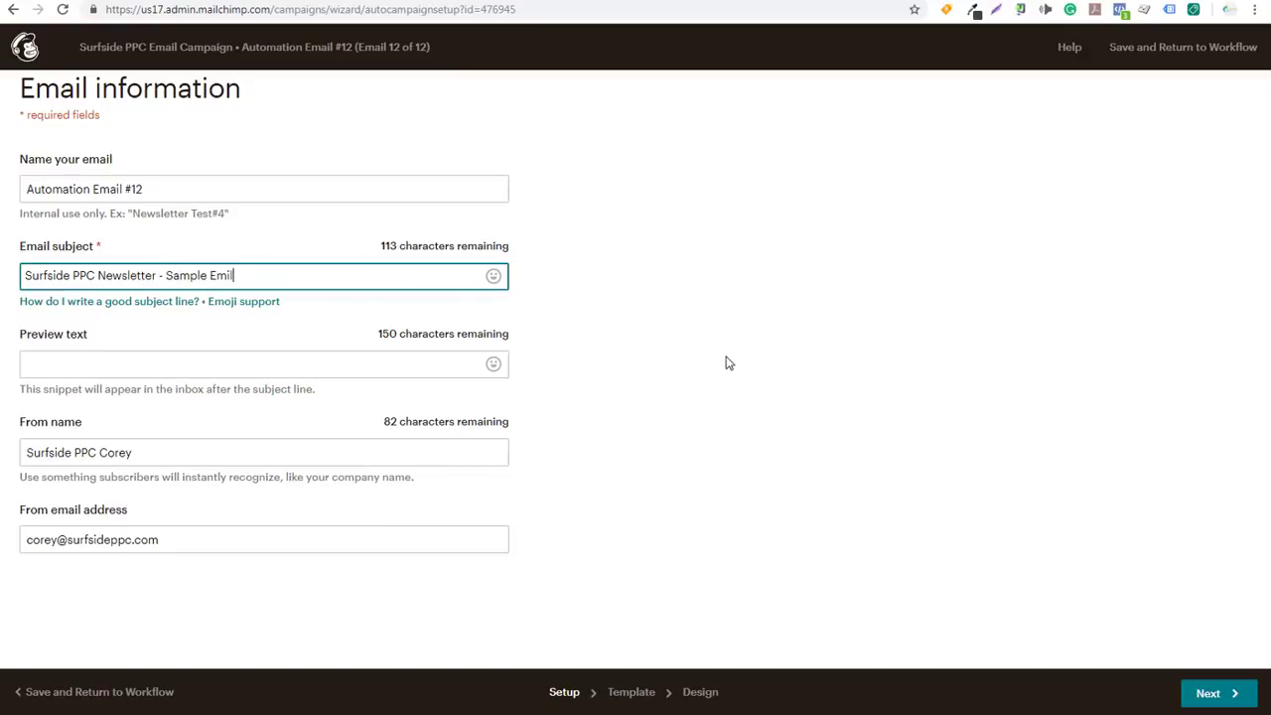
pyautogui.click(316, 387)
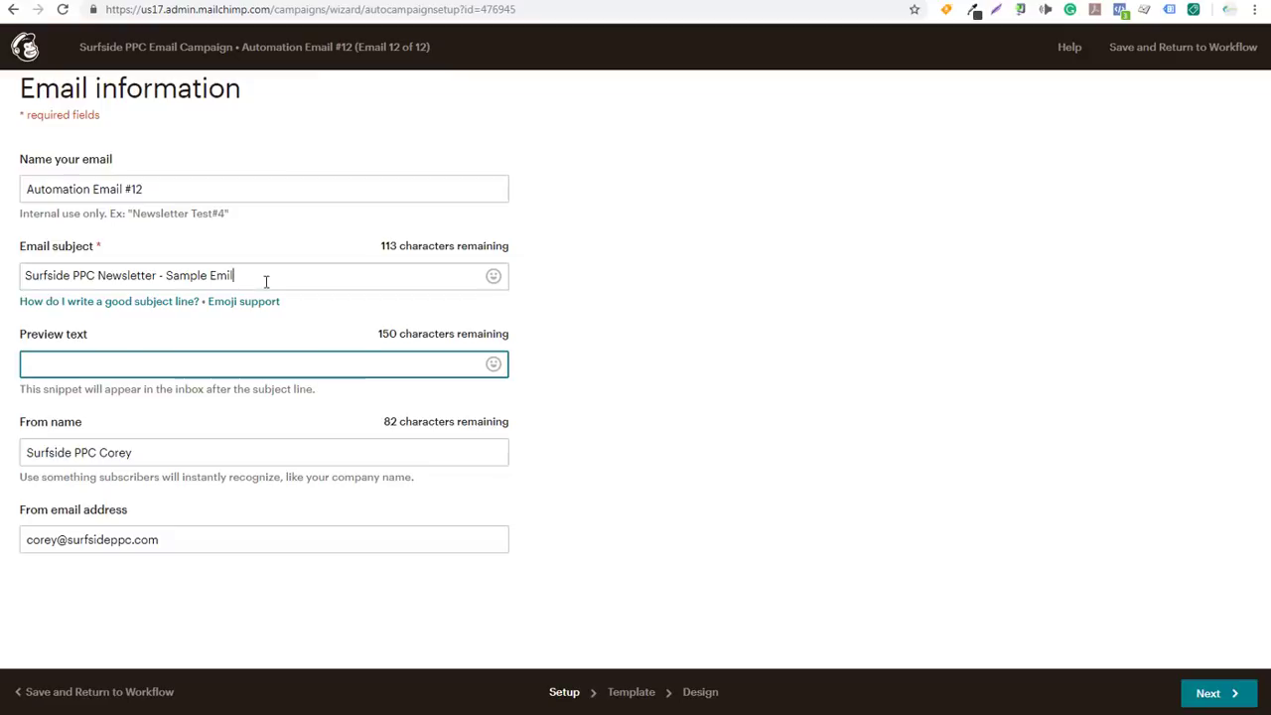
pyautogui.write('Sample Pre')
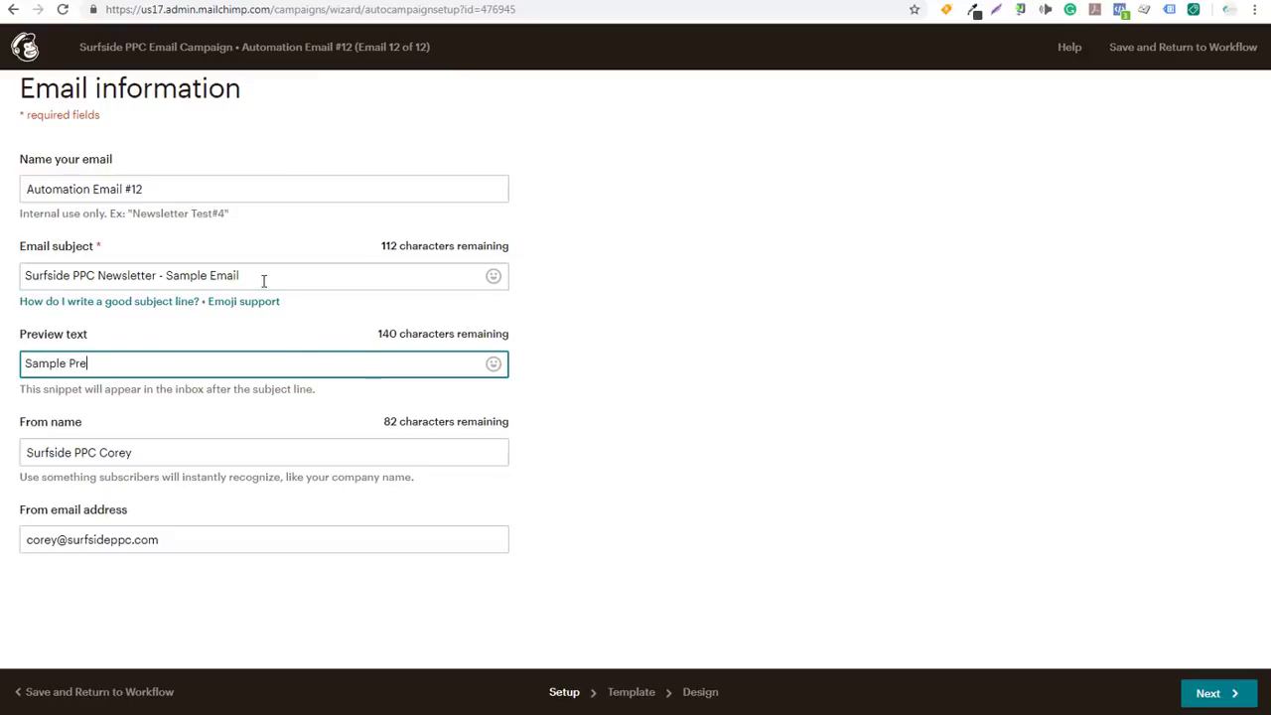
pyautogui.write('viw')
pyautogui.write('w Text')
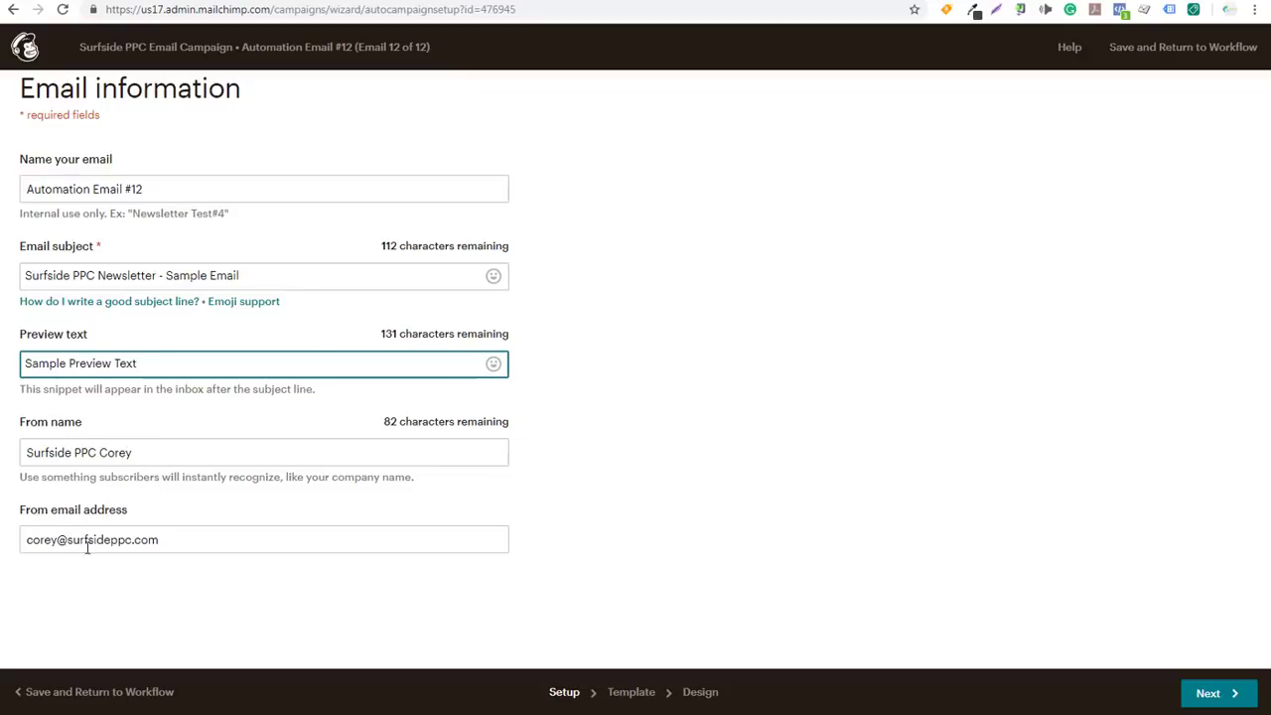
pyautogui.click(1205, 693)
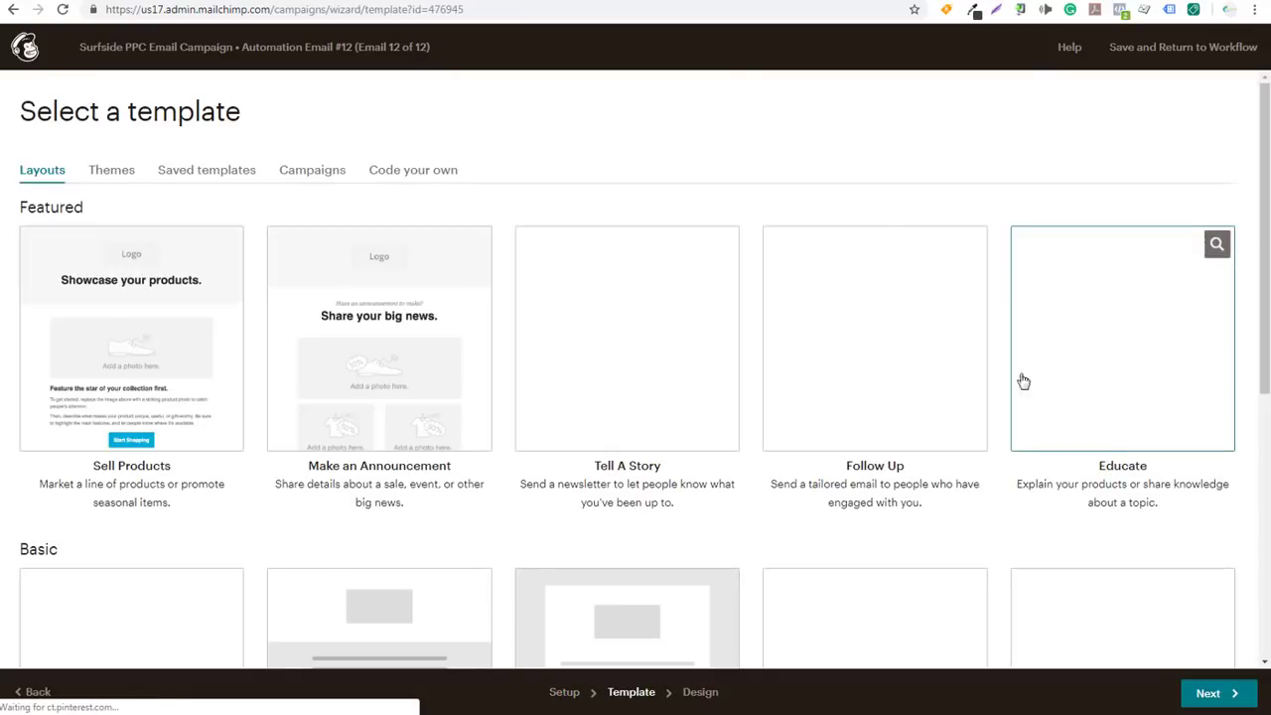
# Apply the saved MailChimp Emails template to Automation Email #12, then return to the workflow overview
pyautogui.click(227, 175)
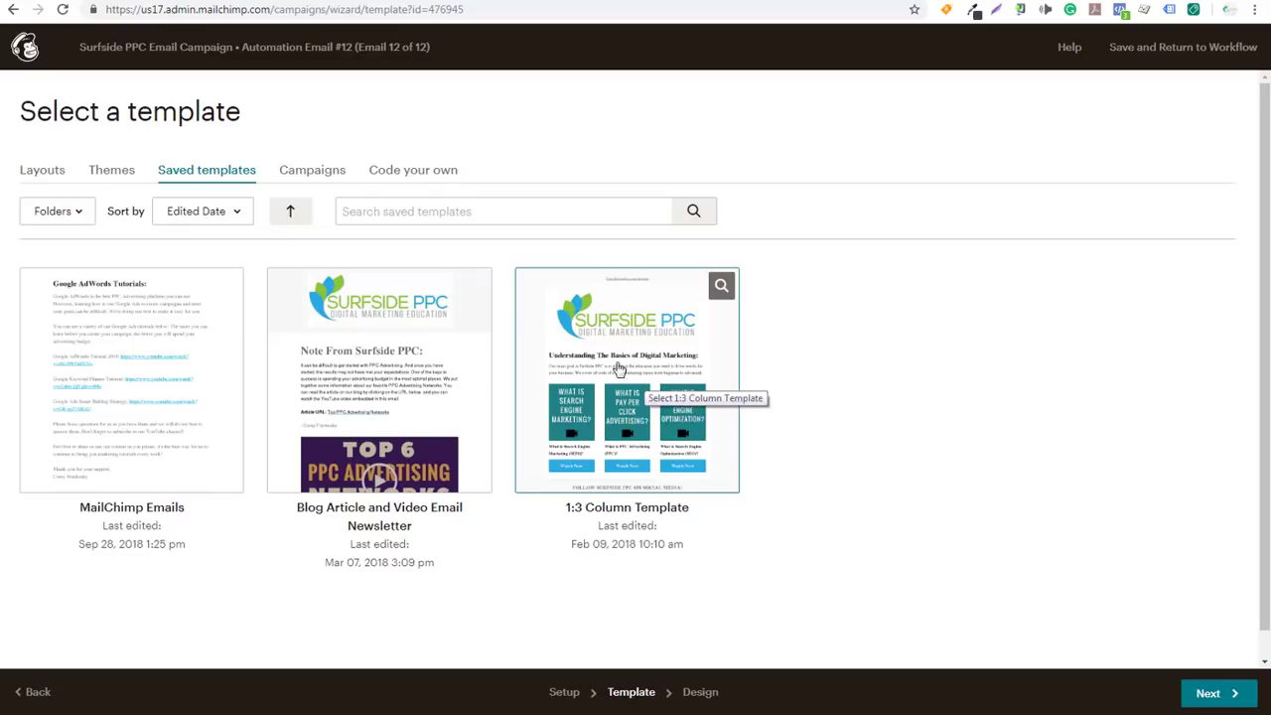
pyautogui.click(43, 171)
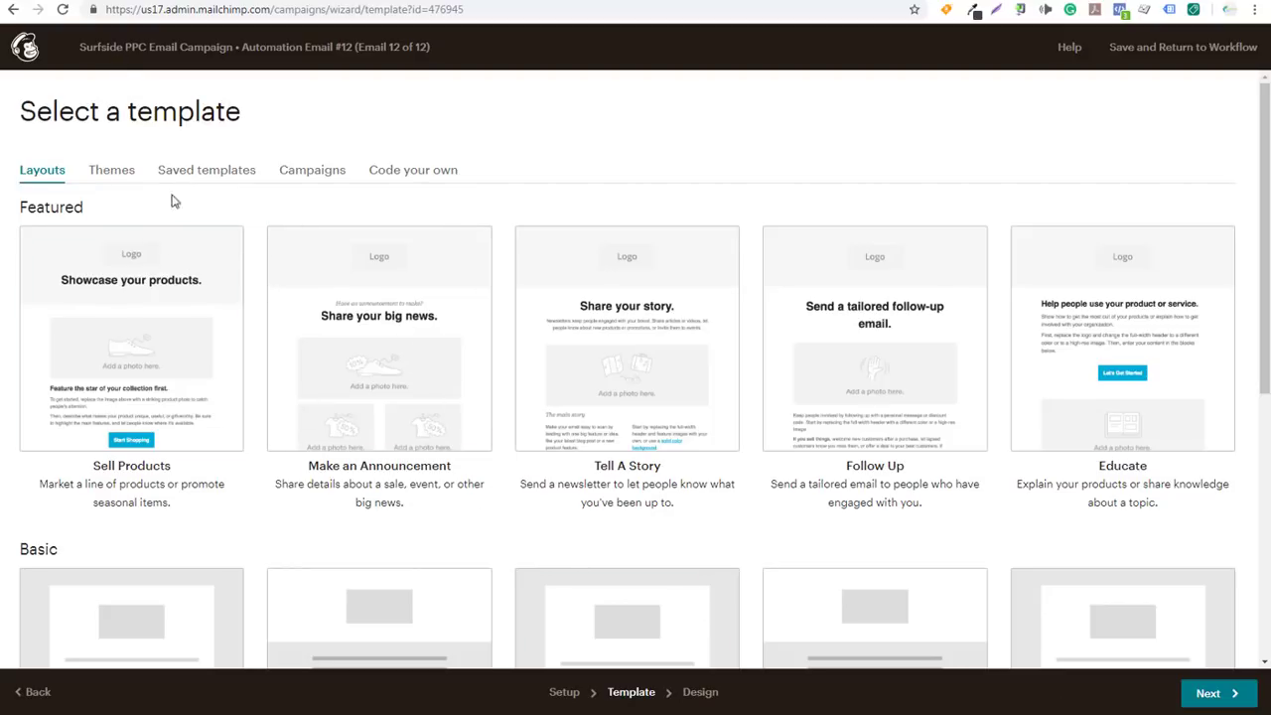
pyautogui.click(195, 169)
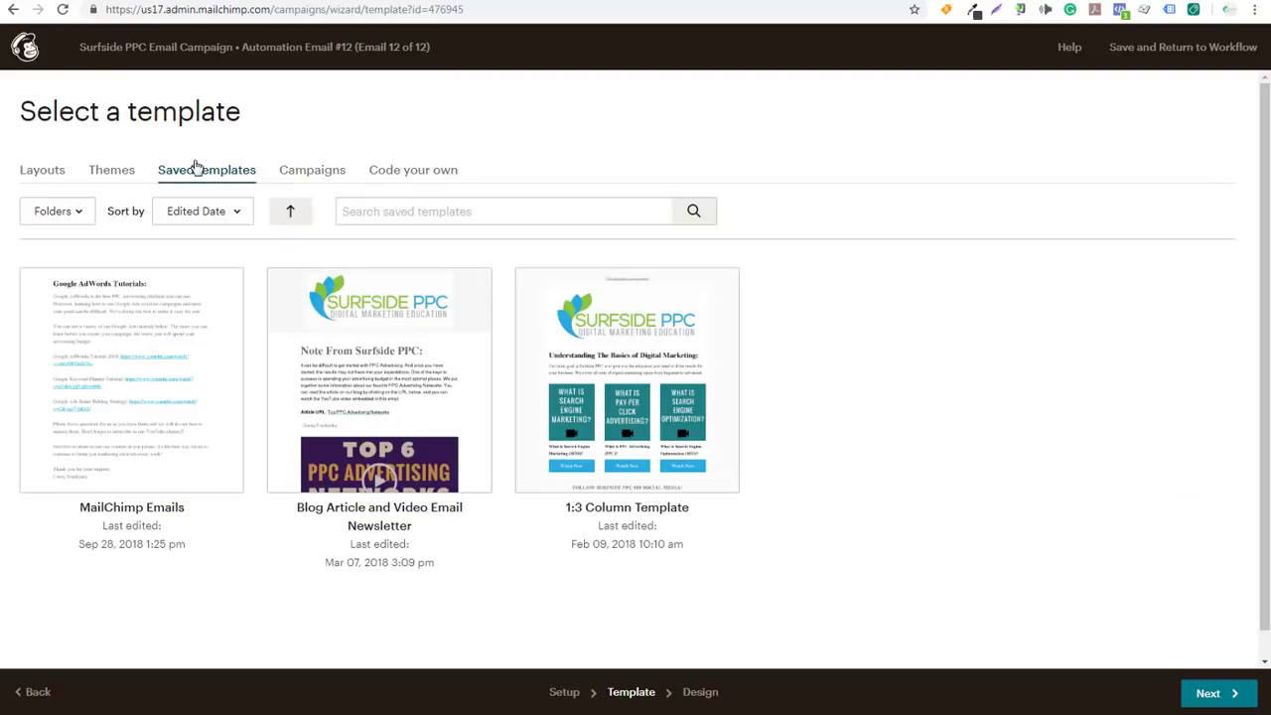
pyautogui.click(168, 373)
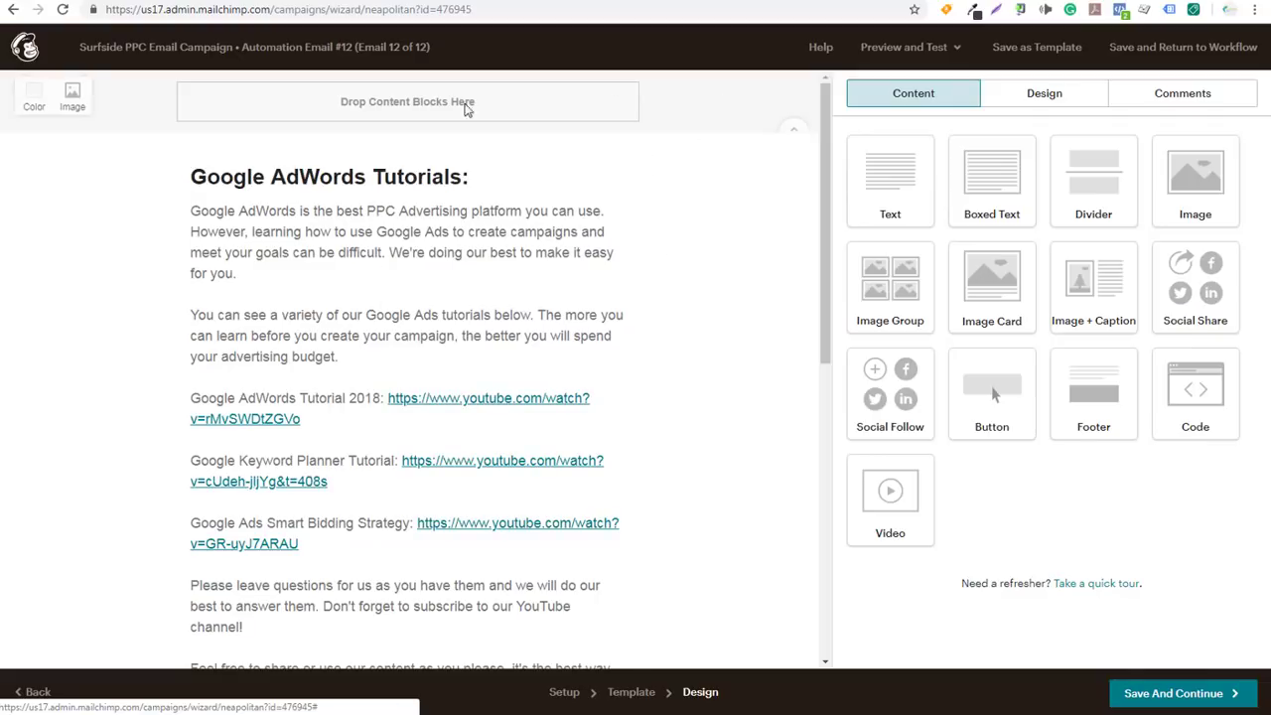
pyautogui.click(27, 50)
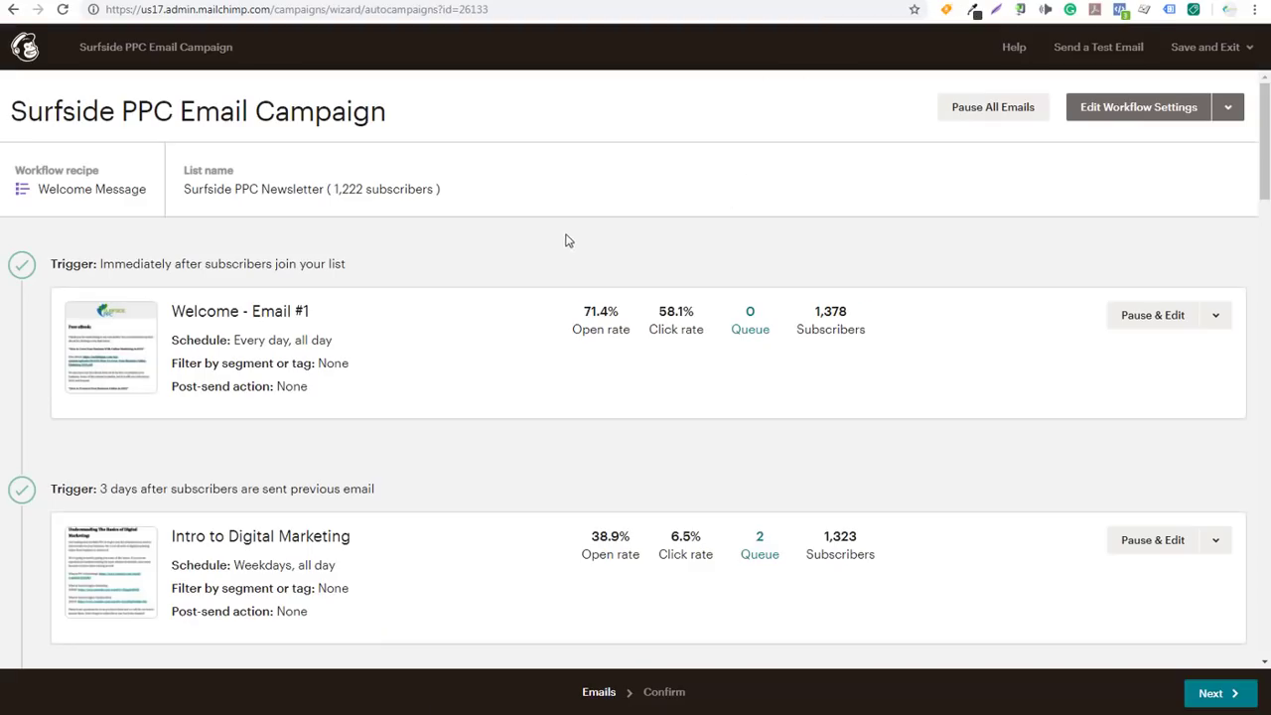
# Pause the Intro to Digital Marketing email and open its Email information settings for editing
pyautogui.scroll(-3, 542, 264)
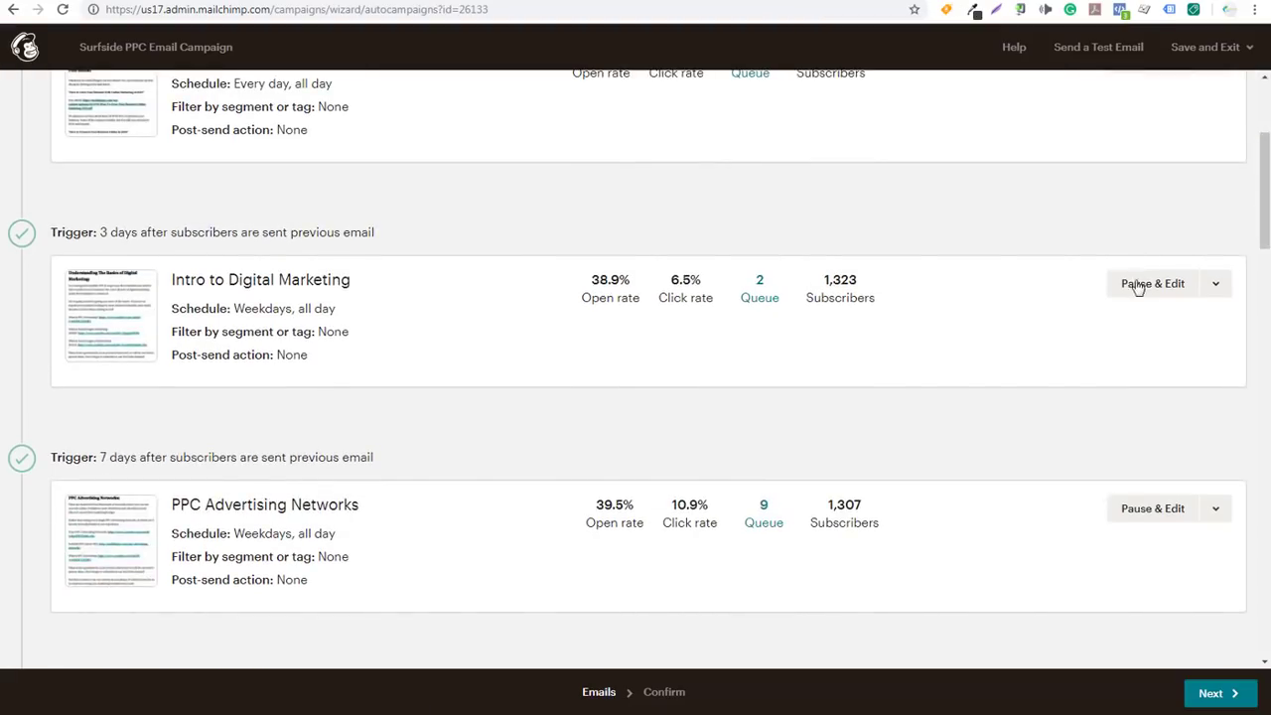
pyautogui.click(1209, 284)
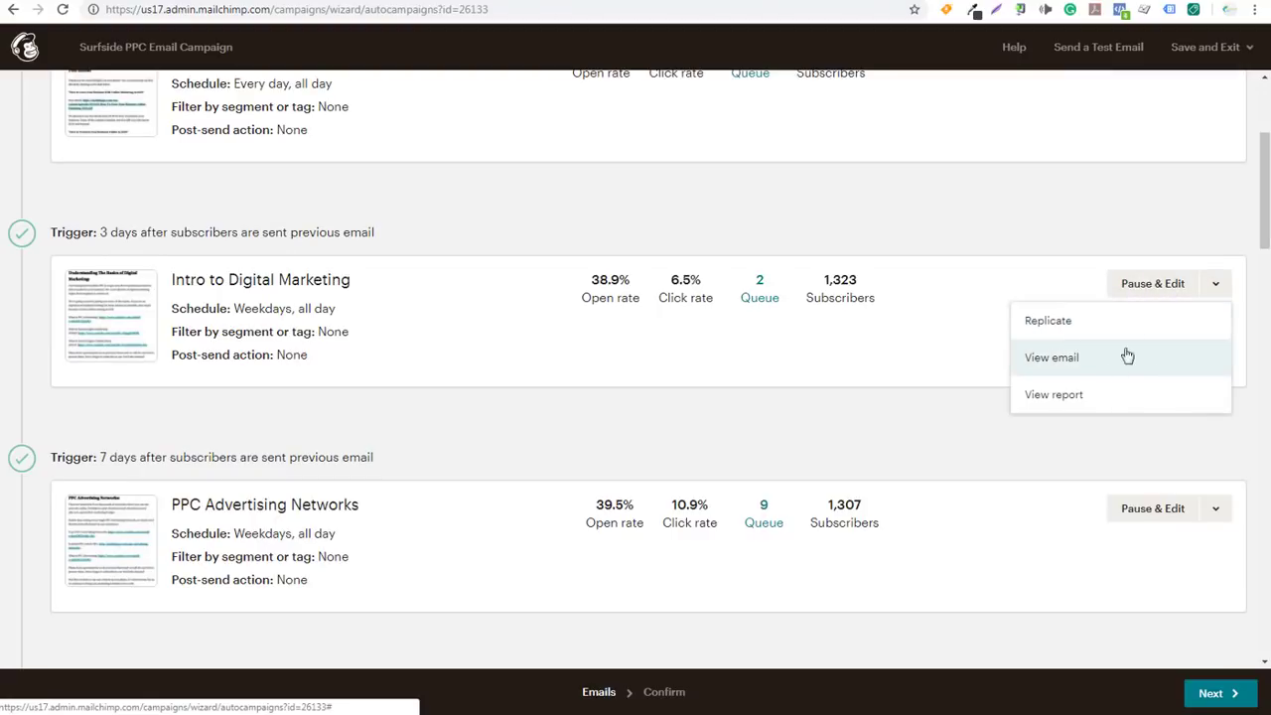
pyautogui.click(1150, 286)
pyautogui.click(1161, 286)
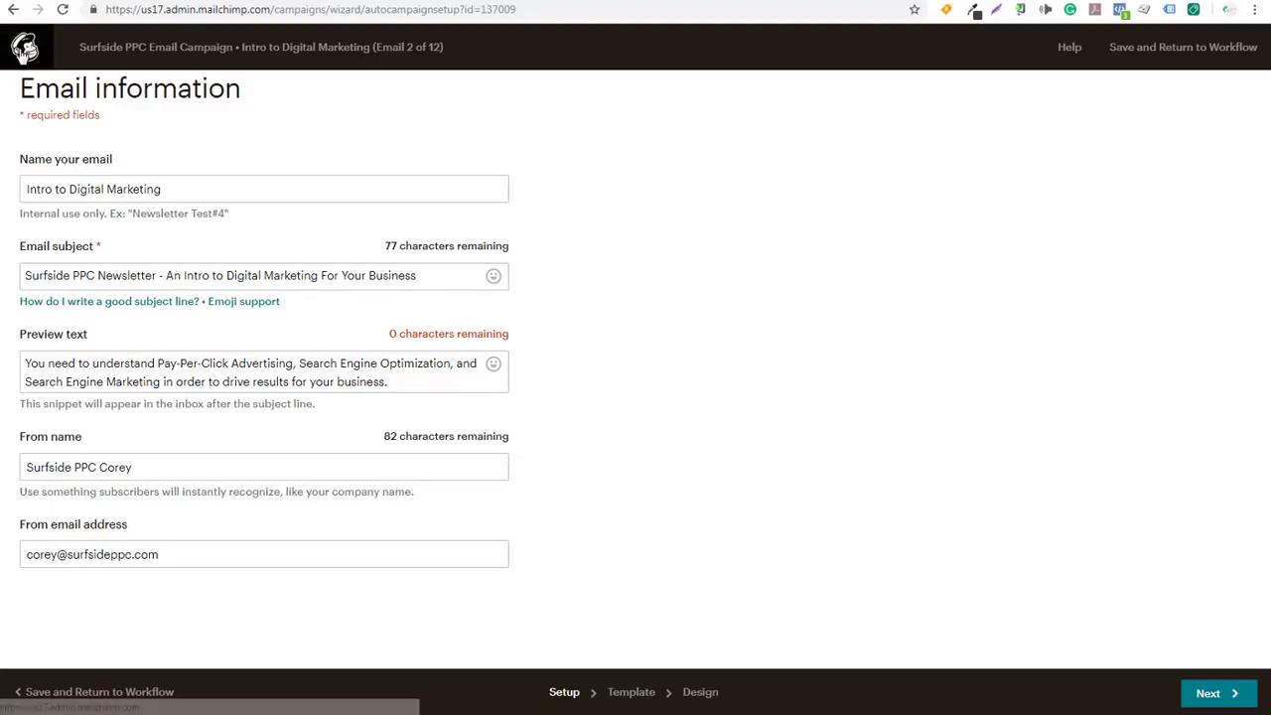
# Leave the email setup and go back to the Campaigns list via the Mailchimp logo
pyautogui.click(25, 49)
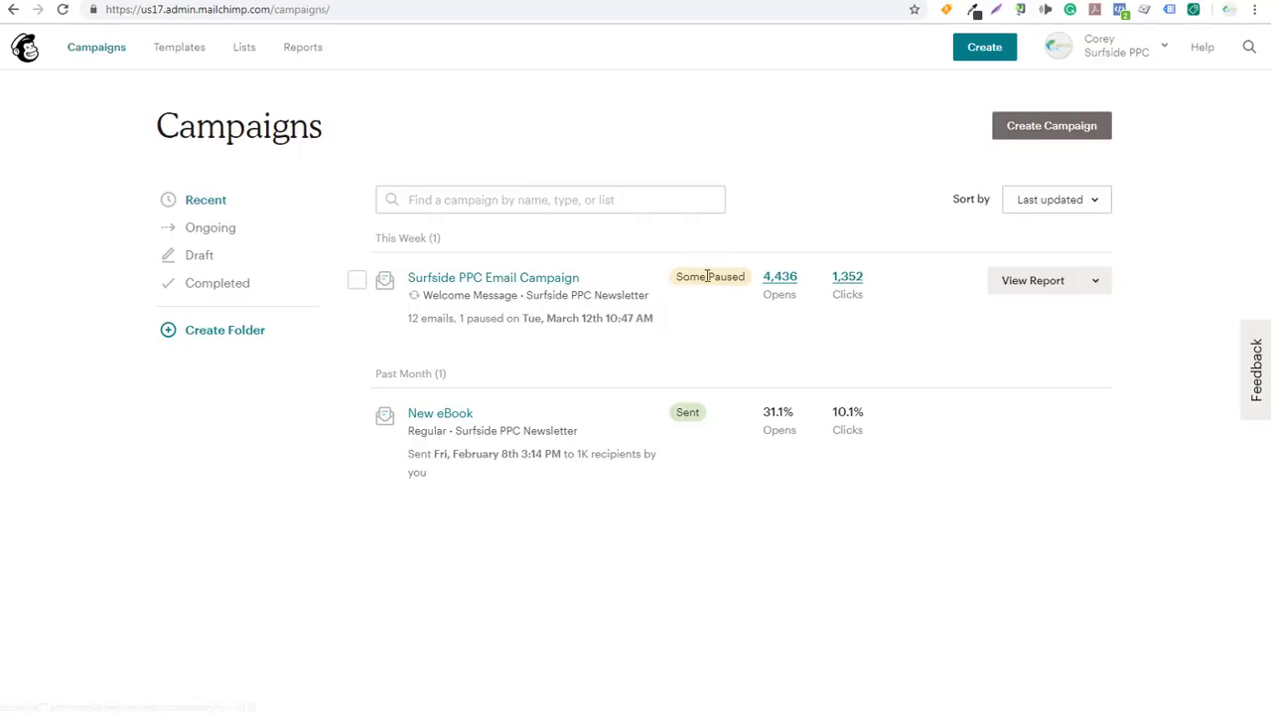
# Edit the Surfside PPC workflow and resume the paused Intro to Digital Marketing email
pyautogui.click(1094, 280)
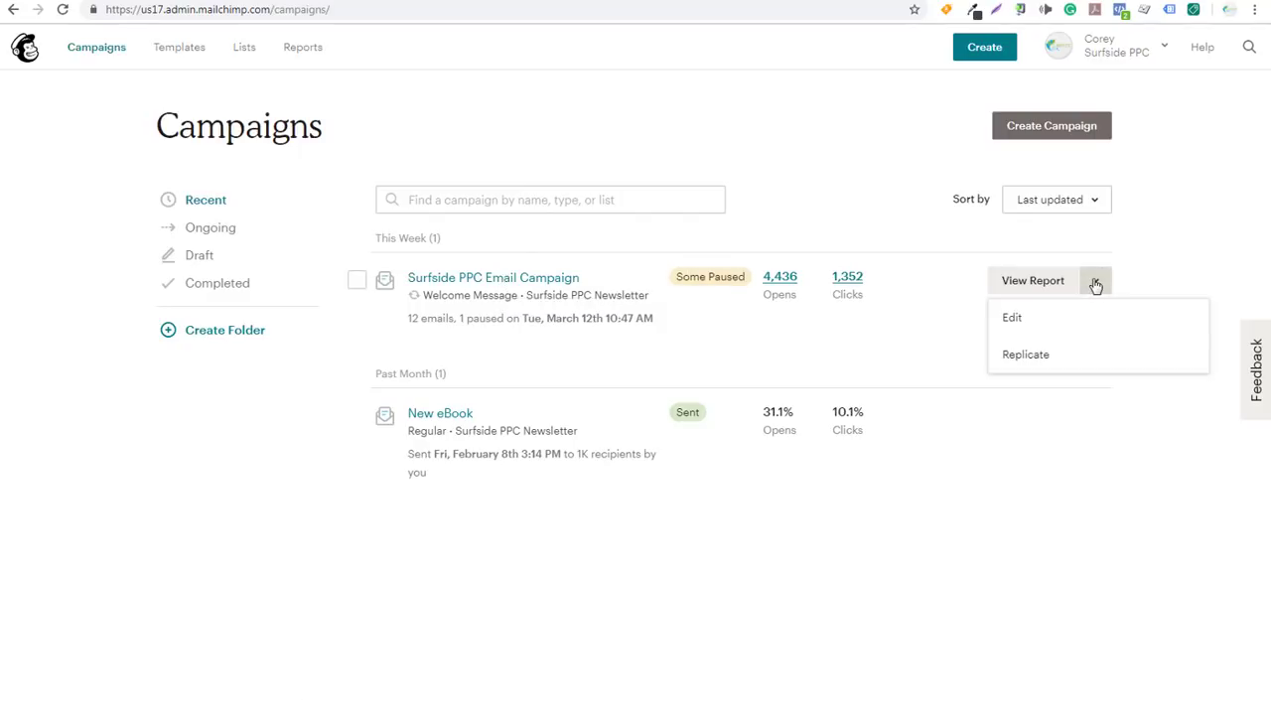
pyautogui.click(1055, 324)
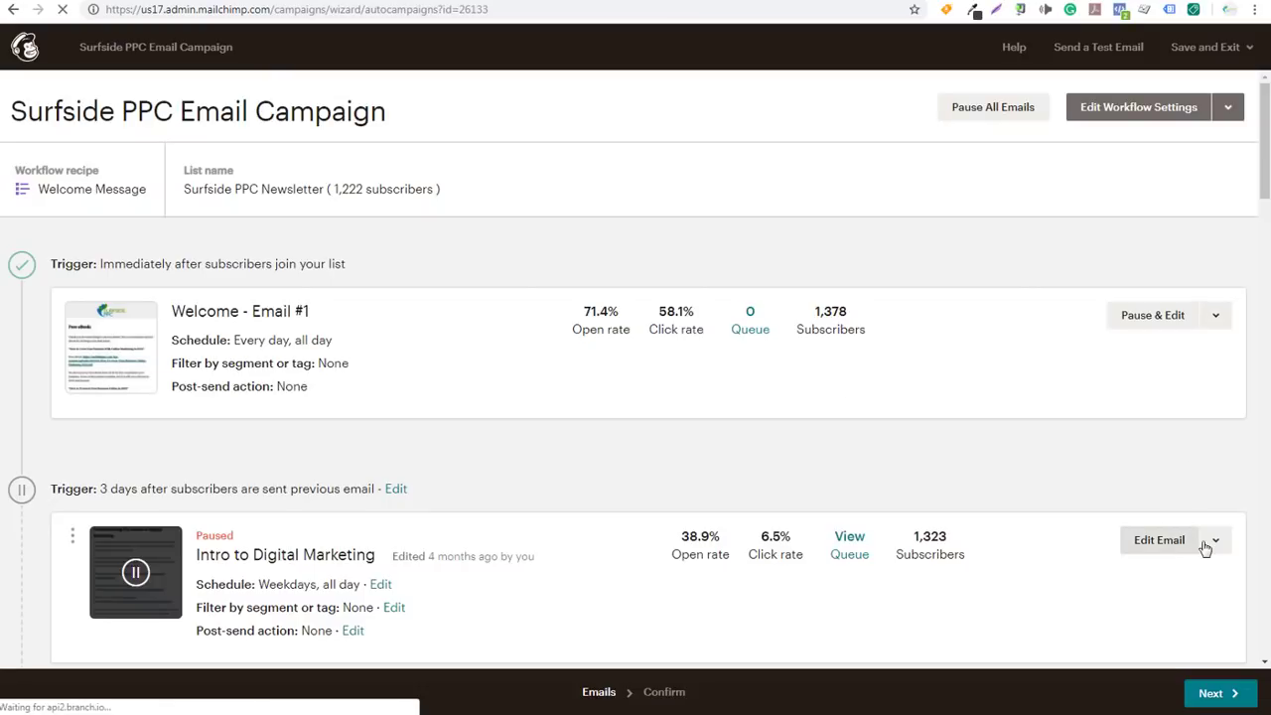
pyautogui.click(1205, 545)
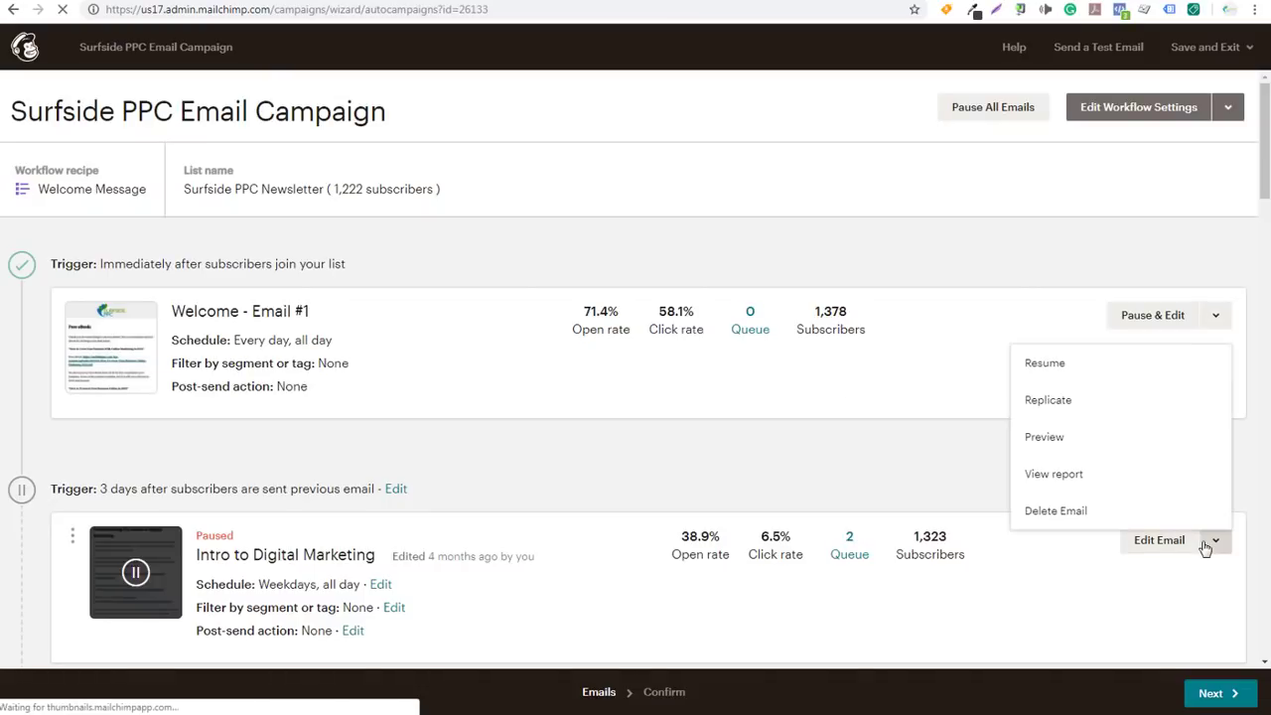
pyautogui.click(1069, 364)
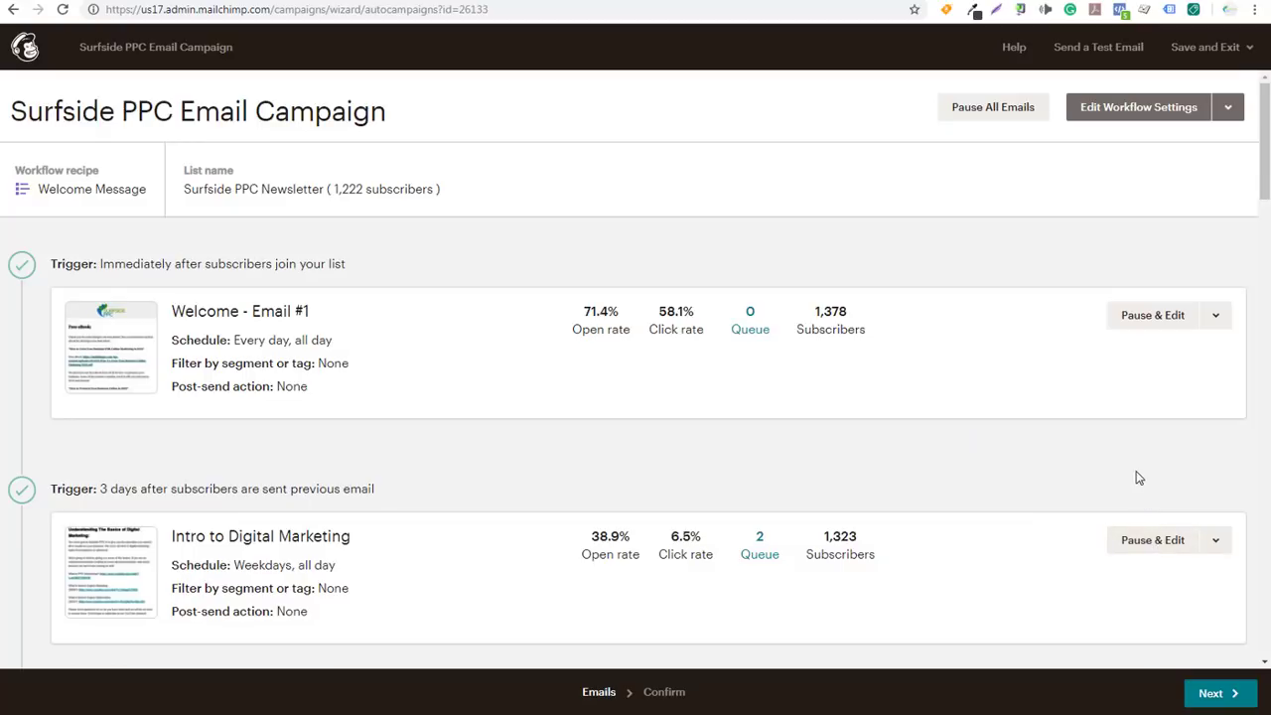
pyautogui.click(1211, 694)
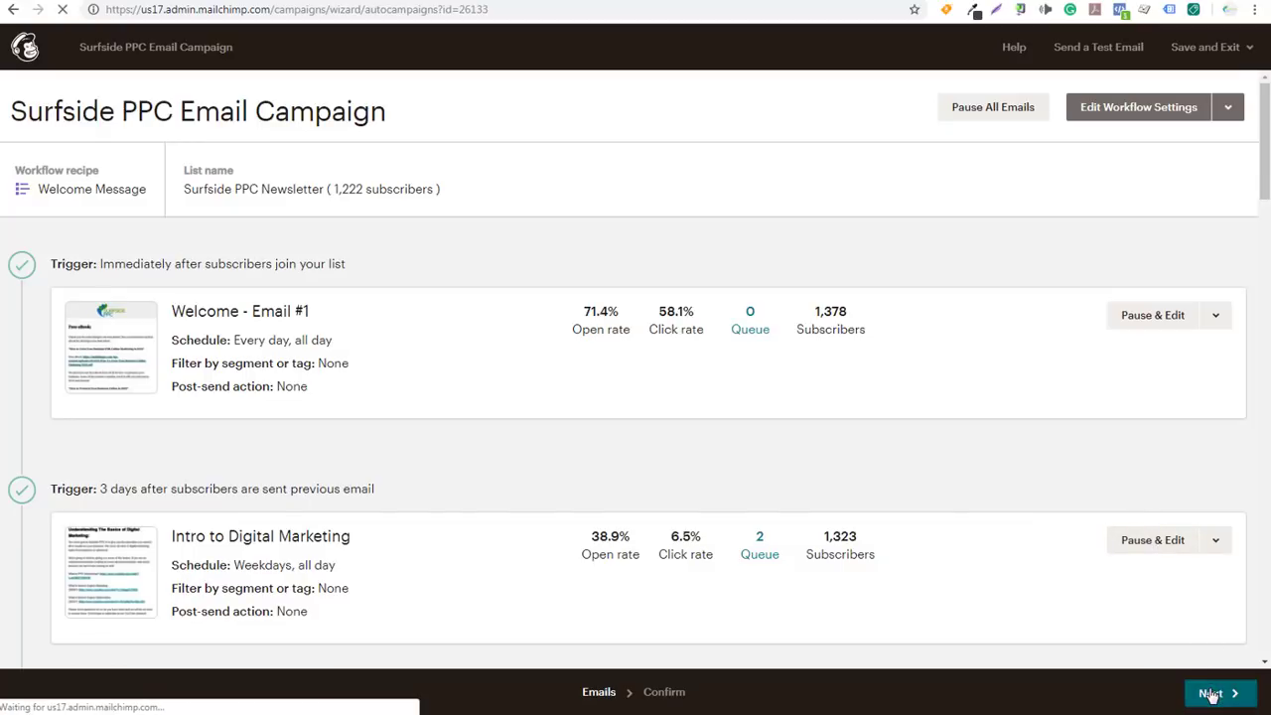
# Delete the paused Automation Email #12, leaving PPC Trends as the final email
pyautogui.scroll(-10, 907, 477)
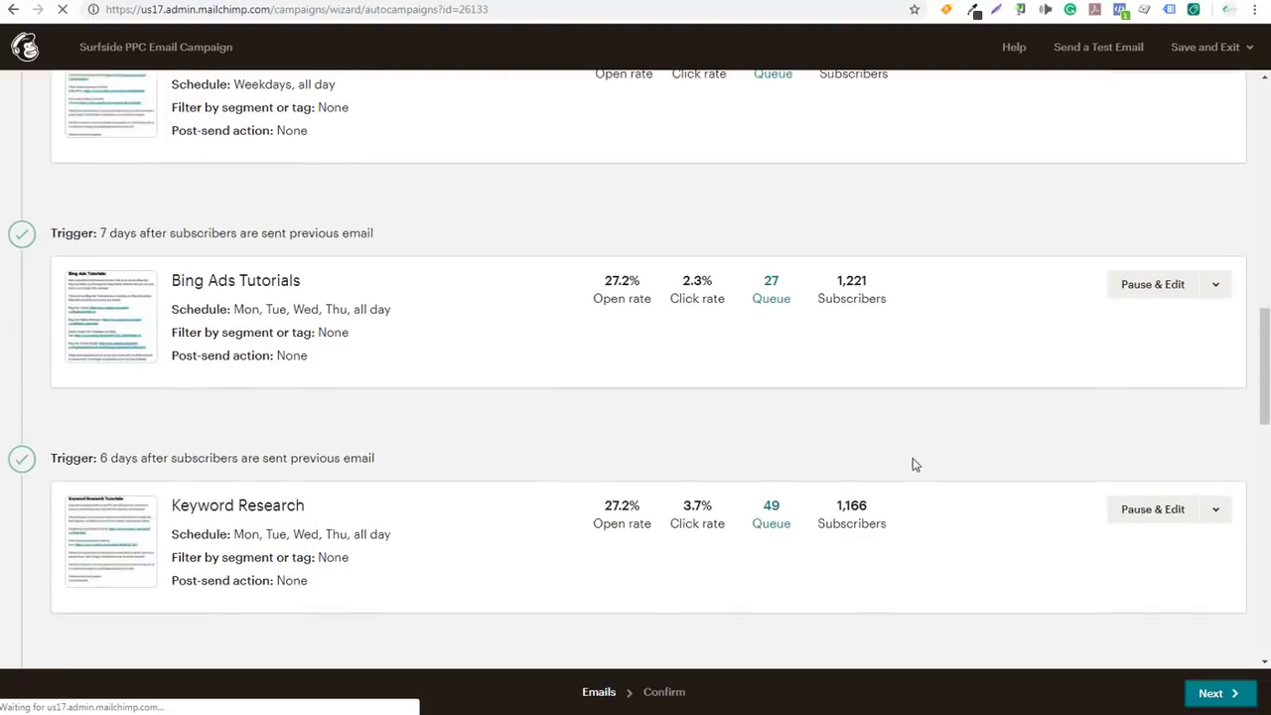
pyautogui.scroll(-2, 902, 476)
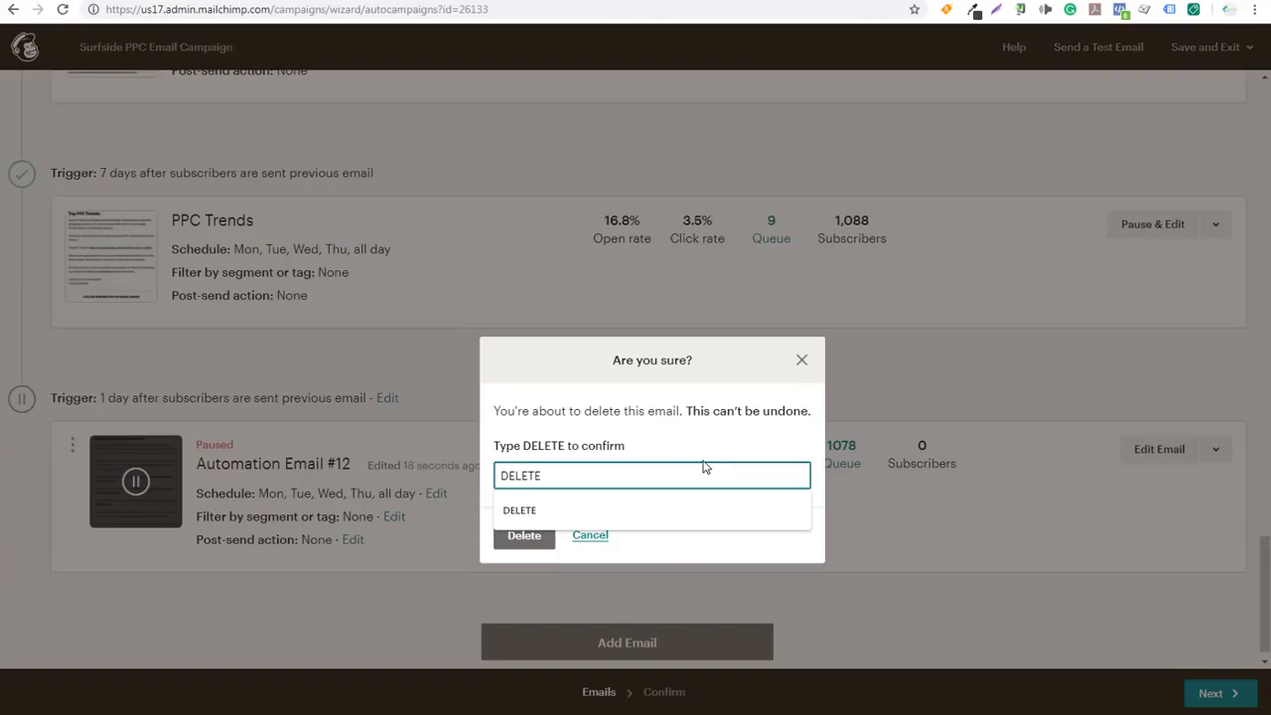
pyautogui.click(524, 544)
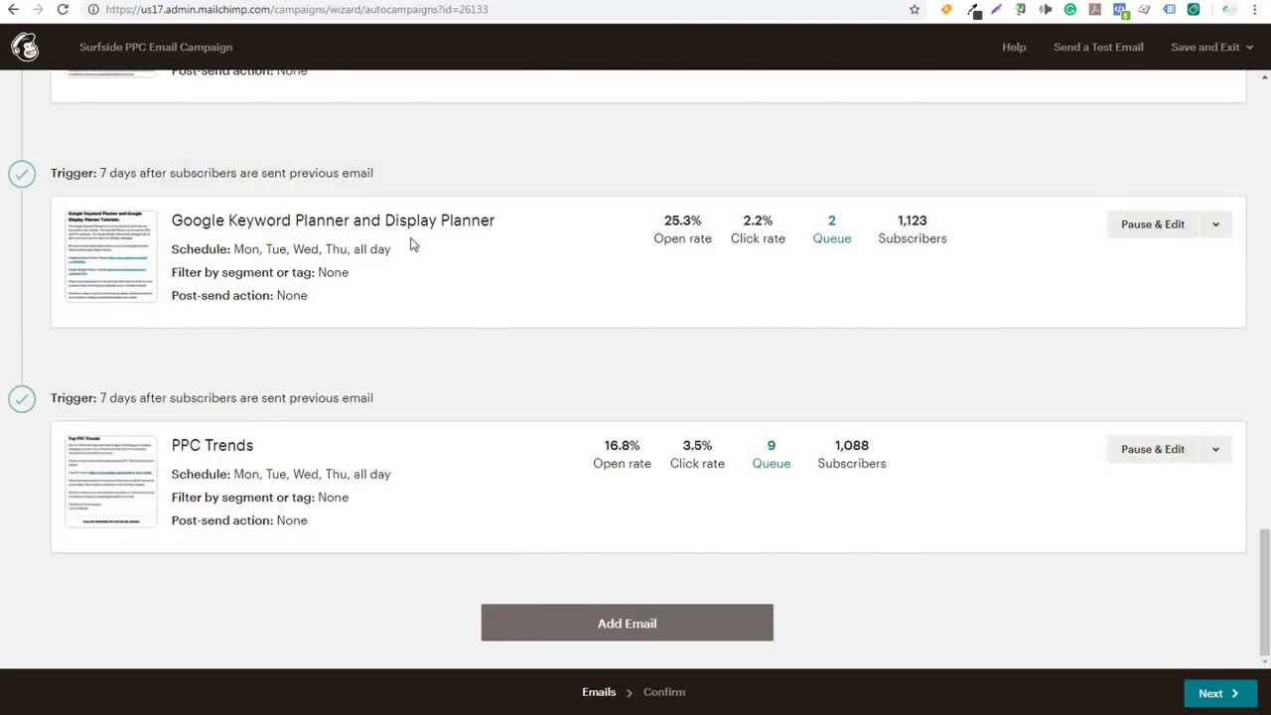
pyautogui.scroll(20, 536, 268)
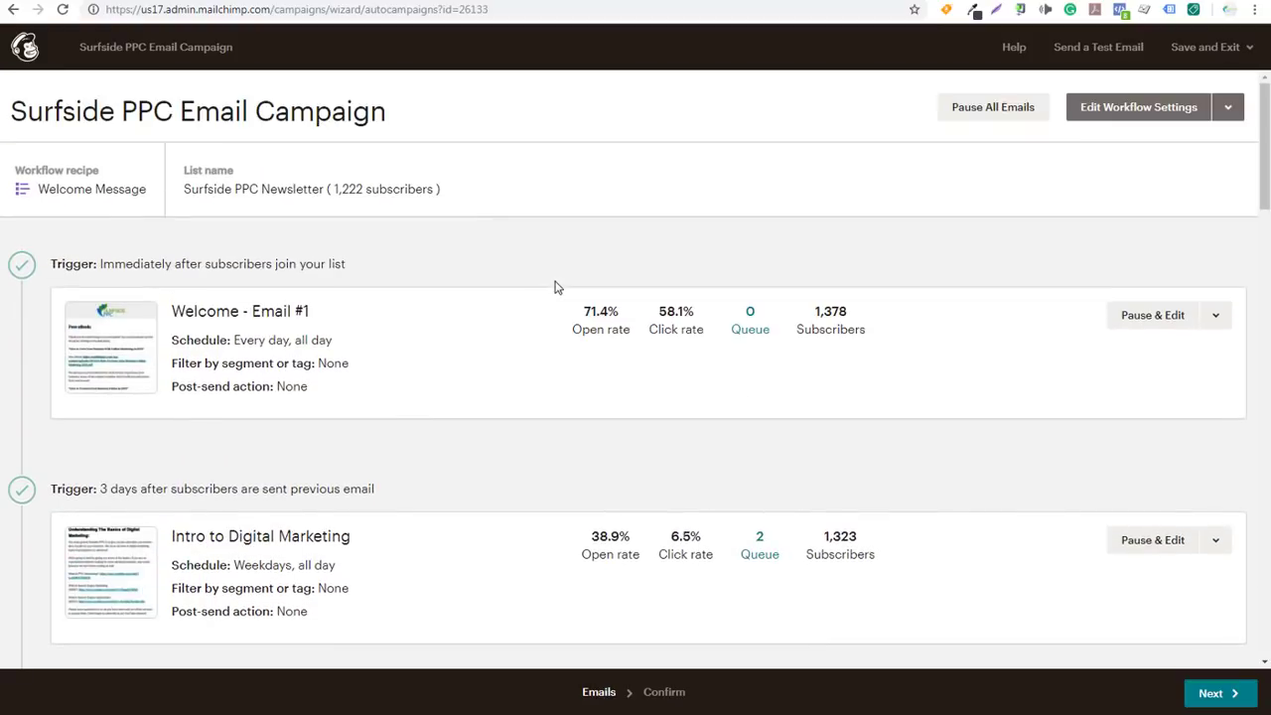
# Return to the Campaigns list to confirm the Surfside PPC Email Campaign shows Sending
pyautogui.click(30, 52)
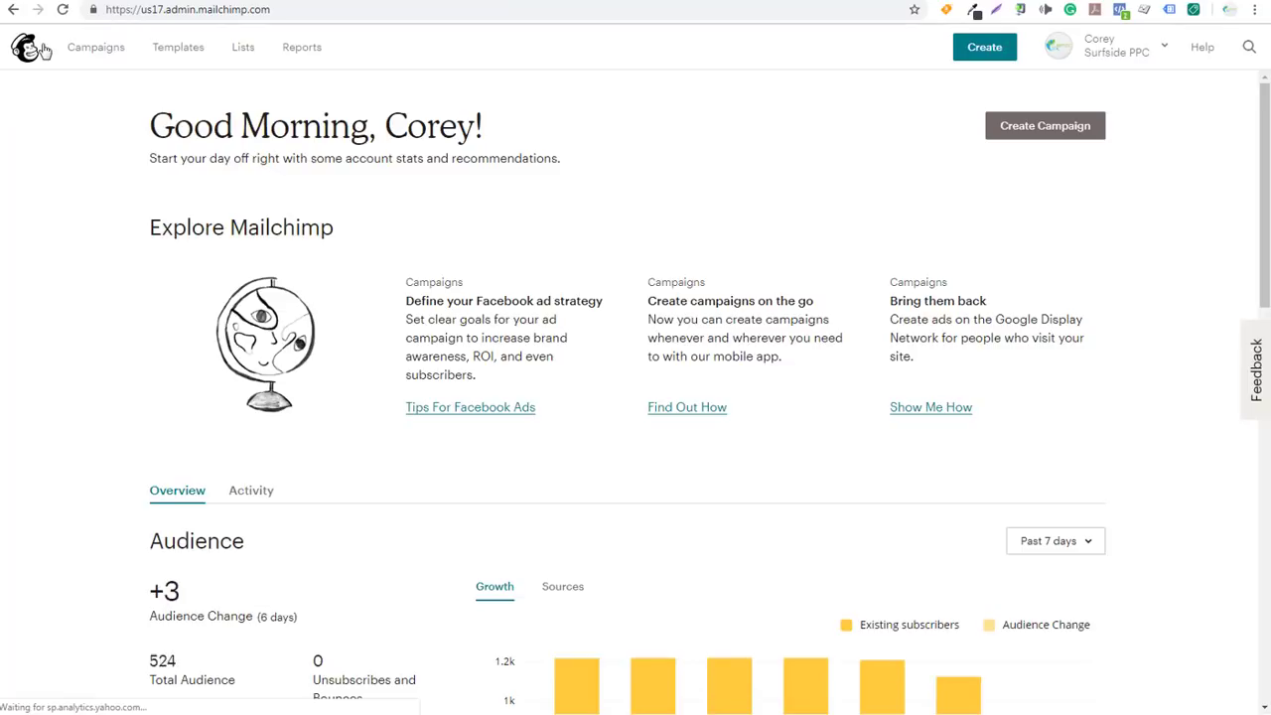
pyautogui.click(98, 50)
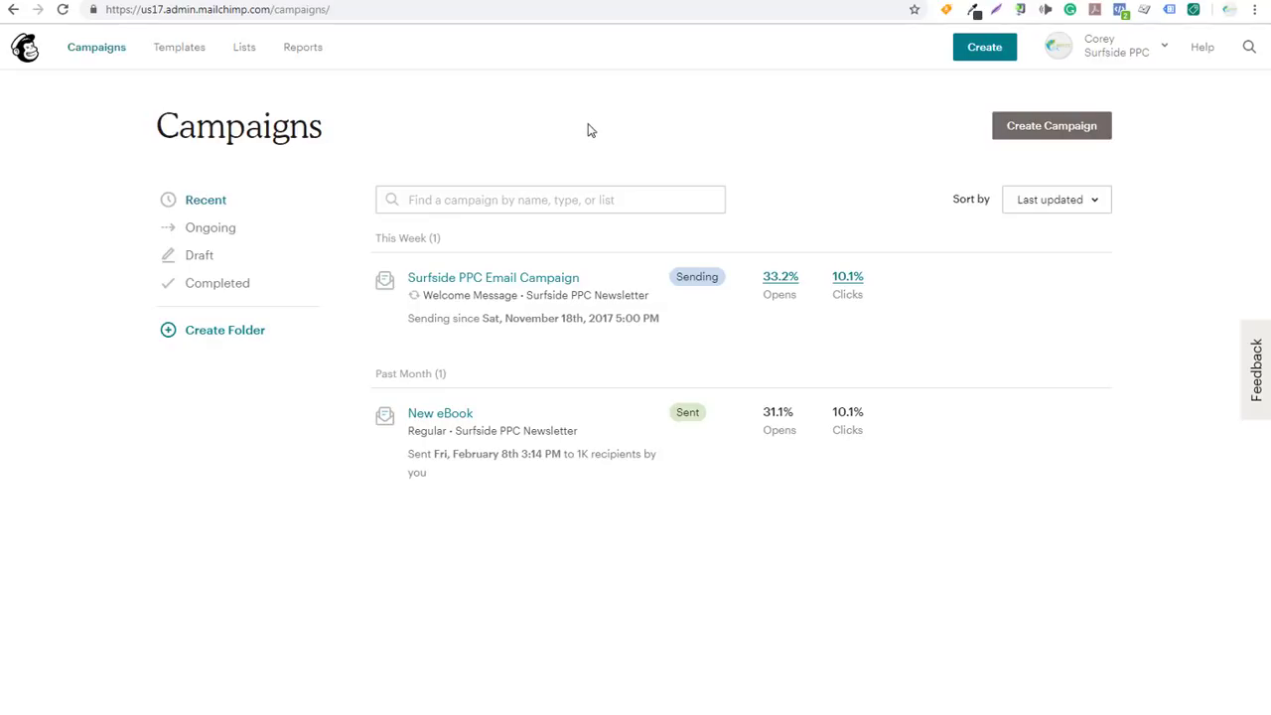
# Switch to the WordPress MailChimp for WP settings showing Connected status and the Surfside PPC Newsletter list
pyautogui.click(611, 0)
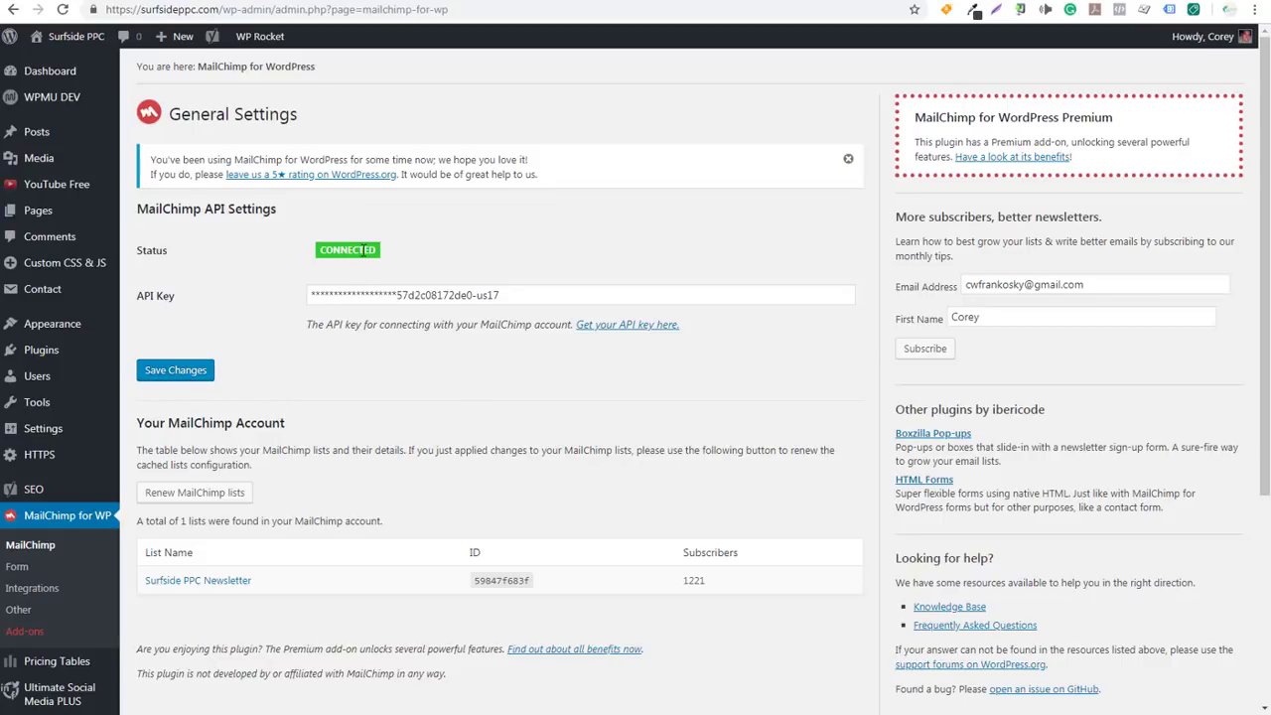
# Open the Sign-Up Form editor, review its fields and preview, then view its Messages
pyautogui.scroll(-2, 471, 450)
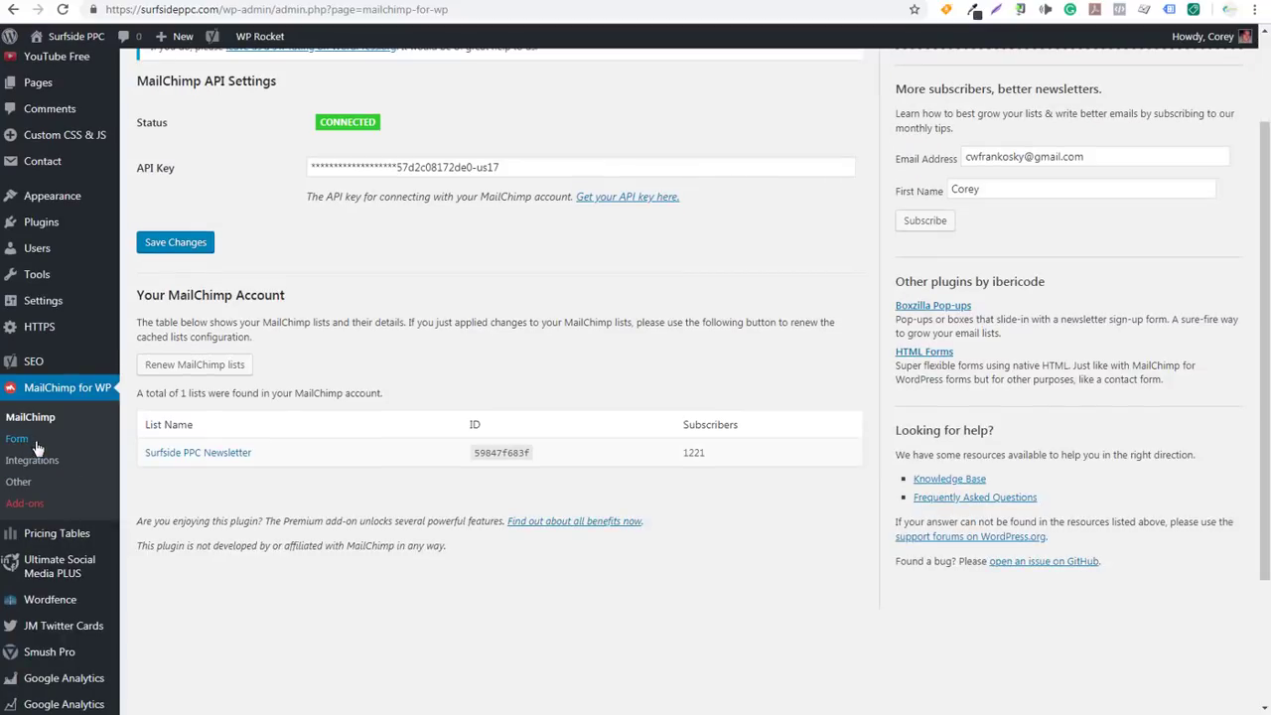
pyautogui.click(36, 447)
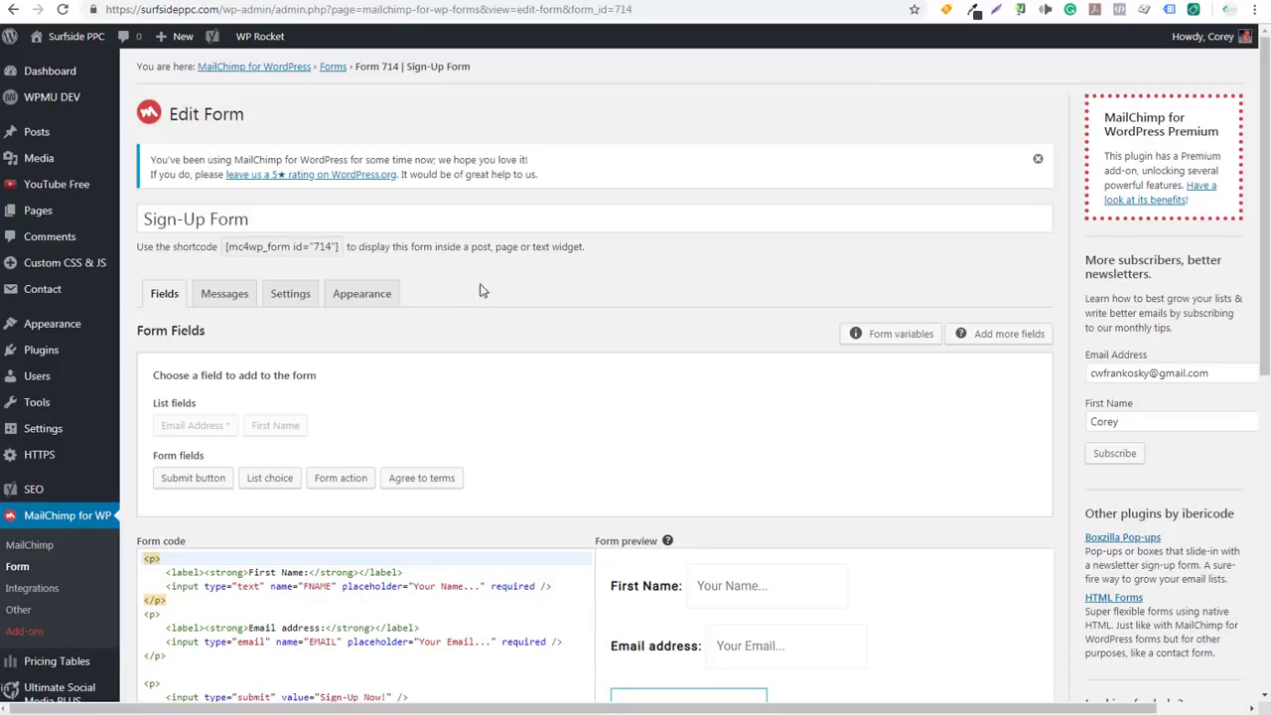
pyautogui.scroll(-3, 626, 286)
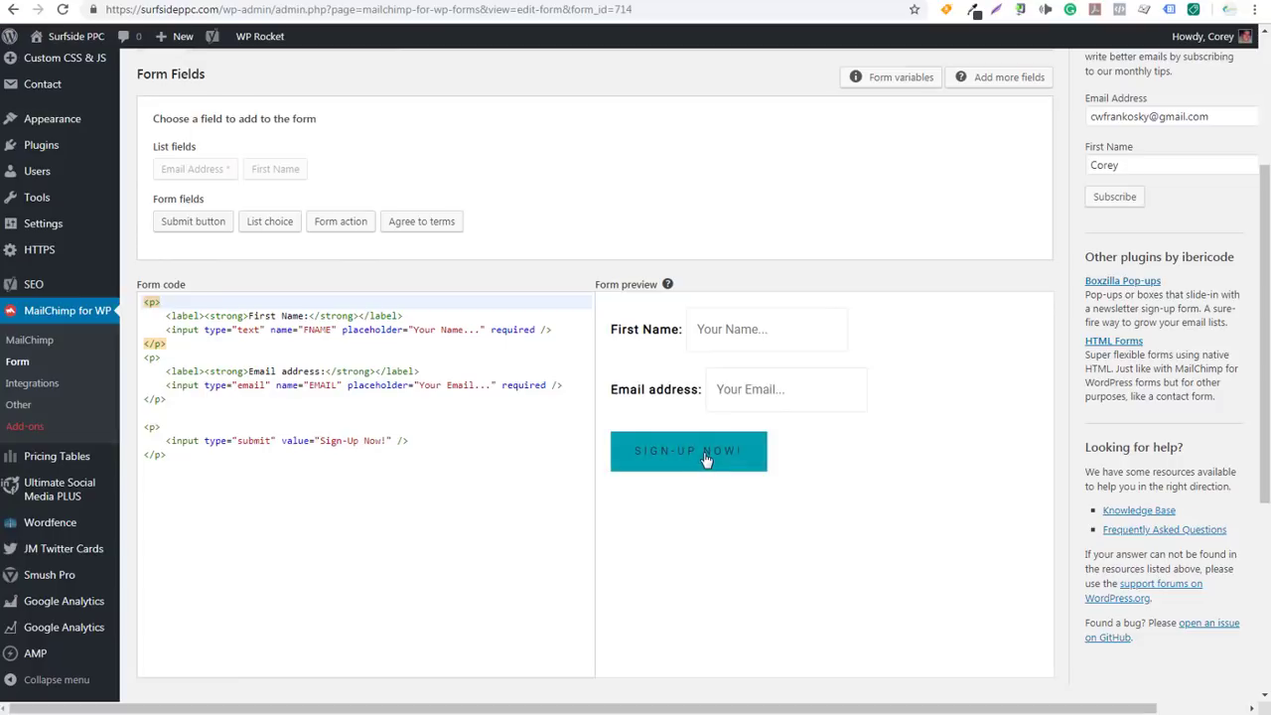
pyautogui.scroll(1, 249, 198)
pyautogui.click(239, 167)
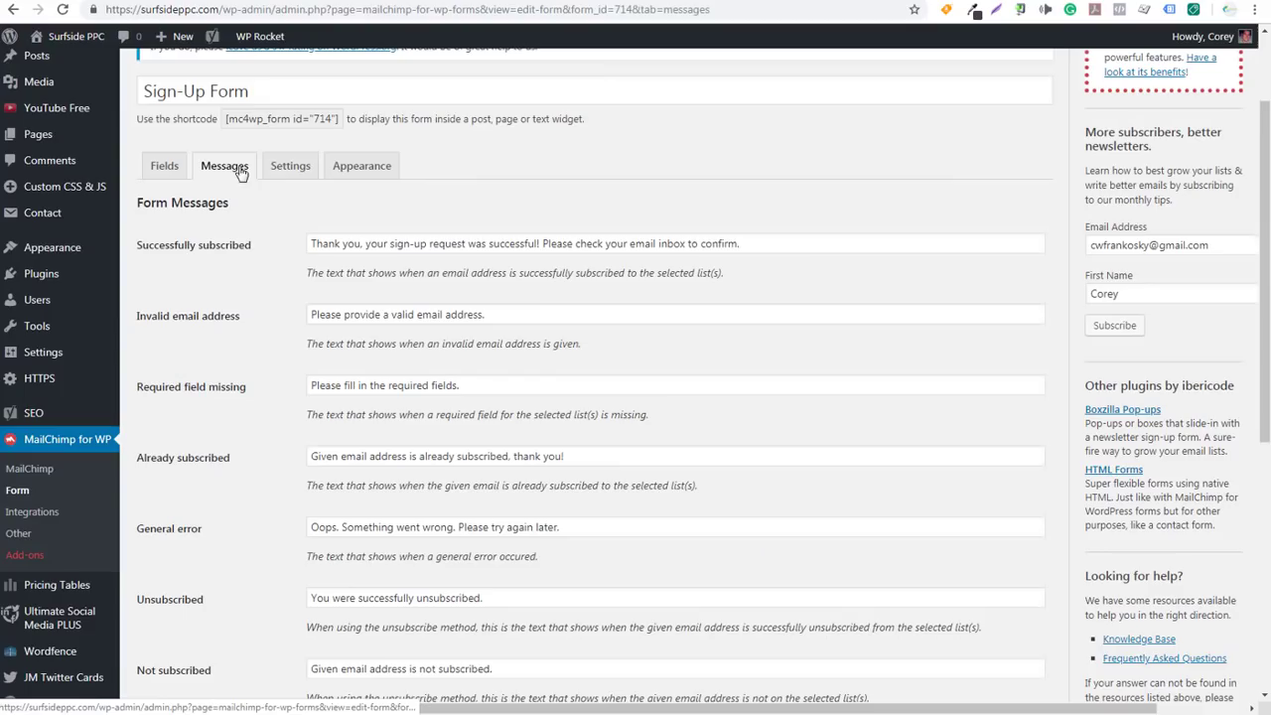
# Review the form's Settings, including the /confirm/ redirect URL after successful sign-ups
pyautogui.click(281, 168)
pyautogui.scroll(-1, 258, 397)
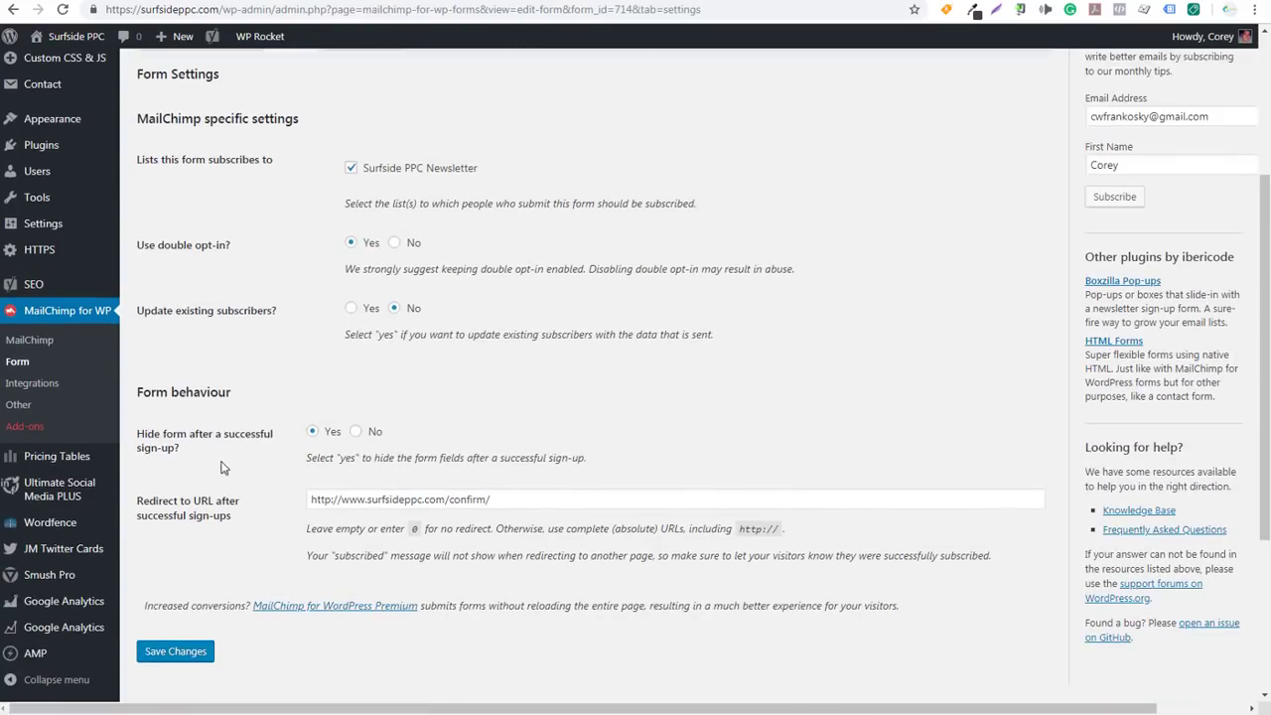
pyautogui.moveTo(521, 499); pyautogui.dragTo(309, 499)
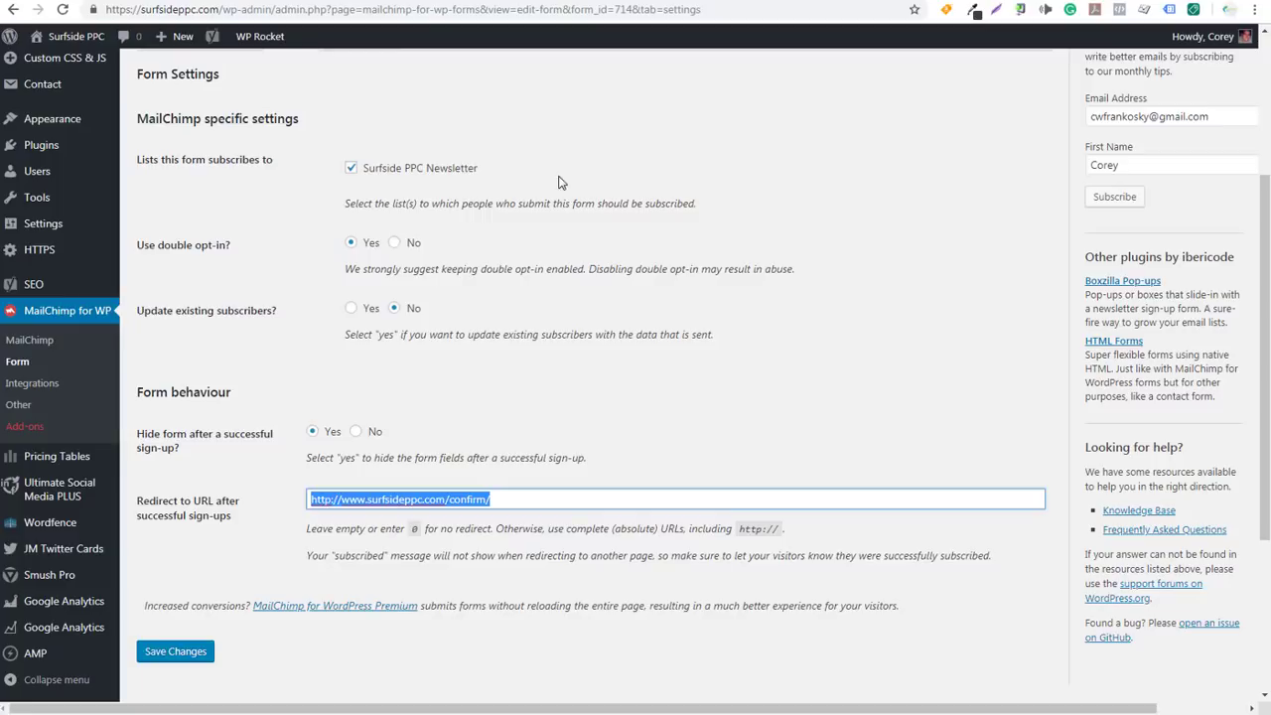
pyautogui.scroll(2, 499, 184)
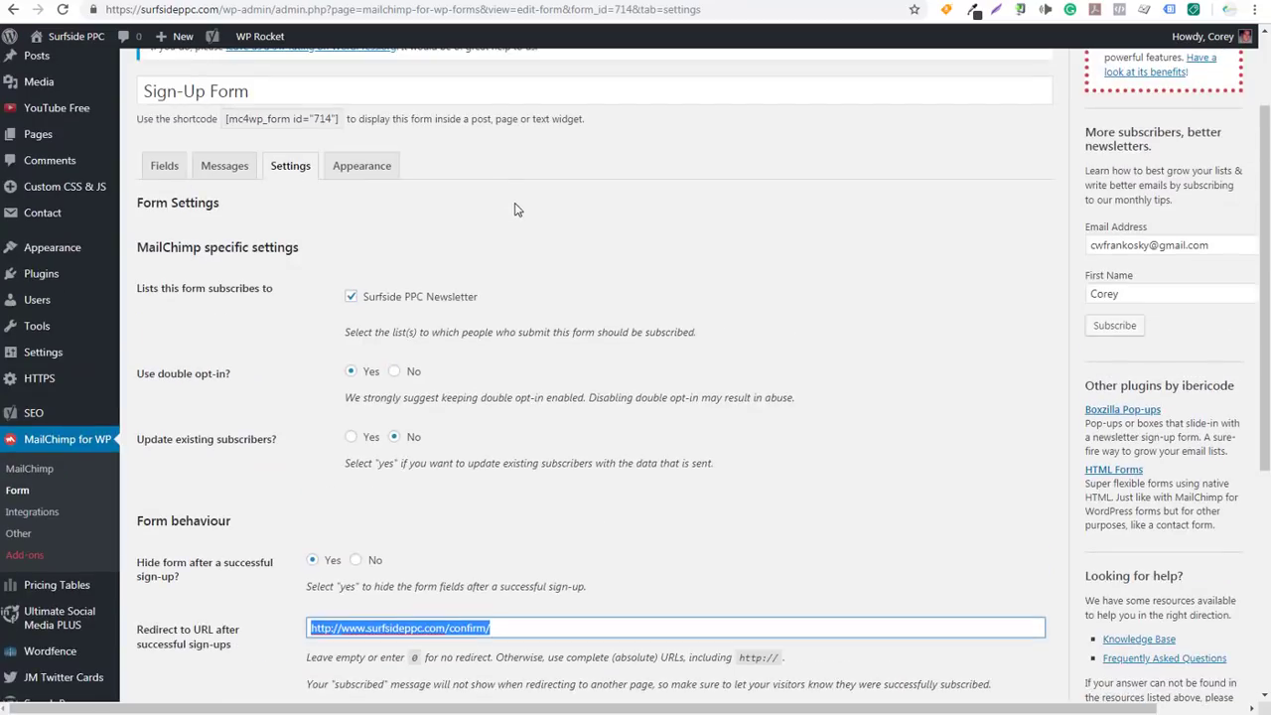
pyautogui.click(516, 207)
# Check the form's Appearance settings, then view the live Newsletter and Free Giveaway page
pyautogui.click(364, 173)
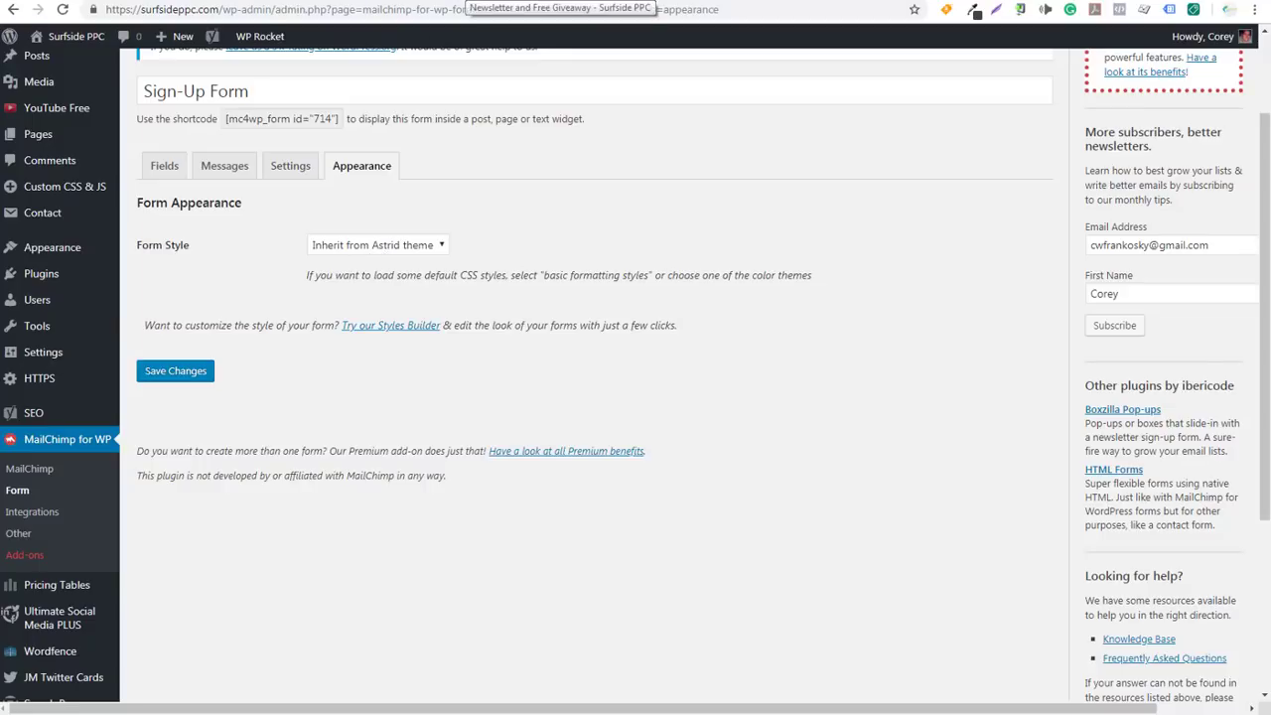
pyautogui.click(467, 1)
pyautogui.scroll(-1, 391, 346)
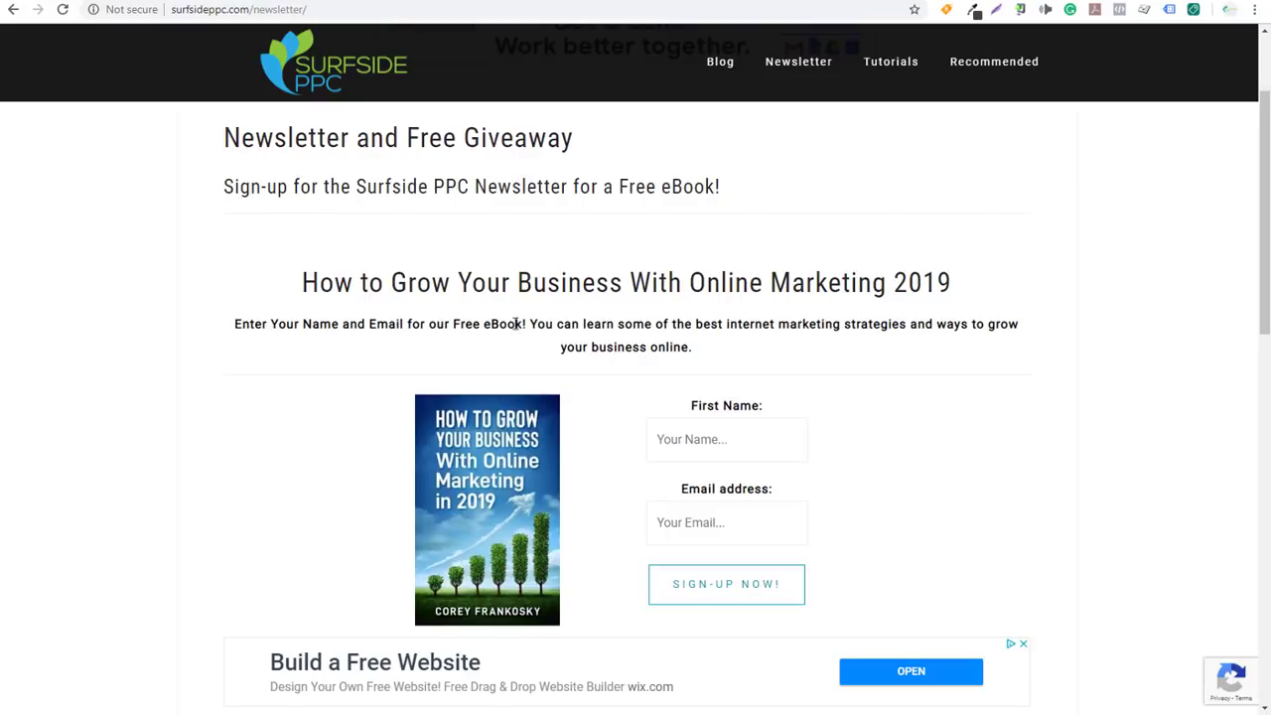
# Test the empty sign-up form, locate the [mc4wp_form id="714"] shortcode in the page editor, then return to Mailchimp
pyautogui.click(729, 600)
pyautogui.click(262, 3)
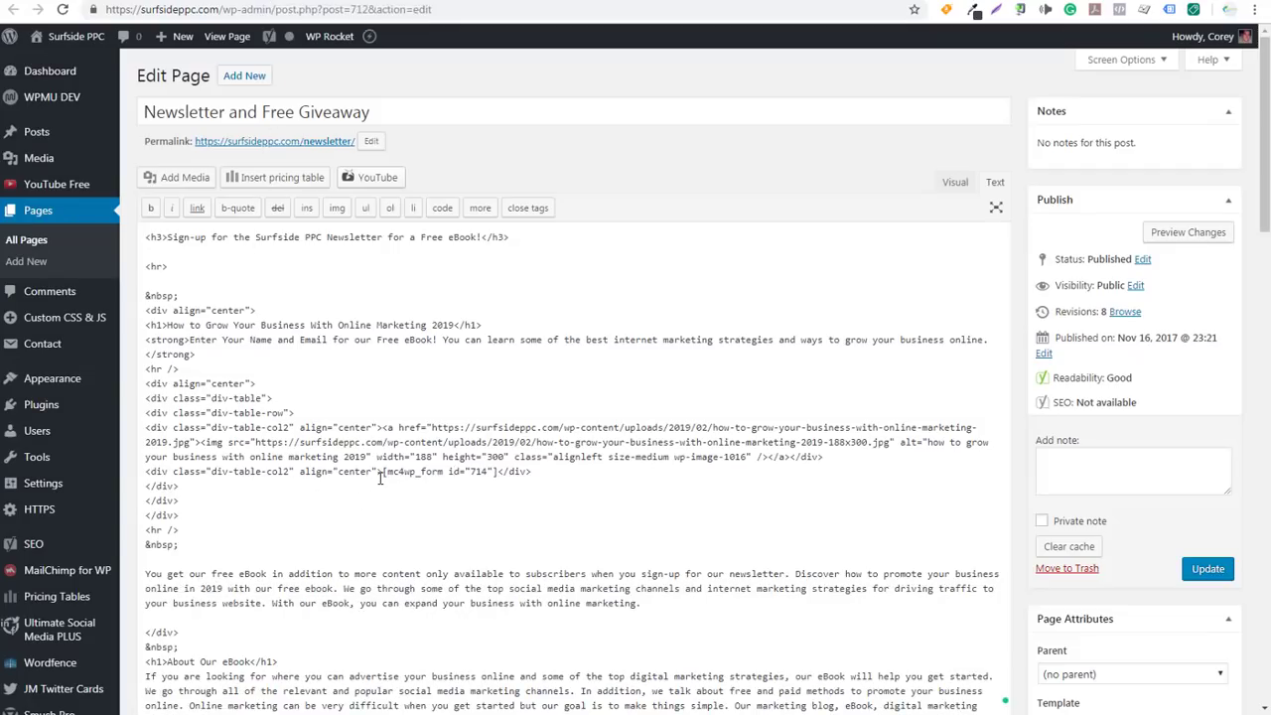
pyautogui.moveTo(384, 472); pyautogui.dragTo(502, 473)
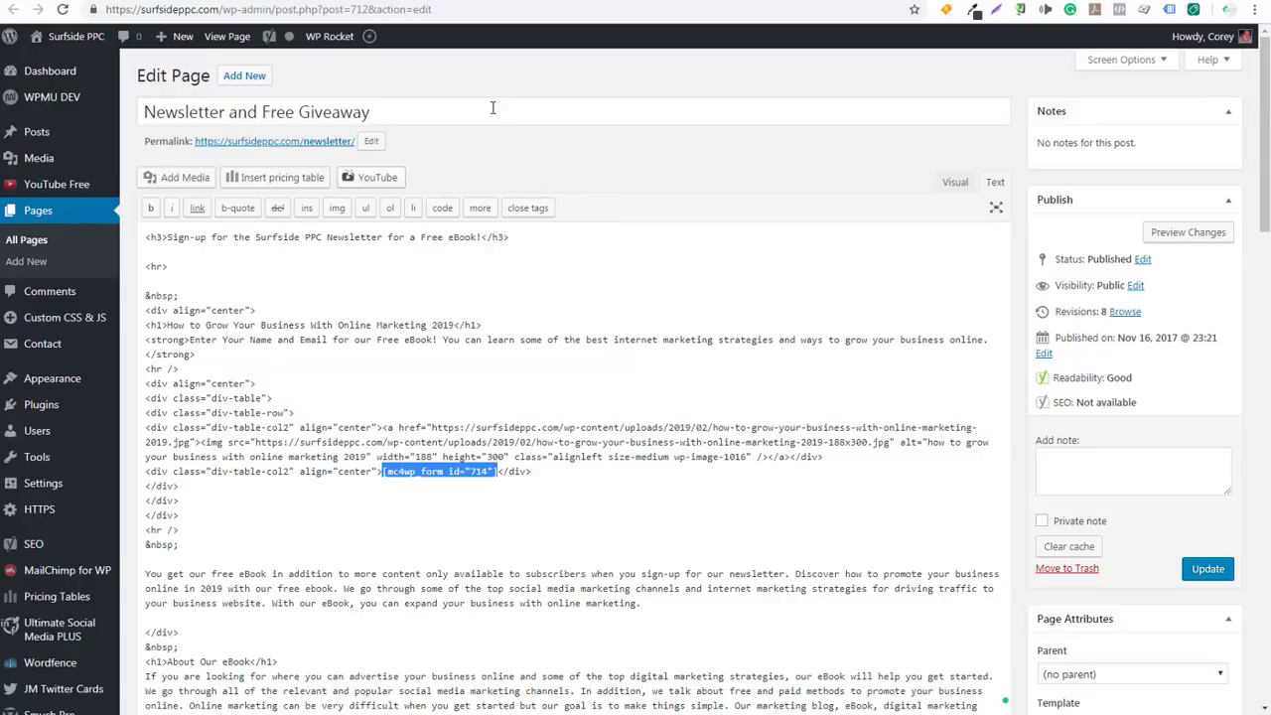
pyautogui.click(850, 1)
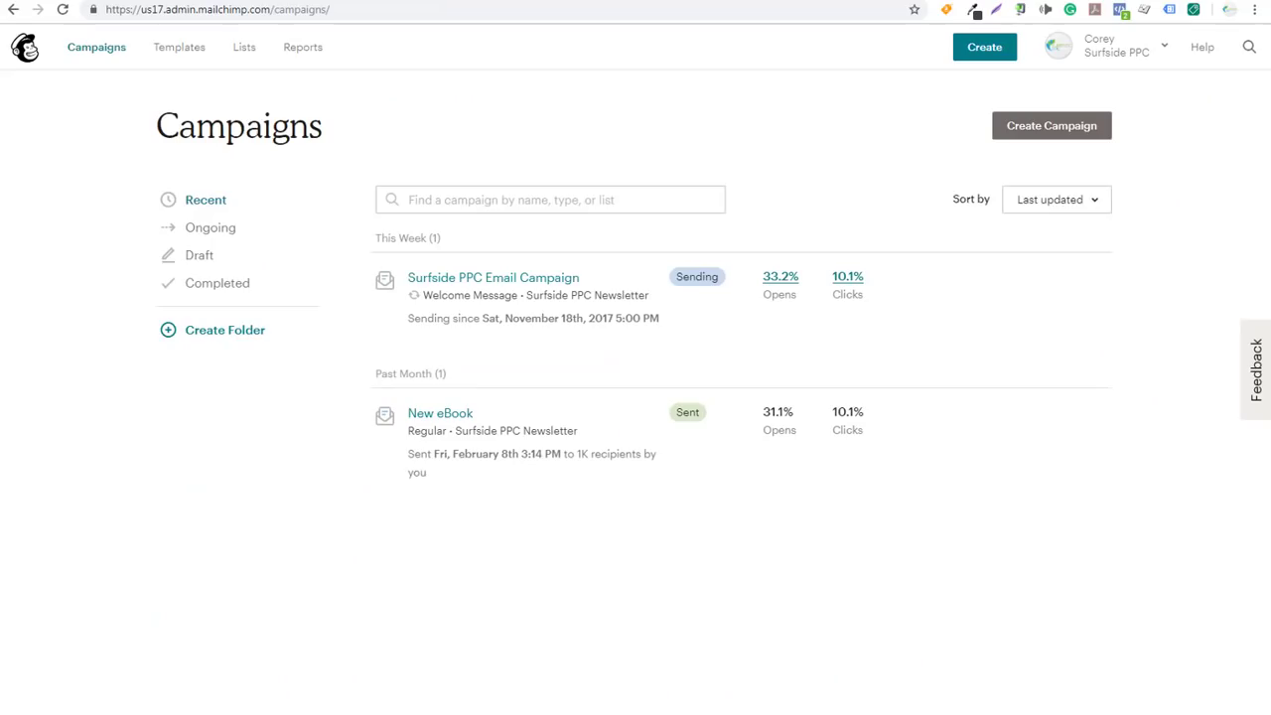
# Start a new campaign to bring up the Email, Ad, Landing Page, Postcard and Signup form choices
pyautogui.moveTo(512, 258)
pyautogui.click(990, 49)
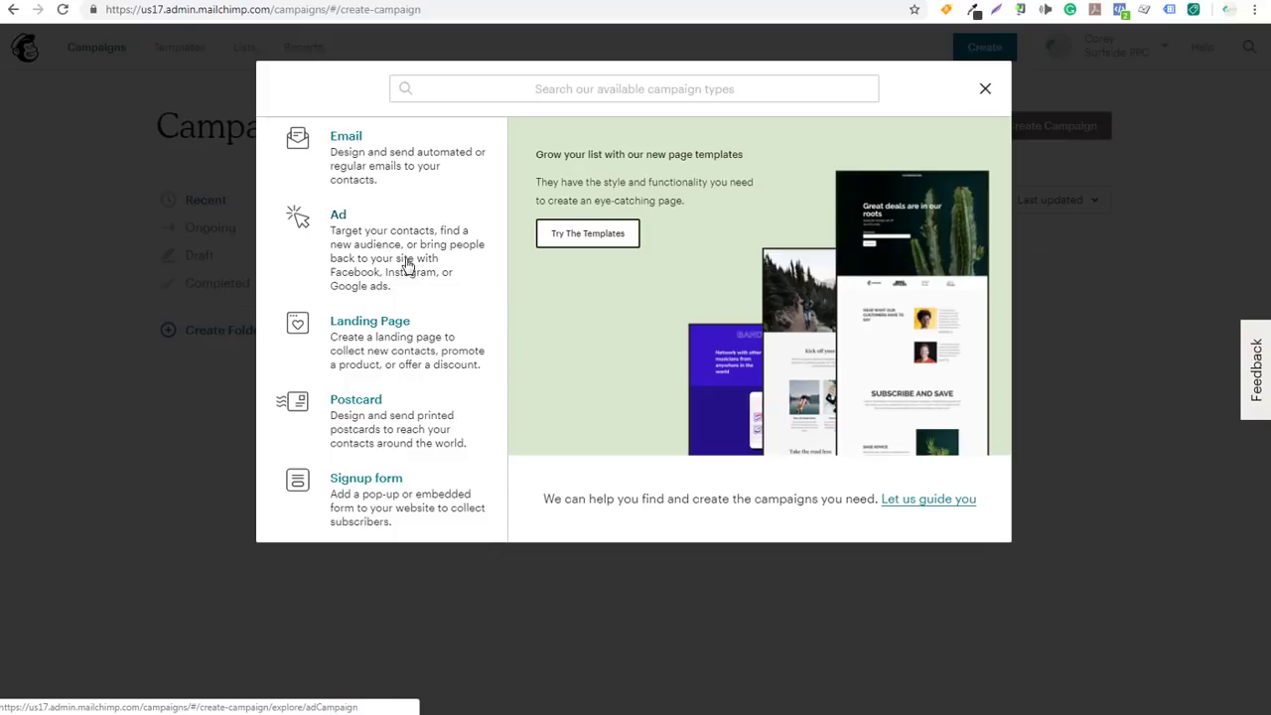
# Preview the Ad and Landing Page campaign types without creating either, then return to the Newsletter and Free Giveaway page
pyautogui.click(406, 264)
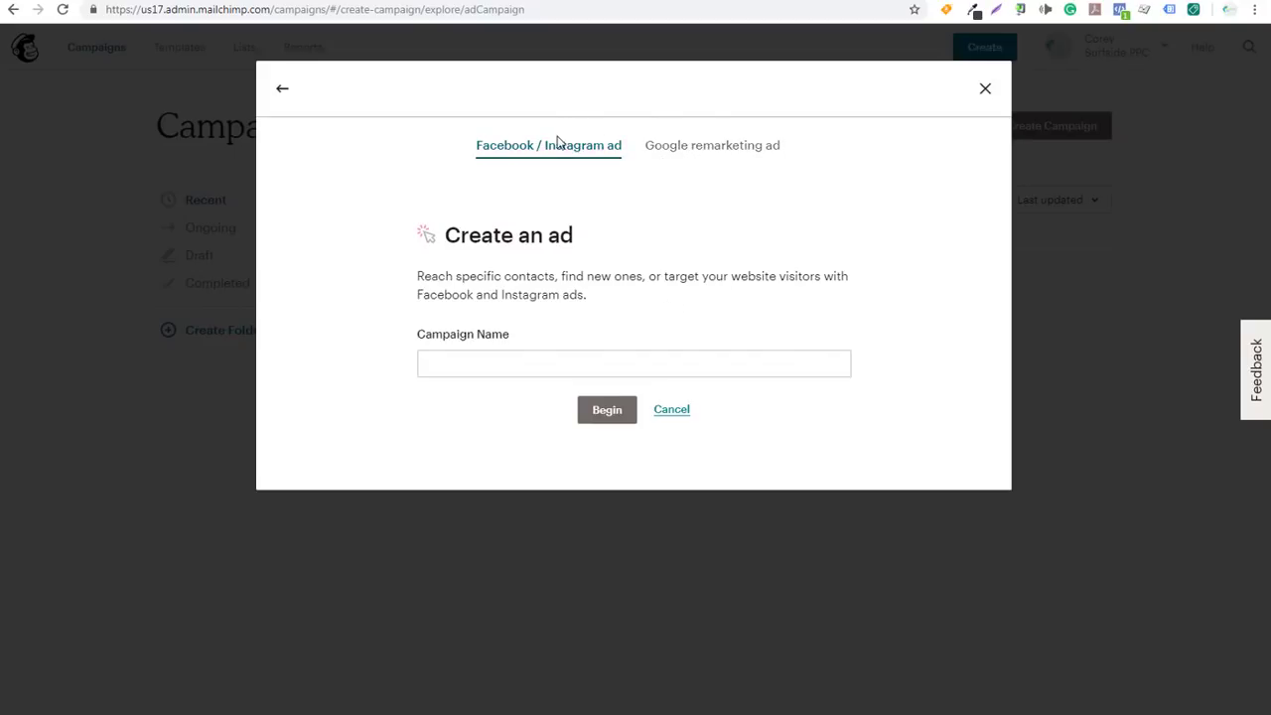
pyautogui.click(671, 410)
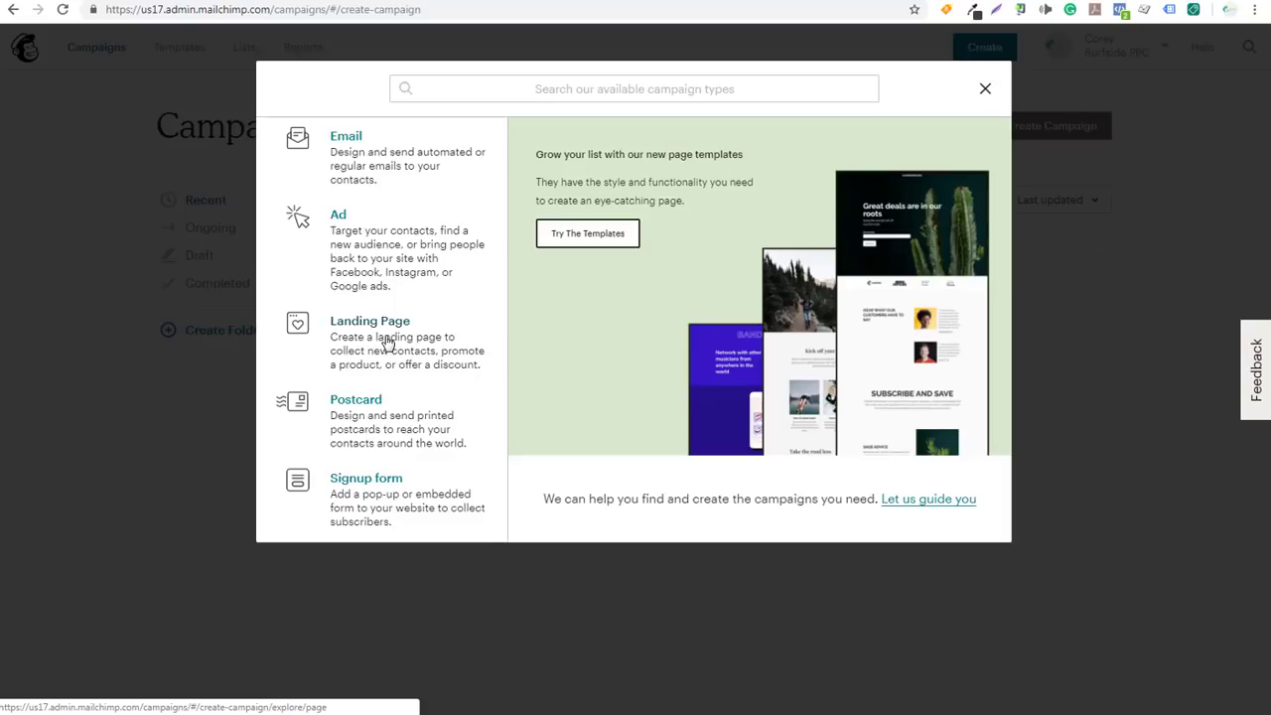
pyautogui.click(388, 342)
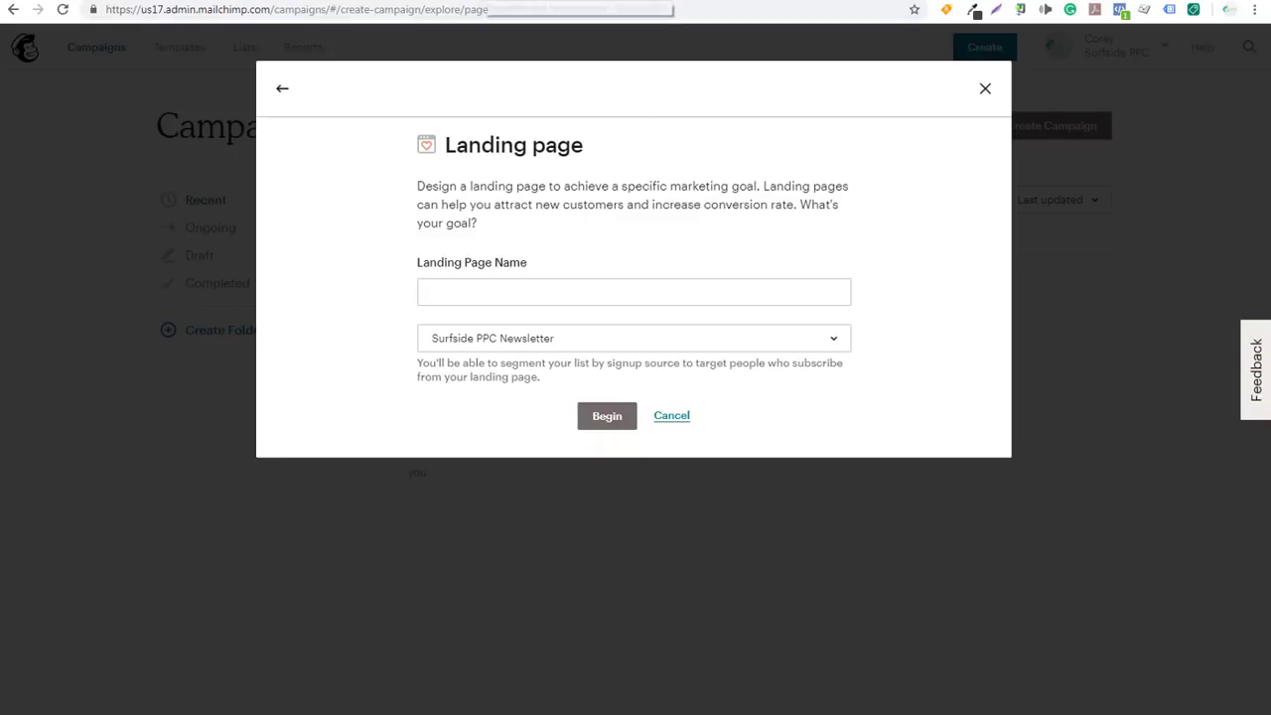
pyautogui.click(476, 1)
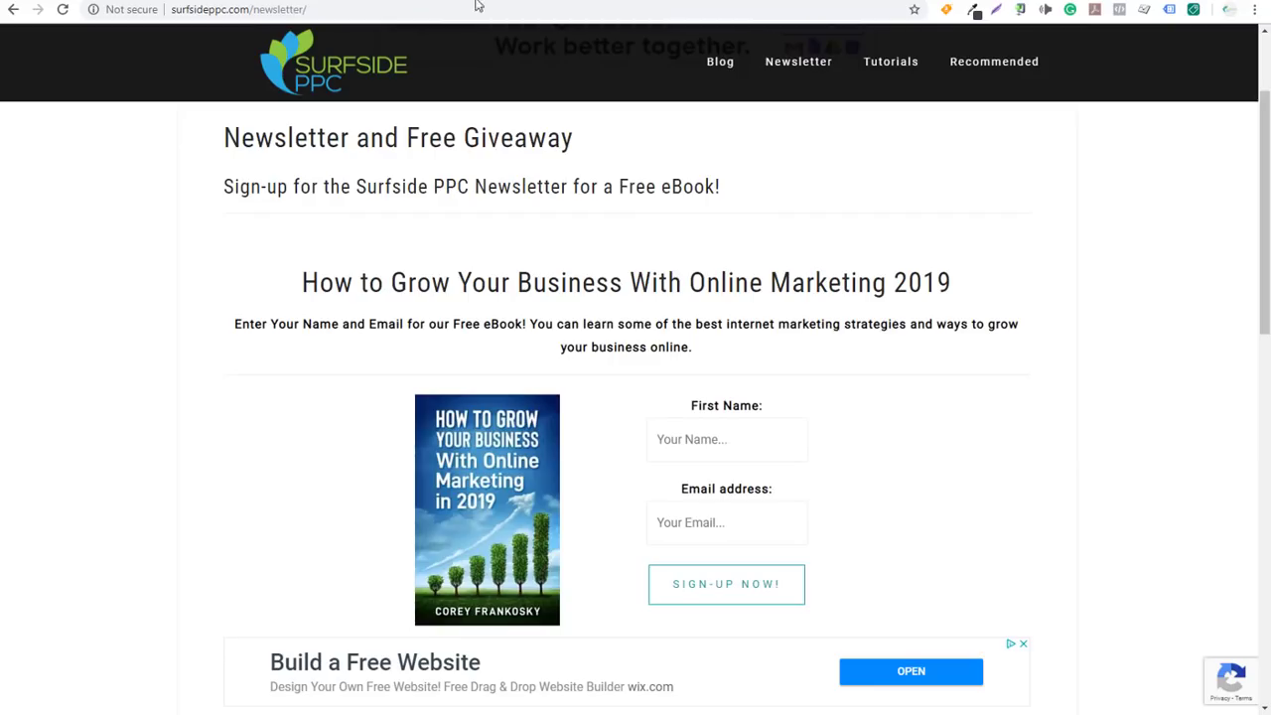